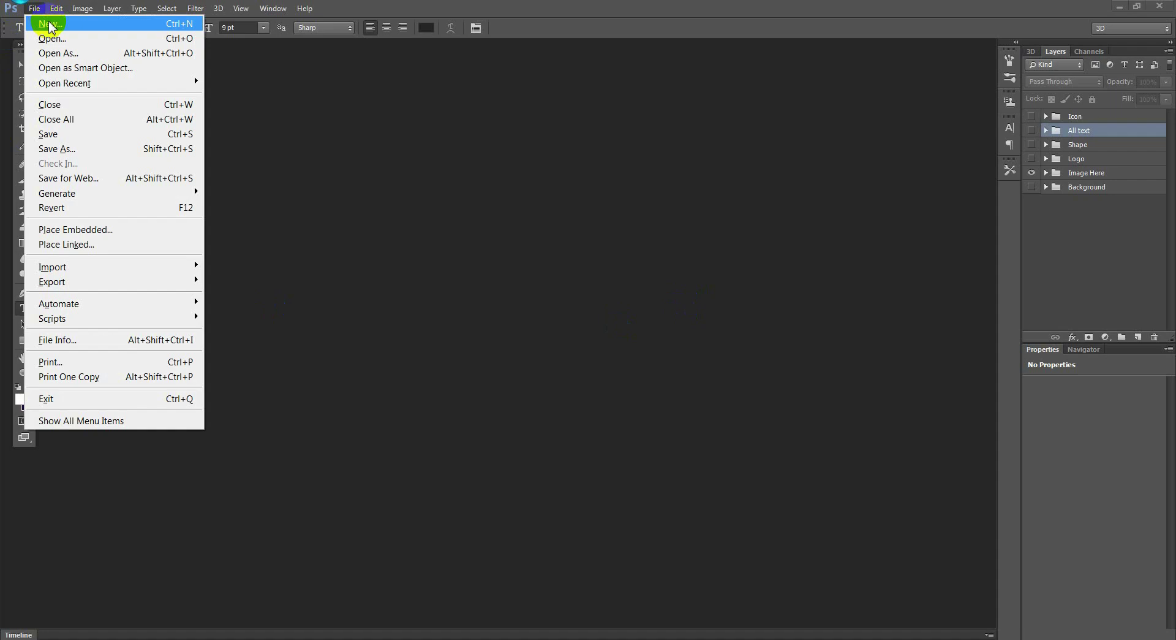
After the Intro Maker clip ends, open Photoshop's new-document settings
left_click(49, 25)
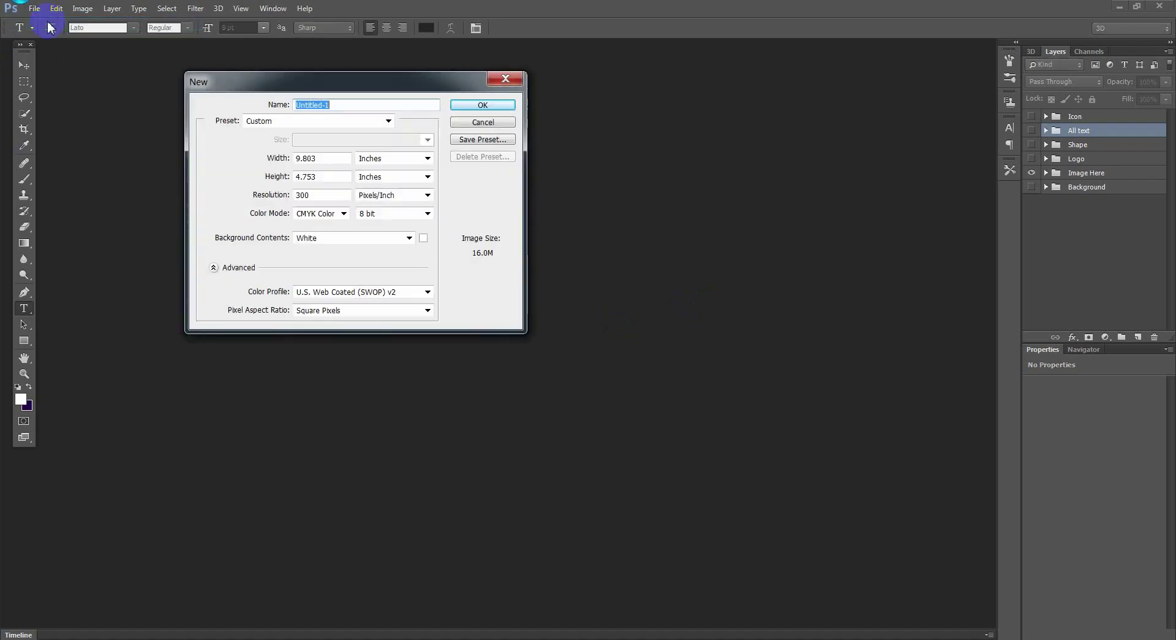
Create a 3508 × 2480 pixel, 300 pixels/inch CMYK document, with units set to pixels
left_click(369, 159)
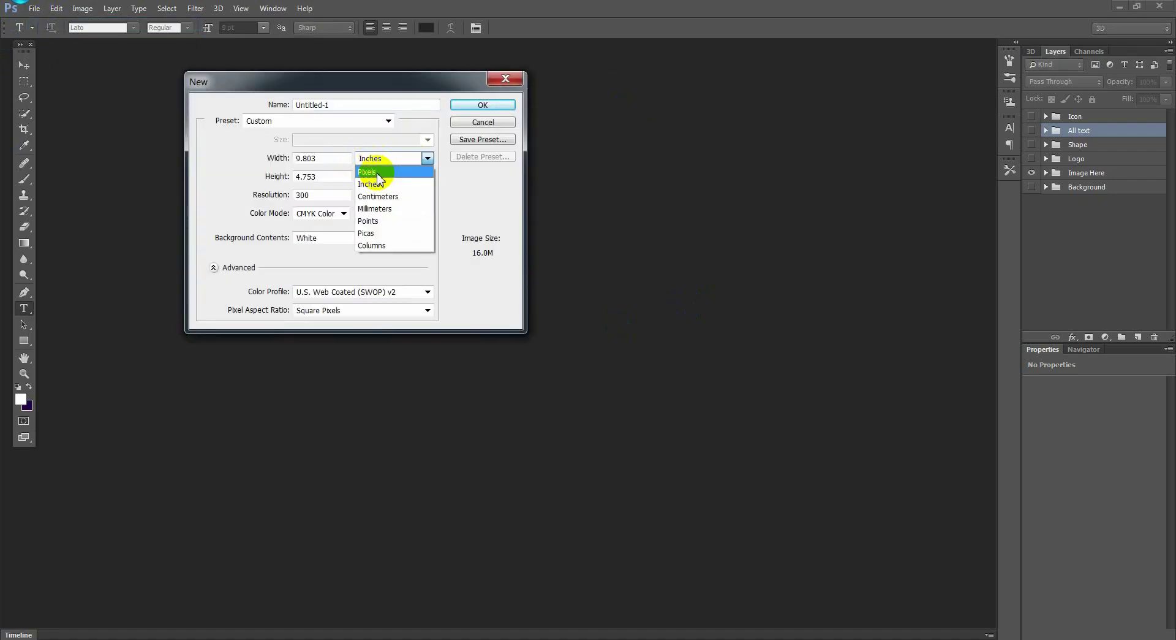
left_click(360, 169)
type("3508")
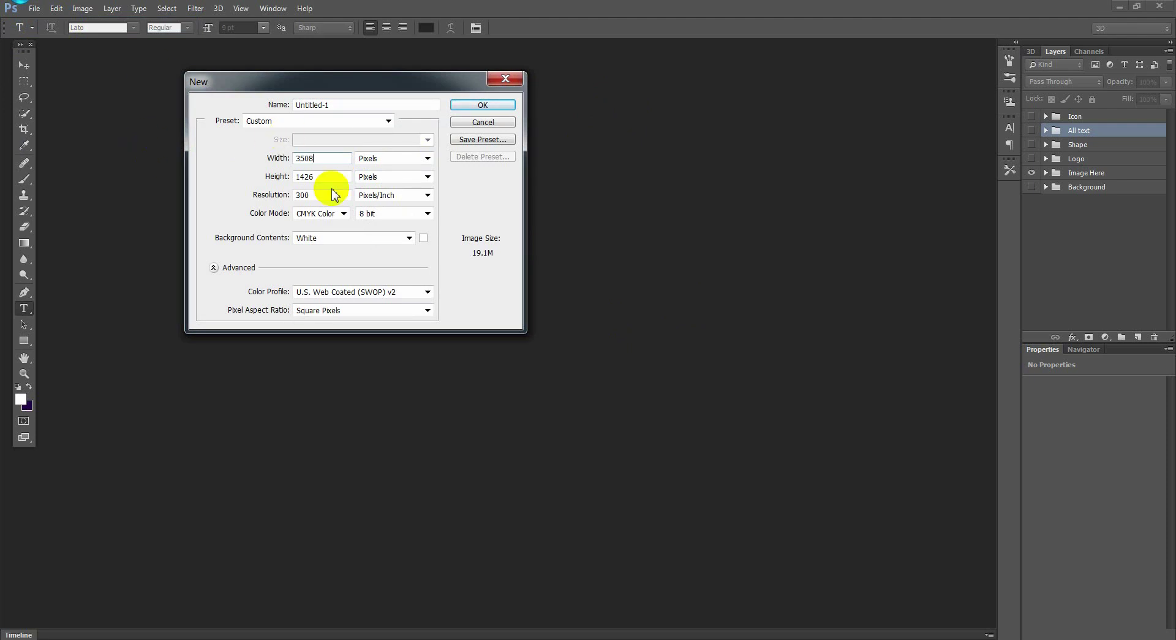
double_click(315, 176)
type("2480")
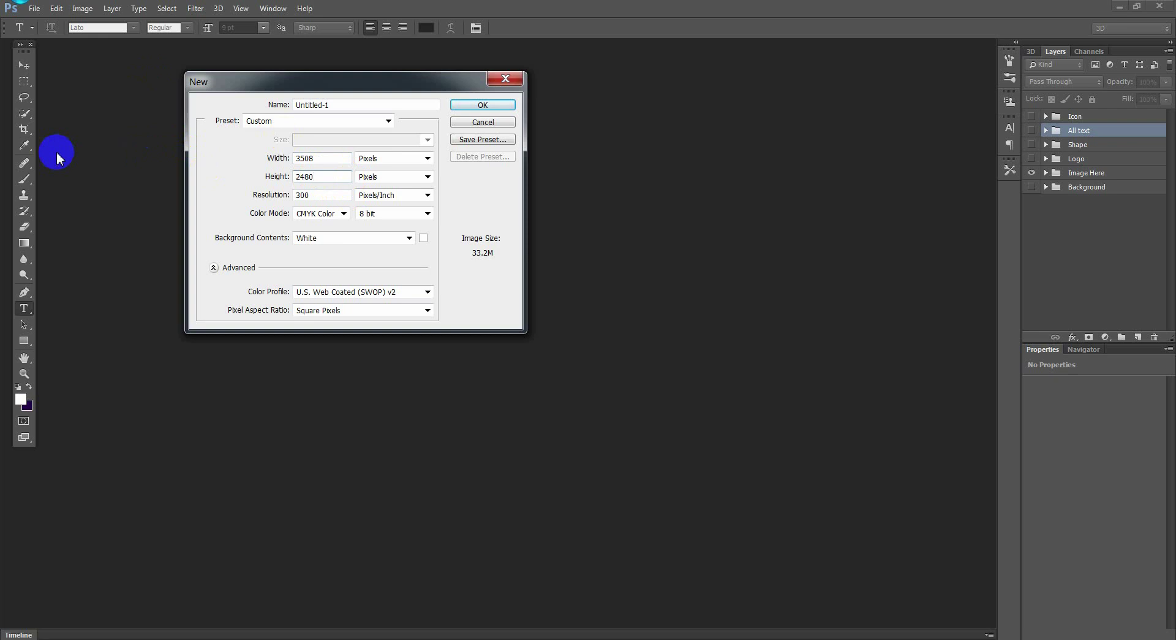
key("Return")
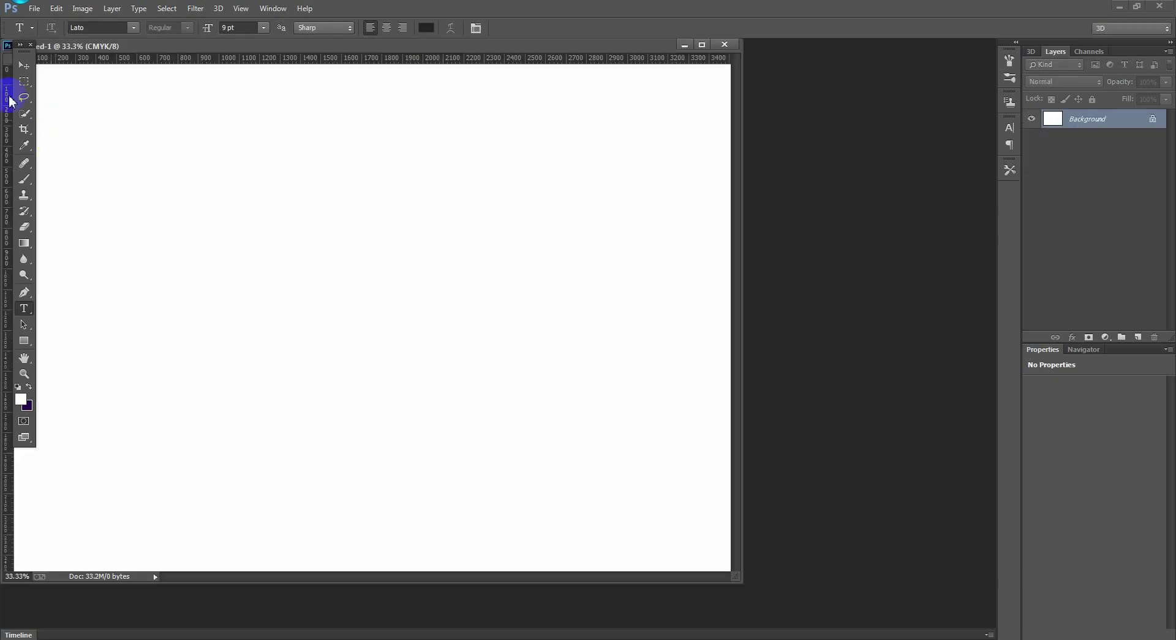
Dock the document full-size and add guides near the top, bottom and left edges
left_click_drag(603, 48, 659, 47)
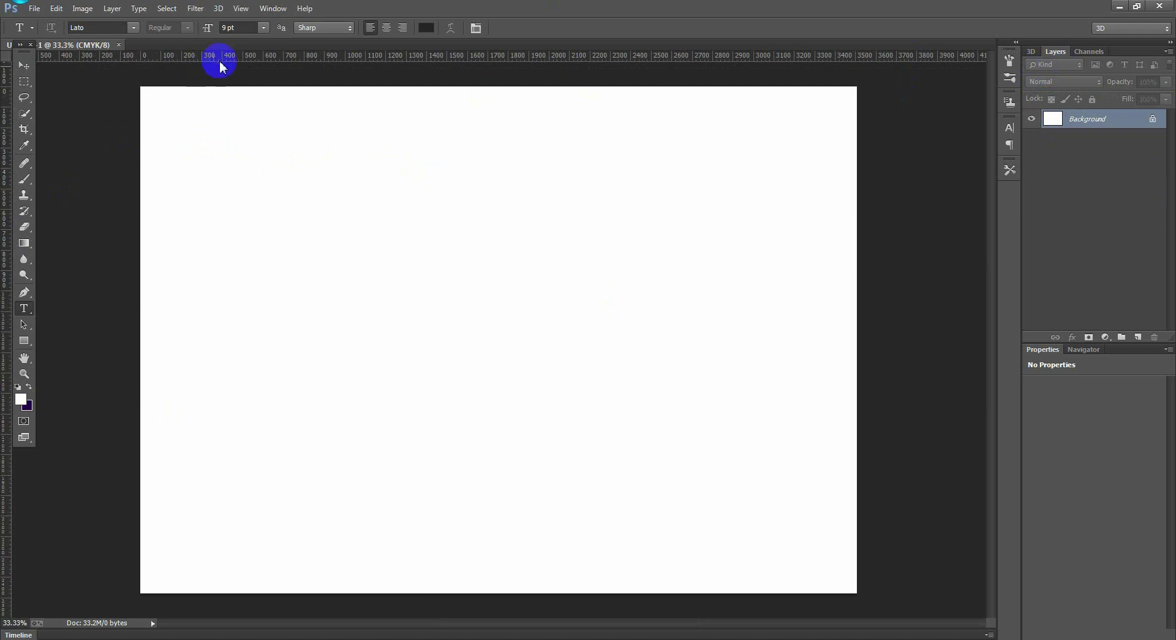
left_click(32, 64)
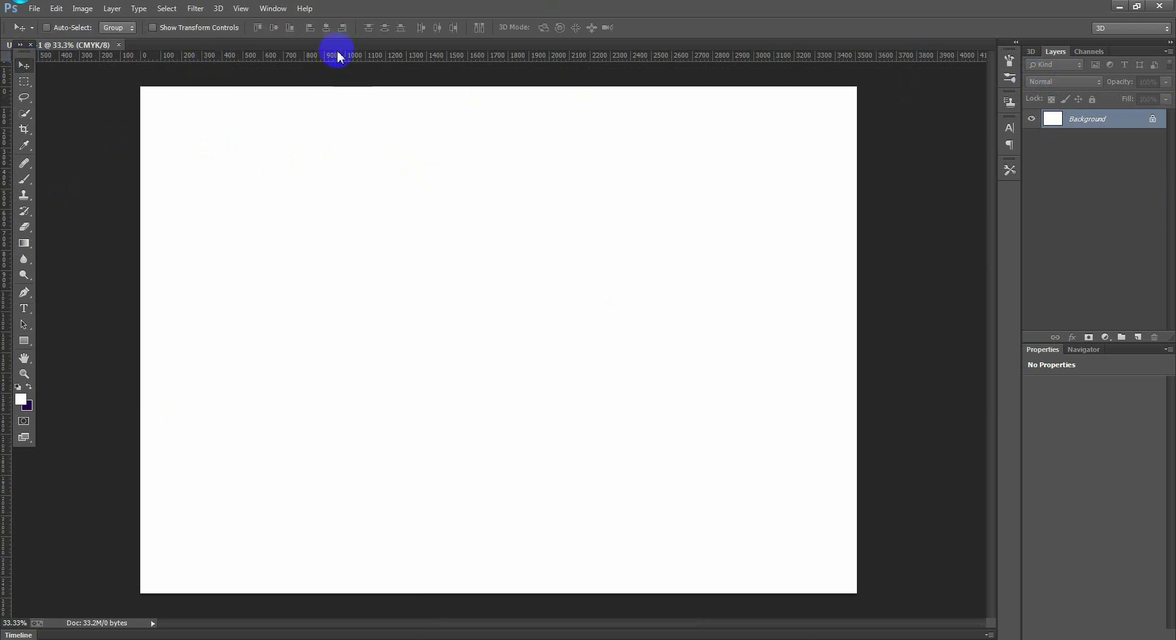
left_click_drag(337, 56, 362, 102)
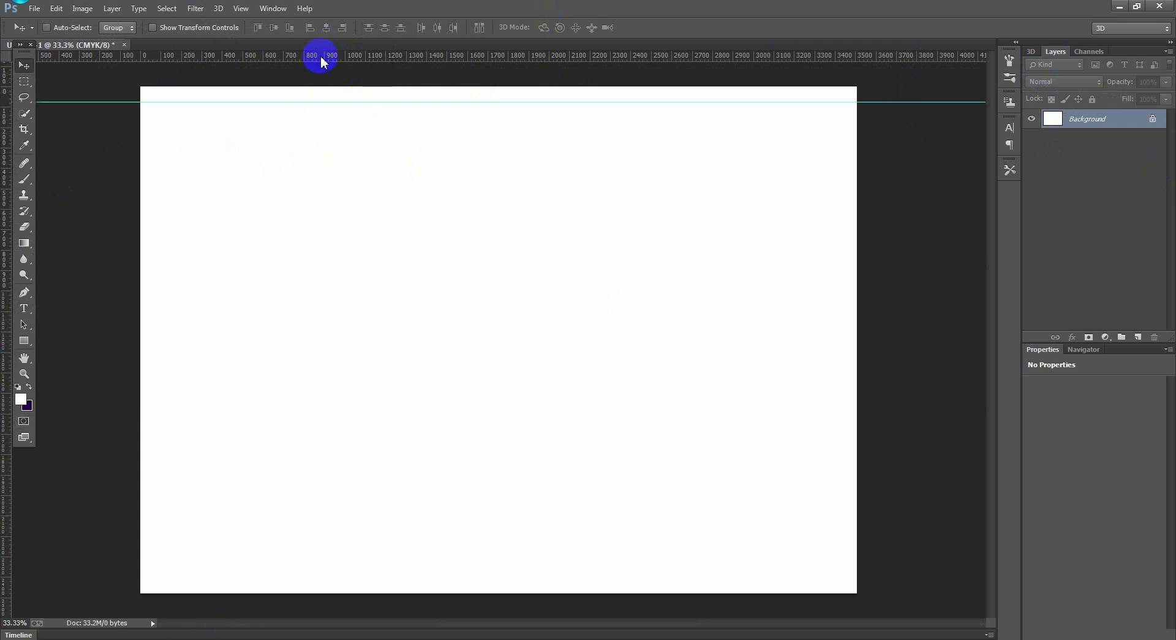
left_click_drag(321, 59, 366, 581)
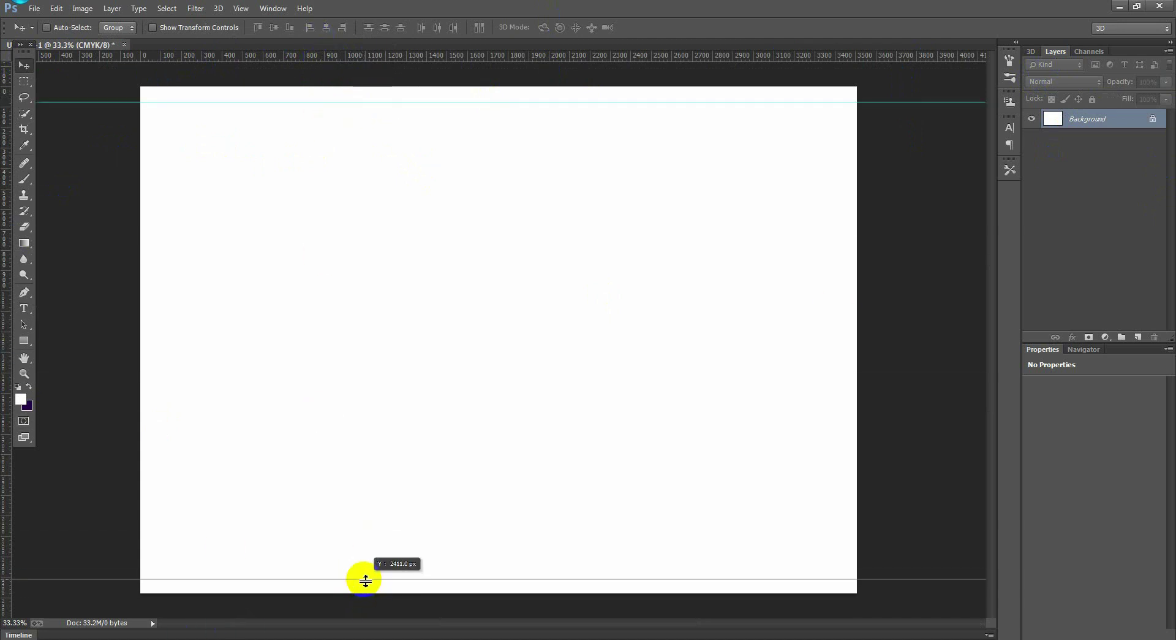
left_click_drag(366, 580, 364, 579)
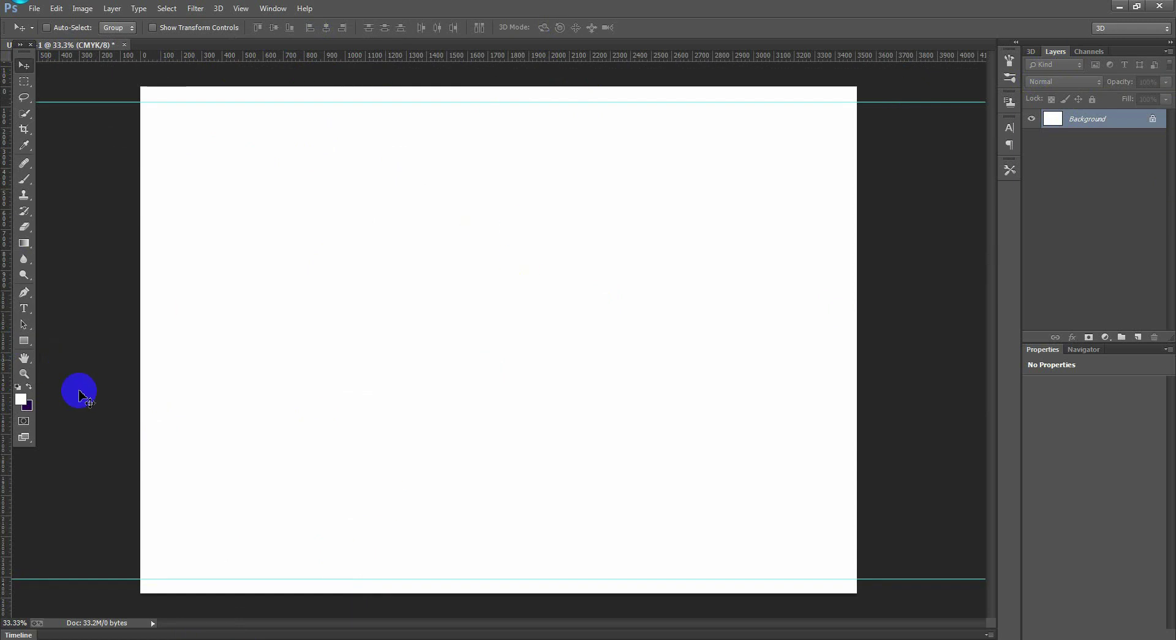
left_click_drag(7, 476, 156, 509)
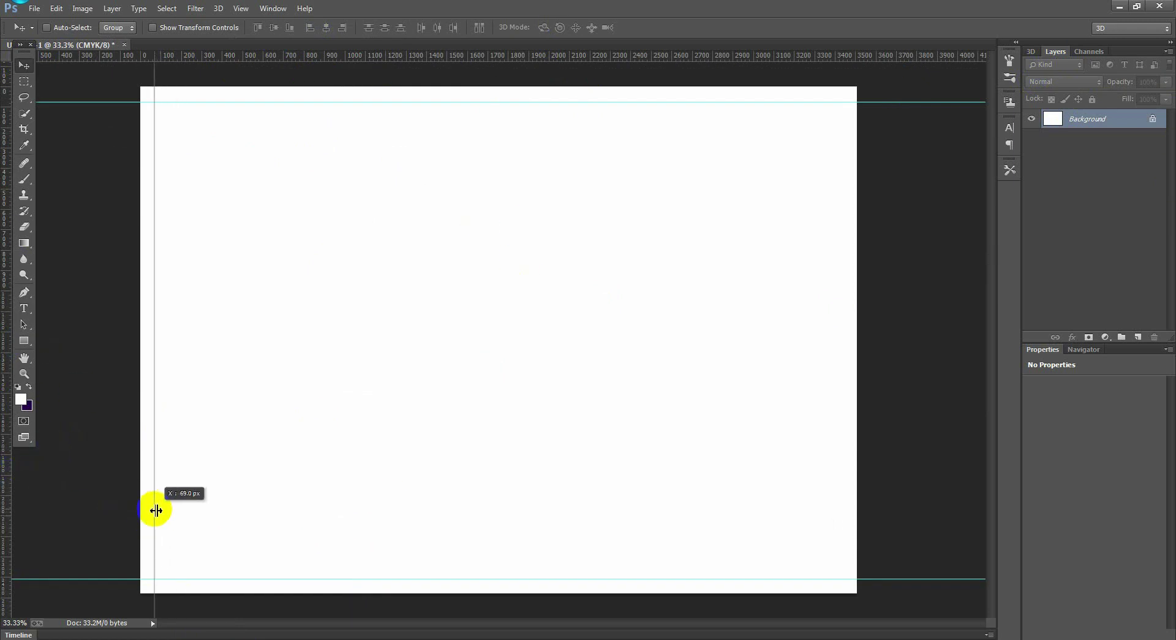
Reposition the left guide to about 75 px and the top guide to 84 px, and remove stray guides
left_click_drag(155, 509, 7, 467)
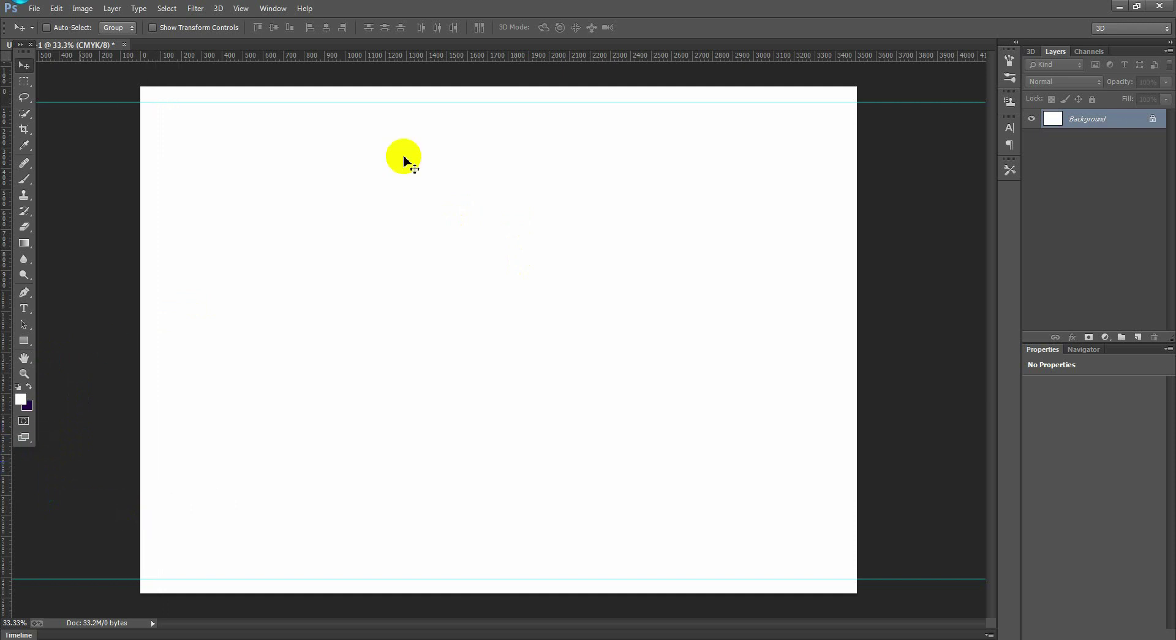
left_click_drag(357, 105, 367, 102)
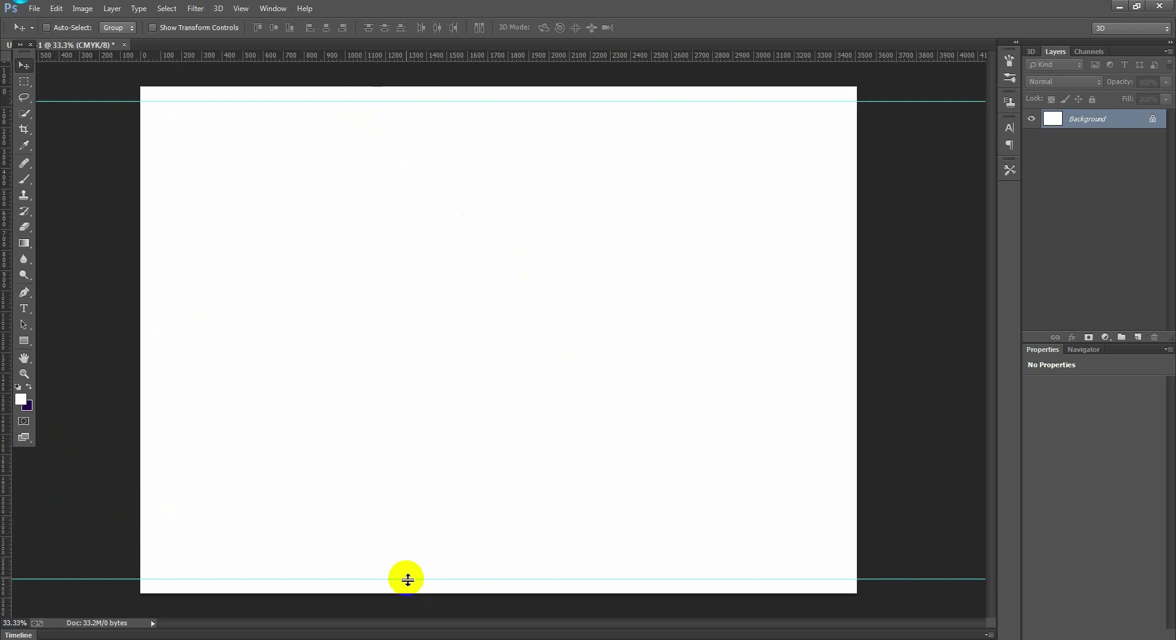
mouse_move(410, 578)
left_mouse_down()
mouse_move(415, 601)
mouse_move(417, 579)
left_mouse_up()
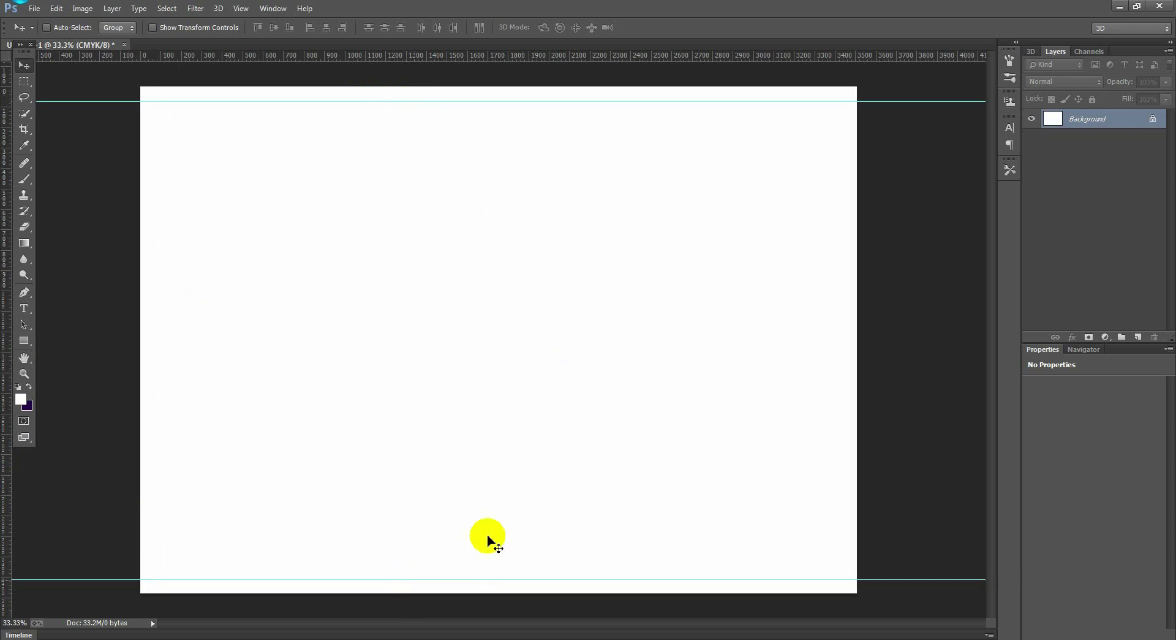
left_click_drag(6, 387, 158, 415)
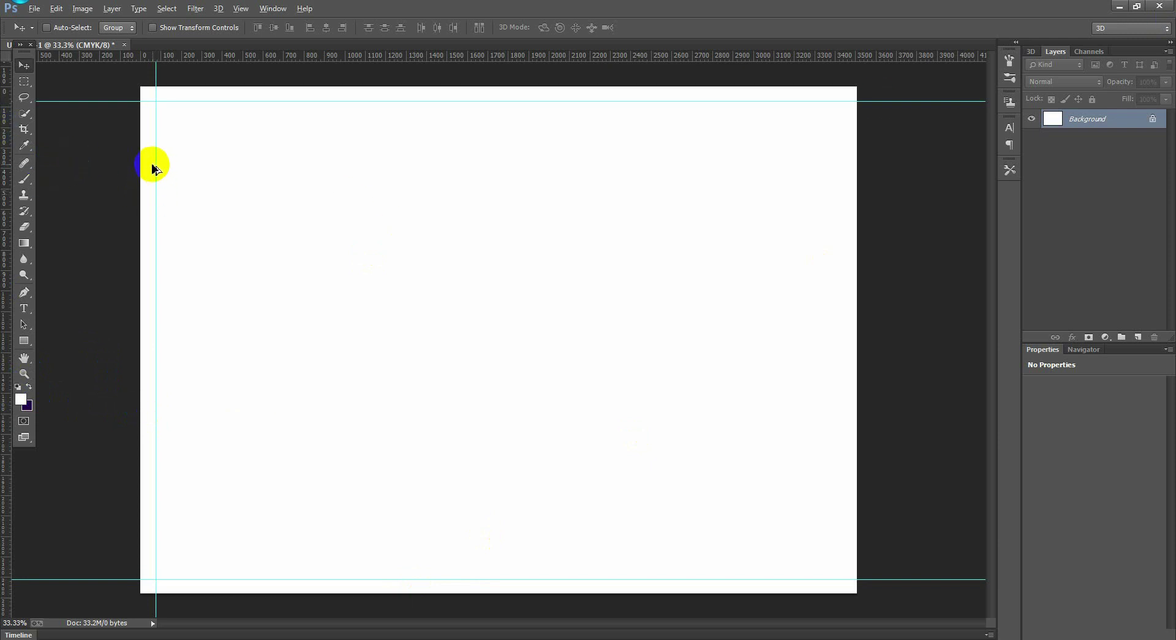
mouse_move(154, 165)
left_mouse_down()
mouse_move(165, 173)
mouse_move(207, 57)
left_mouse_up()
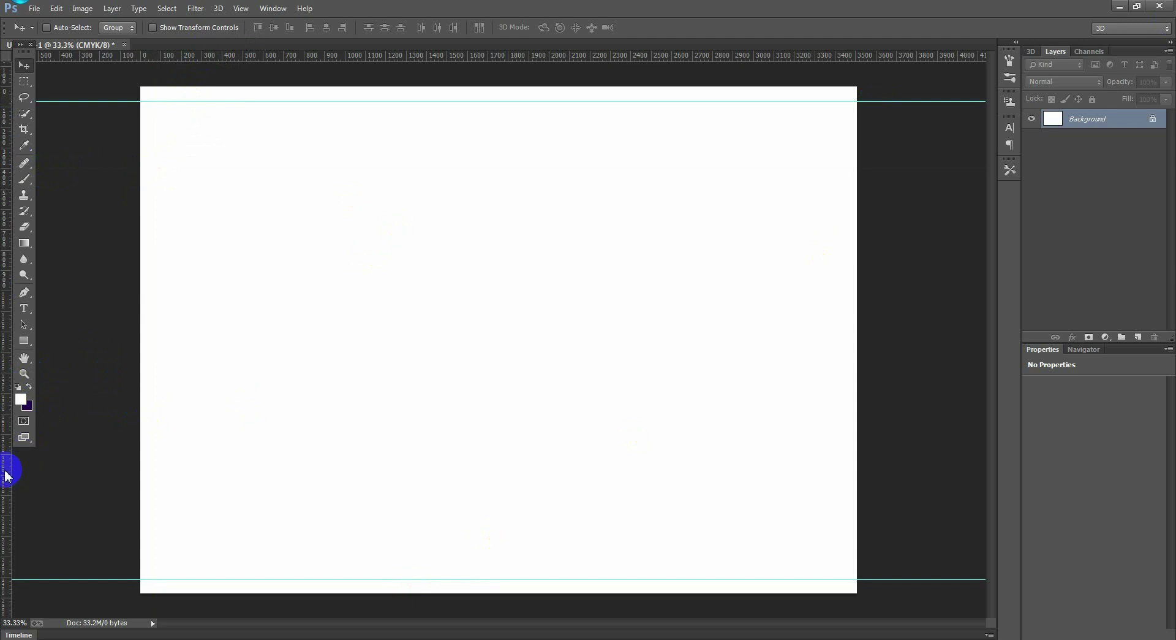
mouse_move(10, 471)
left_mouse_down()
mouse_move(178, 477)
mouse_move(158, 469)
left_mouse_up()
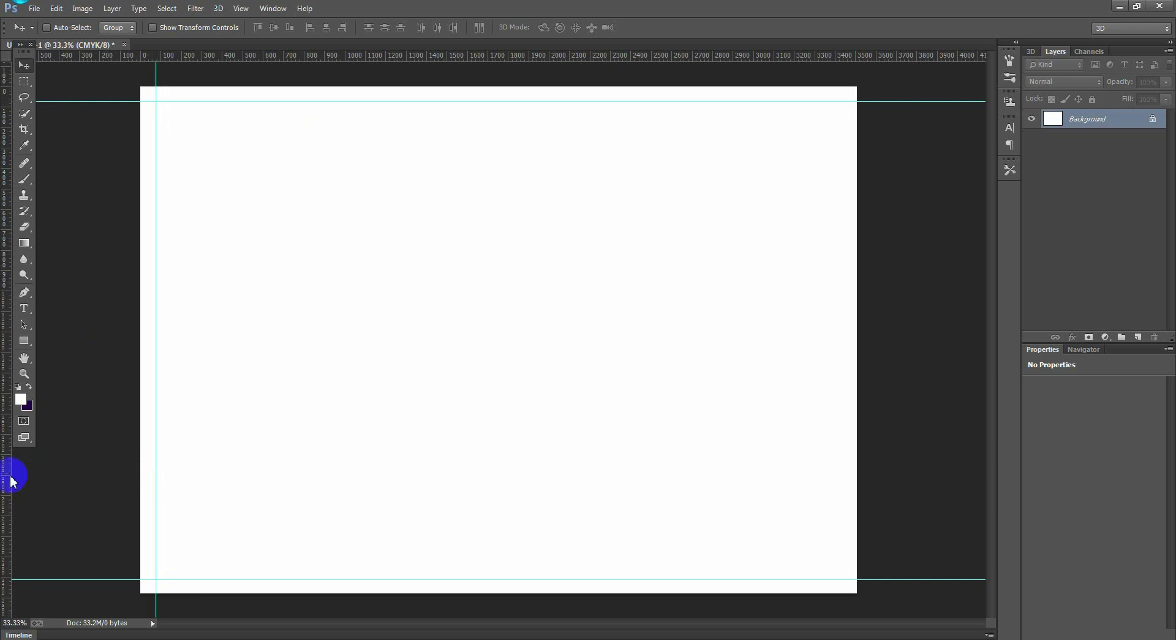
Add a right guide at about 3412 px and raise the bottom guide to about 2399 px
mouse_move(7, 478)
left_mouse_down()
mouse_move(879, 554)
mouse_move(820, 553)
mouse_move(839, 557)
left_mouse_up()
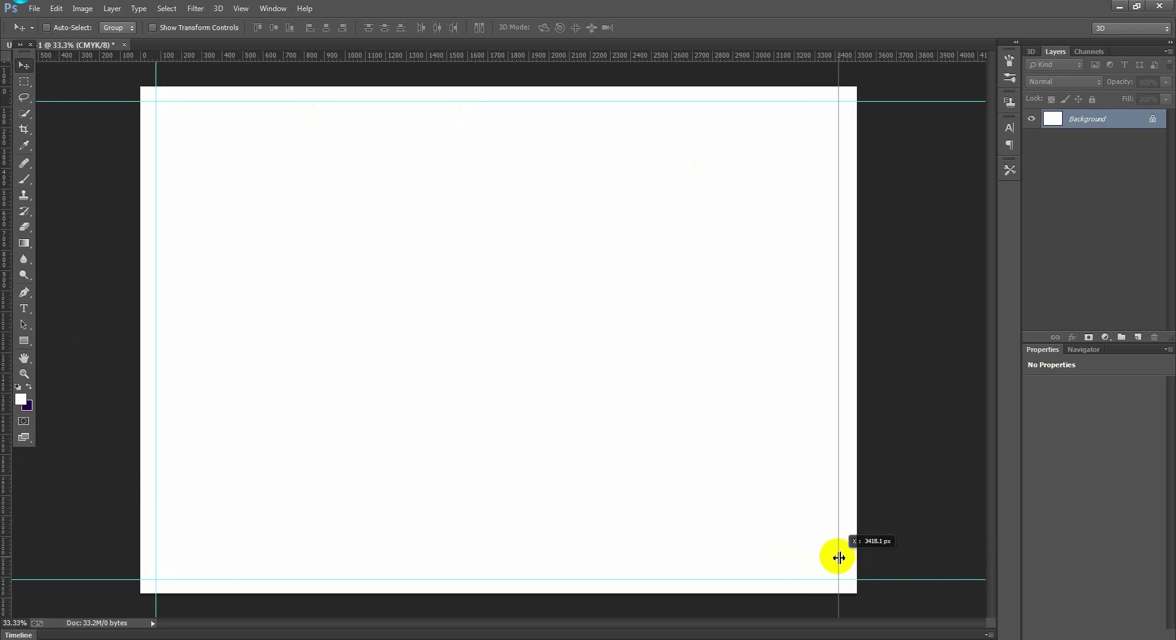
left_click_drag(839, 557, 839, 557)
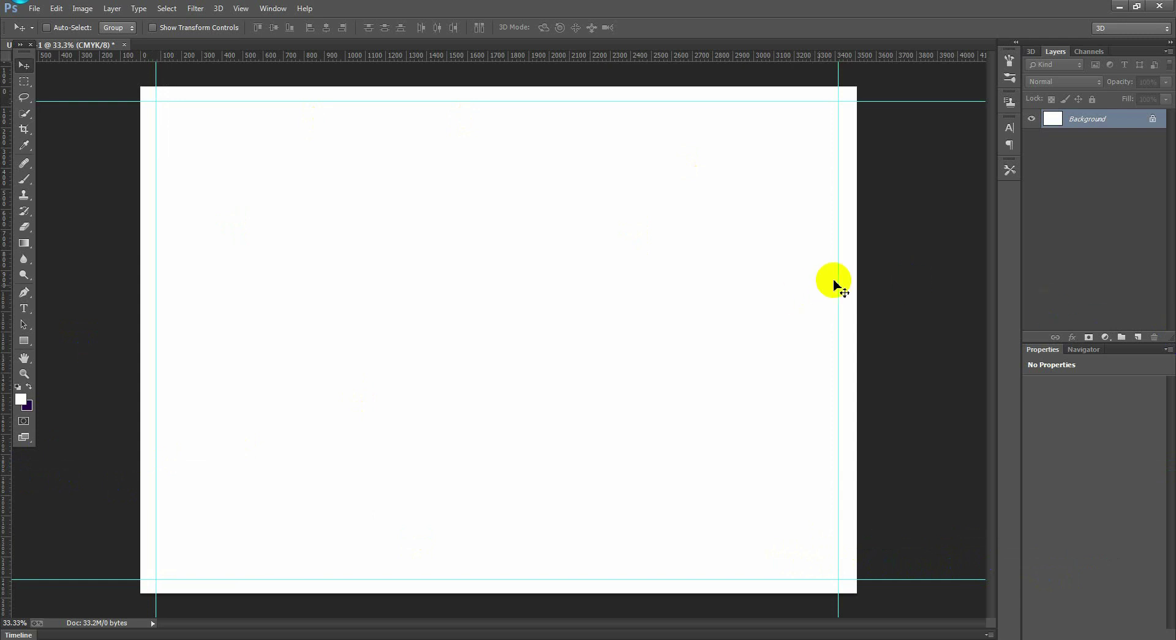
left_click_drag(840, 288, 843, 288)
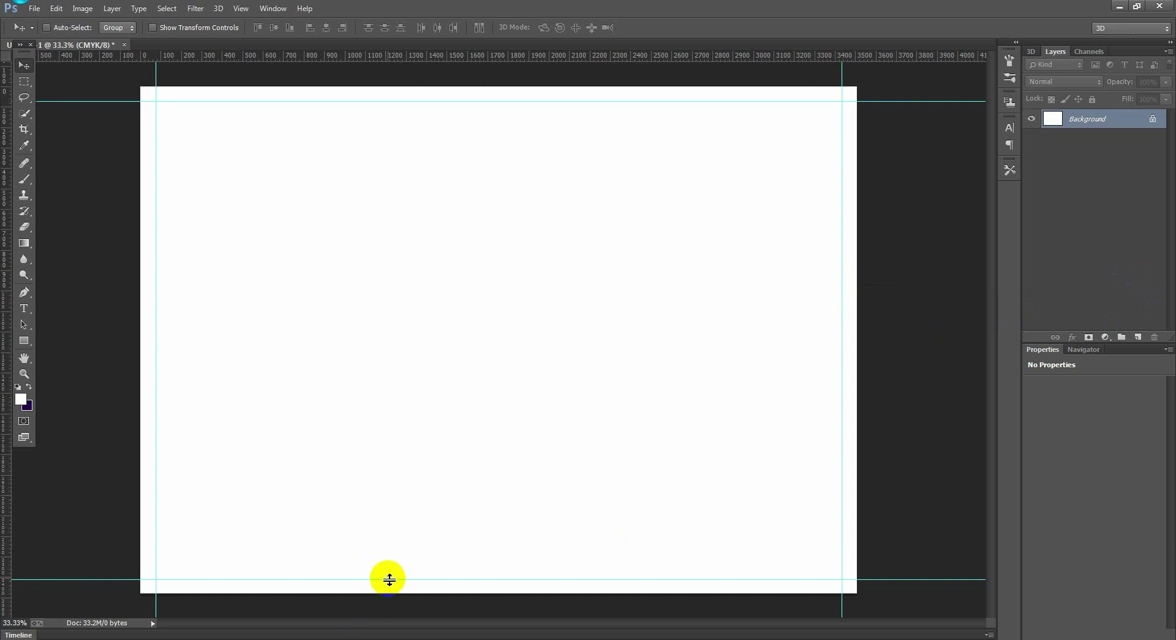
left_click_drag(390, 578, 390, 576)
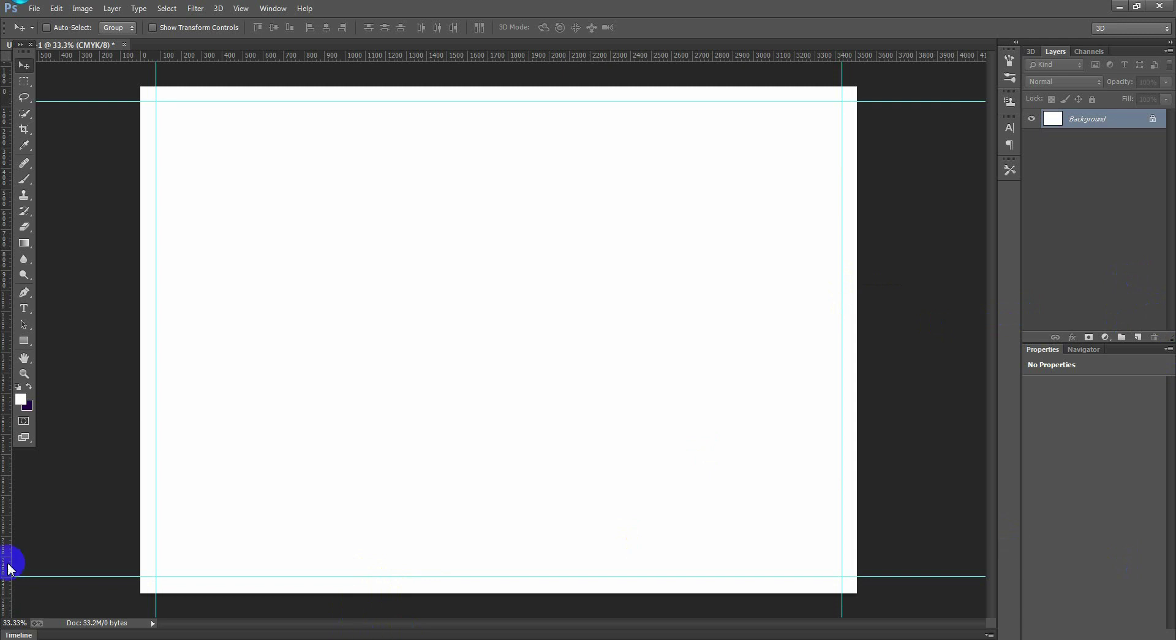
left_click_drag(9, 568, 3, 83)
Select the full-height left third of the page and add a new layer
left_click(25, 82)
left_click_drag(123, 74, 342, 636)
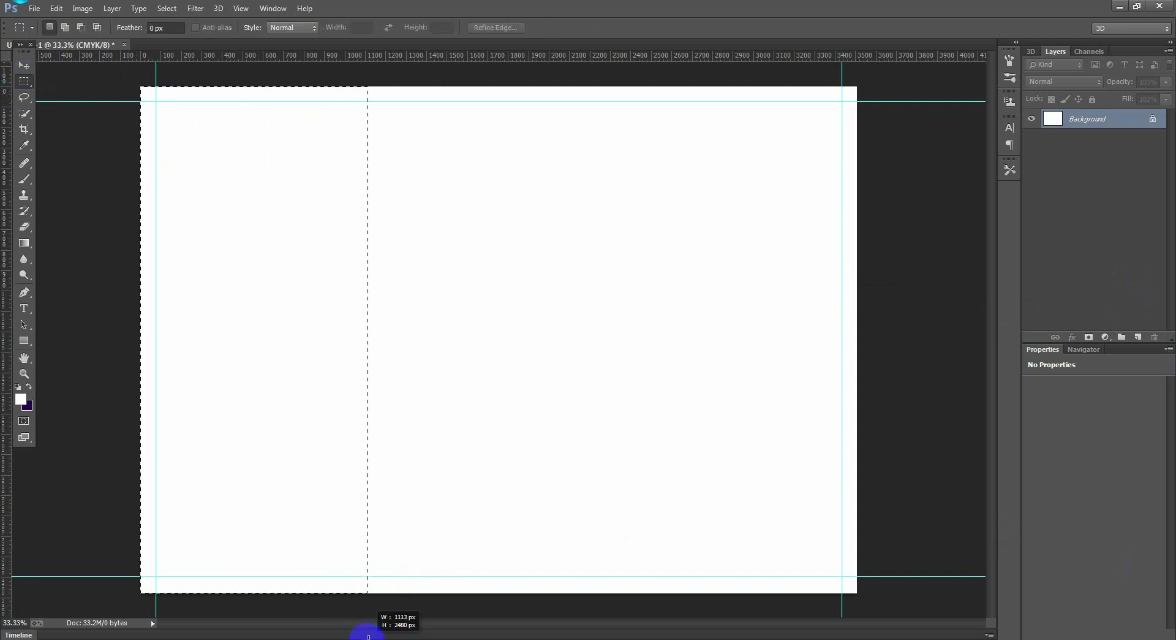
left_click_drag(341, 636, 382, 636)
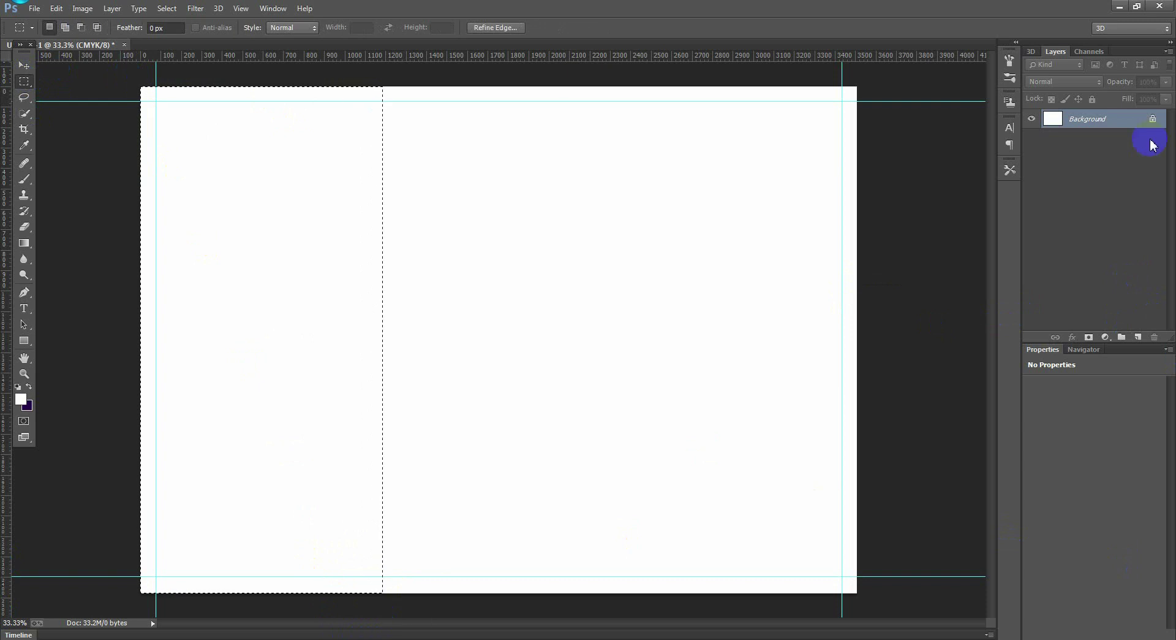
left_click(1137, 337)
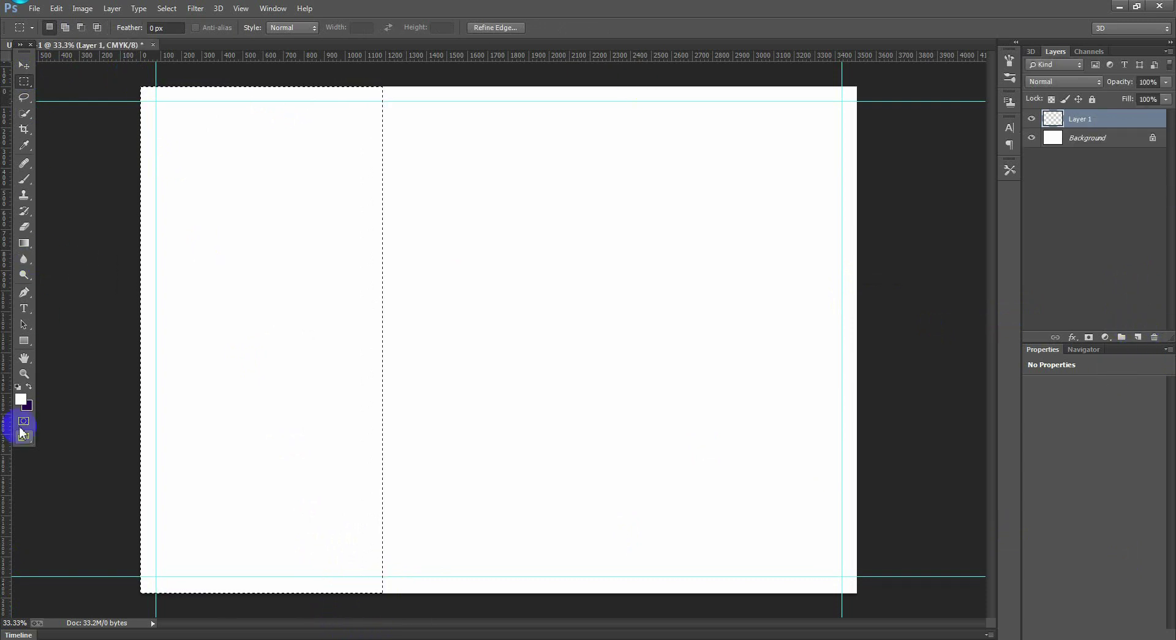
Set the foreground colour to strong red and fill the left-third panel with it
left_click(22, 401)
left_click(838, 312)
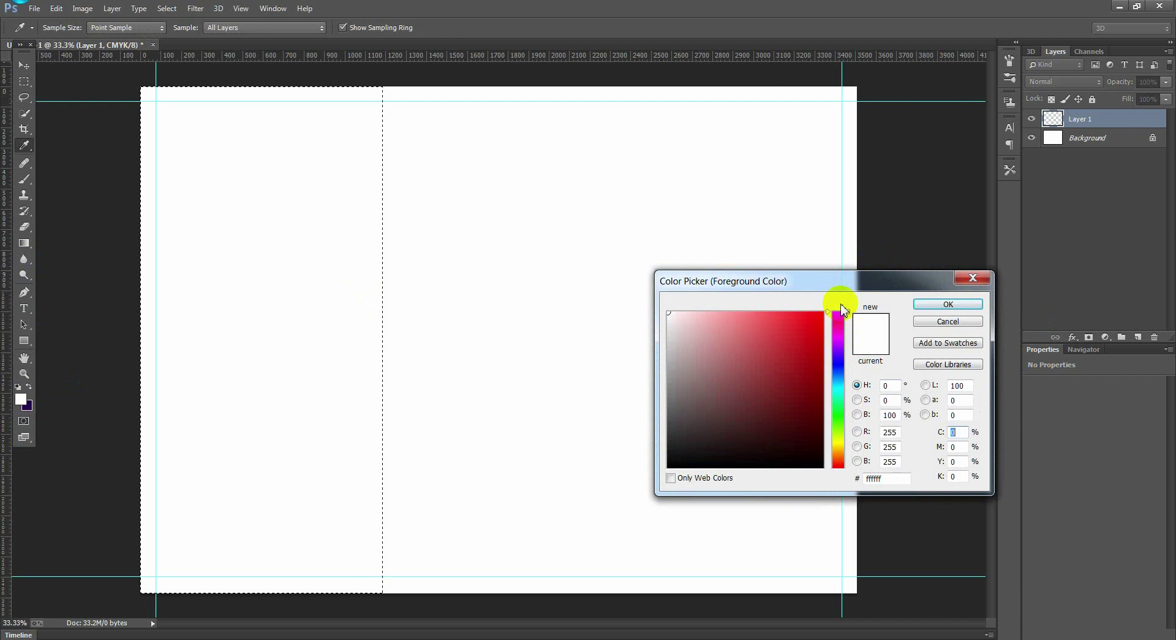
left_click(810, 332)
left_click(948, 304)
key("m")
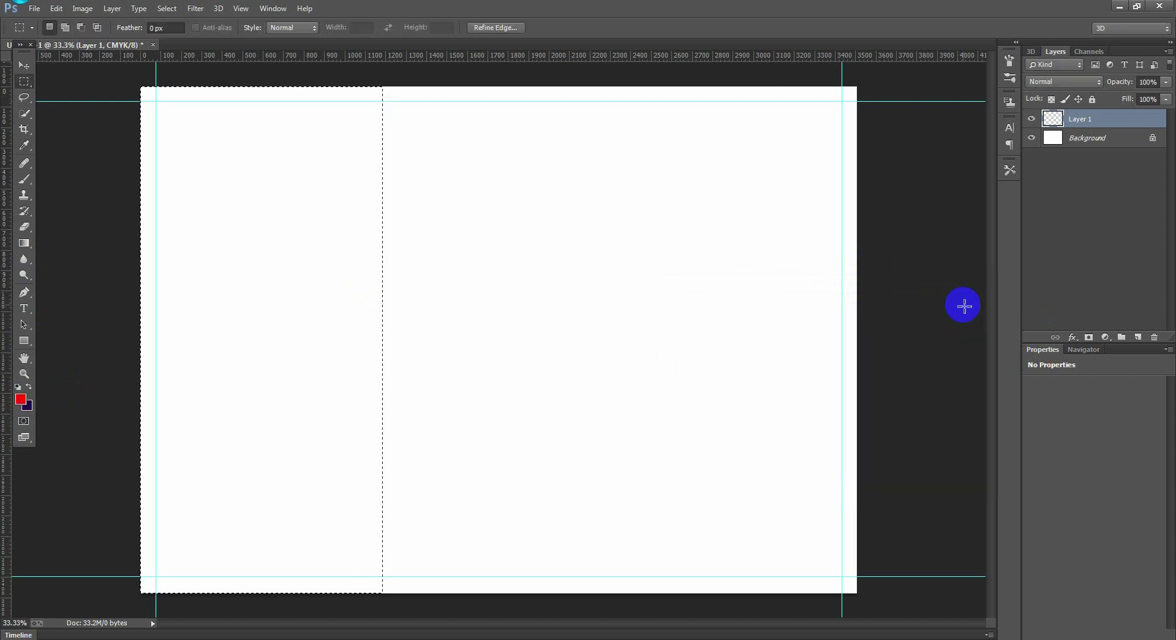
key("alt+BackSpace")
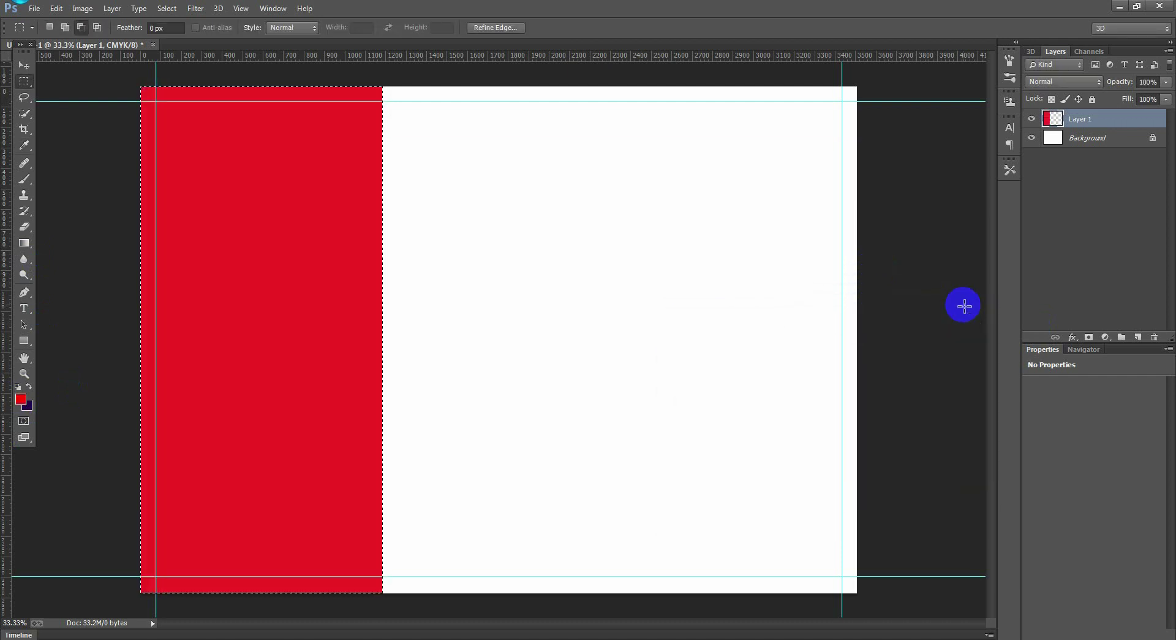
left_click(165, 9)
Deselect the red panel and drag the All text group from the source file into the brochure
left_click(183, 36)
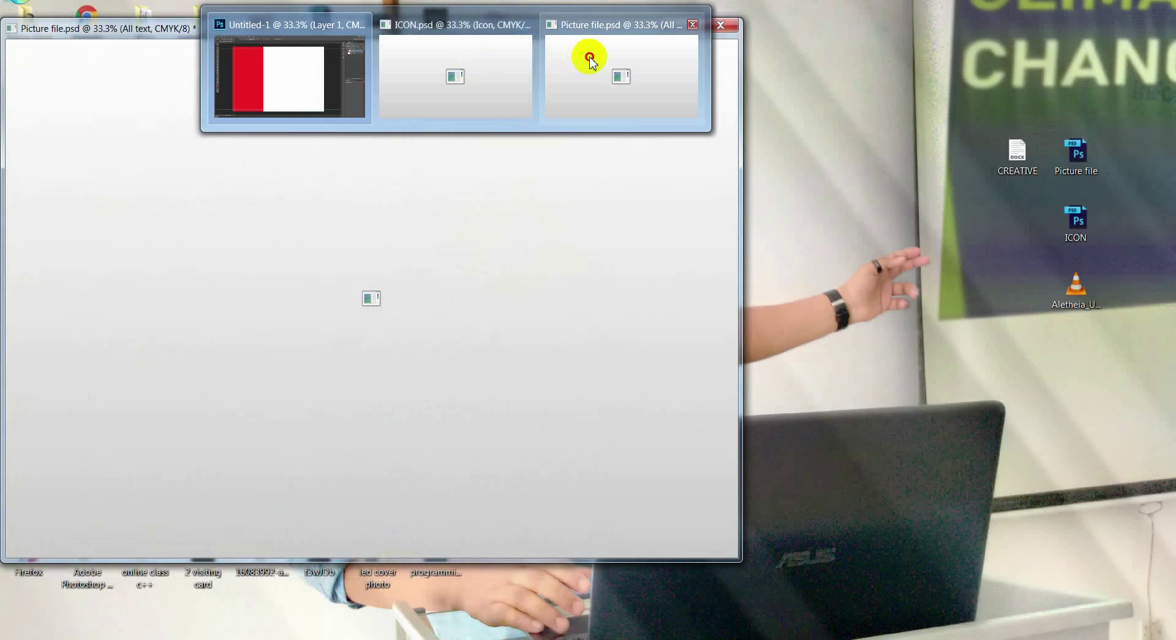
left_click(588, 54)
left_click(24, 65)
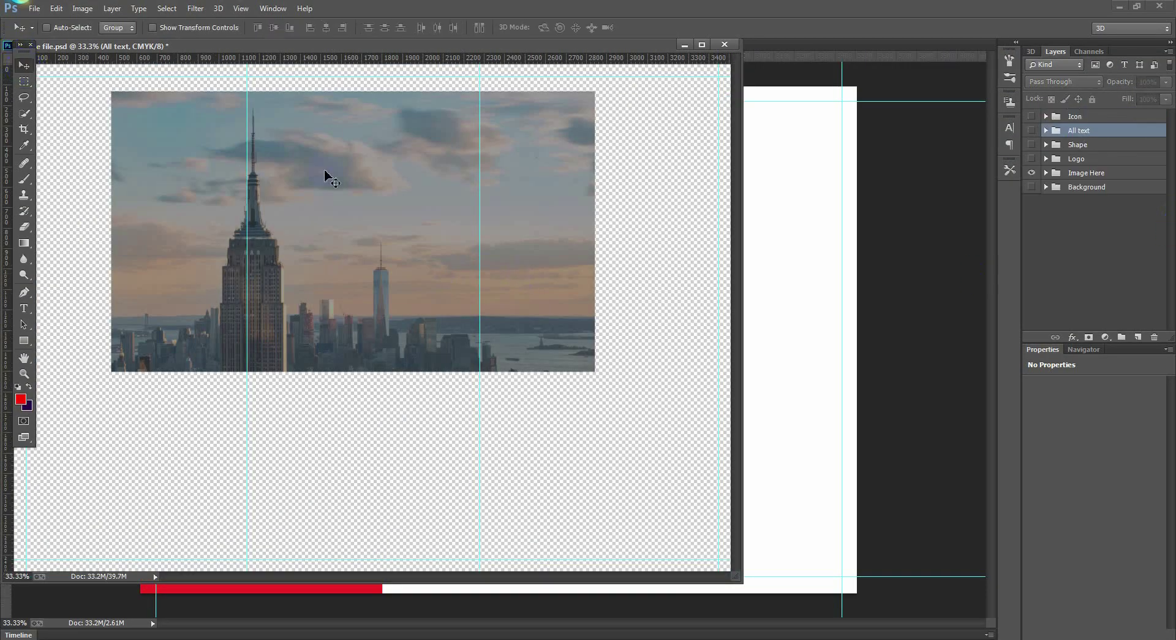
mouse_move(555, 236)
left_mouse_down()
mouse_move(738, 222)
mouse_move(533, 248)
left_mouse_up()
left_click_drag(672, 132, 697, 74)
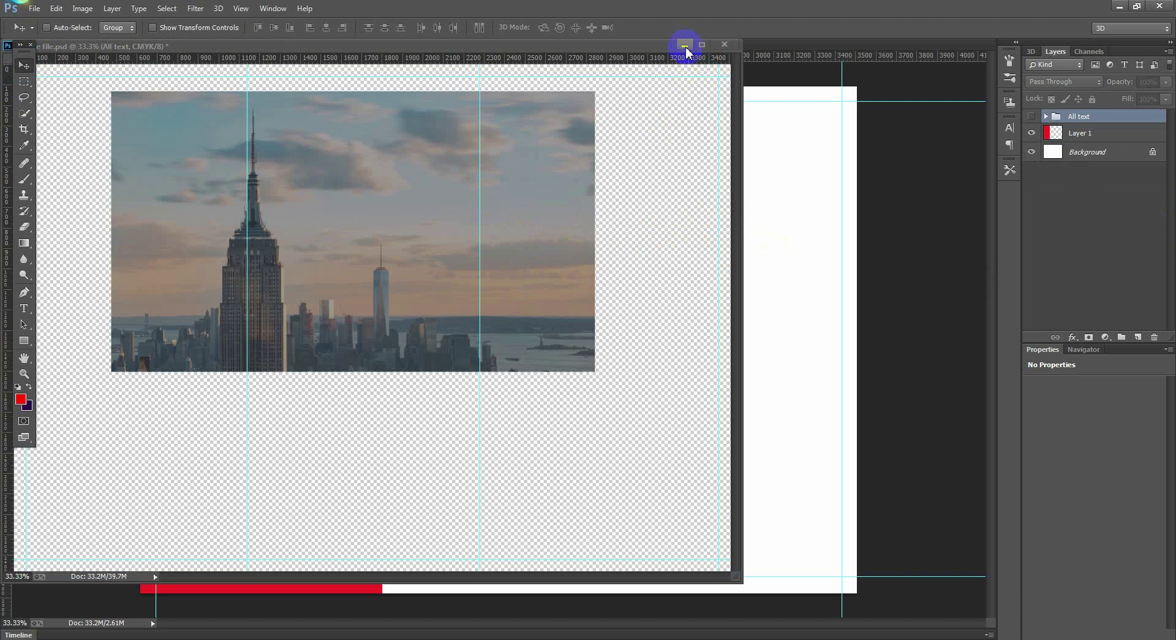
Delete the copied All text group from the brochure and bring the source file back
left_click(685, 47)
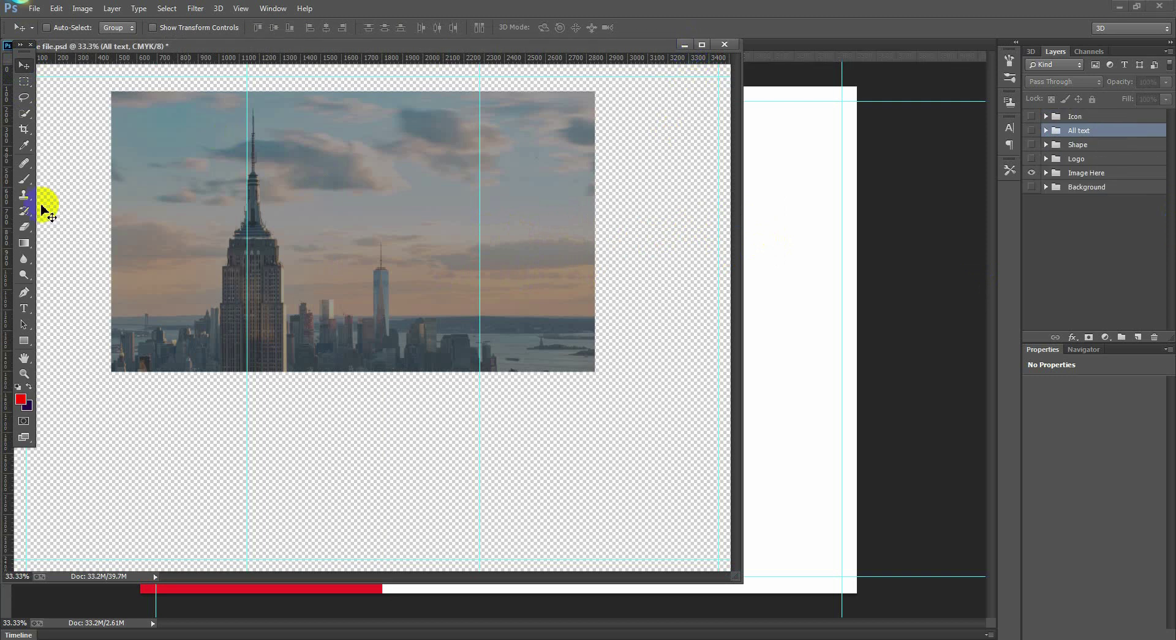
left_click(683, 45)
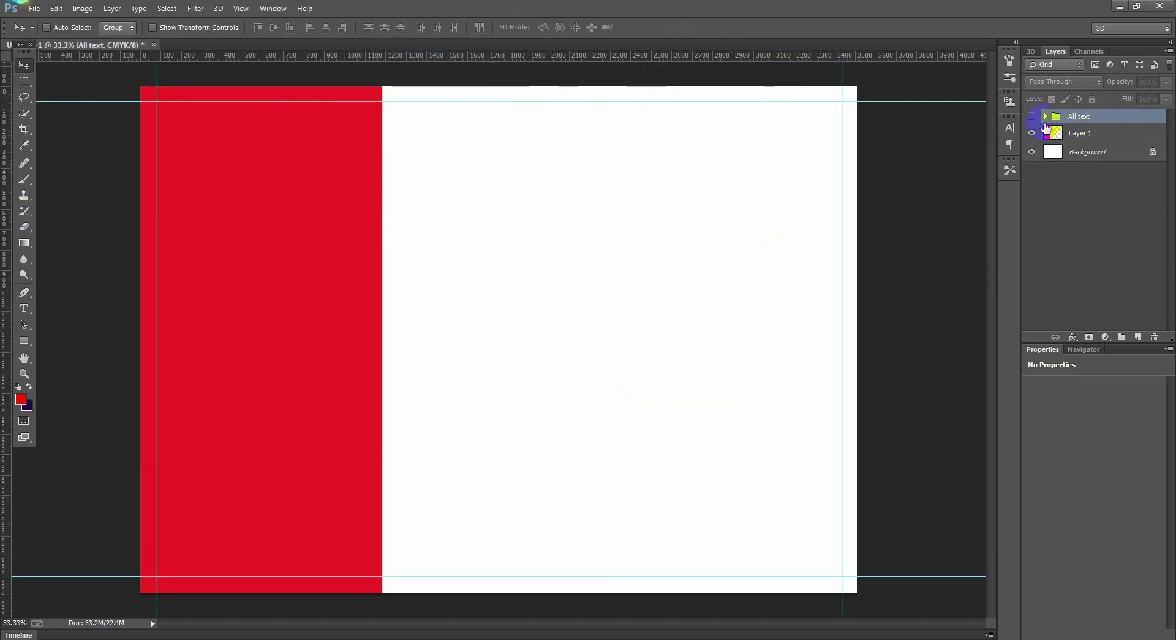
left_click(1031, 116)
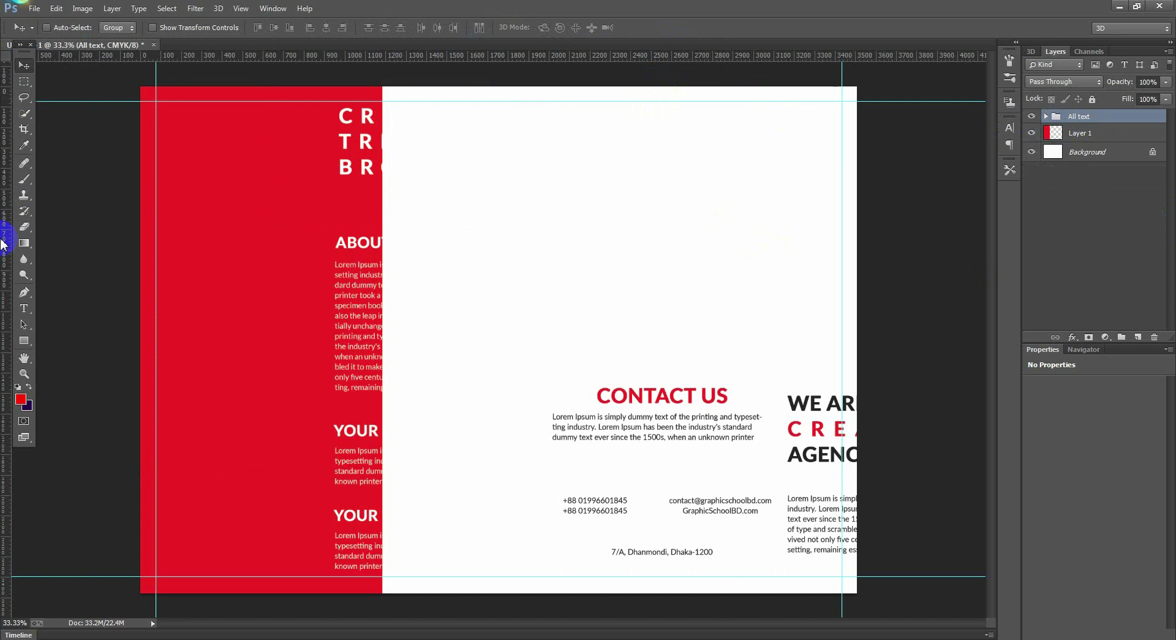
key("Delete")
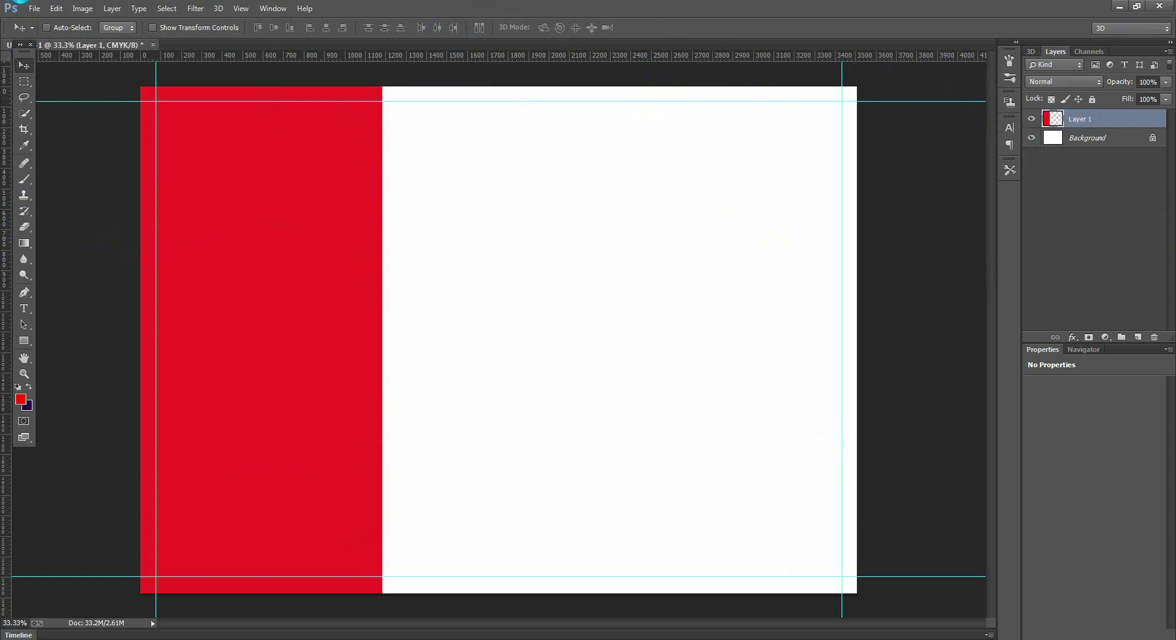
left_click(573, 68)
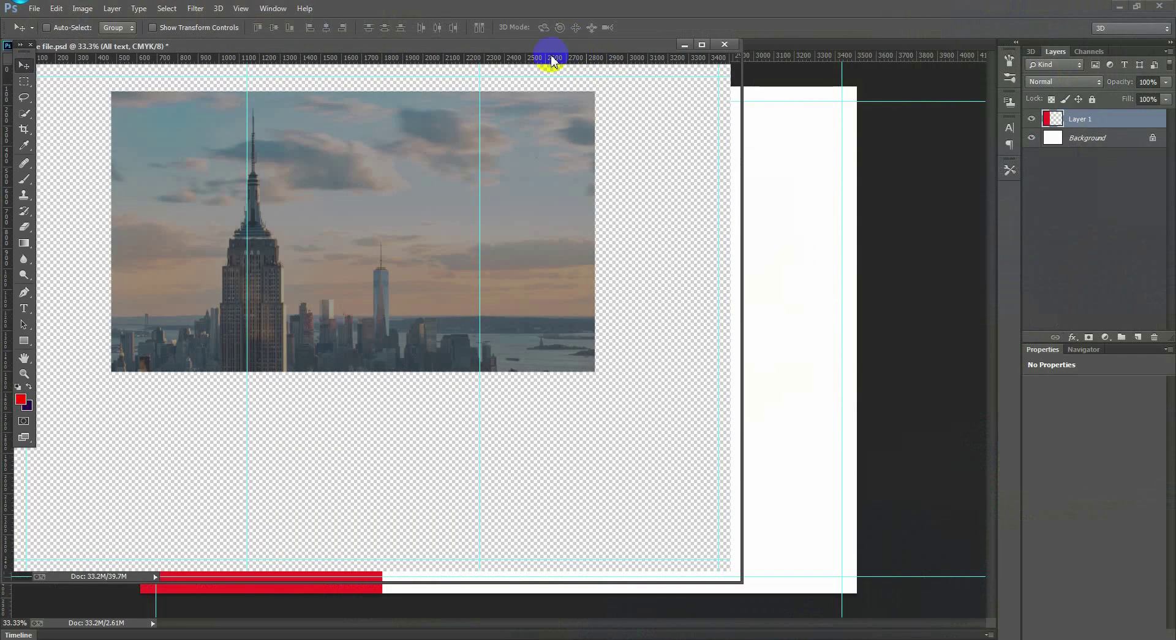
Copy the Image Here skyline group into the brochure and place it at the top beside the red panel
right_click(429, 170)
left_click(442, 181)
left_click_drag(398, 174, 744, 216)
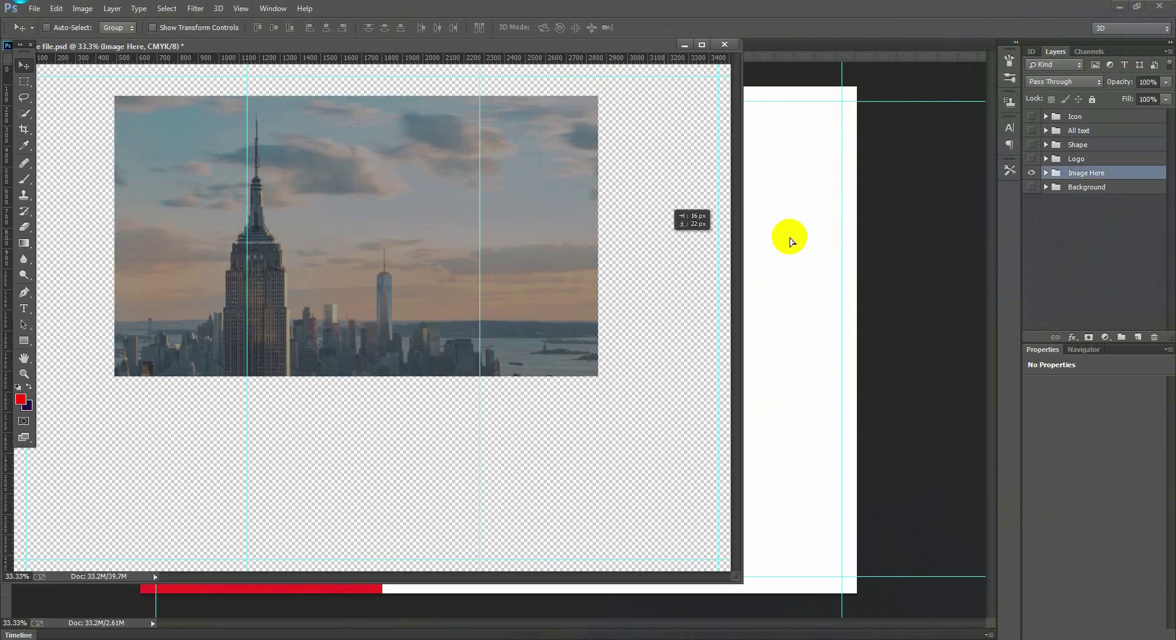
left_click(684, 45)
left_click_drag(734, 233, 662, 242)
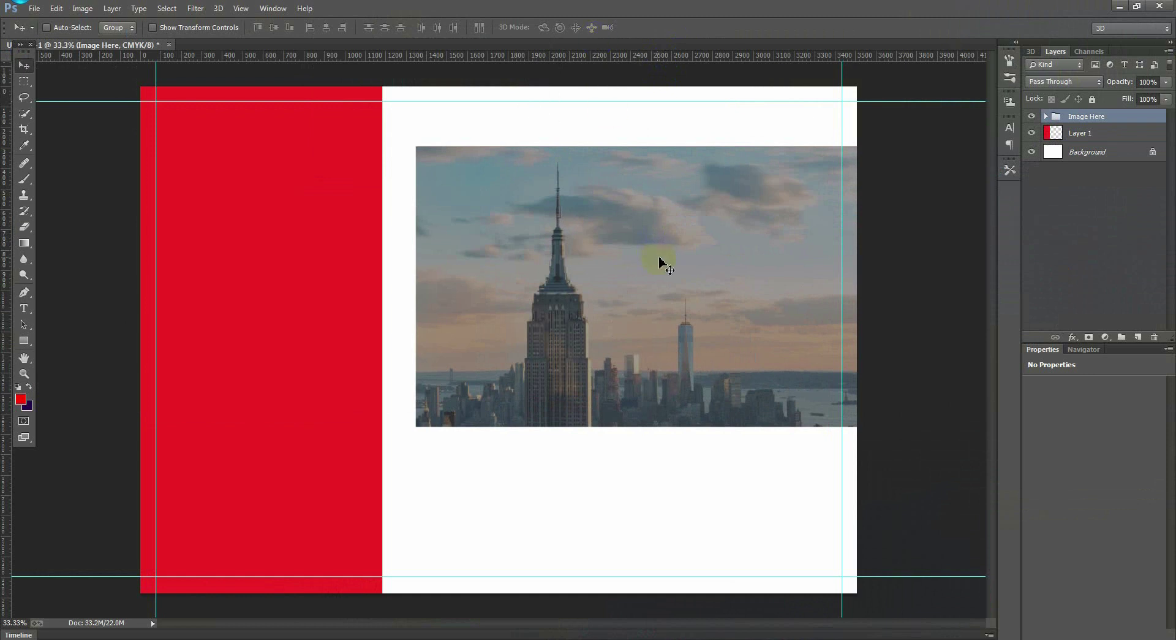
left_click_drag(659, 258, 639, 183)
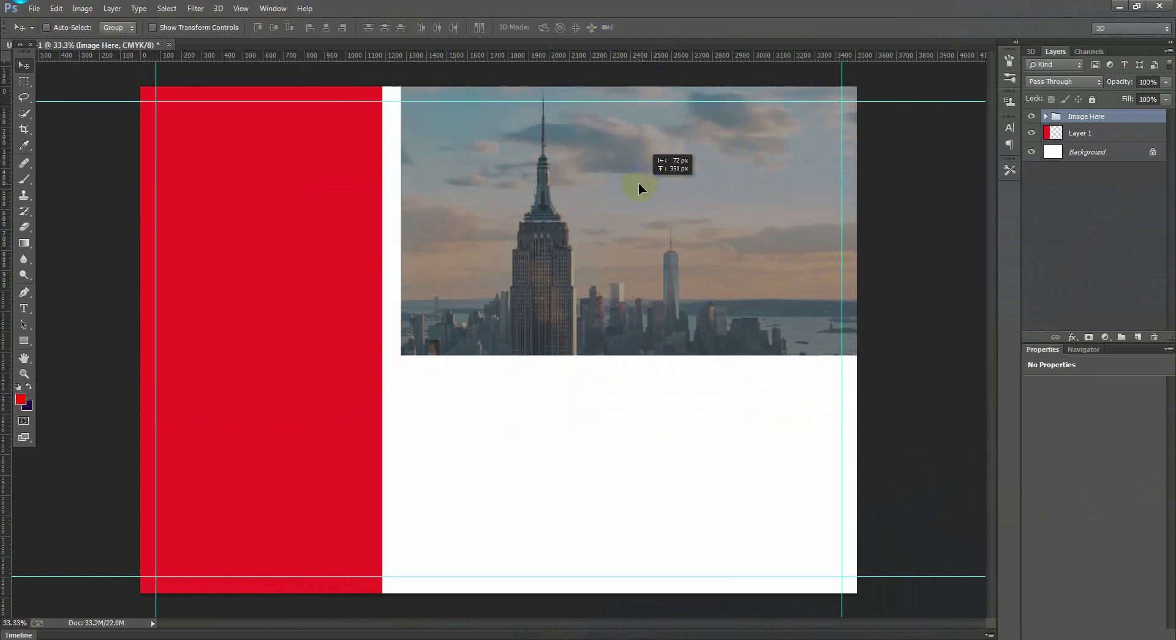
left_click_drag(639, 183, 630, 197)
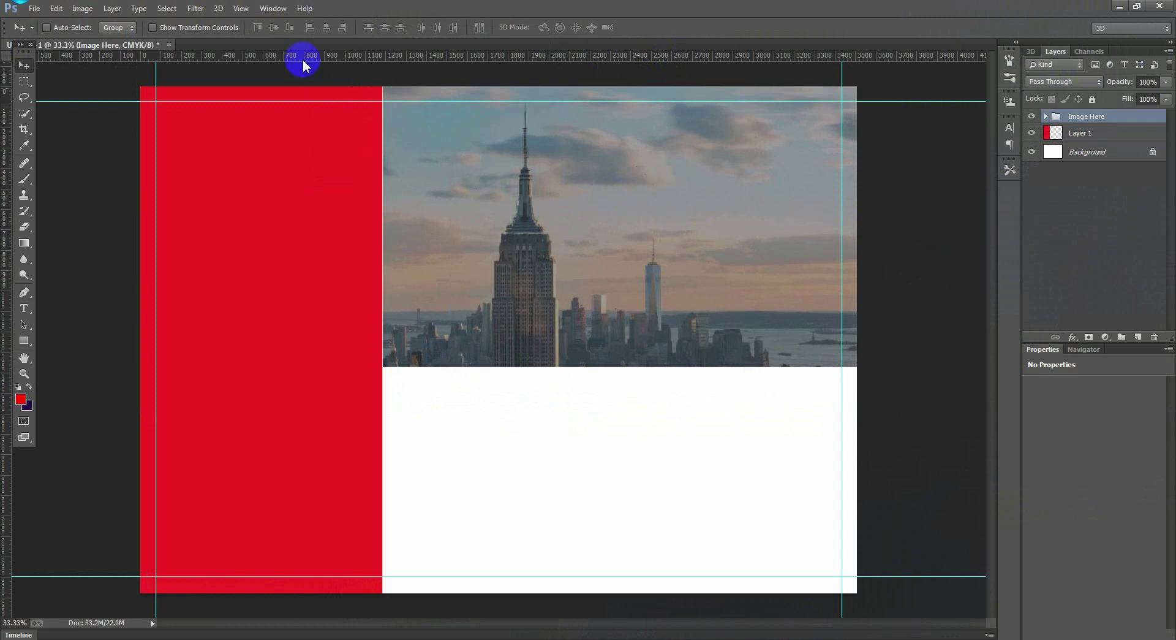
Resize the skyline image with transform handles so it fills the white area
left_click(153, 27)
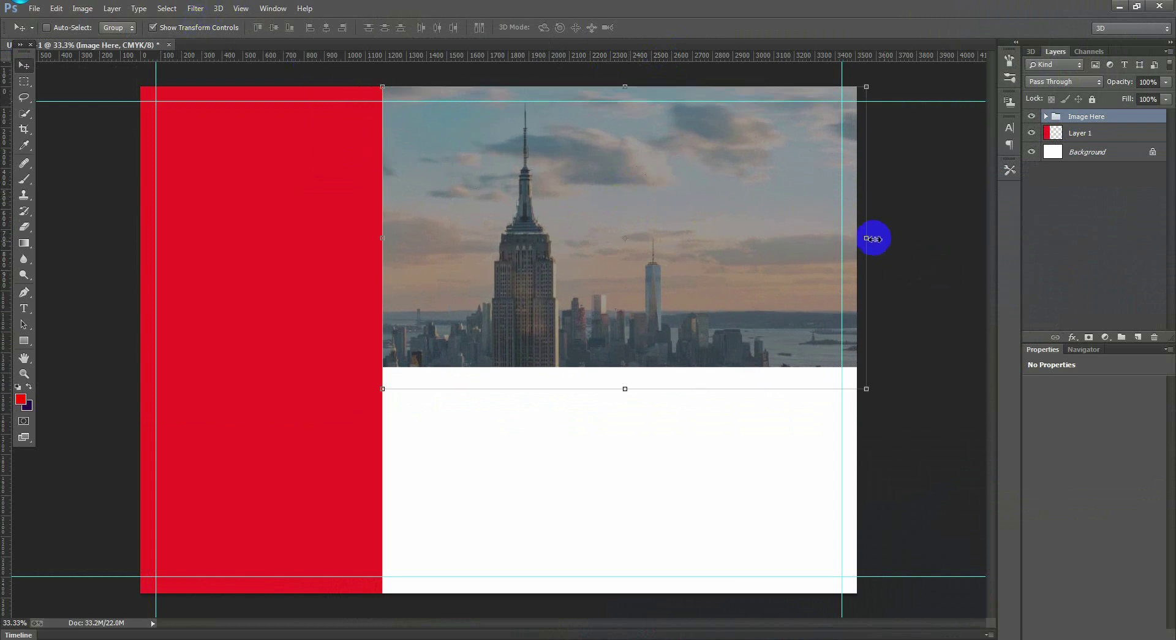
left_click_drag(866, 237, 857, 232)
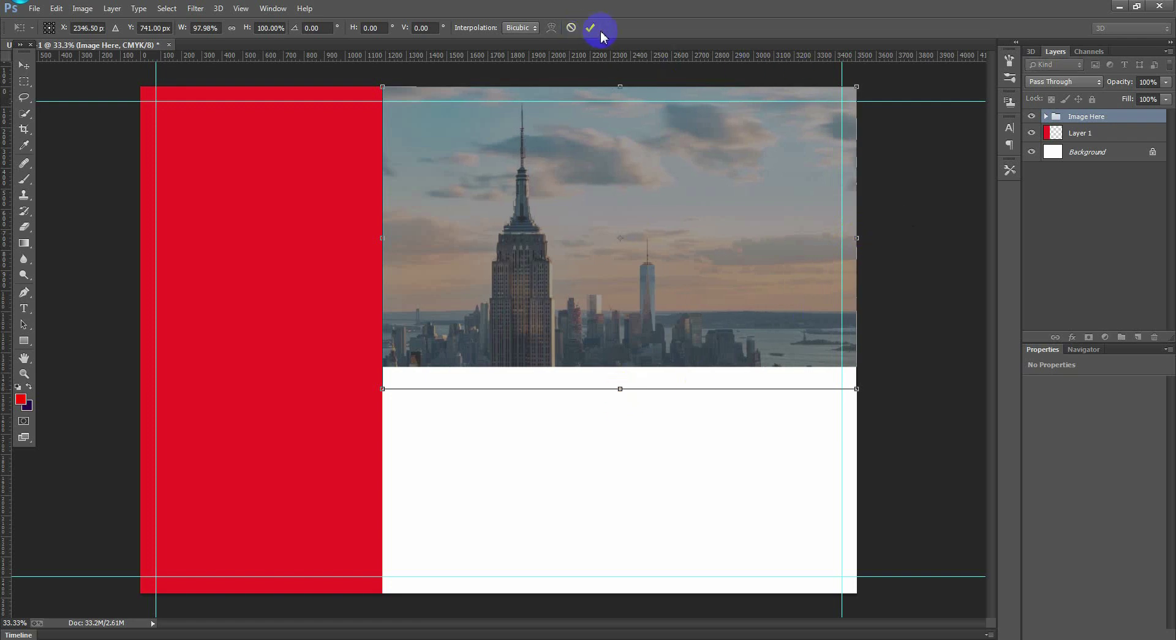
left_click_drag(619, 85, 621, 77)
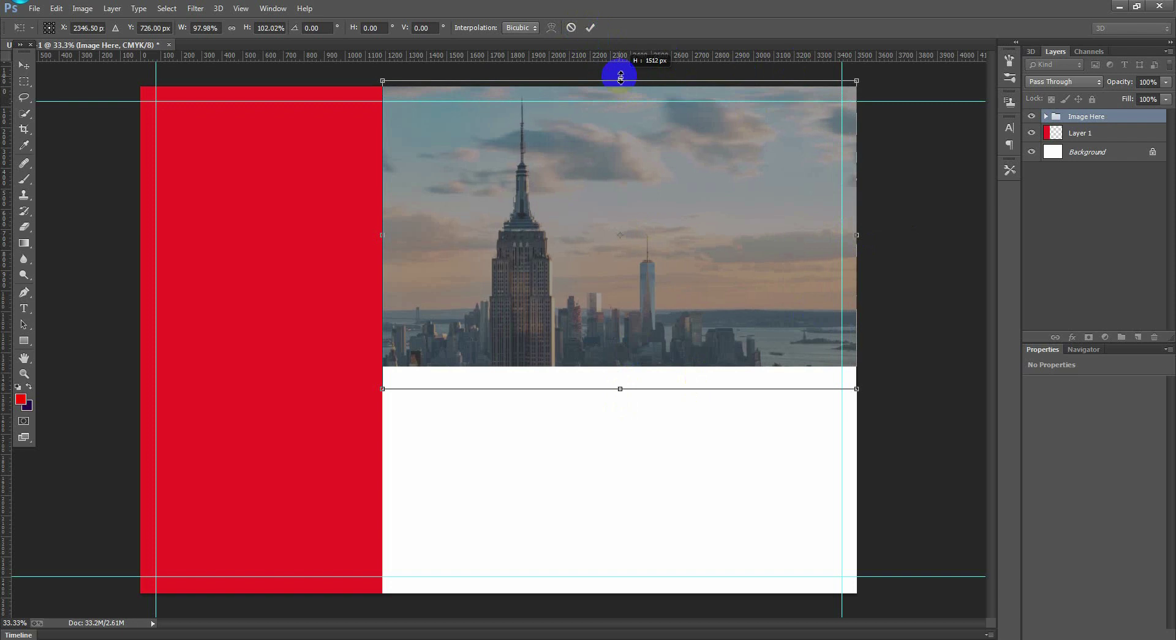
left_click_drag(606, 388, 630, 376)
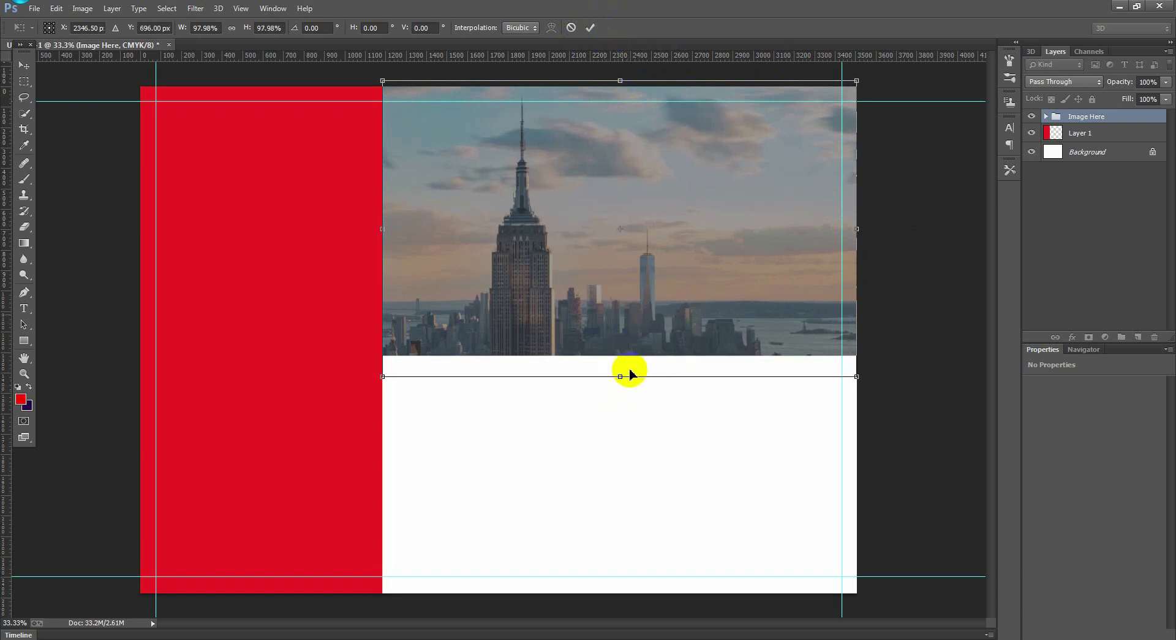
left_click(597, 29)
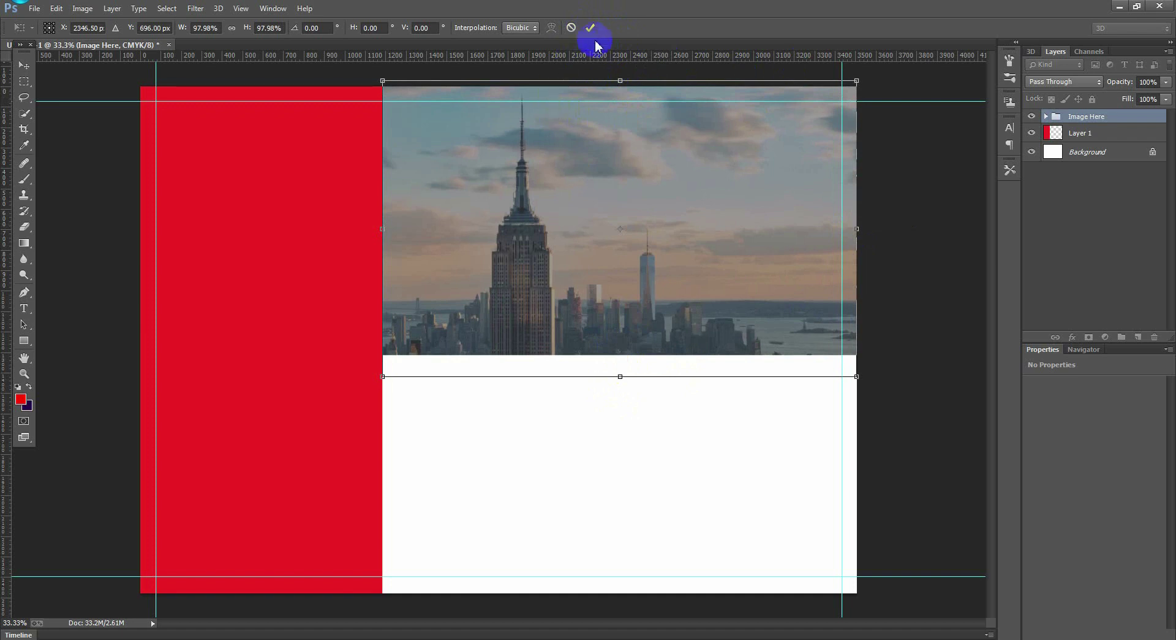
left_click(591, 29)
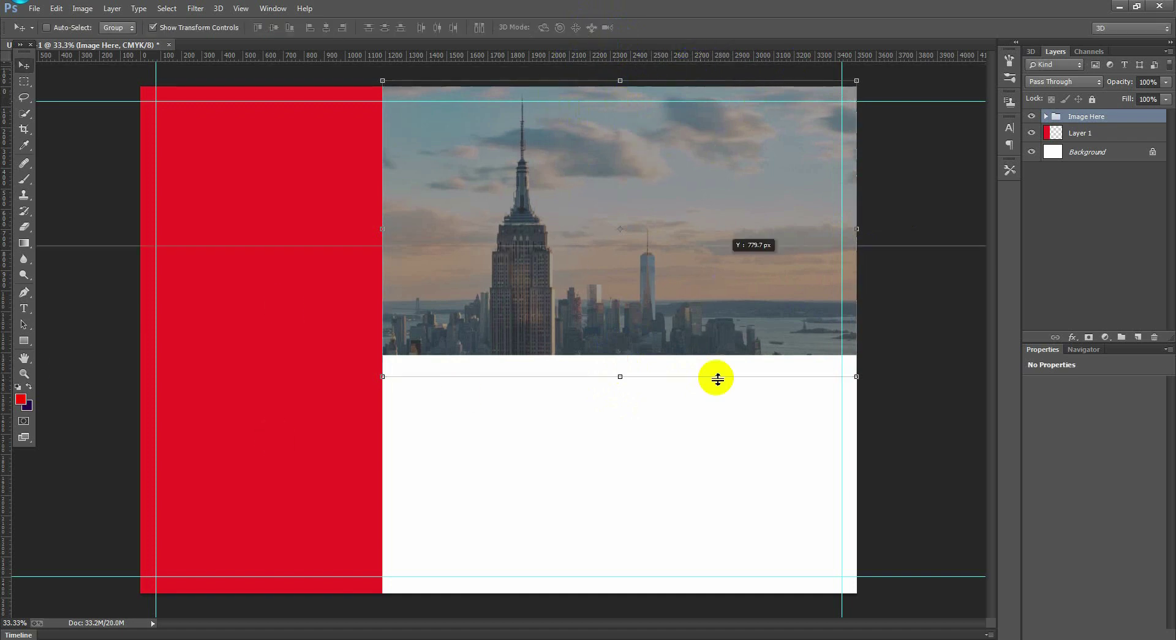
Add guides at the photo's bottom edge and along the red panel's right edge, about 1166 px
mouse_move(702, 63)
left_mouse_down()
mouse_move(734, 372)
mouse_move(743, 355)
left_mouse_up()
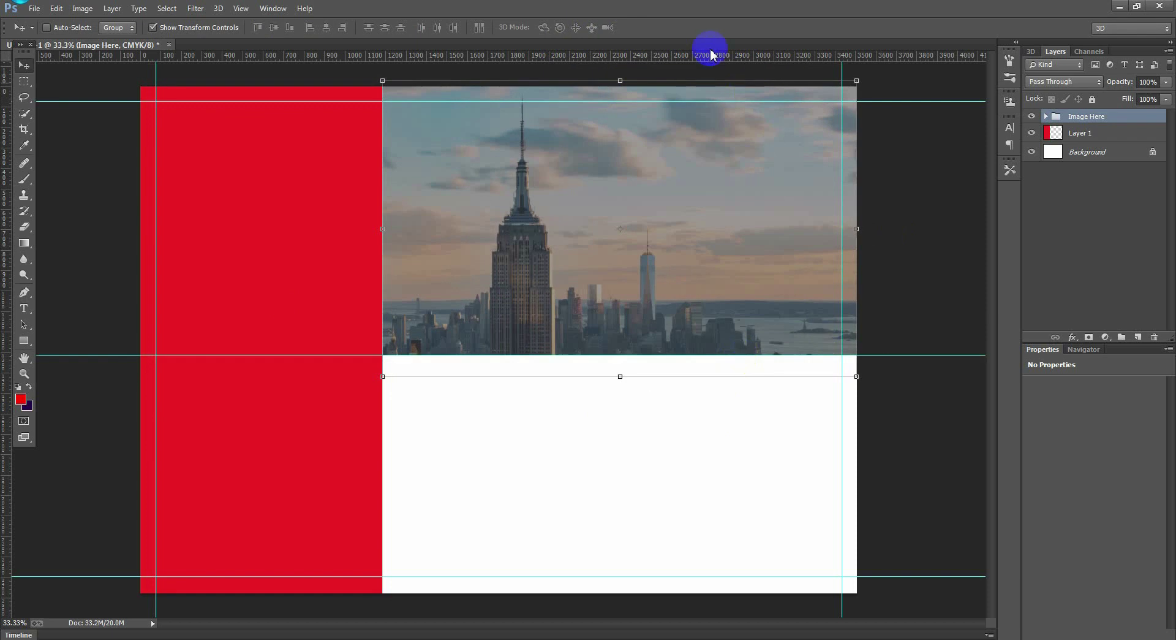
left_click_drag(700, 59, 709, 375)
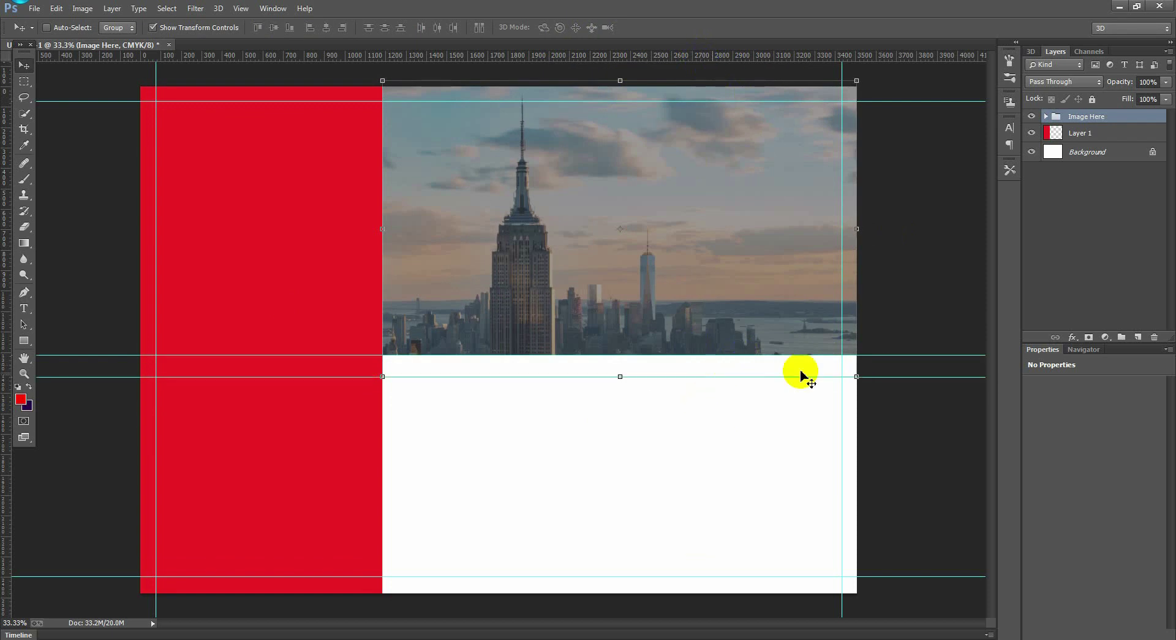
left_click_drag(9, 506, 382, 551)
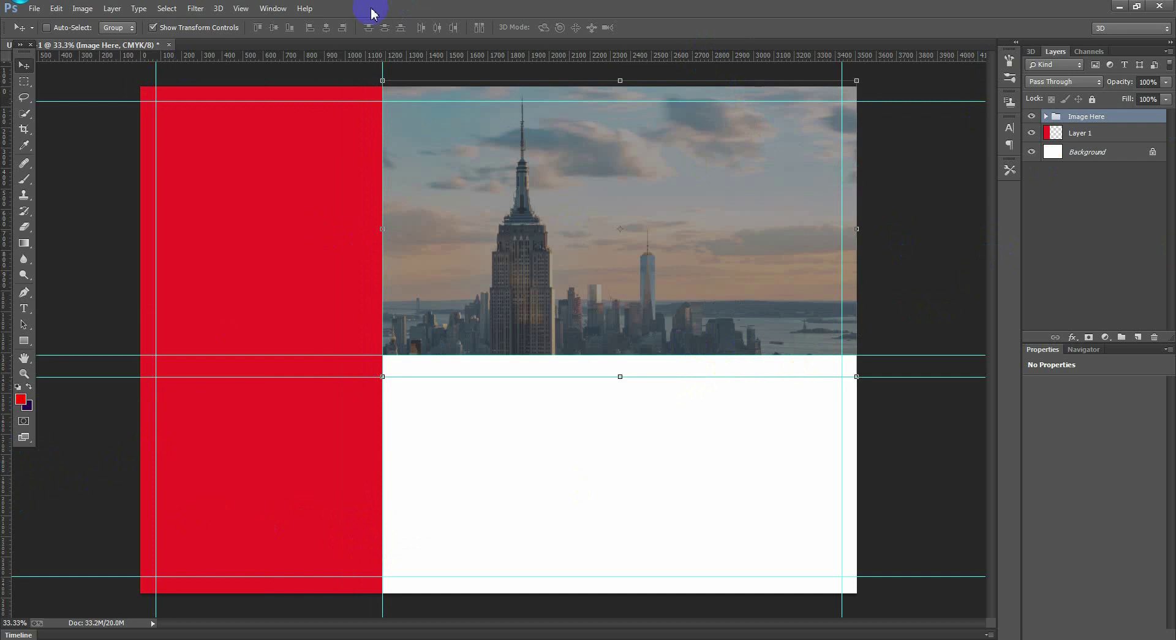
left_click(192, 27)
Fill a thin strip below the skyline photo with red on a new layer and nudge it against the photo
left_click(23, 81)
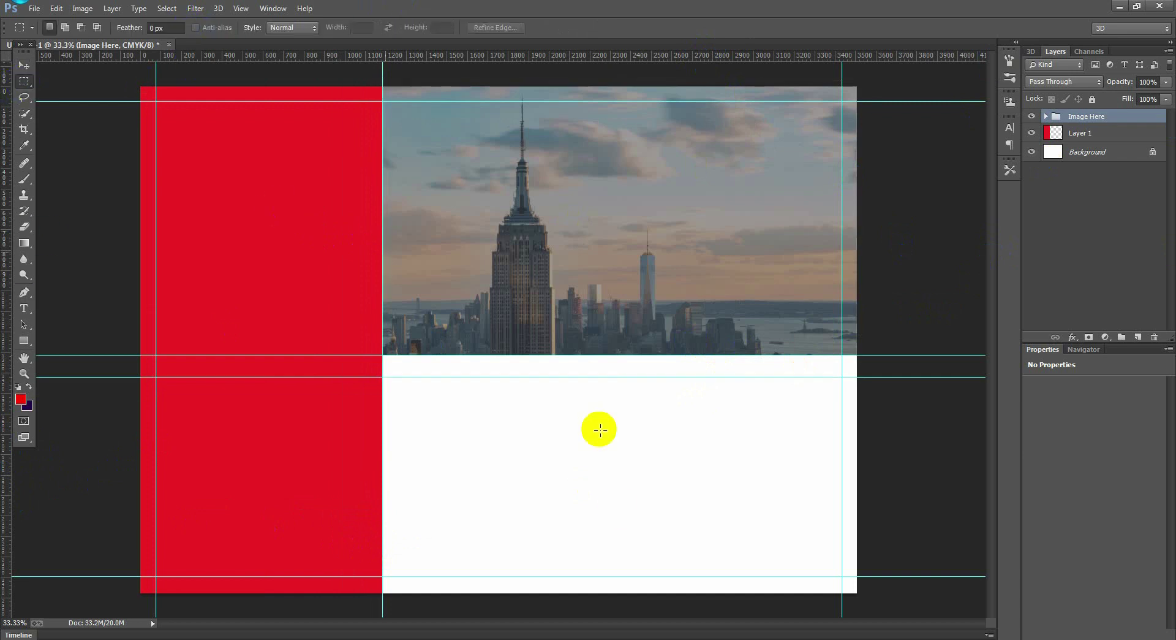
left_click_drag(381, 356, 902, 377)
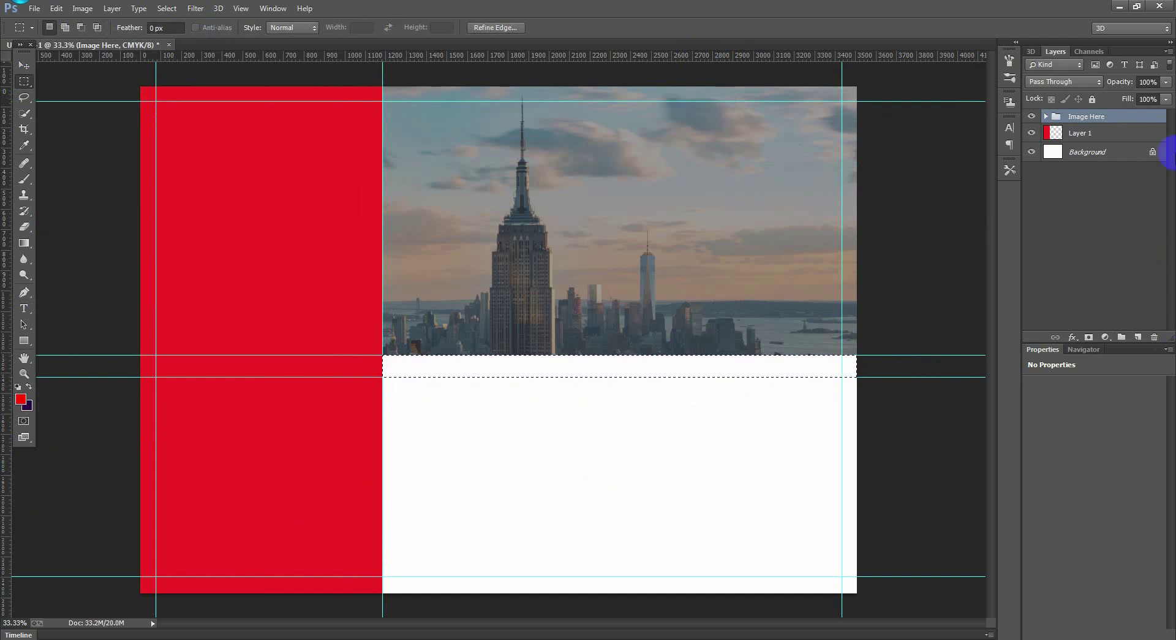
left_click(1138, 337)
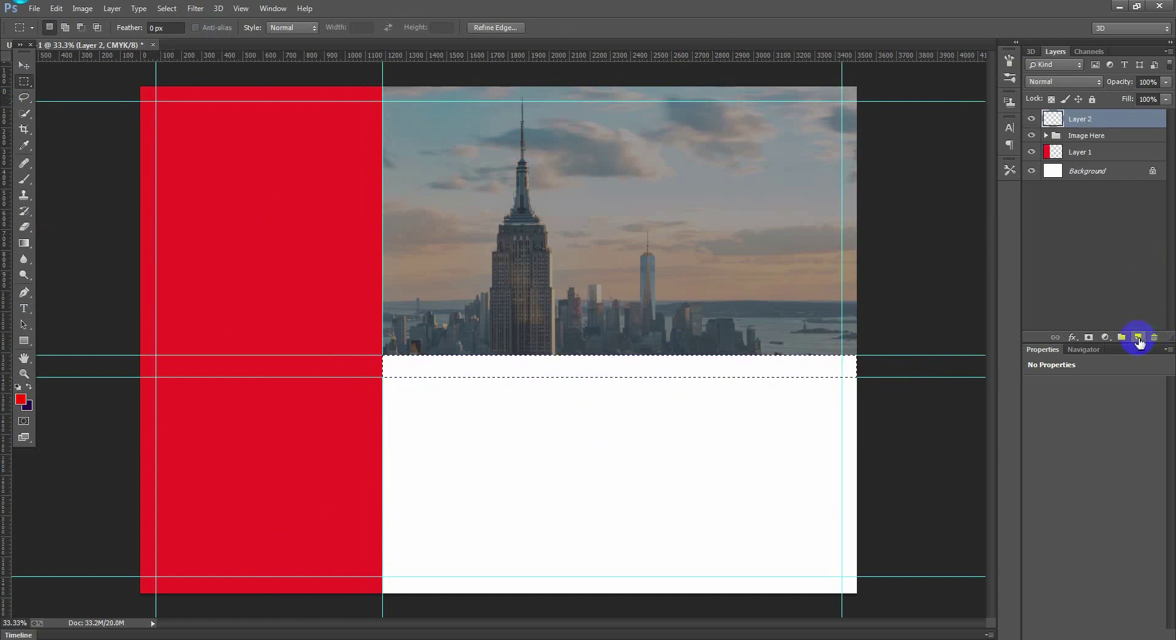
key("alt+BackSpace")
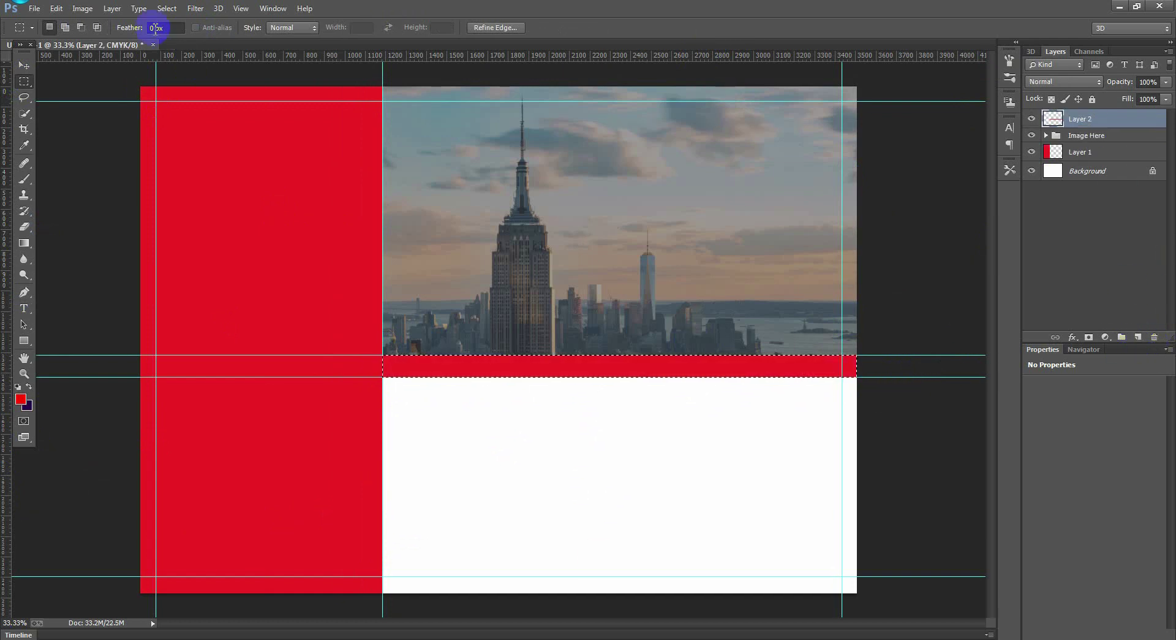
left_click(167, 8)
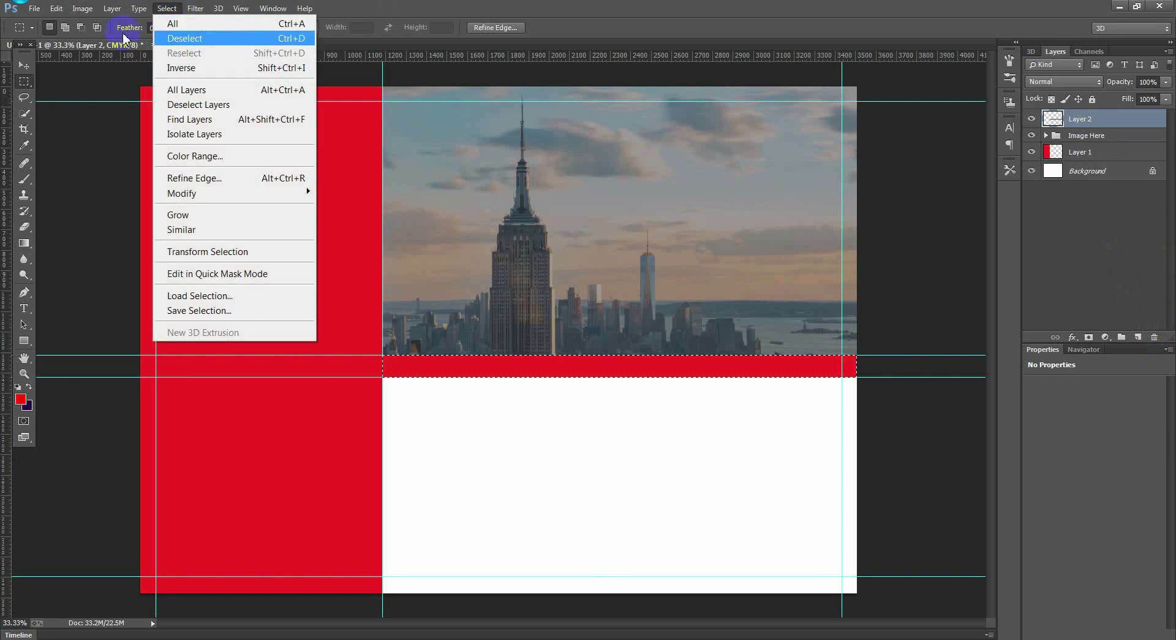
left_click(181, 37)
left_click(23, 65)
left_click_drag(590, 369, 609, 380)
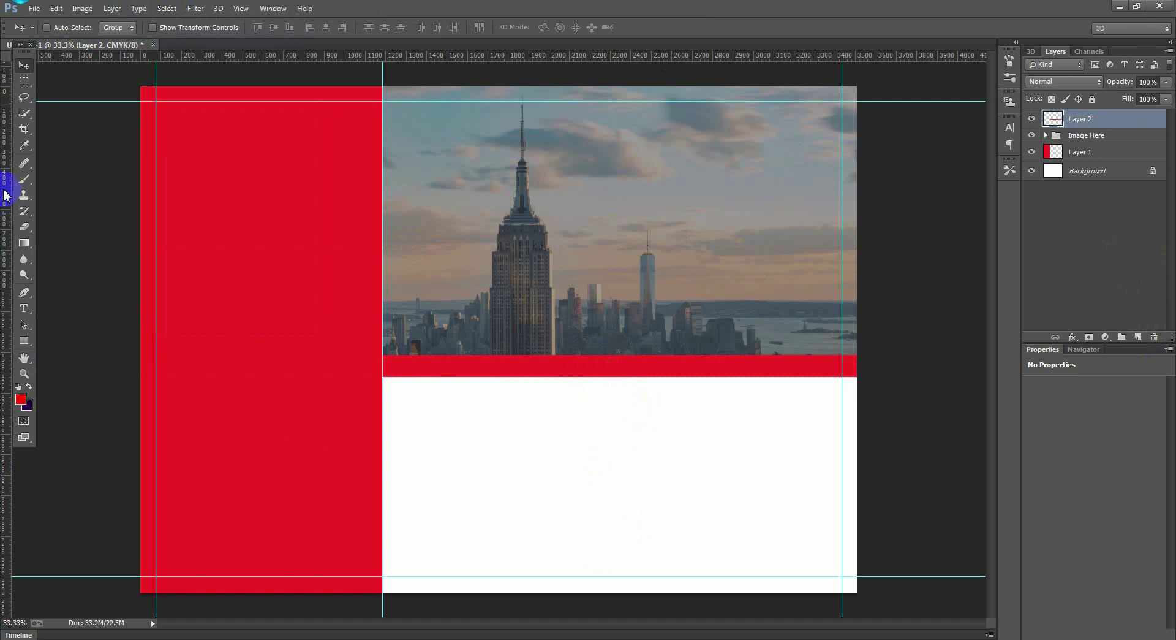
On a new layer, select the area below the red band and fill it with white
left_click(23, 81)
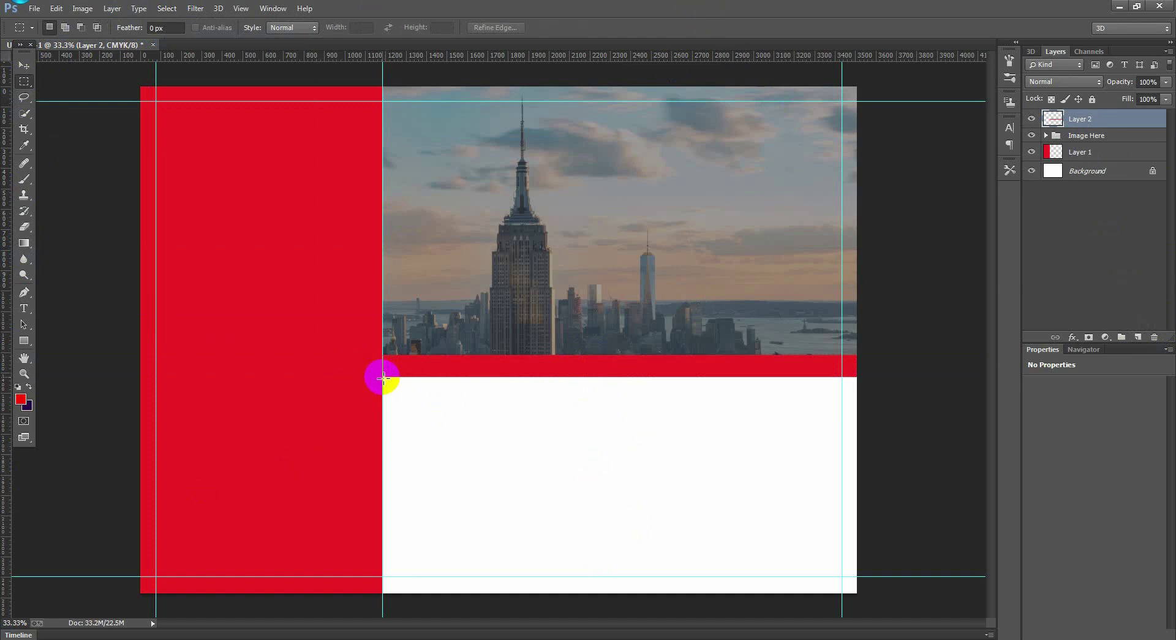
left_click_drag(382, 377, 923, 637)
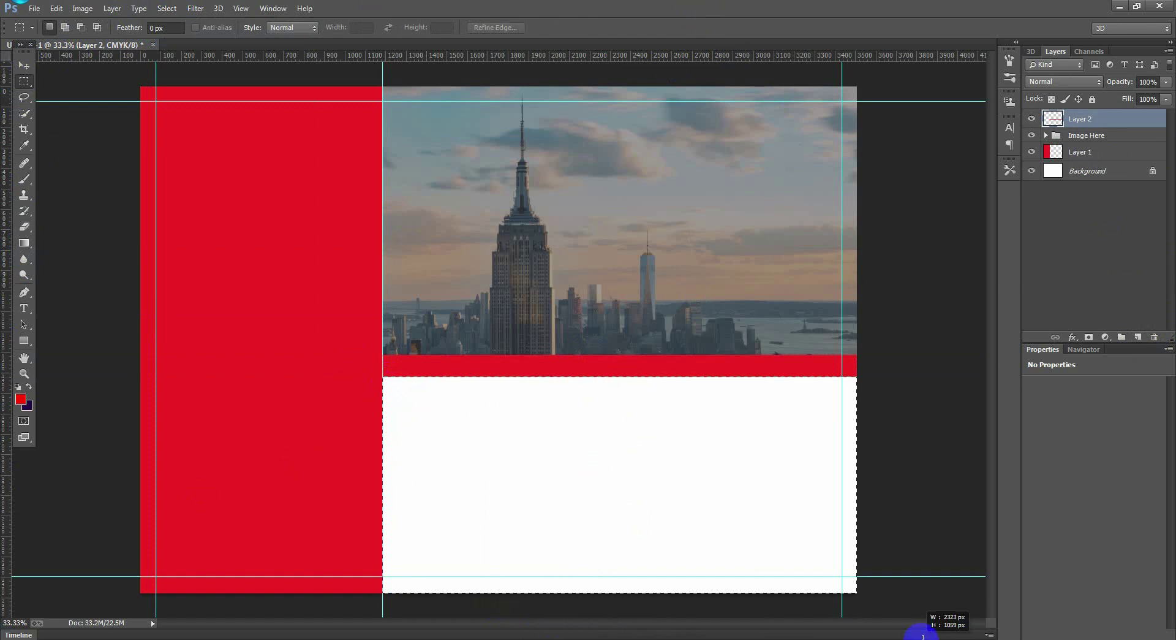
left_click(1137, 336)
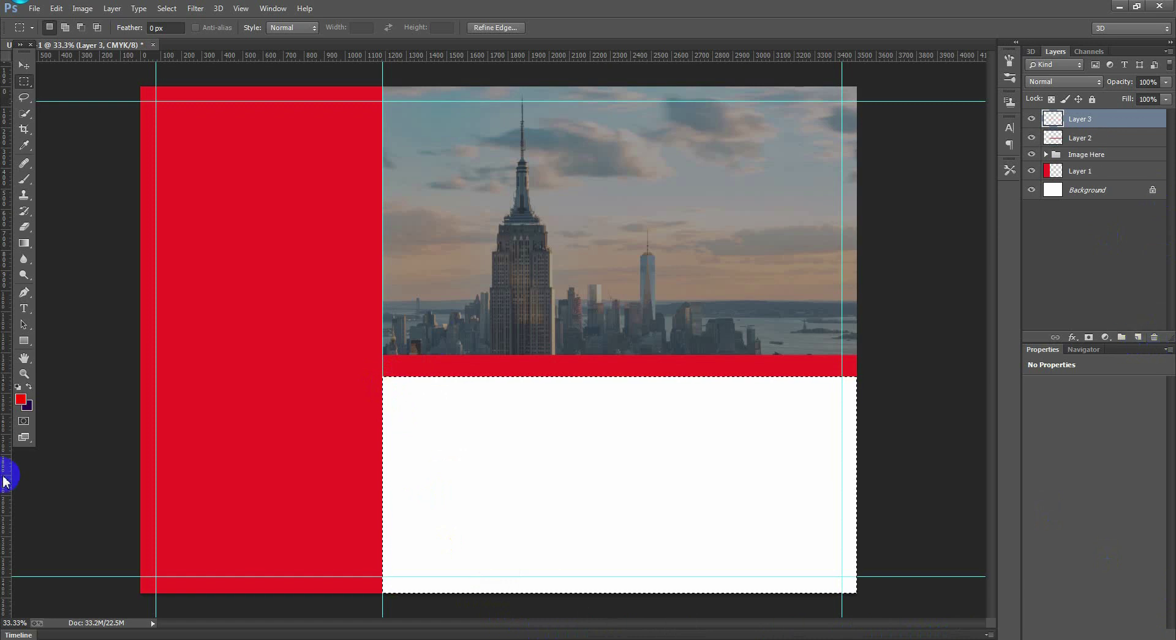
left_click(21, 402)
left_click(669, 313)
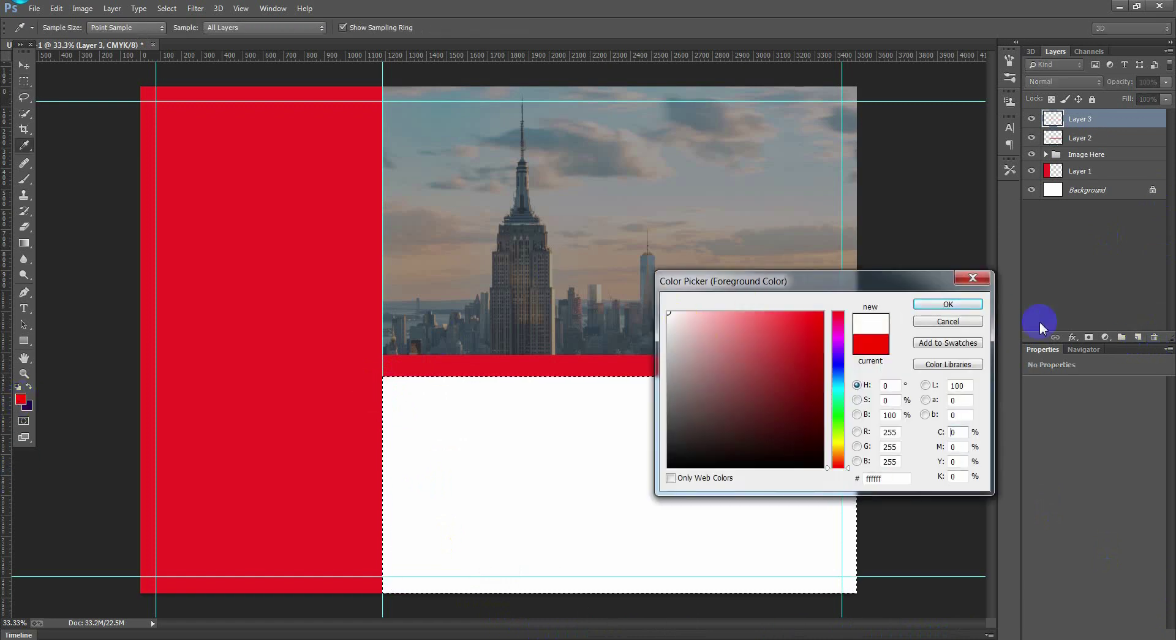
left_click(963, 306)
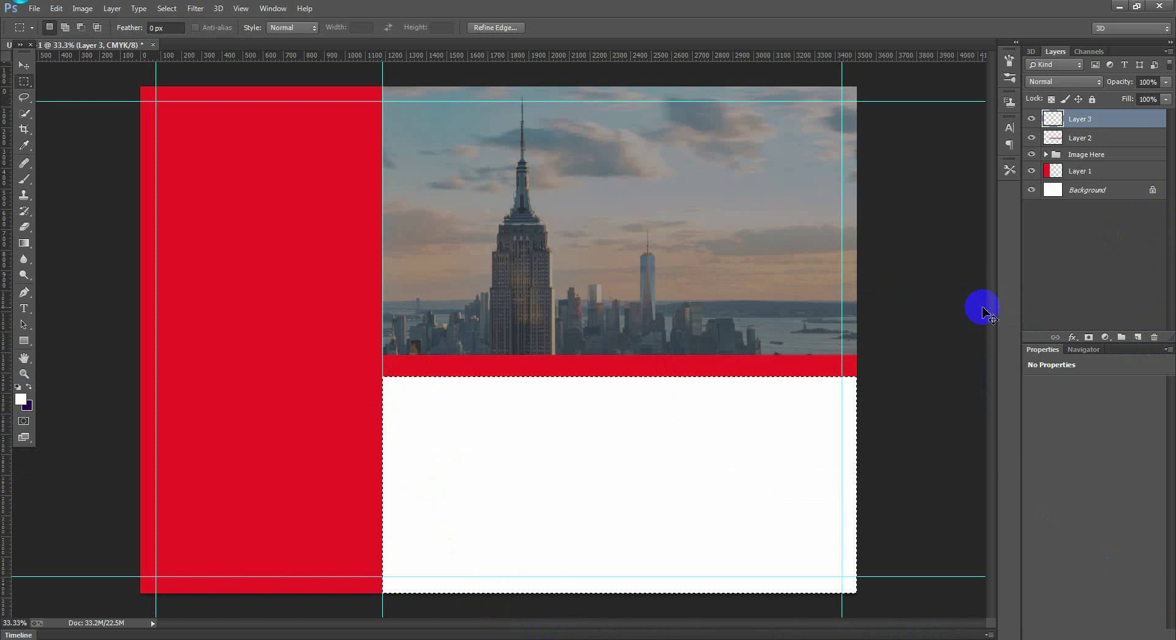
key("ctrl+BackSpace")
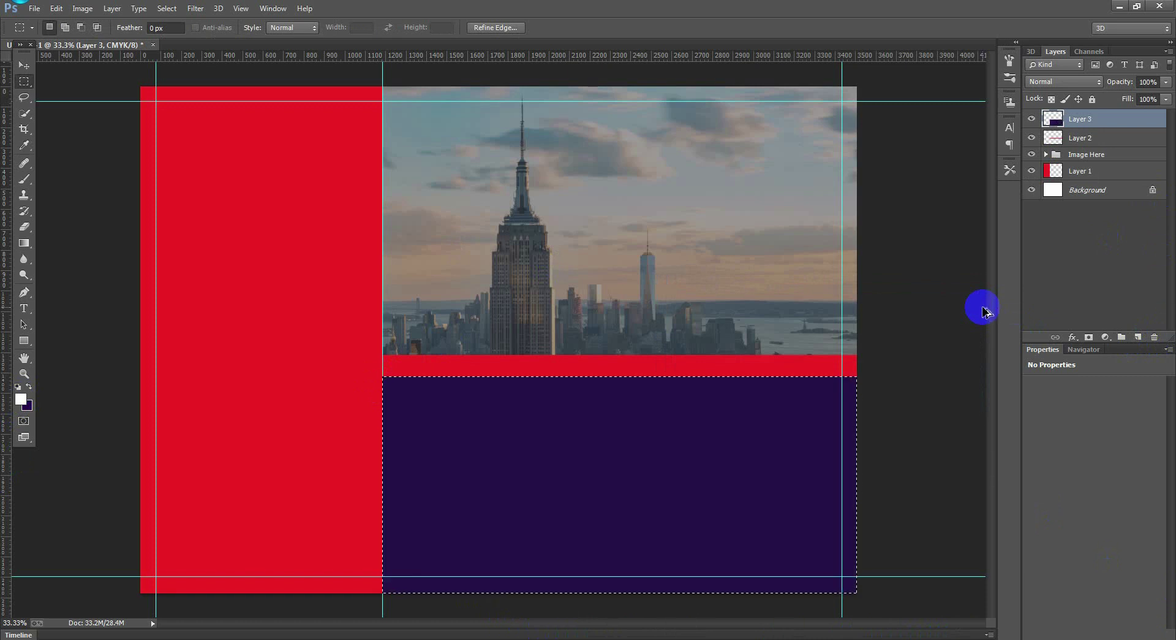
key("alt+BackSpace")
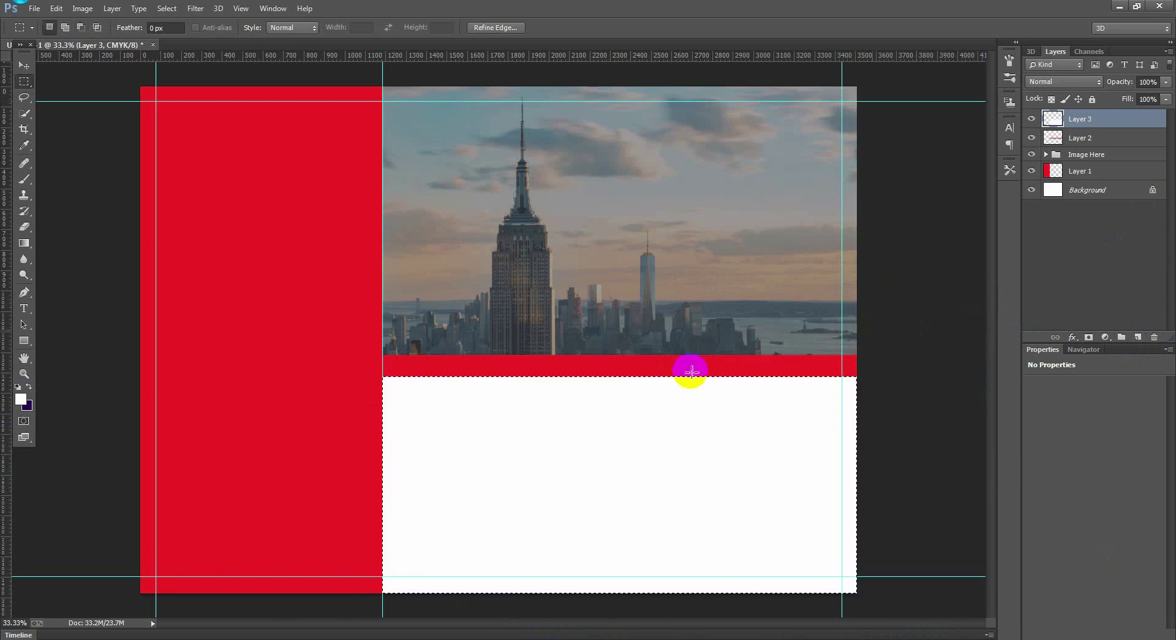
Remove the selection around the lower white panel
left_click(179, 10)
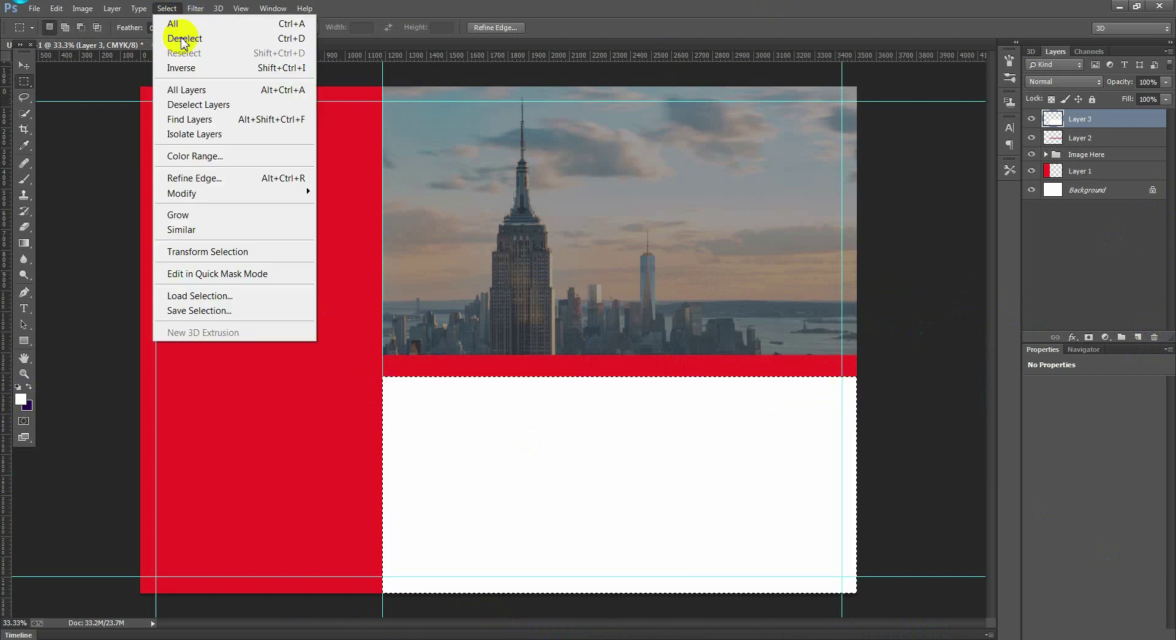
left_click(181, 33)
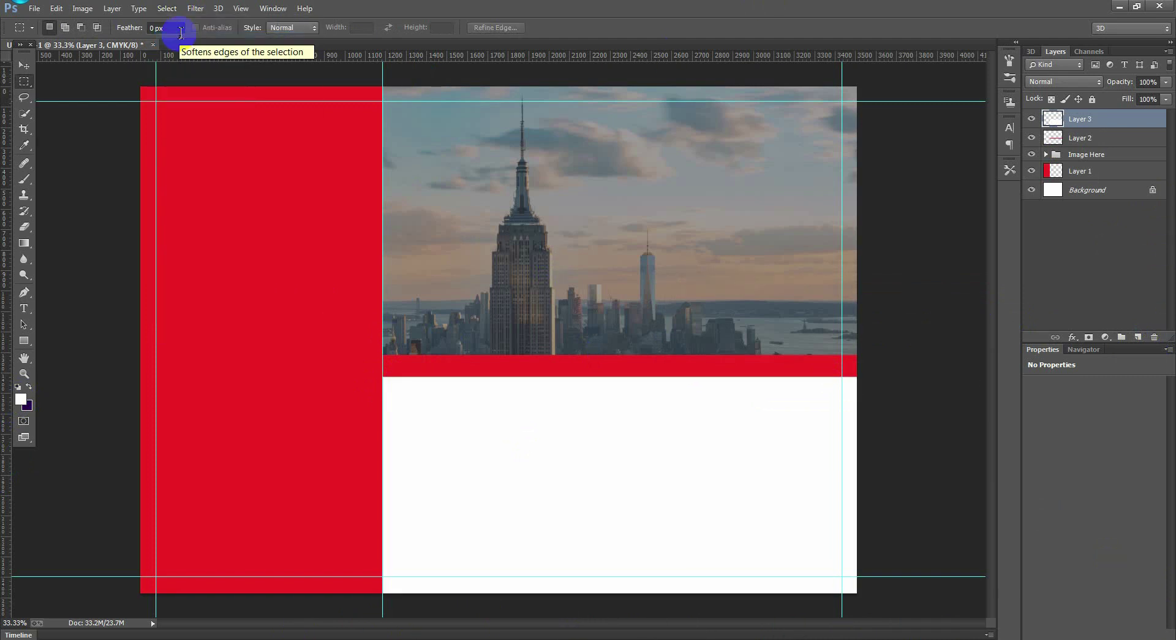
left_click(265, 223)
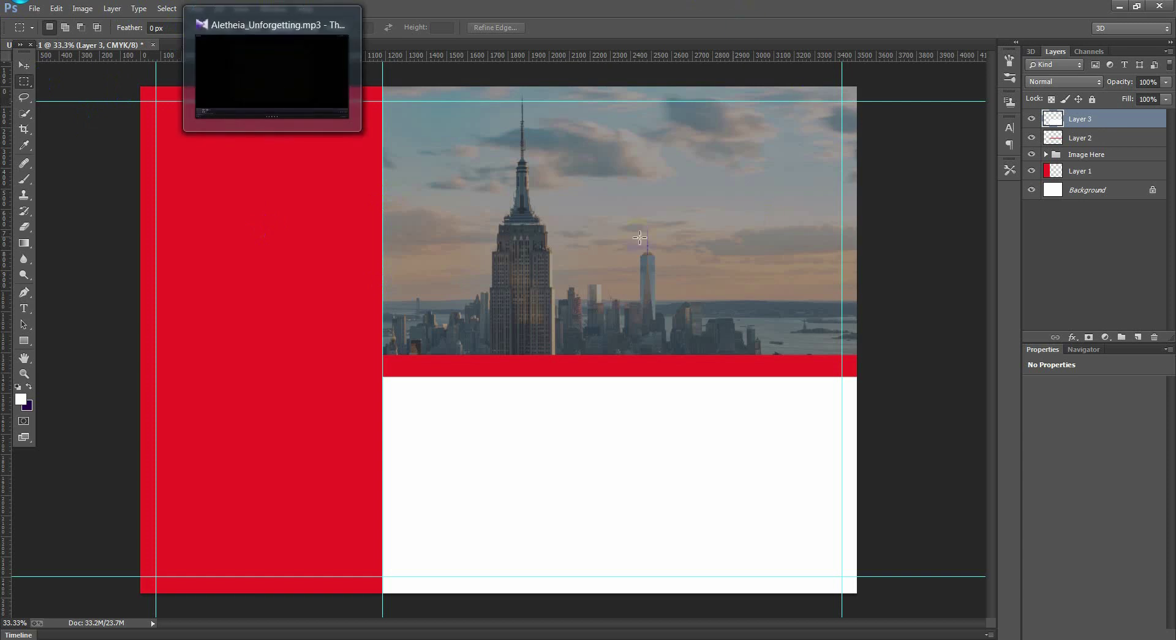
left_click(600, 80)
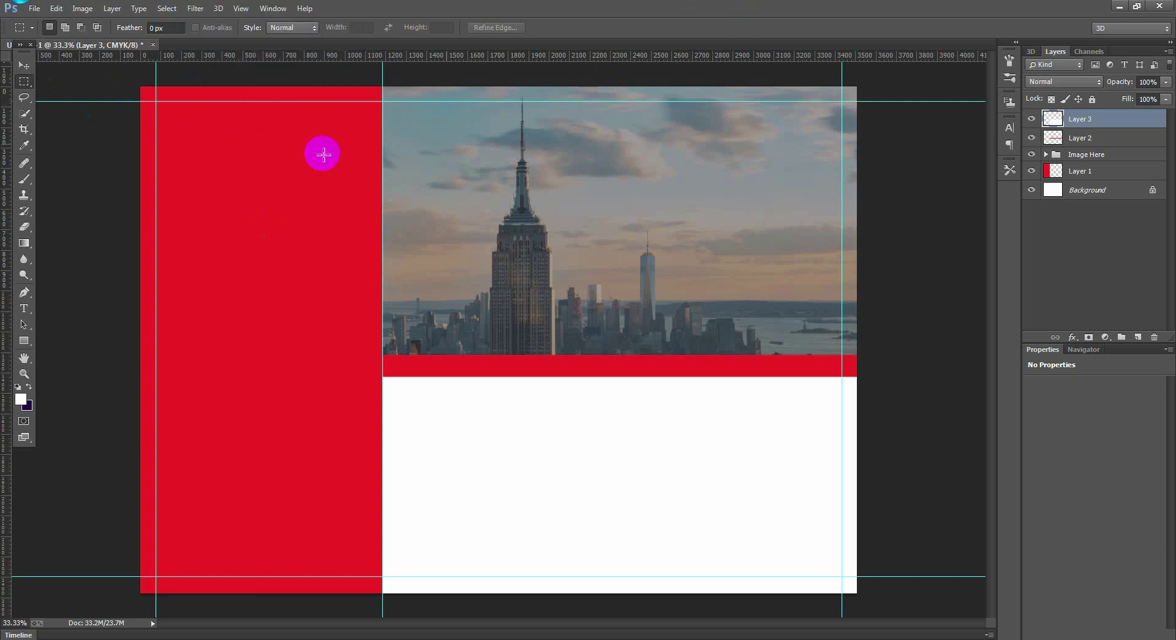
Start a text line on the white panel with red colour and 30 pt size
left_click(32, 313)
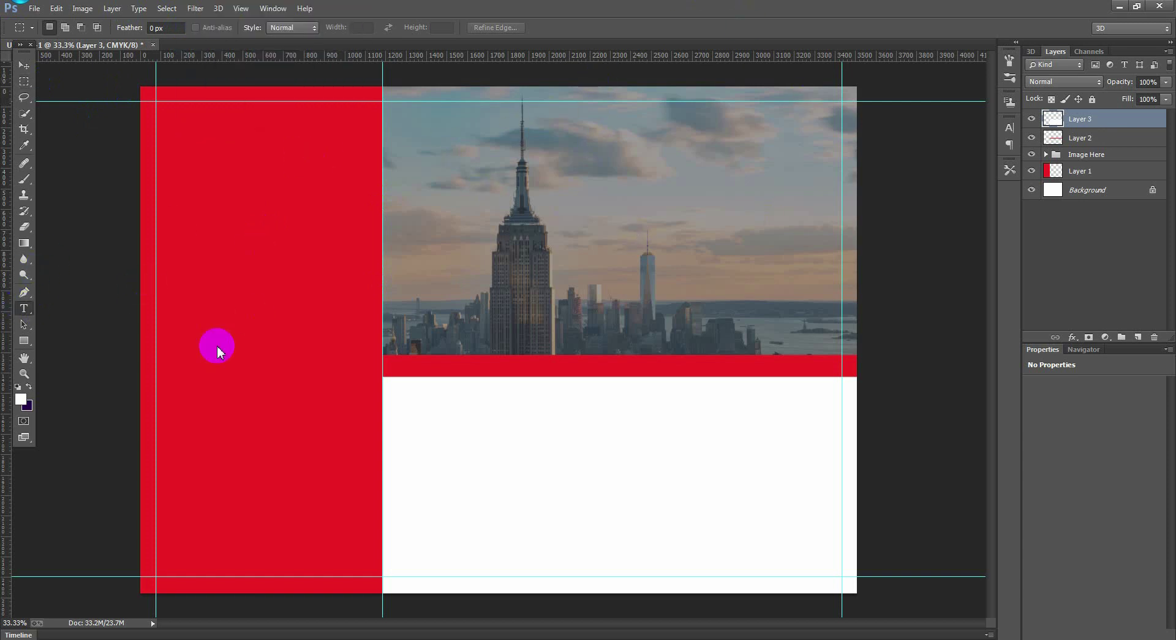
left_click(429, 436)
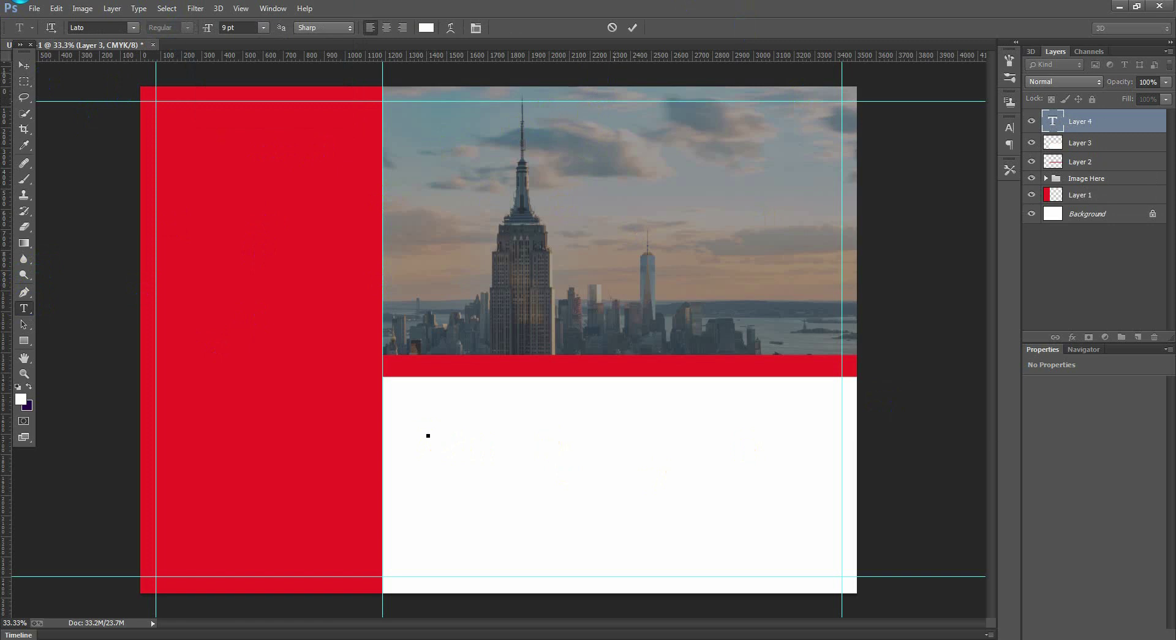
left_click(425, 29)
left_click(815, 327)
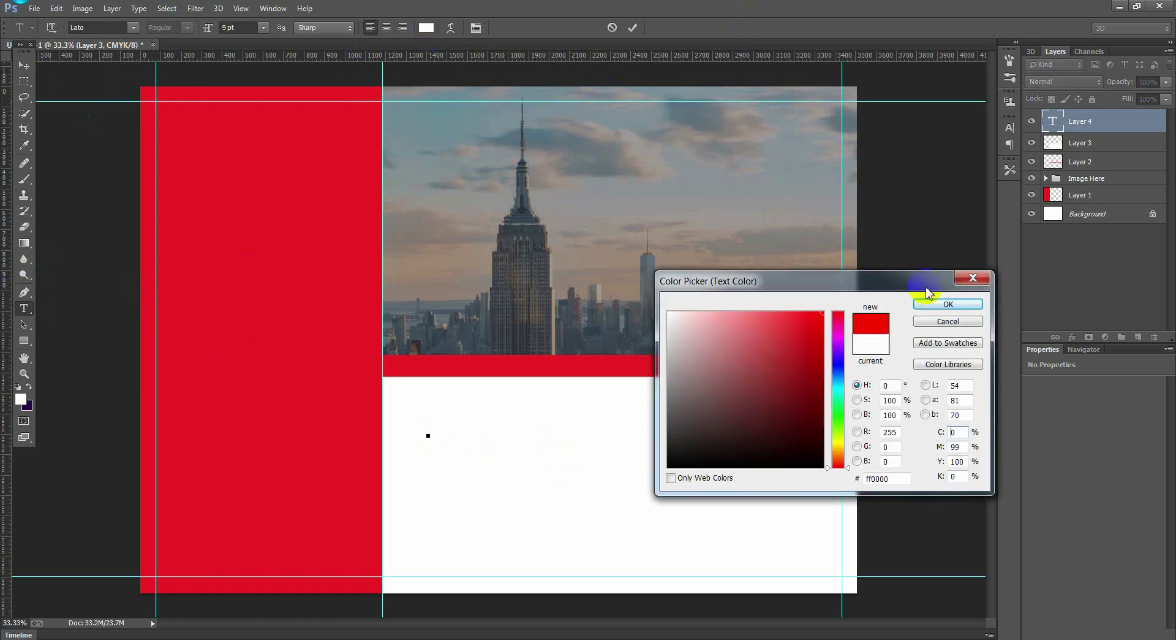
left_click(943, 305)
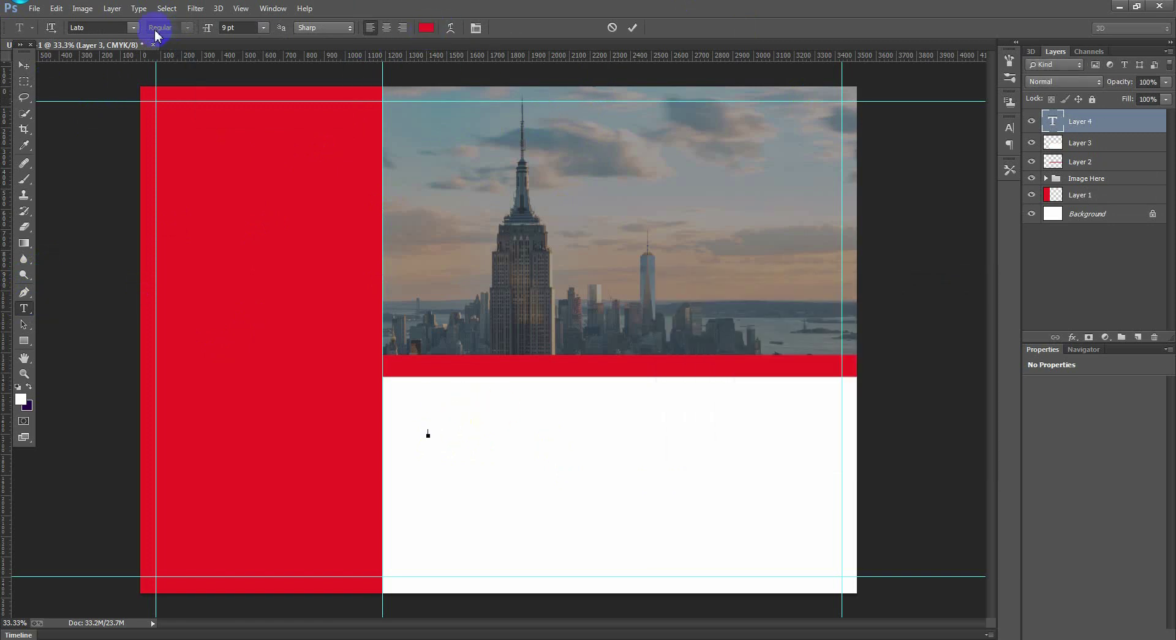
left_click(268, 29)
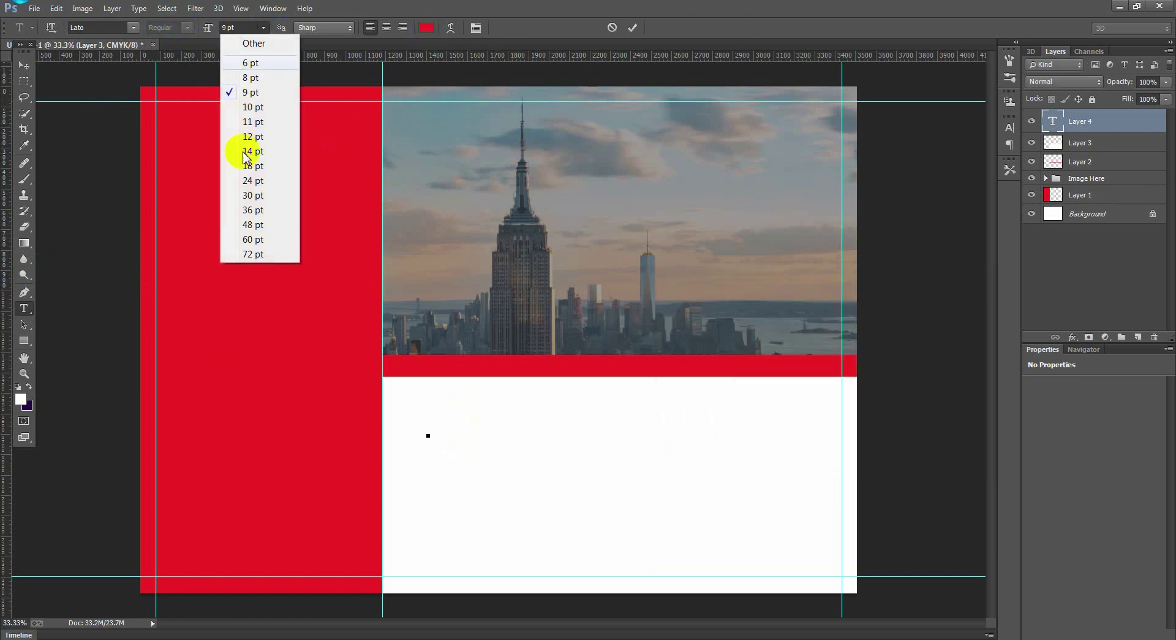
left_click(251, 193)
type("CONTUCT US")
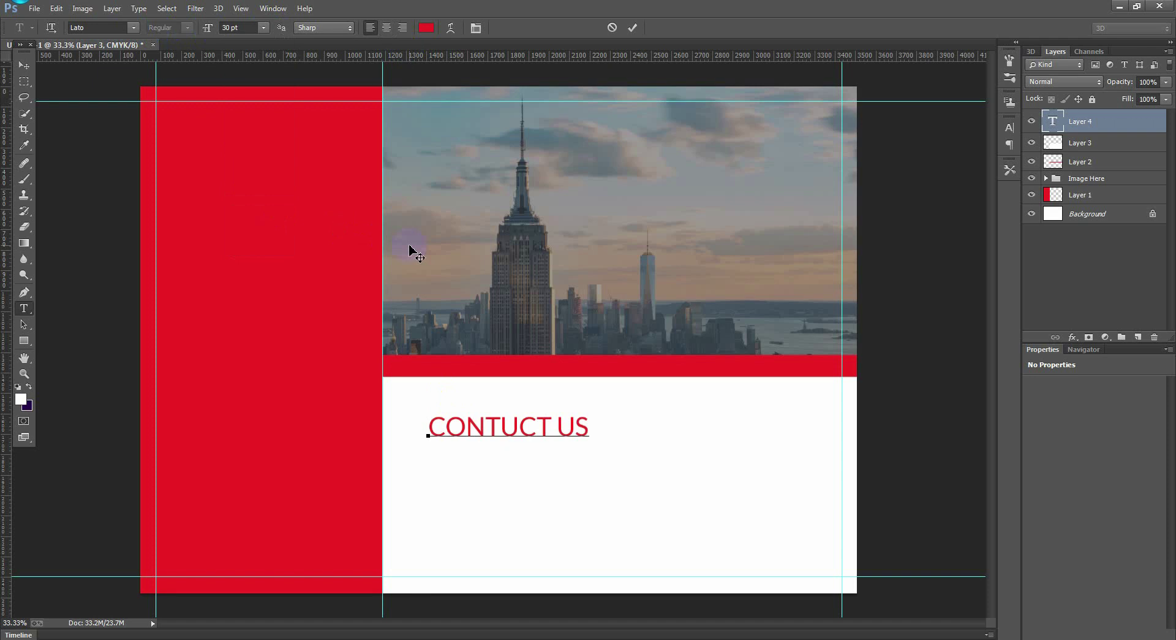
Keep the CONTUCT US text in Lato, commit it, then reopen it for editing
left_click_drag(407, 427, 603, 427)
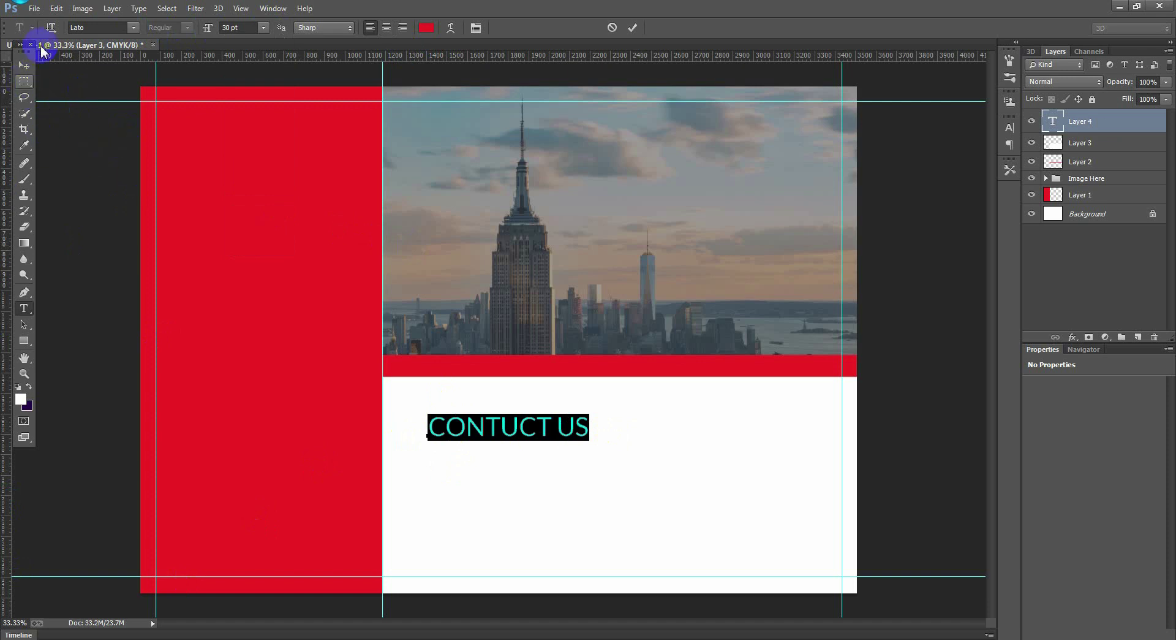
left_click(134, 27)
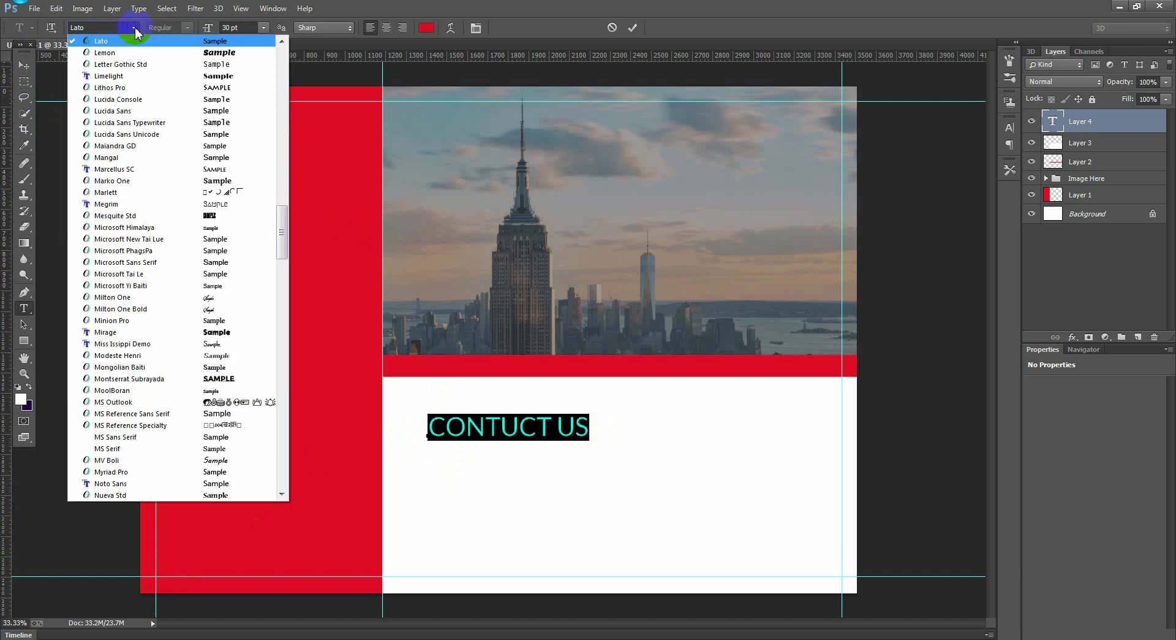
left_click(134, 28)
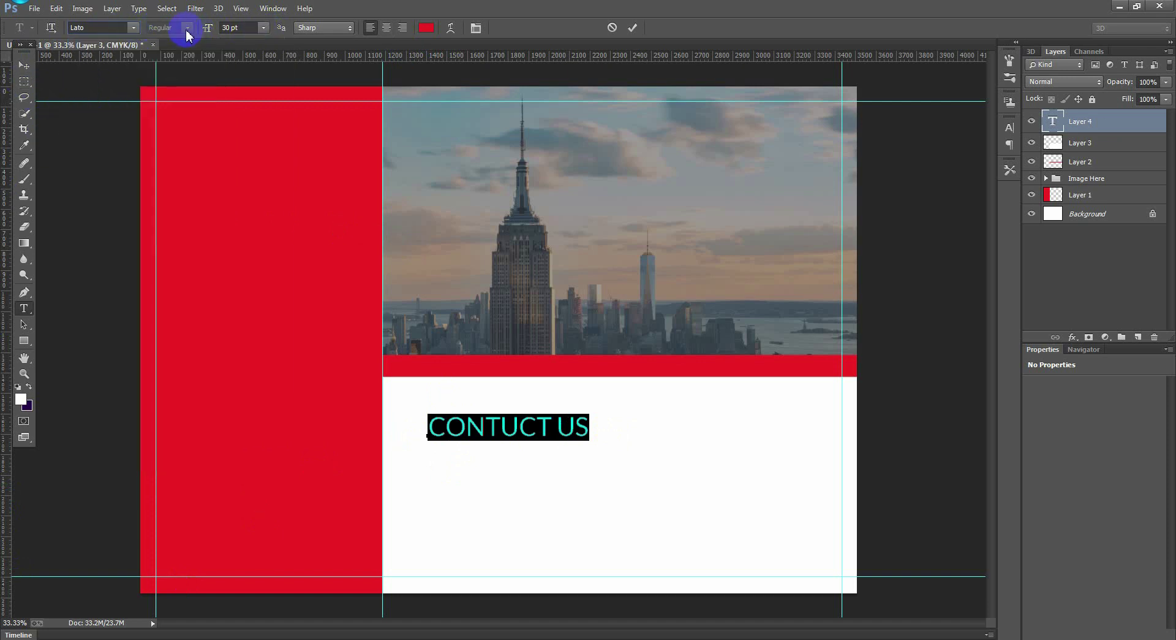
left_click(632, 27)
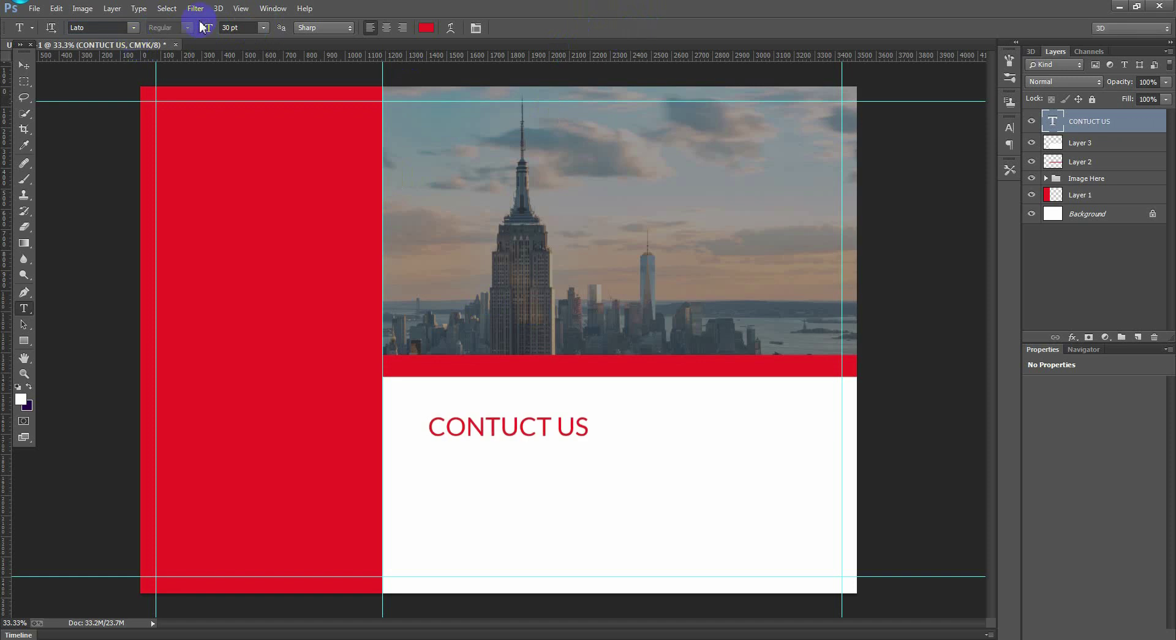
left_click(498, 429)
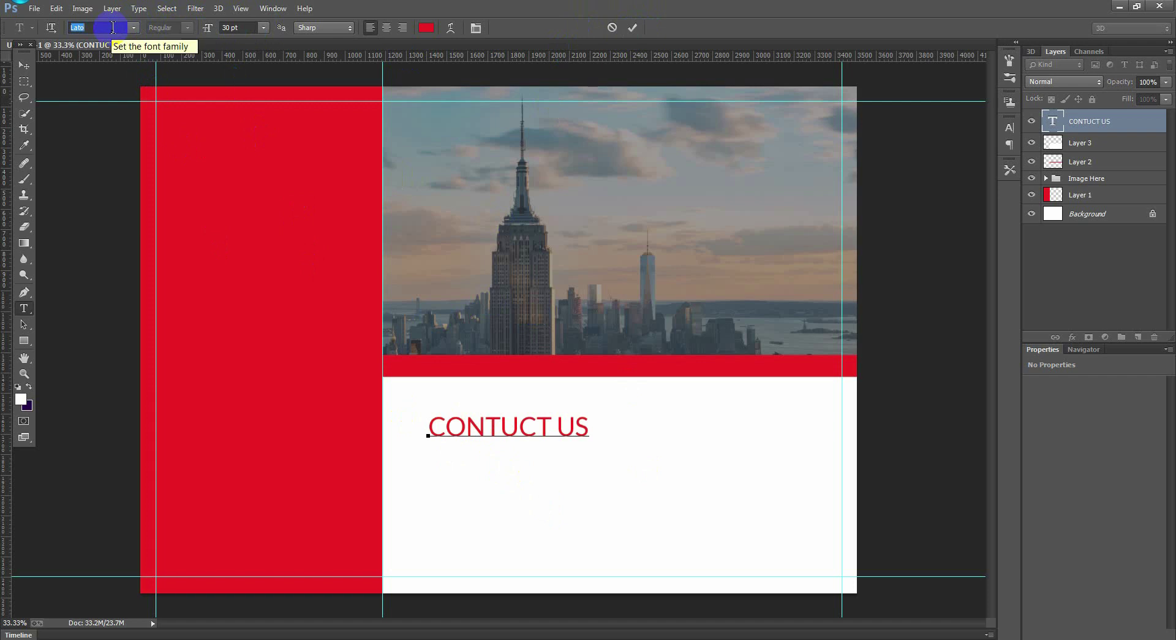
Preview the heading in Lithos Pro and check its styles, keeping Regular
key("Down")
key("Down")
key("Down")
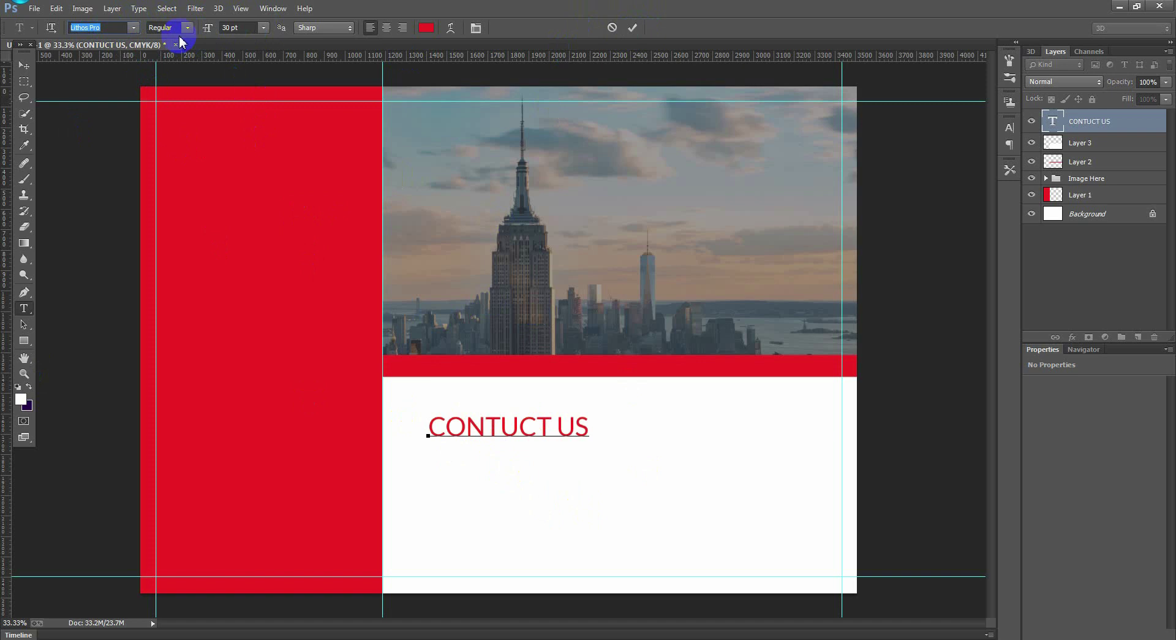
left_click(187, 27)
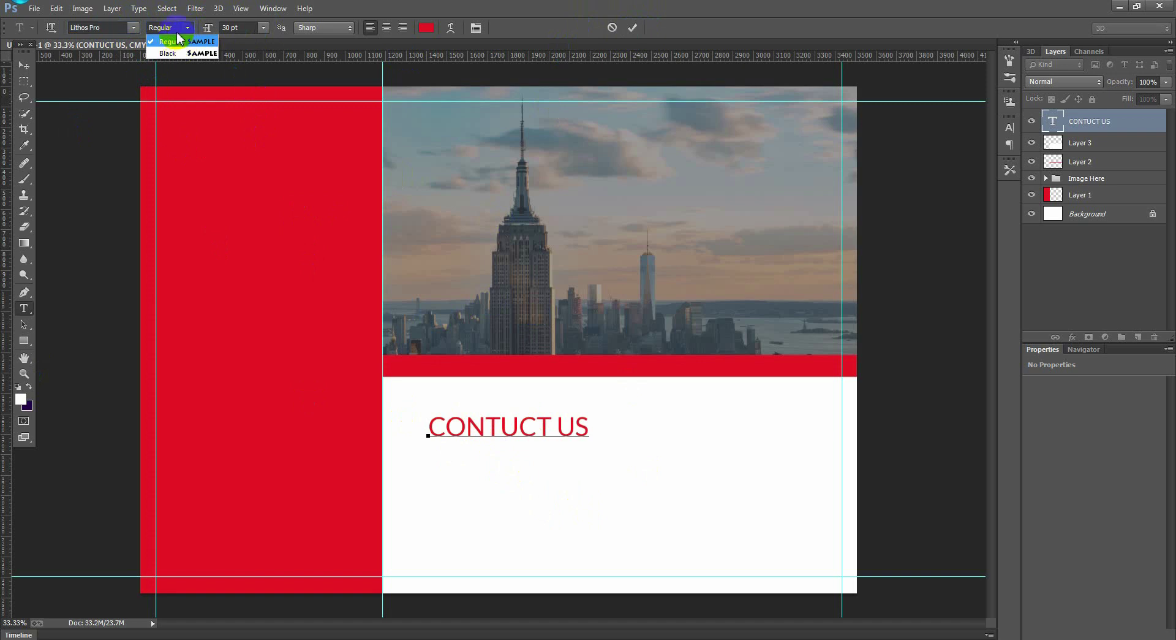
left_click(197, 30)
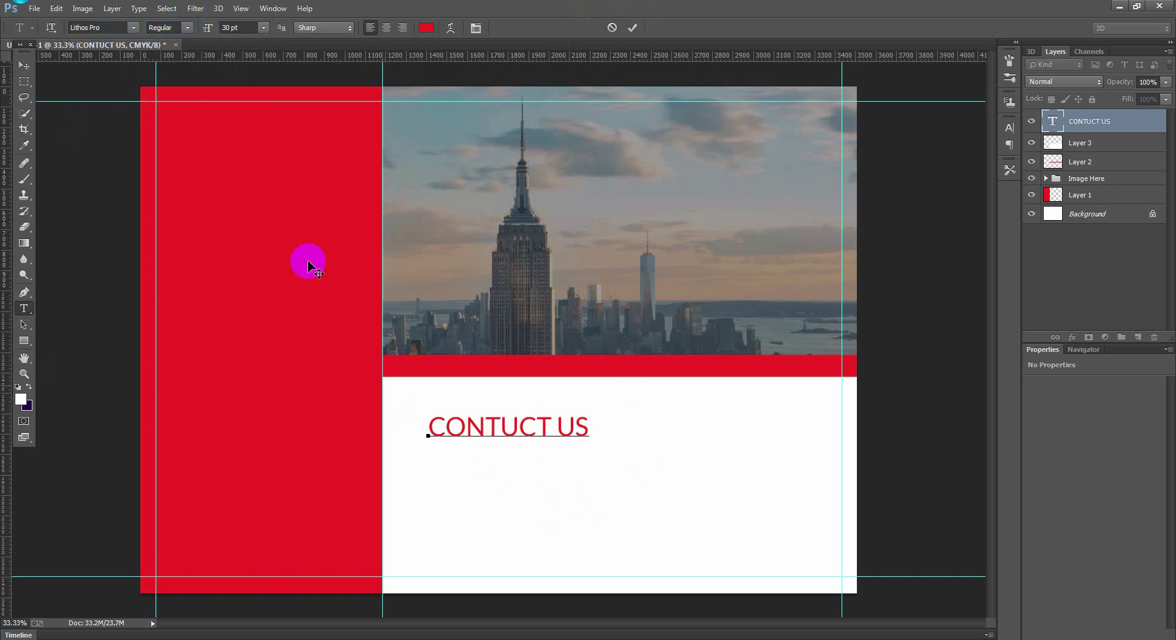
left_click(187, 28)
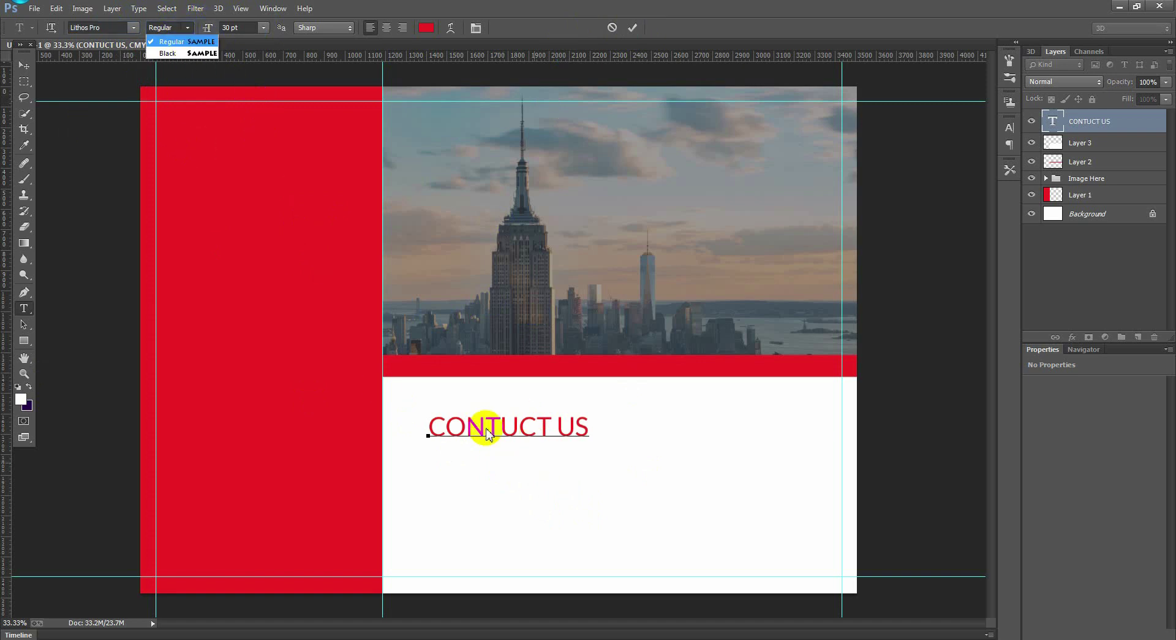
left_click(446, 422)
Set the heading in Lucida Sans Demibold Roman after previewing Lemon and Limelight
left_click_drag(428, 426, 617, 430)
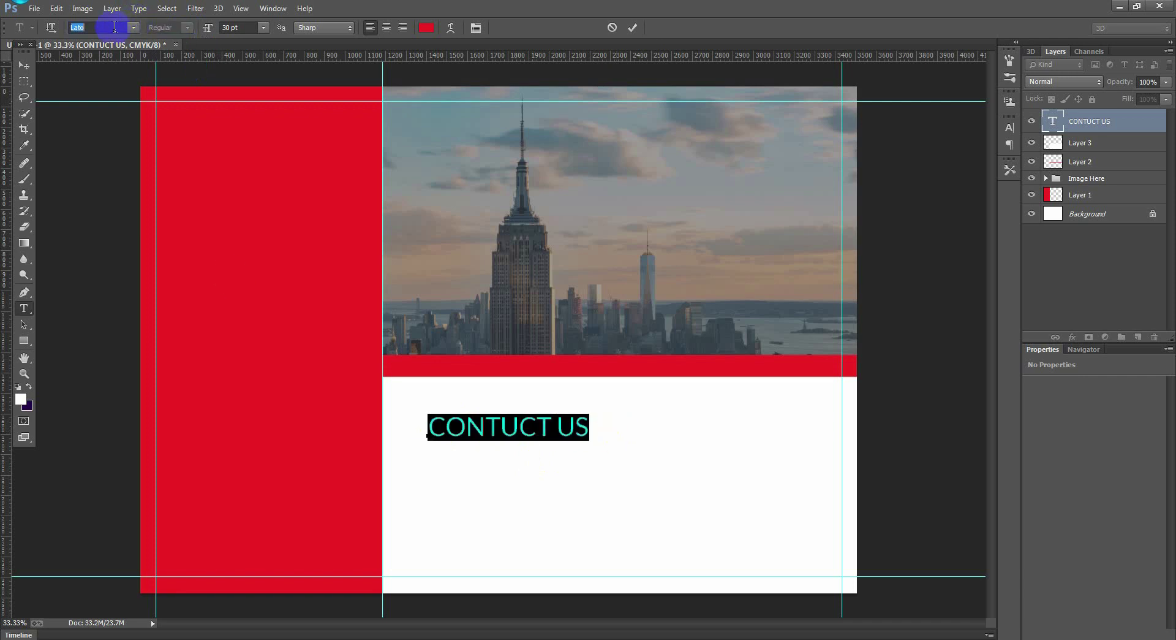
key("Down")
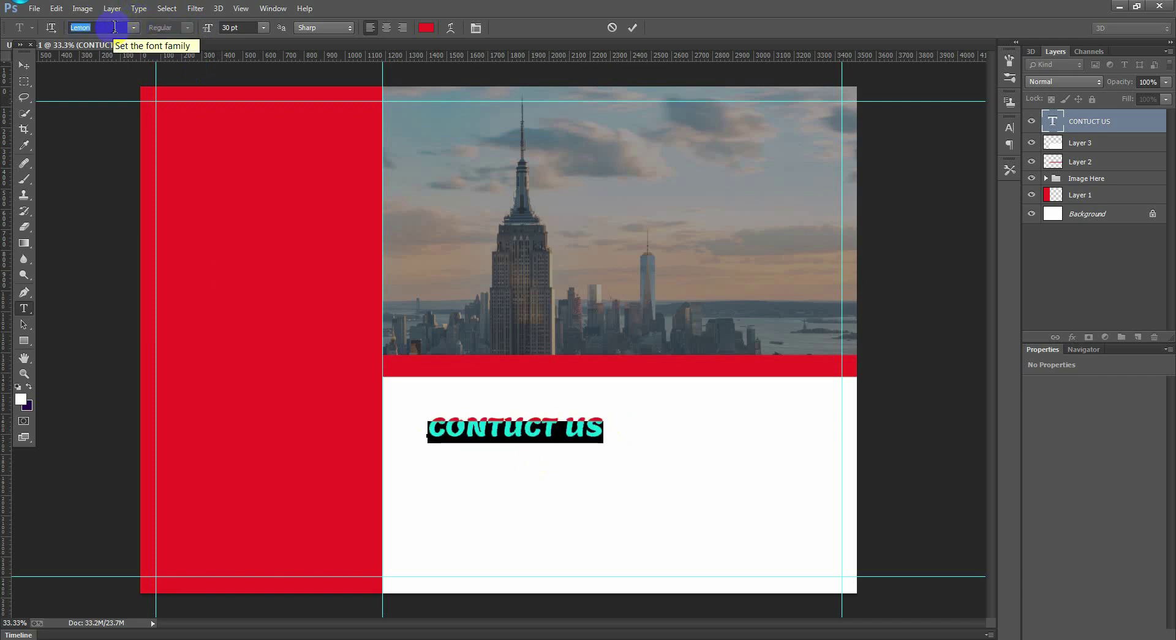
key("Down")
key("Down")
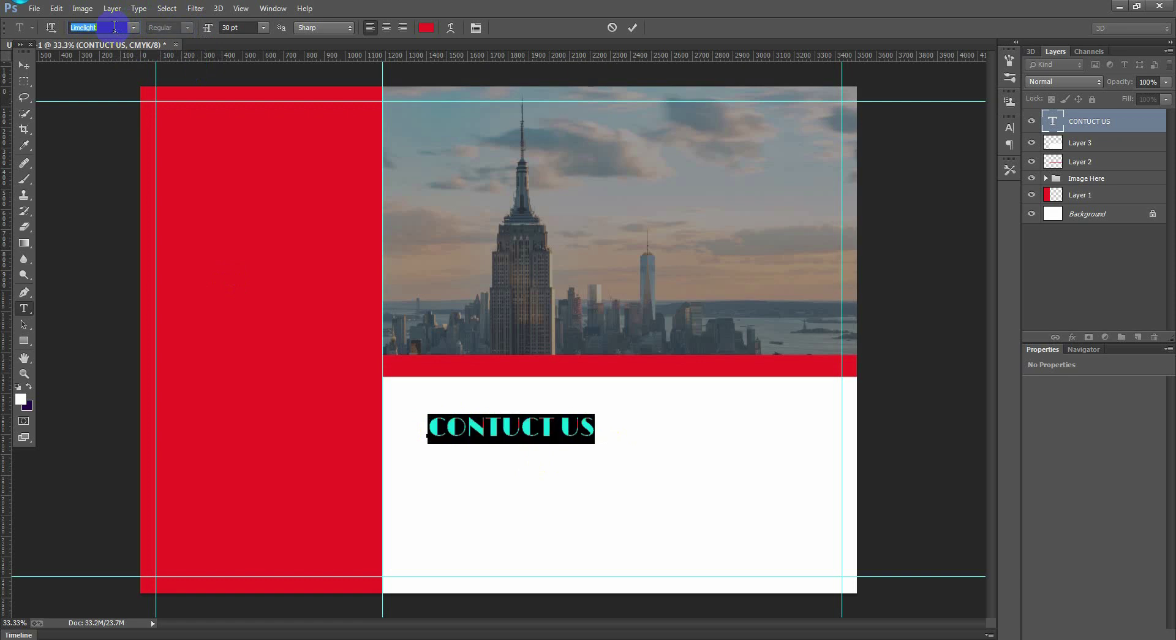
key("Down")
key("Down")
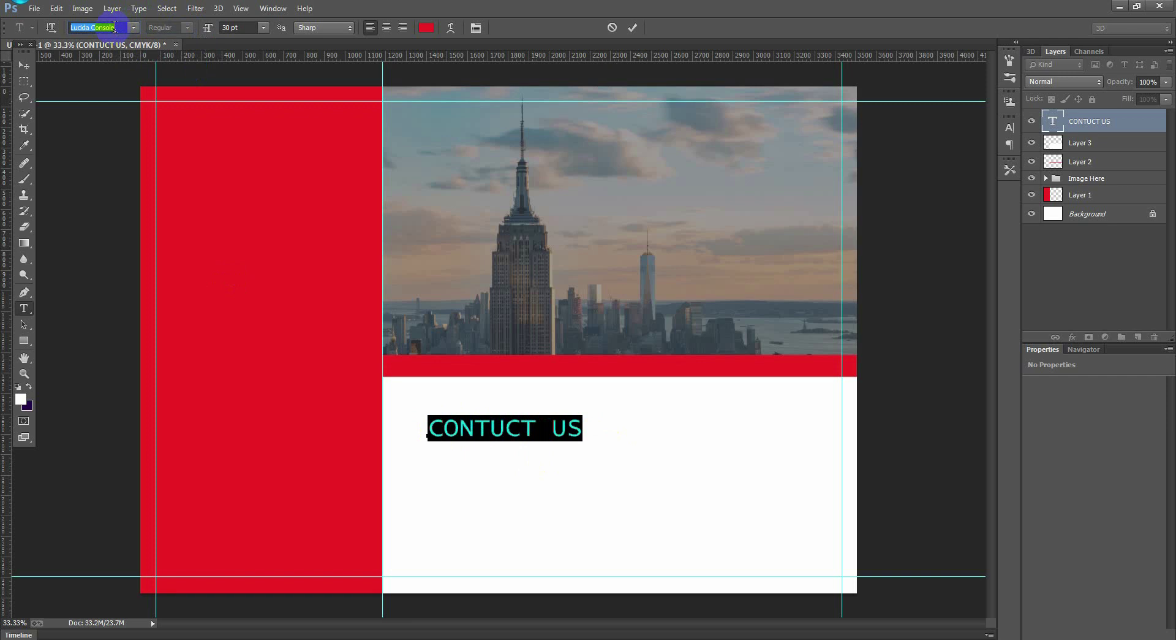
key("Down")
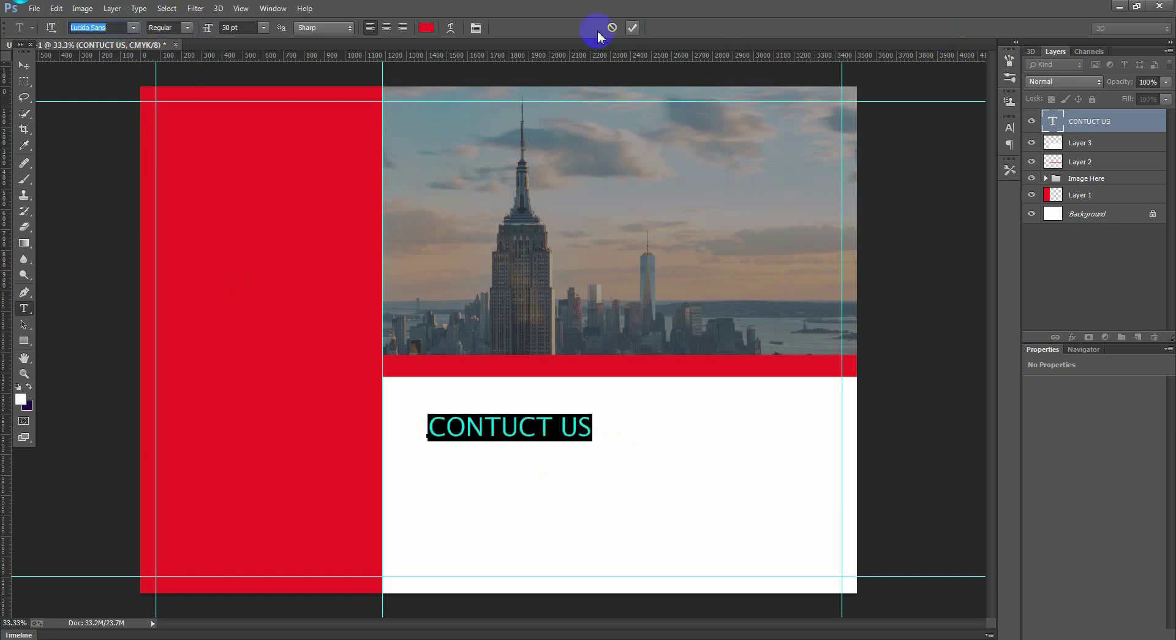
left_click(632, 28)
left_click(184, 27)
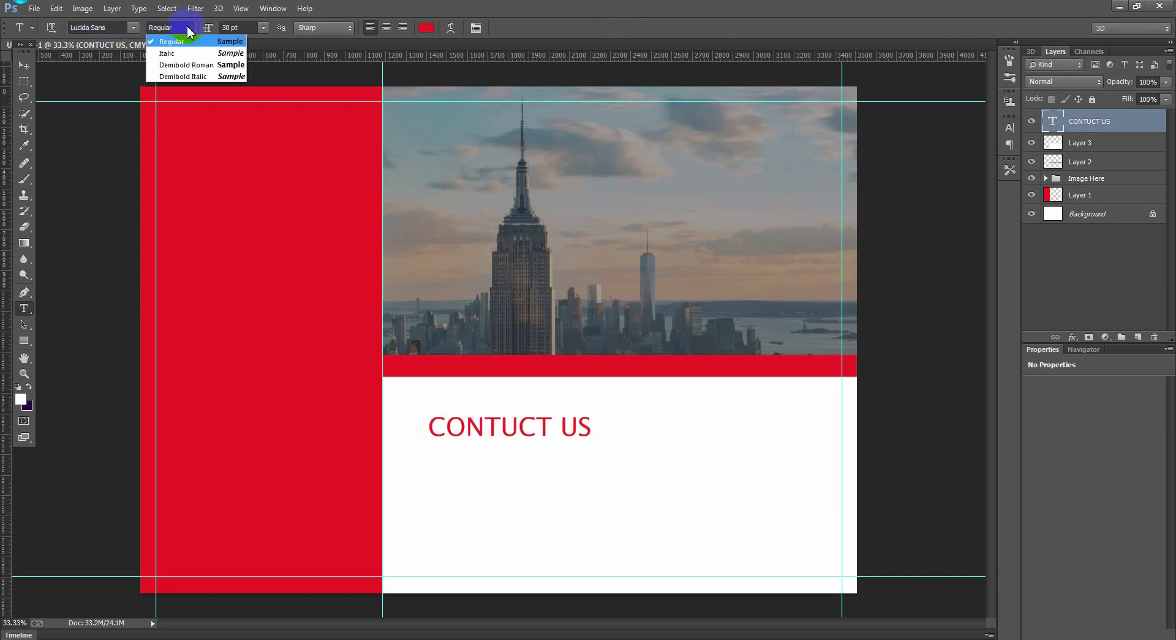
left_click(191, 65)
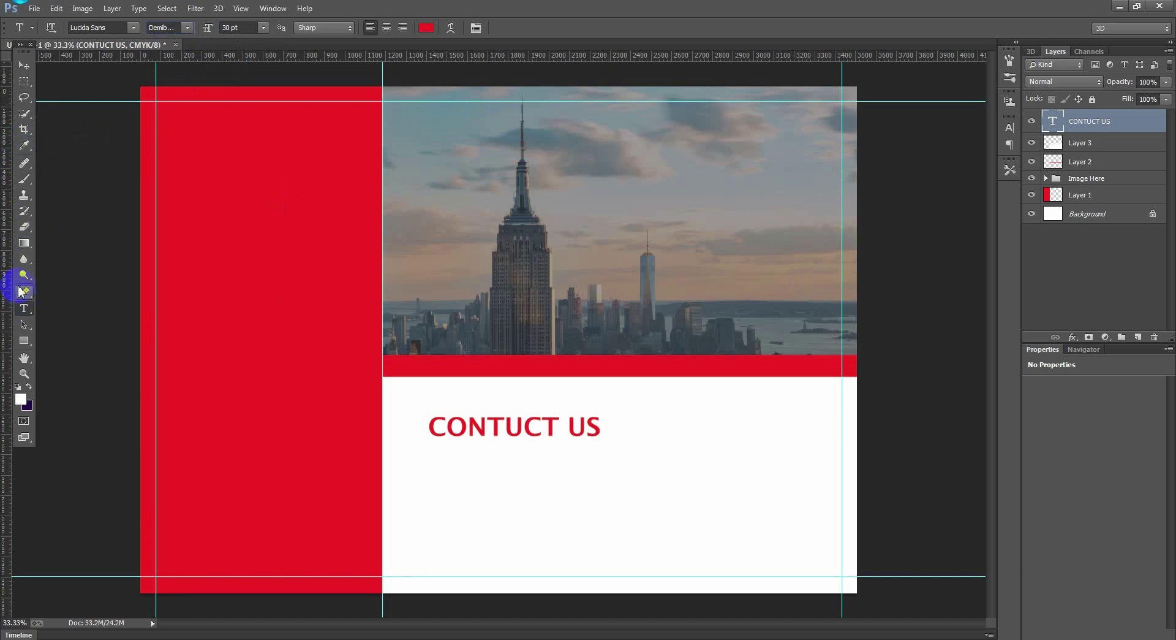
Correct CONTUCT to CONTACT and commit the heading
left_click(514, 427)
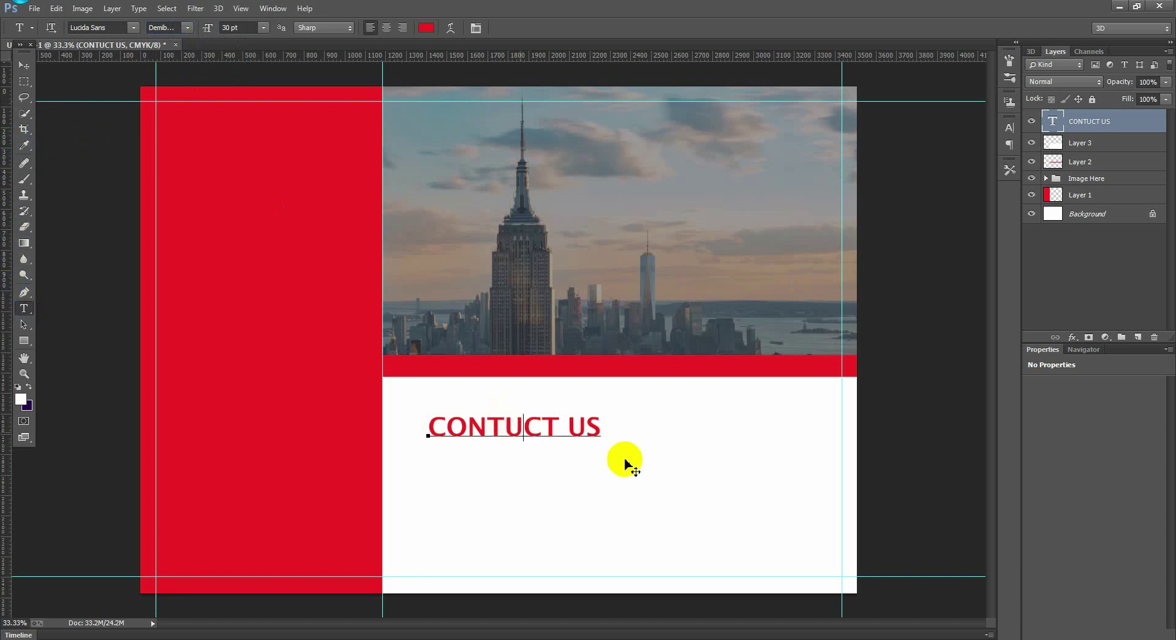
key("Delete")
type("A")
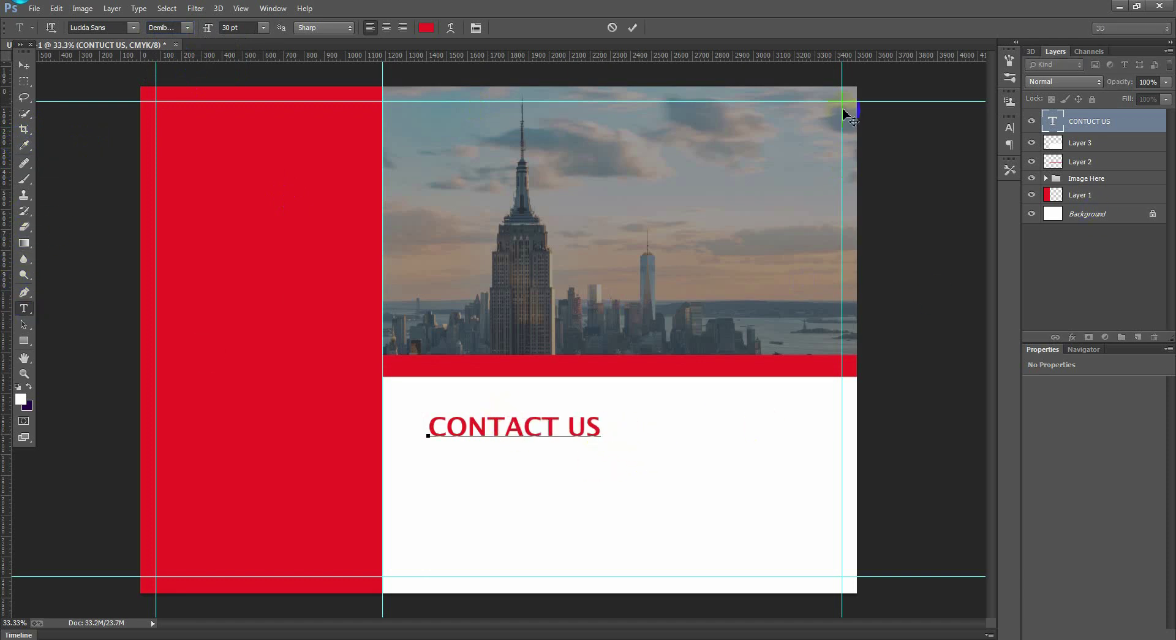
left_click(22, 66)
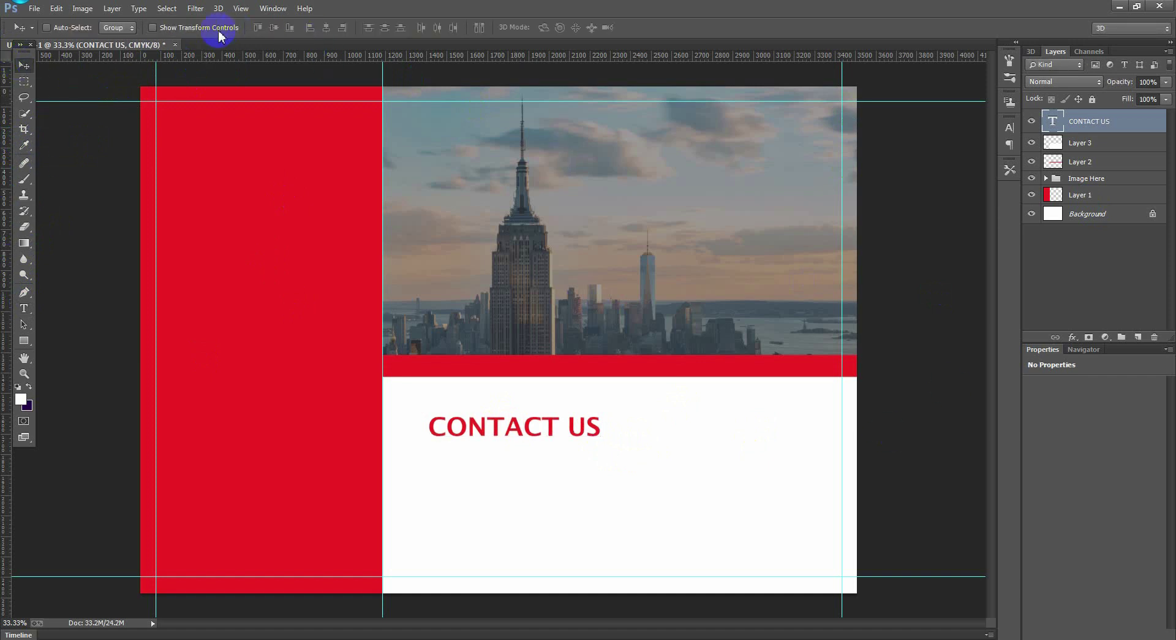
Scale the CONTACT US heading to about 68% and move it higher
key("ctrl+t")
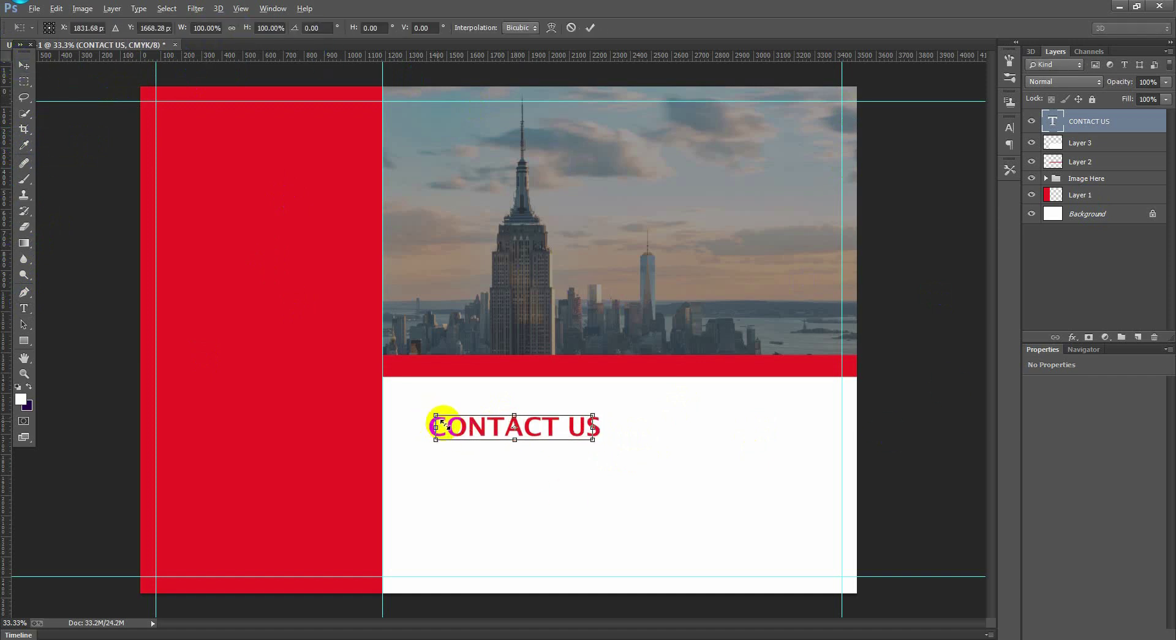
left_click_drag(444, 422, 460, 424)
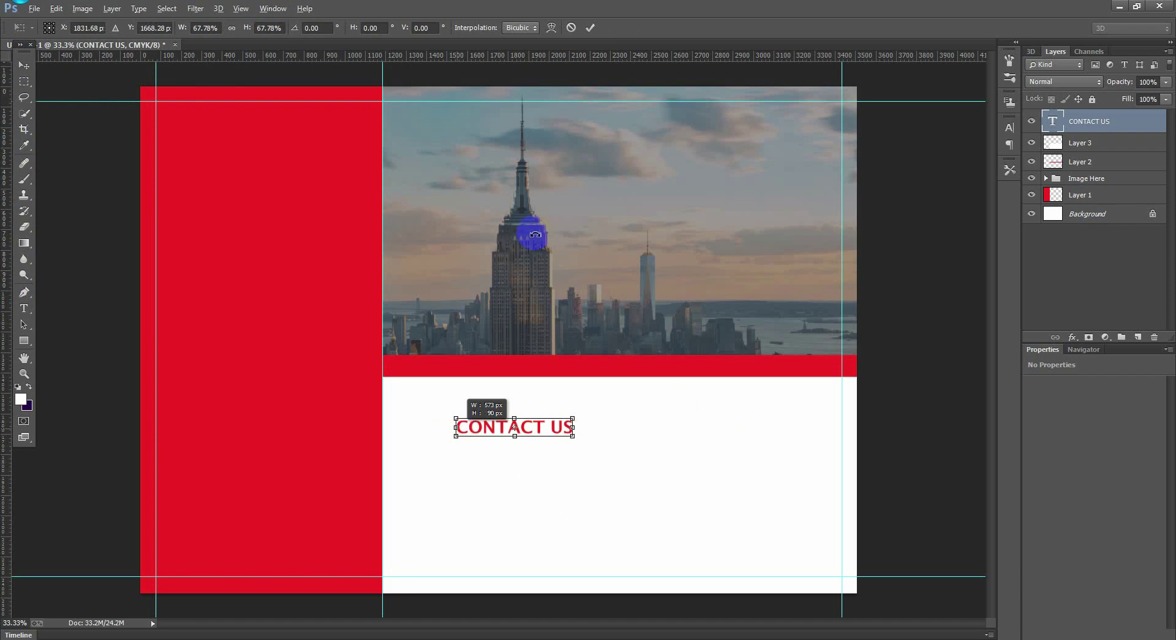
left_click(590, 27)
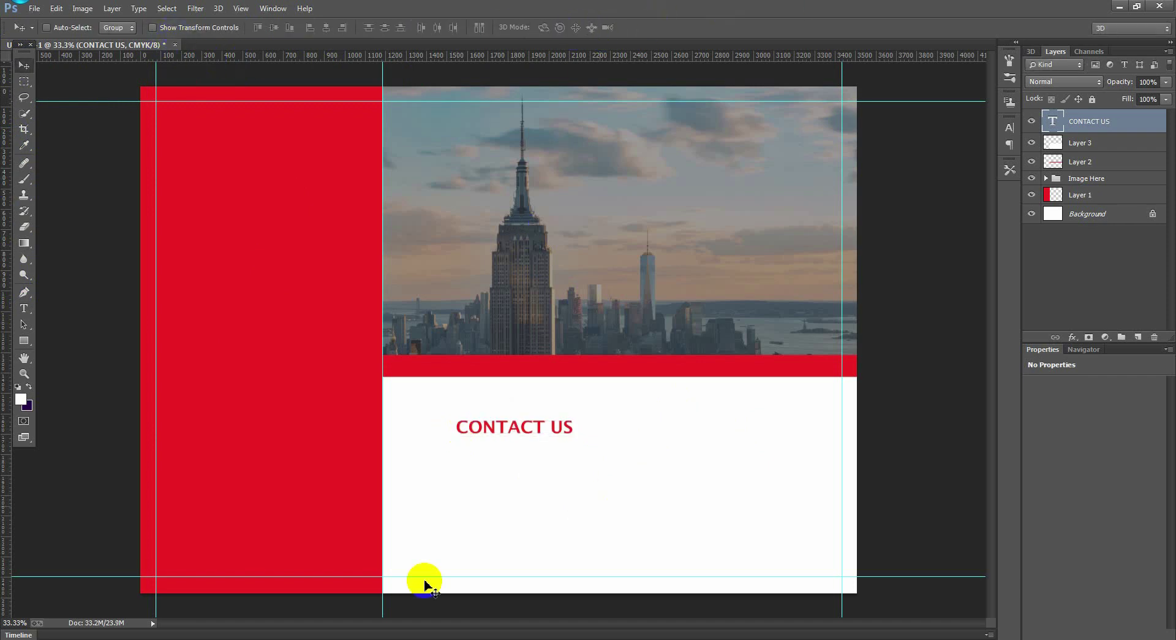
mouse_move(512, 451)
left_mouse_down()
mouse_move(513, 423)
mouse_move(513, 439)
left_mouse_up()
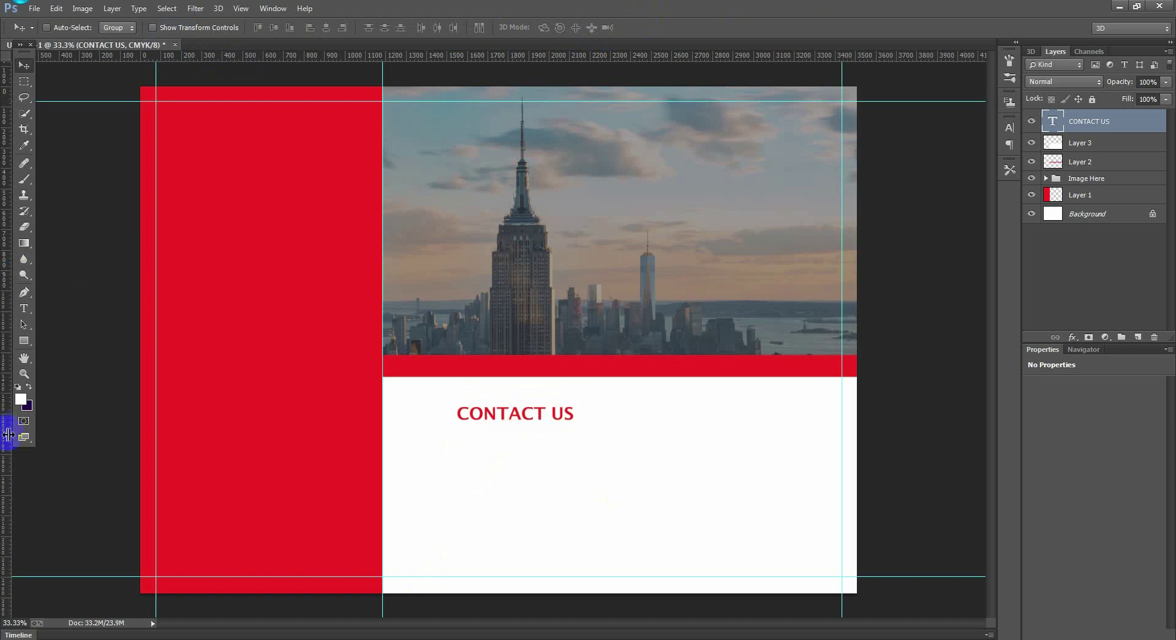
Add a vertical guide across the white panel and nudge CONTACT US up and left
left_click_drag(8, 434, 613, 478)
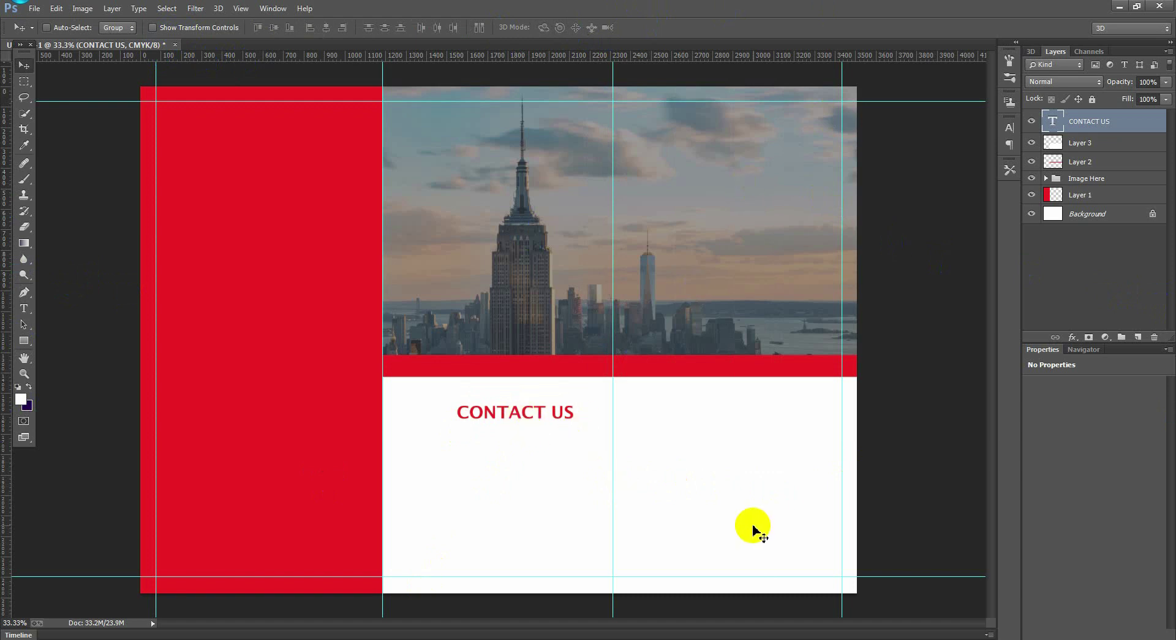
key("shift+Up")
key("shift+Up")
key("shift+Up")
key("shift+Up")
key("shift+Up")
key("shift+Left")
key("shift+Left")
key("shift+Left")
key("shift+Left")
key("shift+Left")
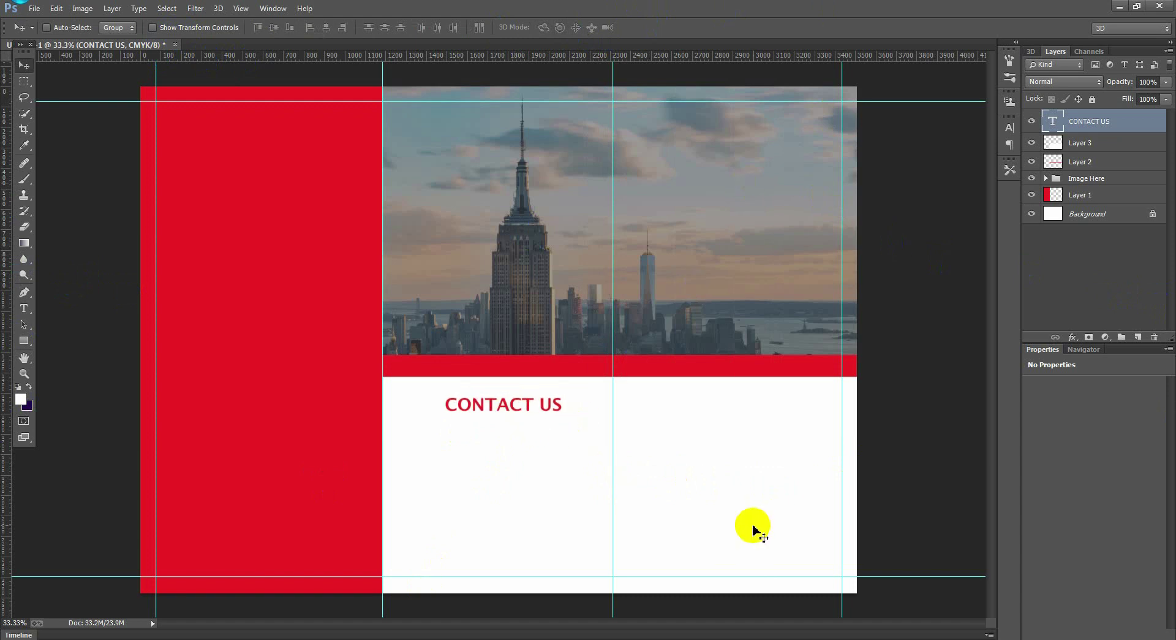
key("shift+Up")
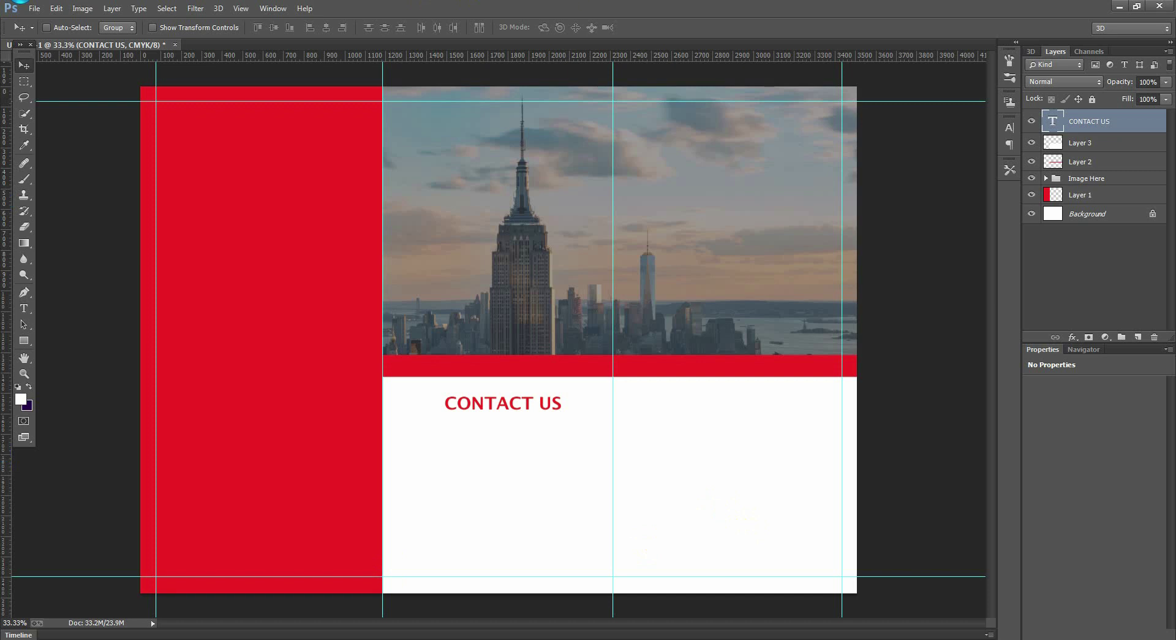
Select the Lorem Ipsum paragraph under CONTACT US in WordPad, then minimize WordPad
key("alt+Tab")
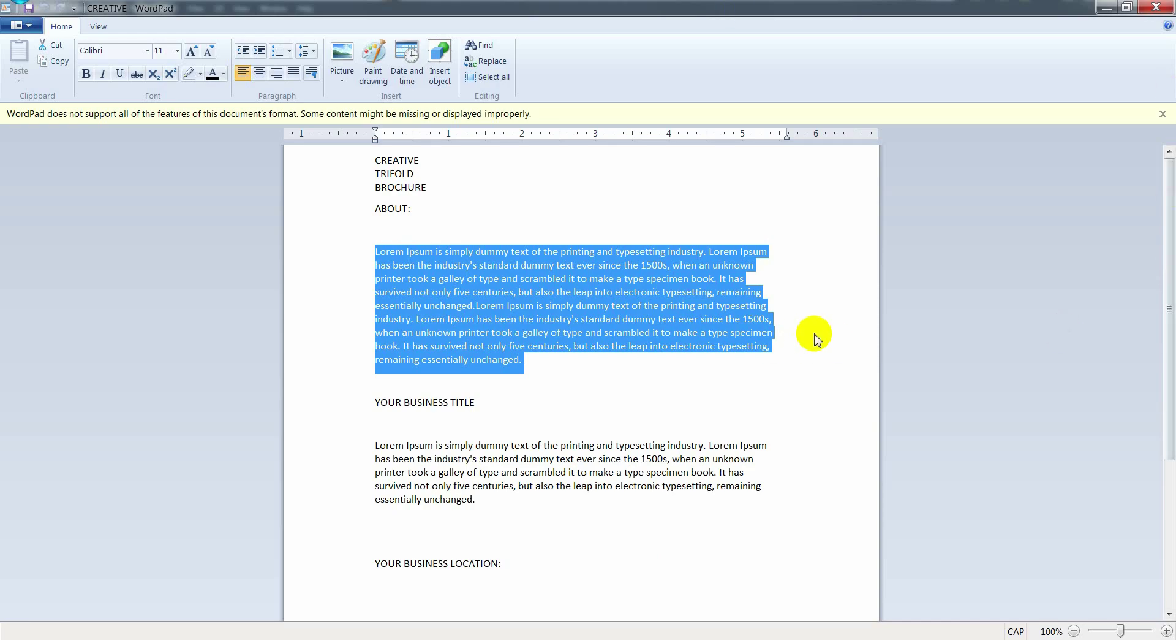
left_click(814, 339)
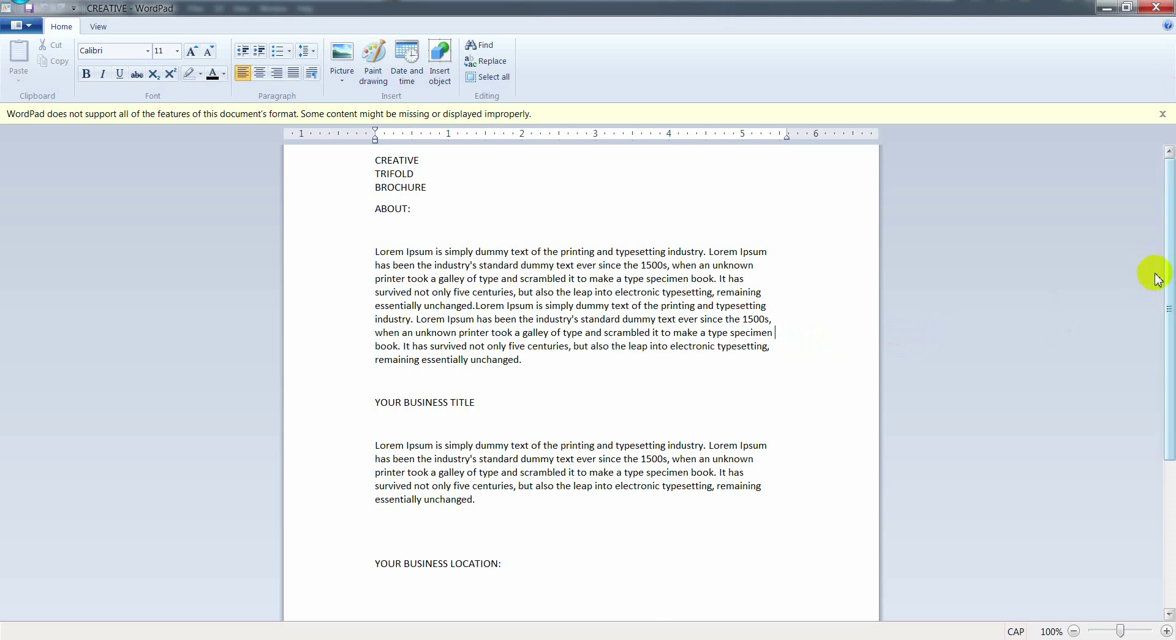
left_click_drag(1168, 251, 1171, 467)
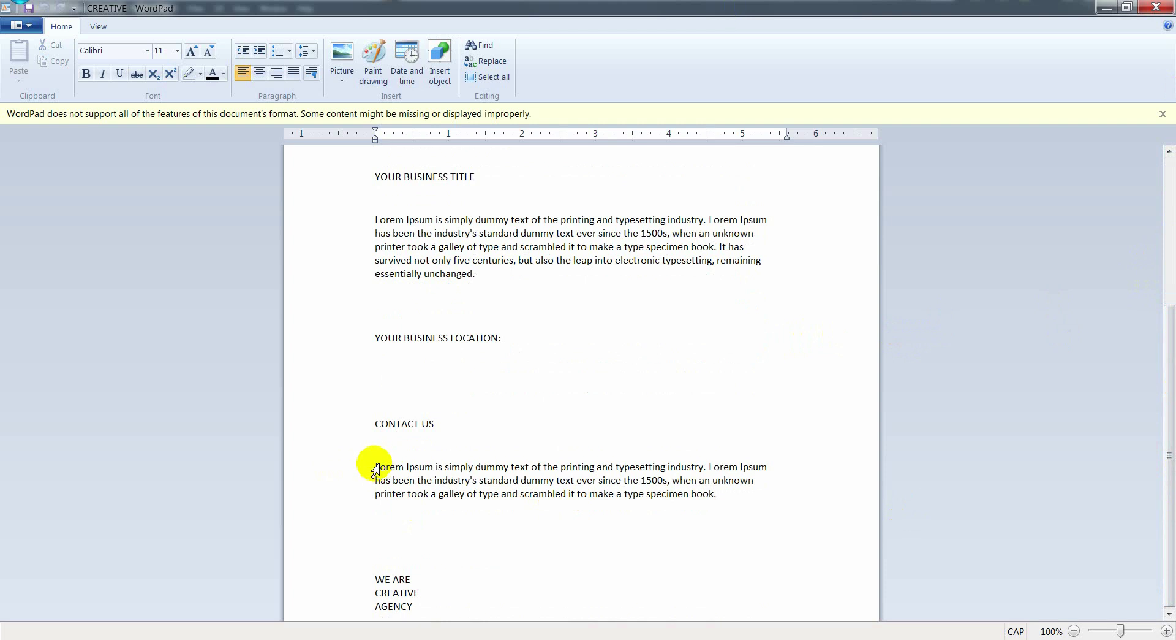
left_click_drag(372, 469, 767, 505)
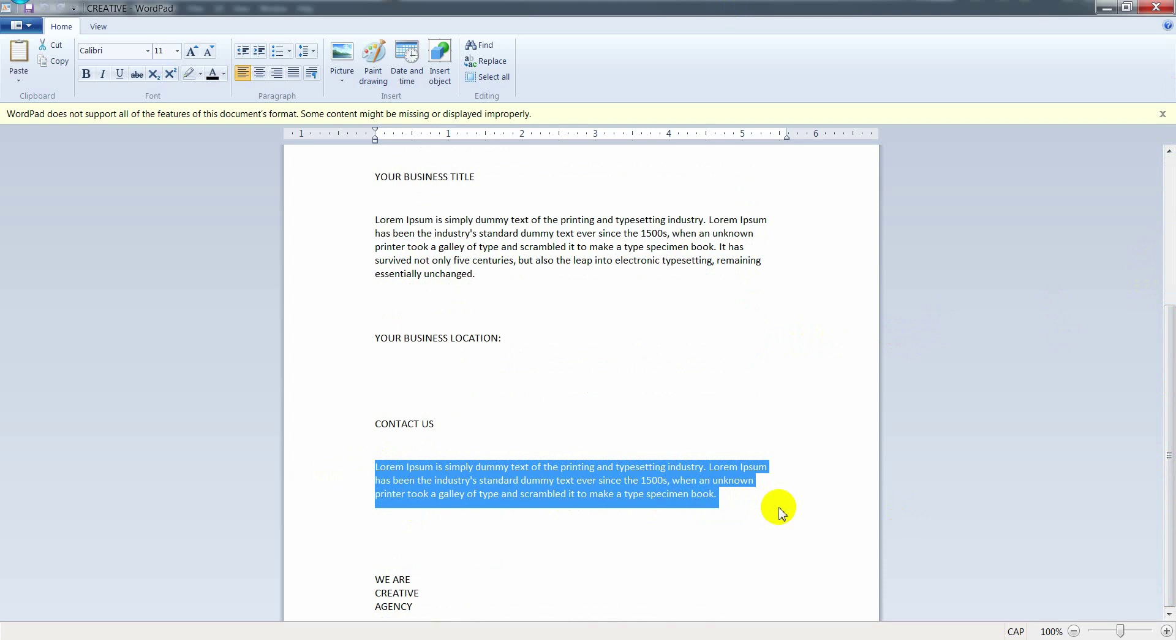
left_click(1107, 7)
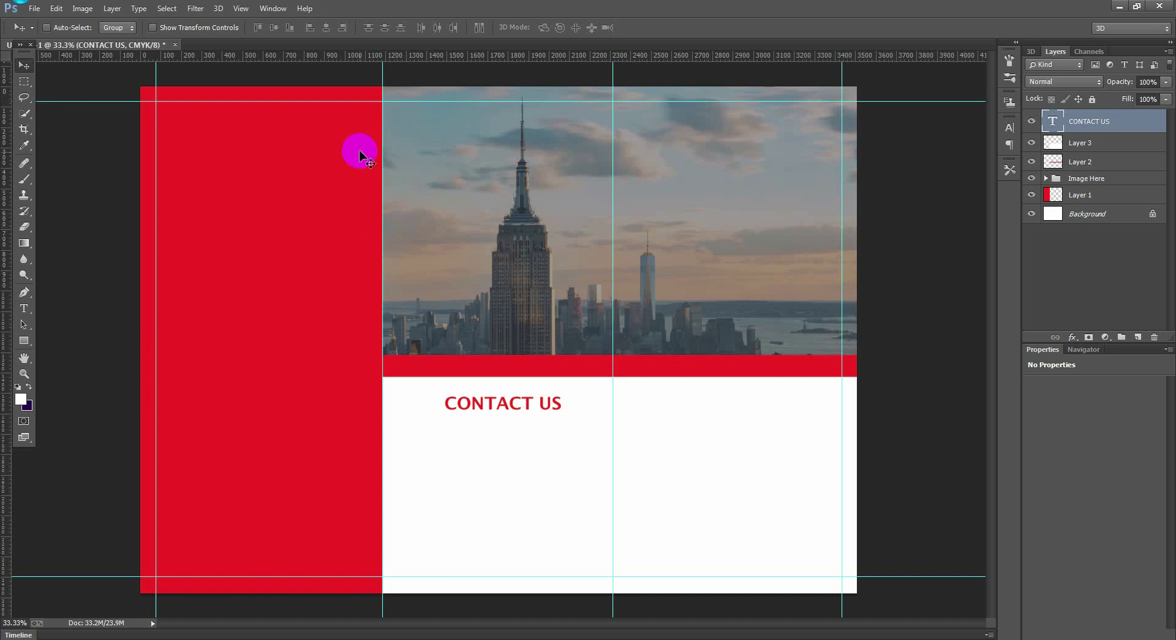
Create a new text layer below CONTACT US, then go to WordPad and clear its selection
left_click(24, 308)
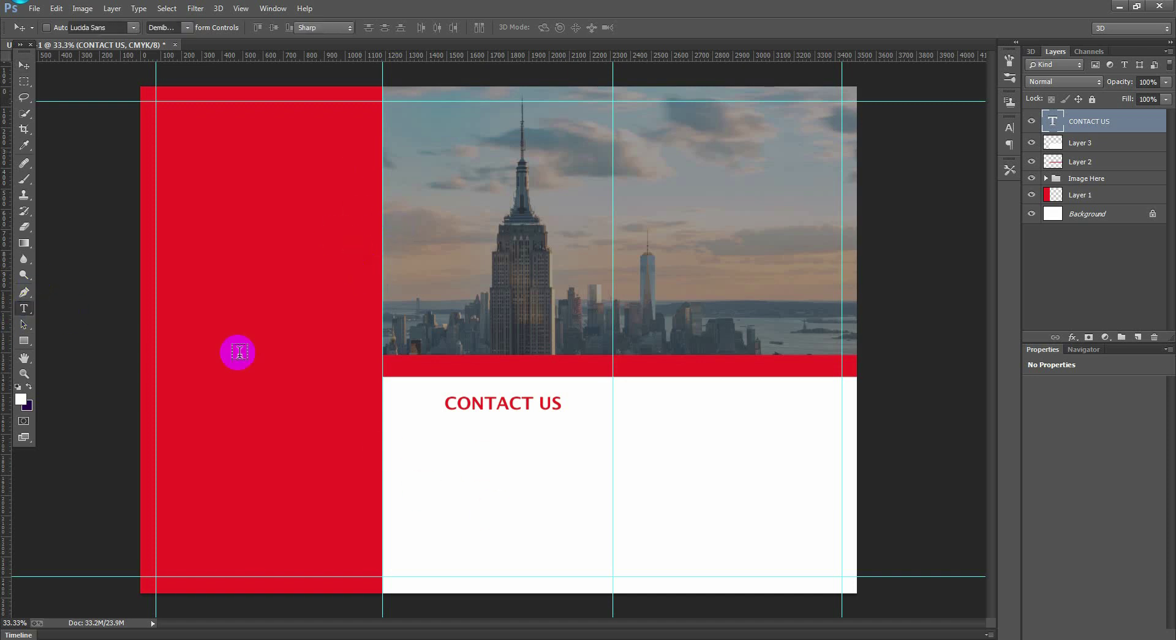
left_click(422, 450)
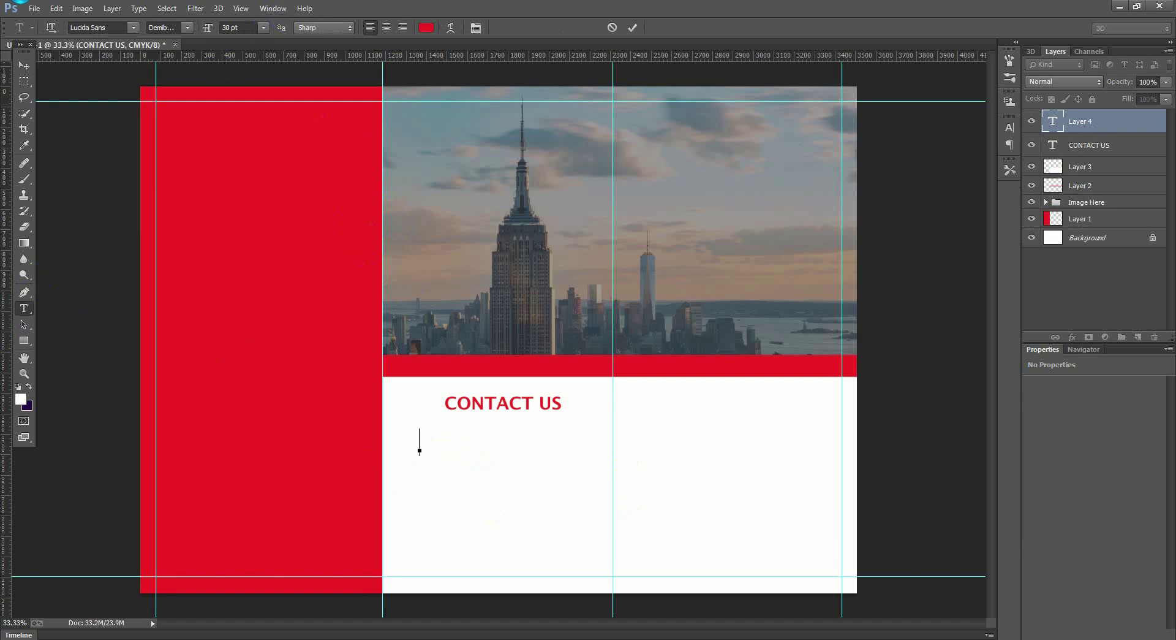
key("alt+Tab")
left_click(468, 479)
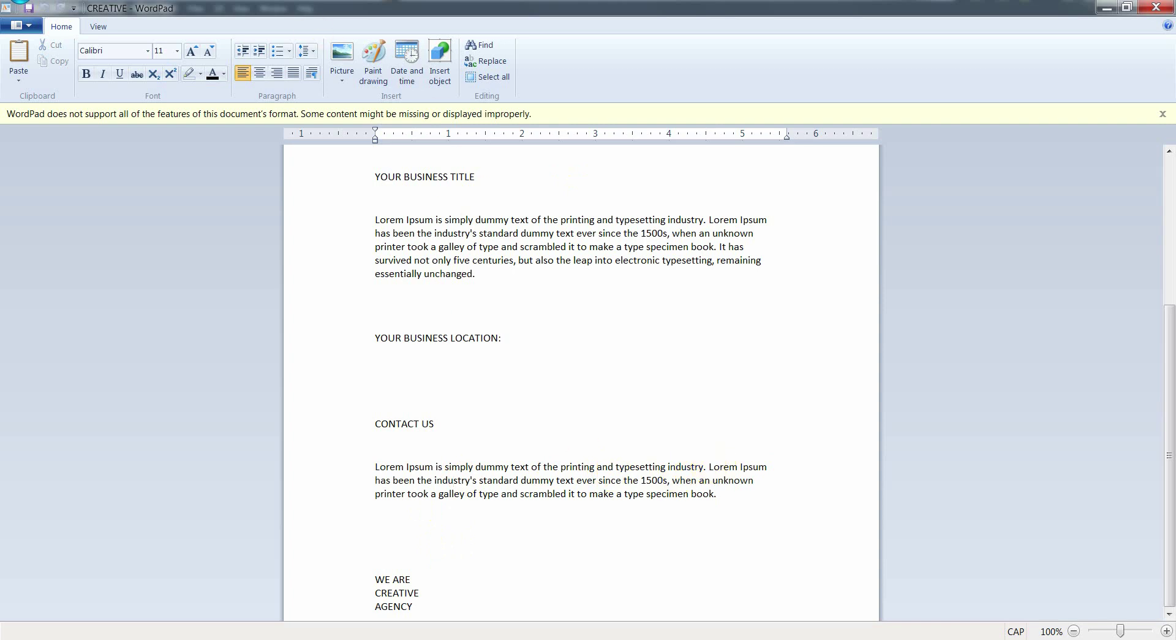
Cut the 'Lorem Ipsum … industry' sentence from WordPad and return to Photoshop
left_click(377, 466)
left_click_drag(378, 467, 699, 465)
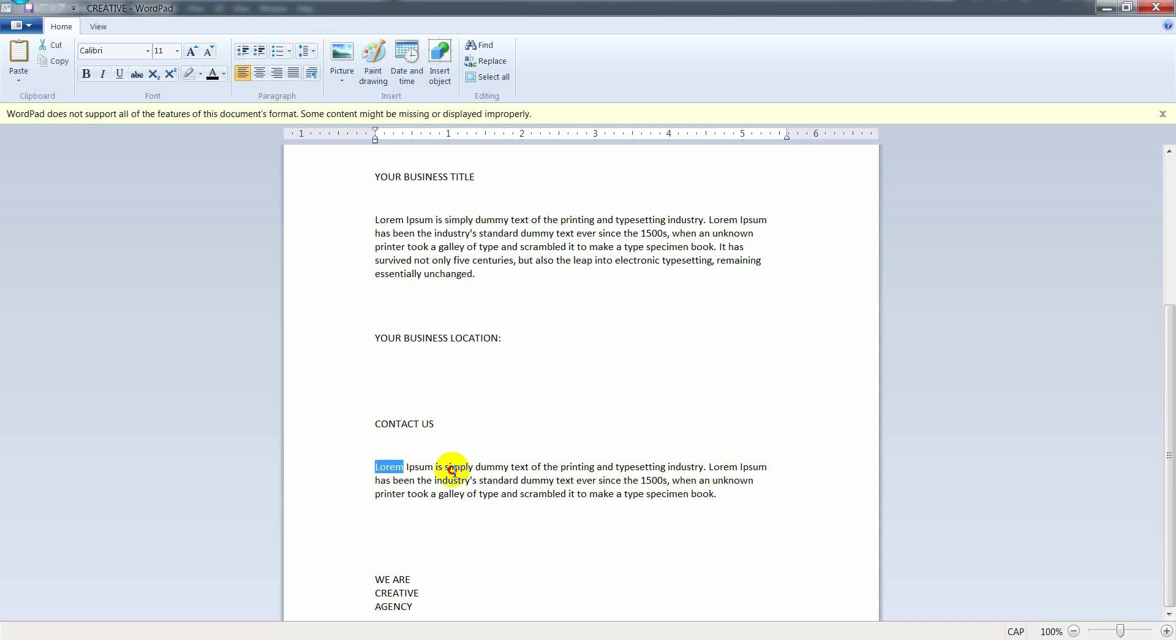
right_click(697, 465)
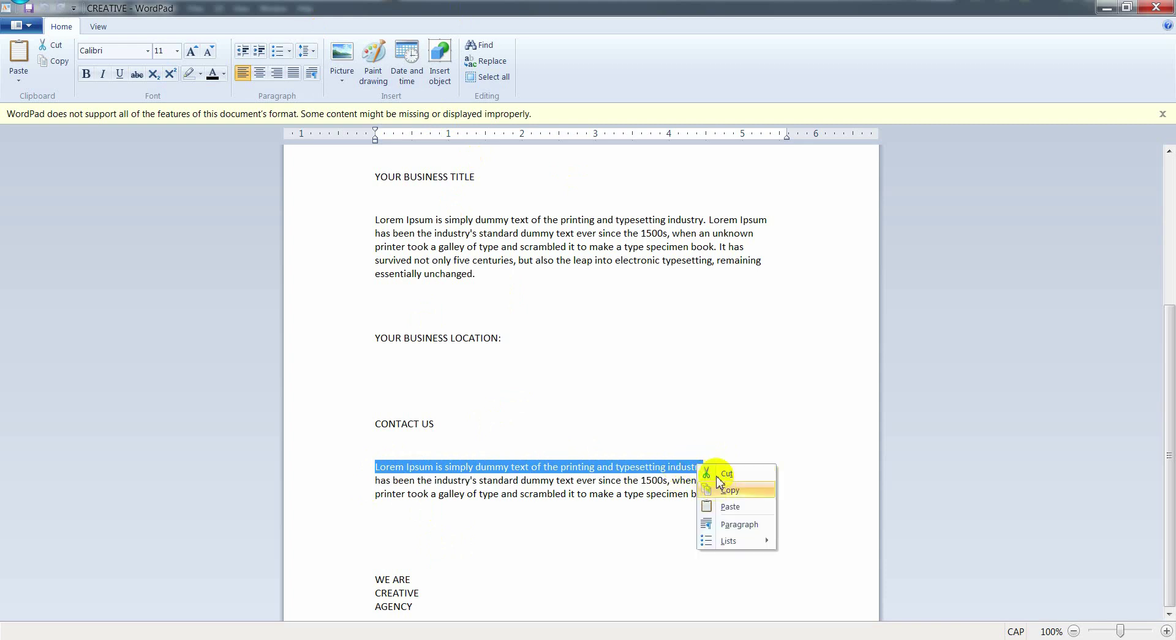
left_click(726, 472)
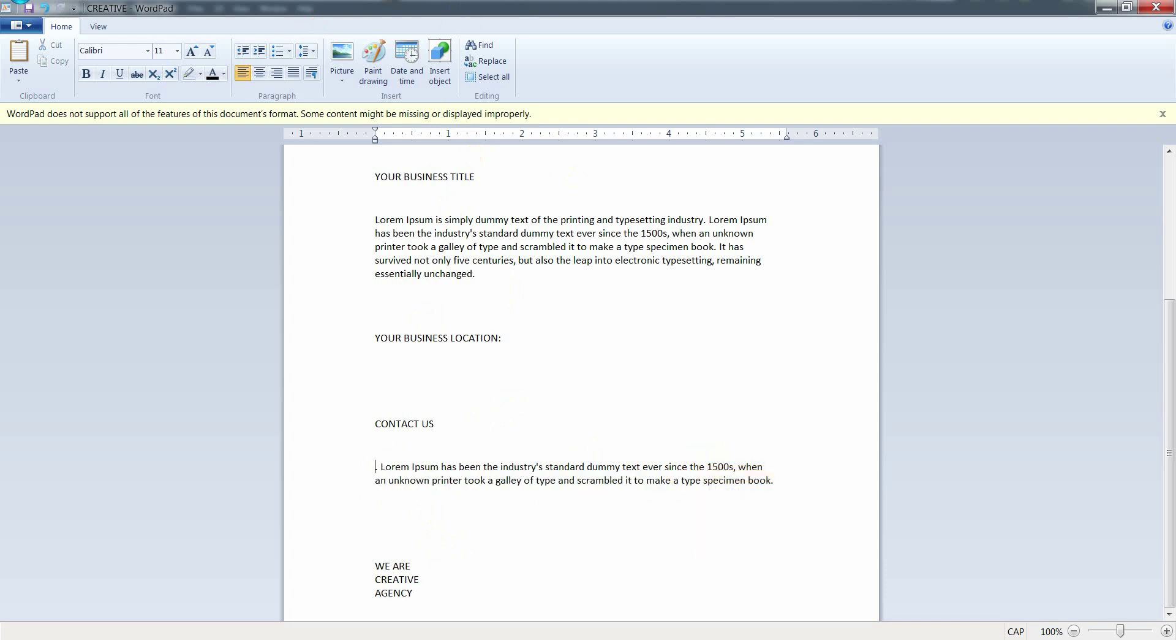
left_click(223, 92)
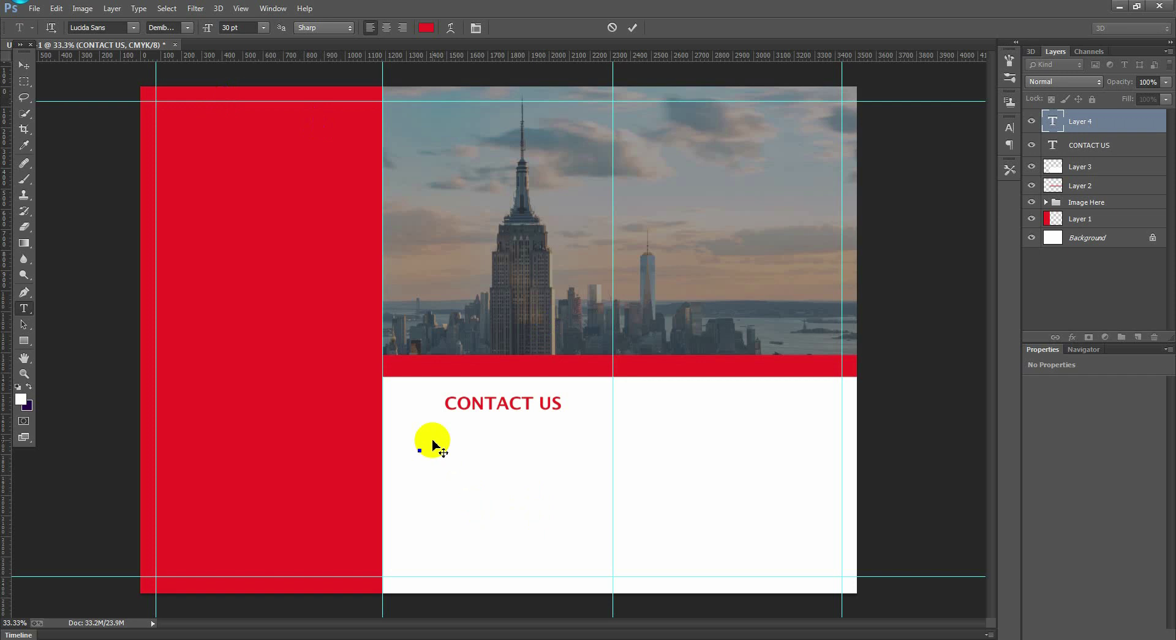
Paste the Lorem Ipsum sentence under CONTACT US and squeeze it to about 20% width
key("ctrl+v")
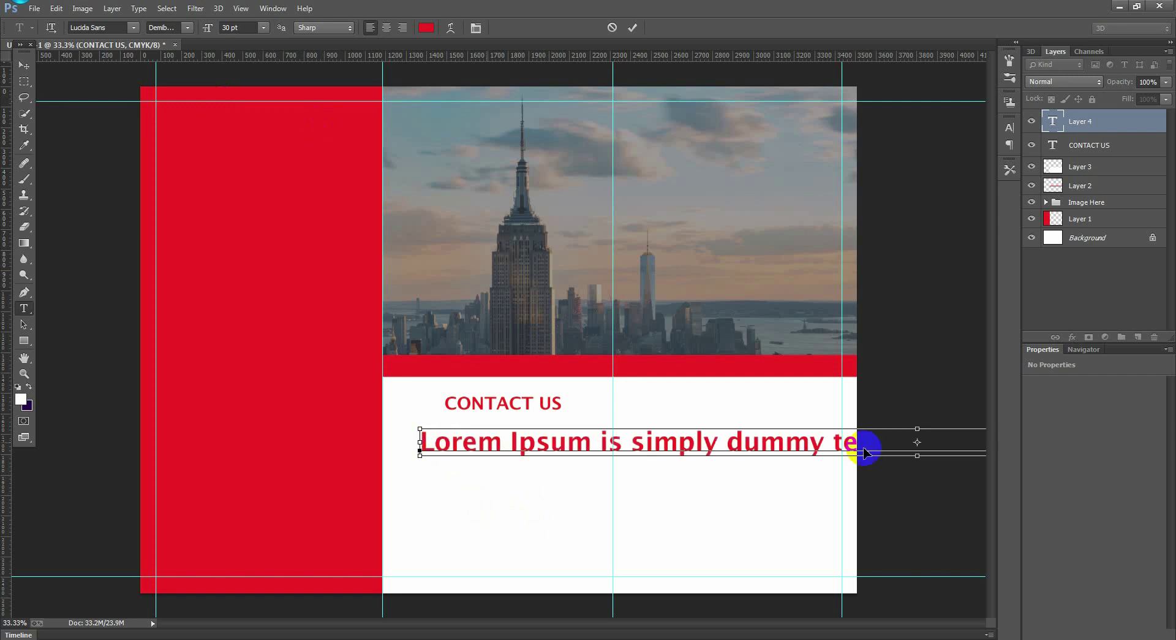
left_click(24, 65)
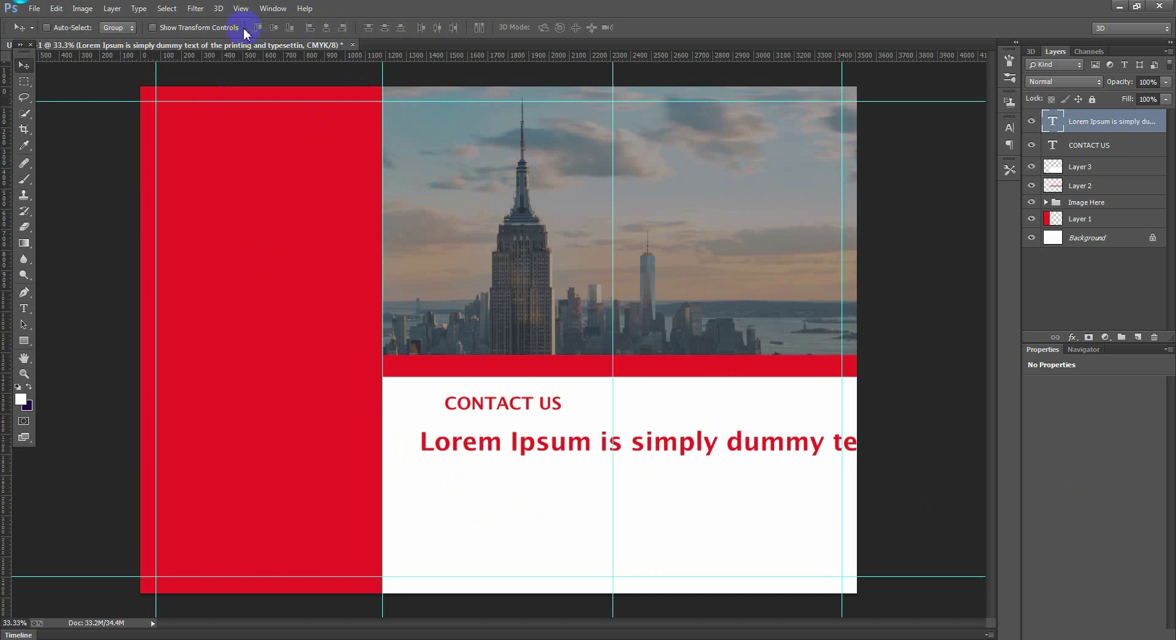
left_click(218, 32)
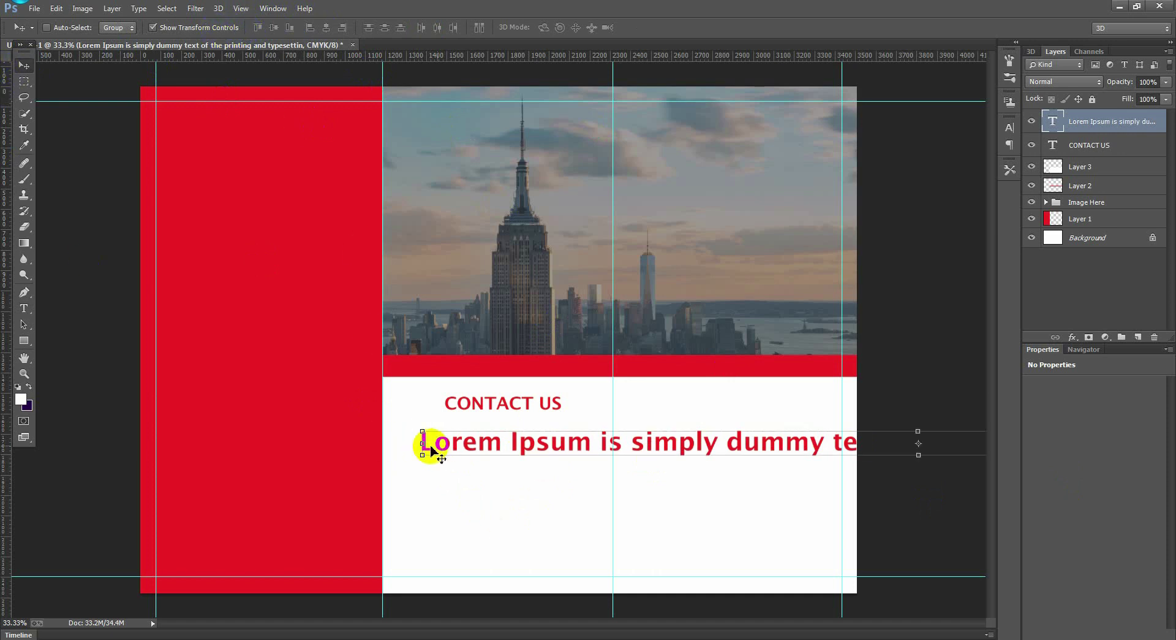
key("ctrl+t")
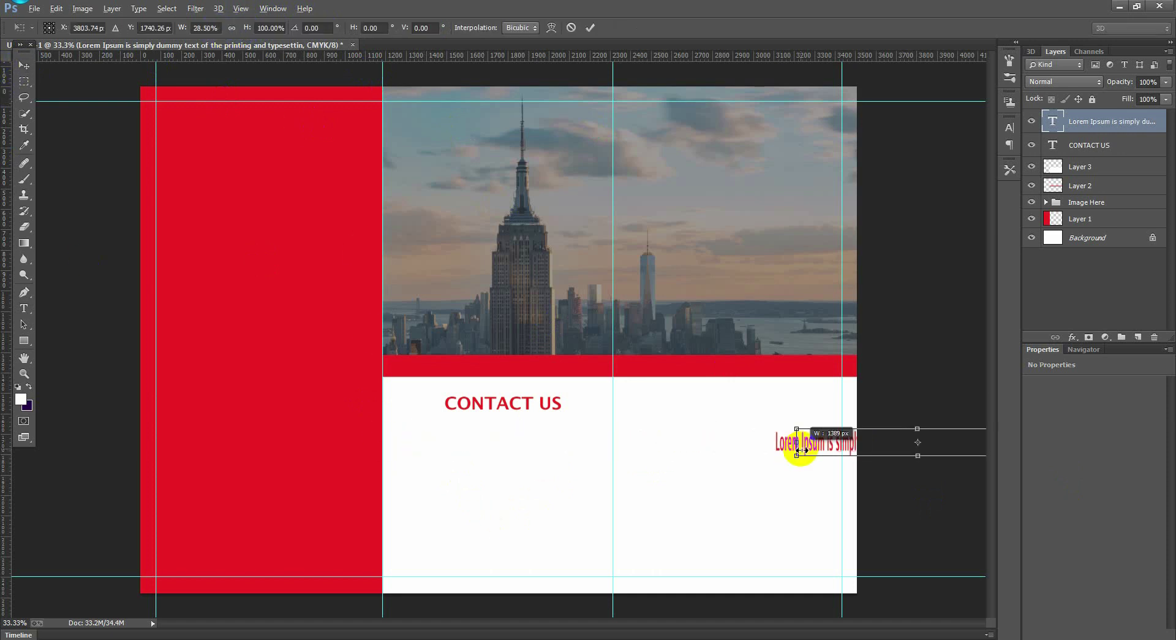
left_click_drag(663, 443, 794, 442)
left_click_drag(614, 440, 539, 452)
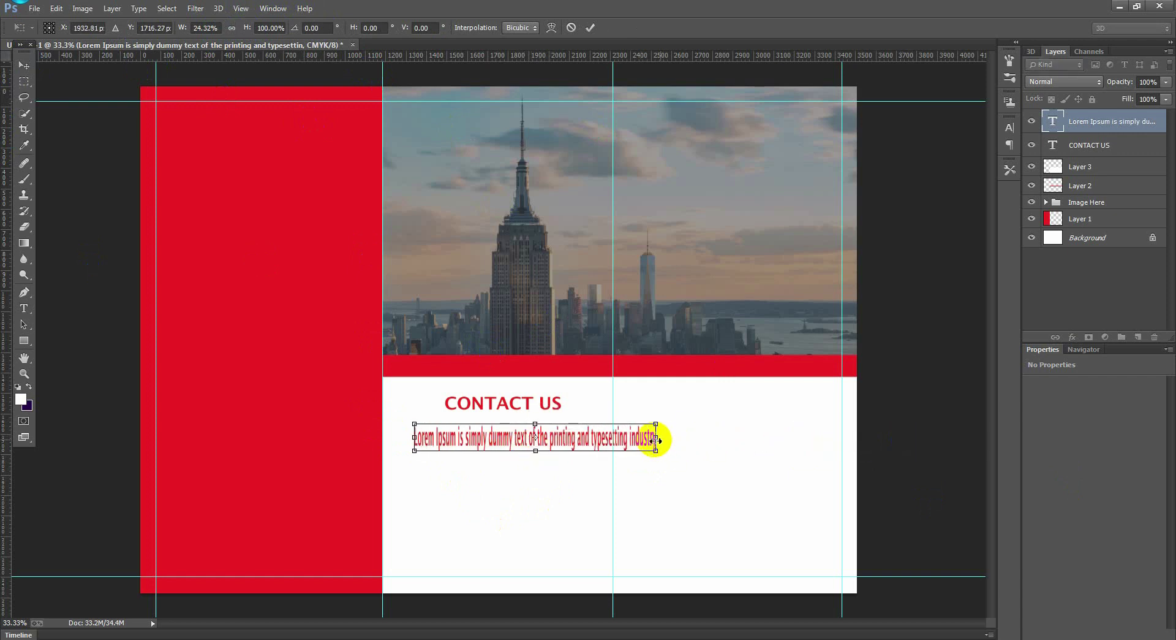
mouse_move(656, 438)
left_mouse_down()
mouse_move(534, 429)
mouse_move(501, 439)
left_mouse_up()
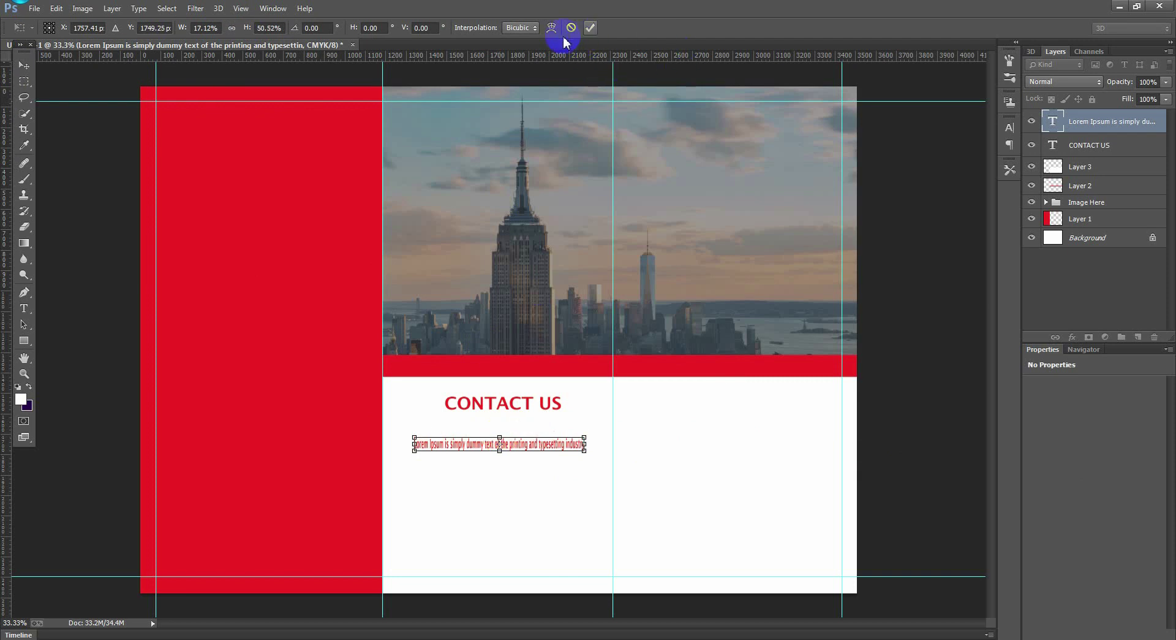
left_click(590, 27)
left_click(167, 30)
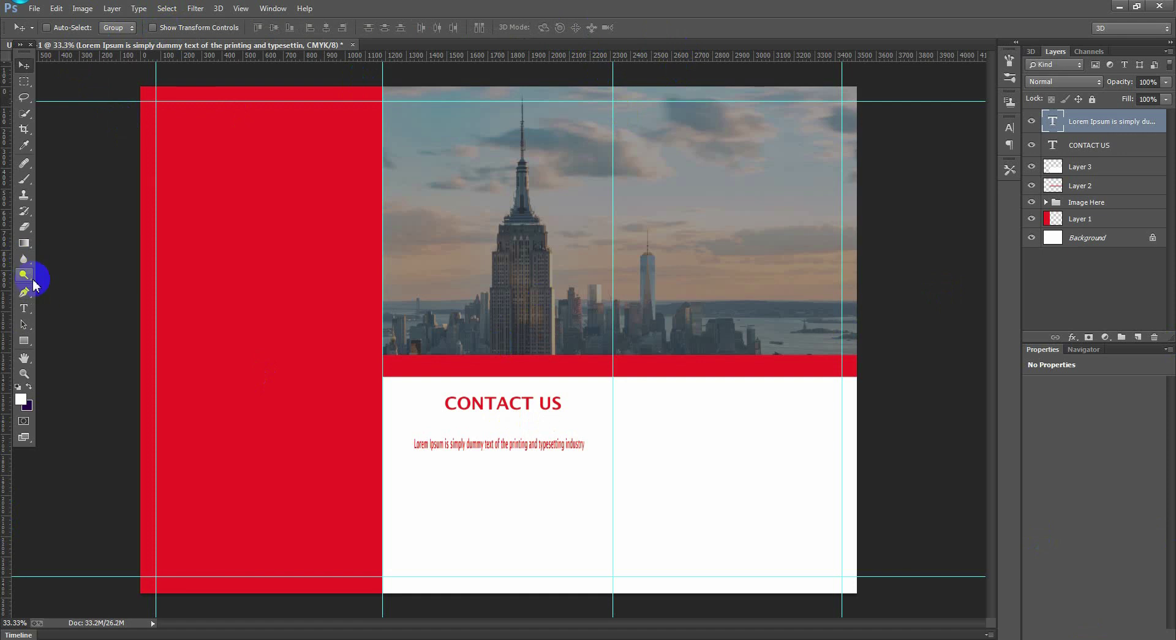
Widen the Lorem Ipsum line on both sides with Free Transform
left_click(24, 307)
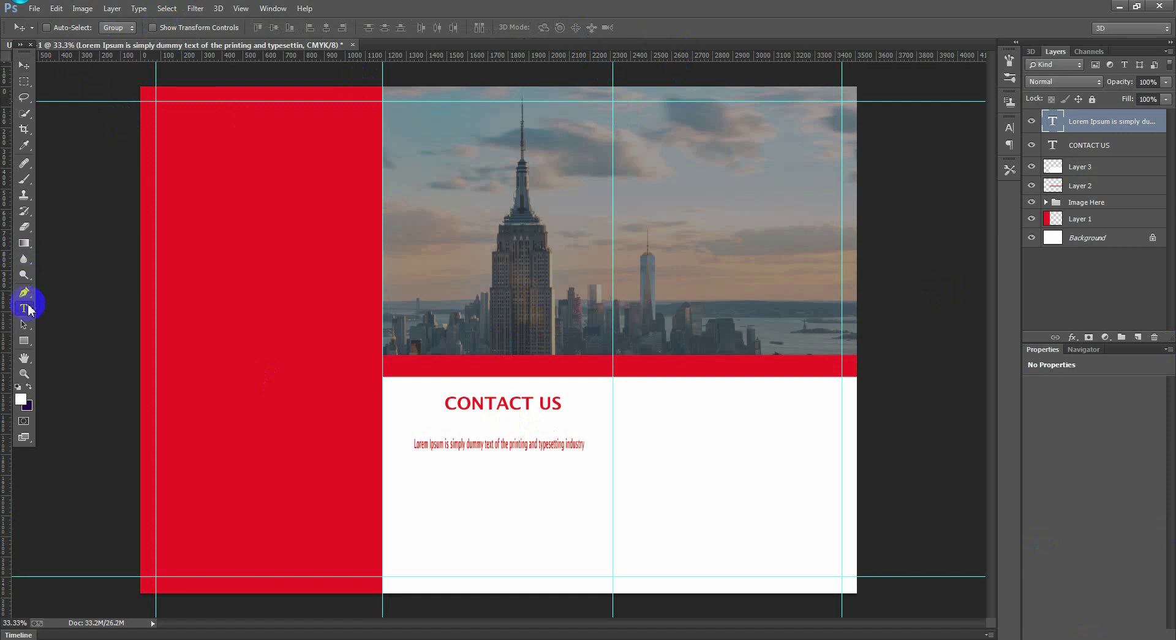
left_click(491, 445)
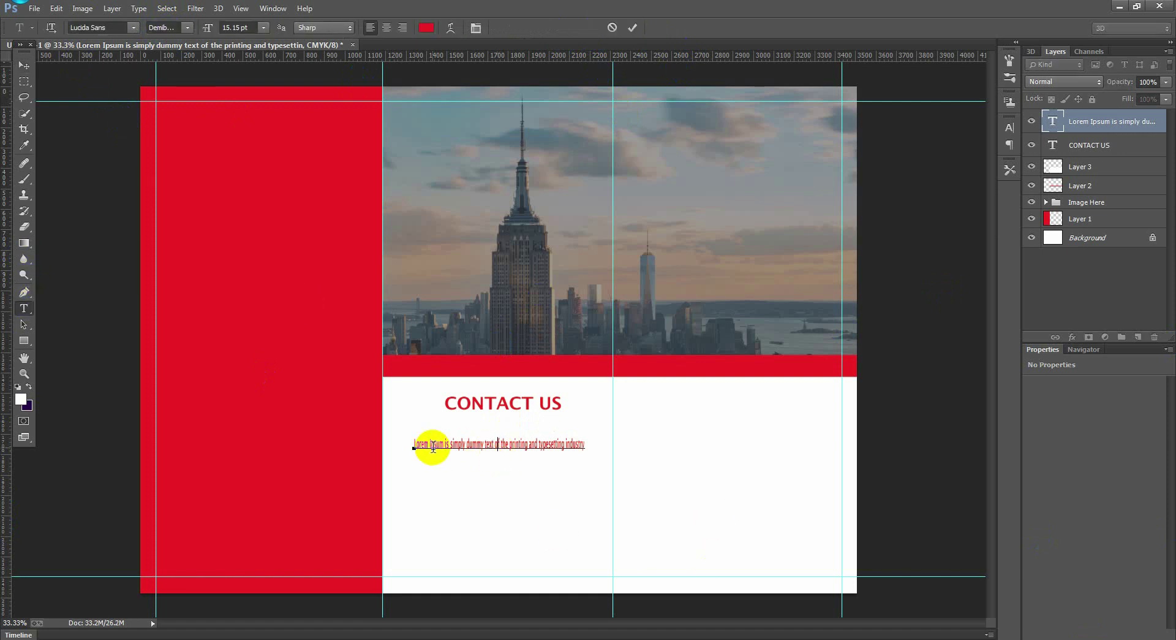
left_click(24, 65)
left_click(152, 28)
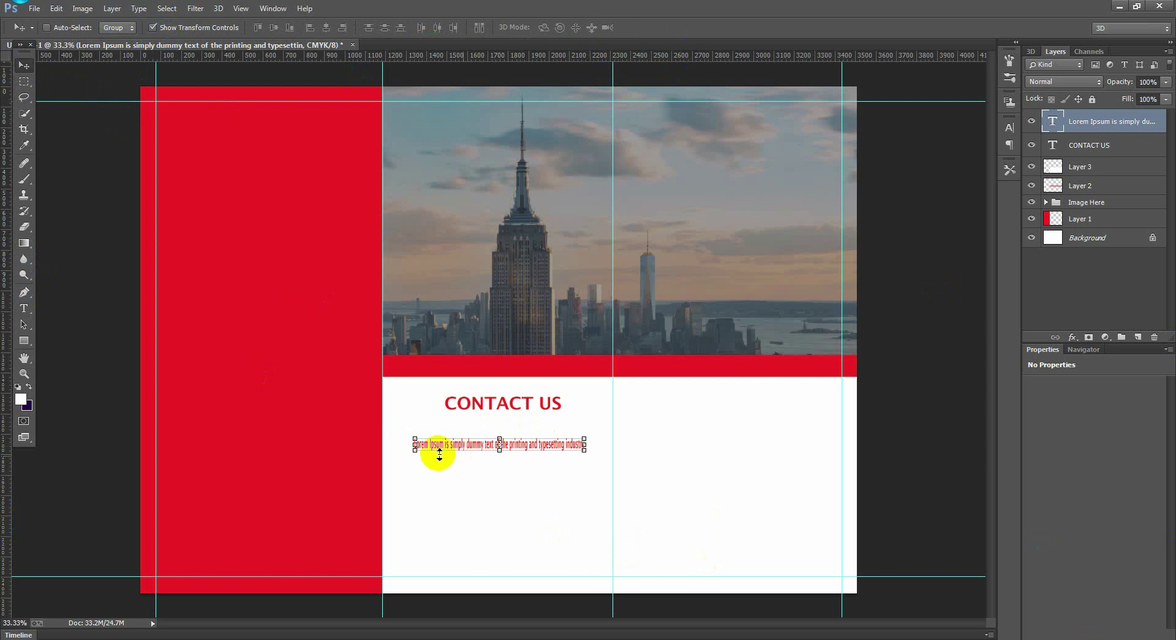
left_click(409, 446)
left_click_drag(409, 446, 390, 446)
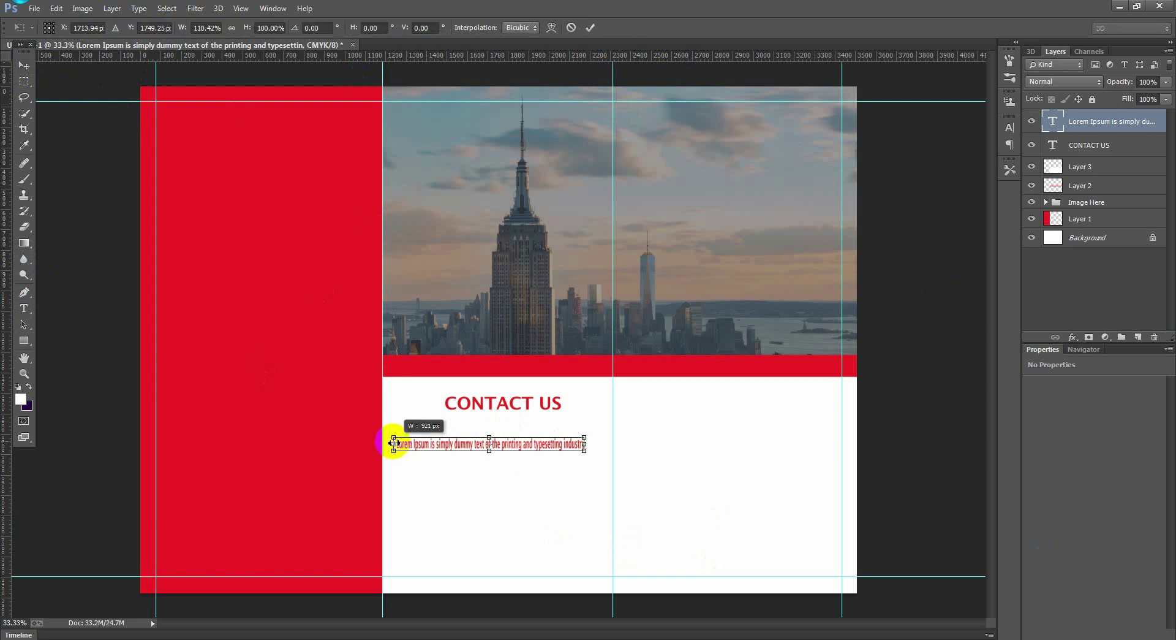
left_click_drag(582, 451, 612, 451)
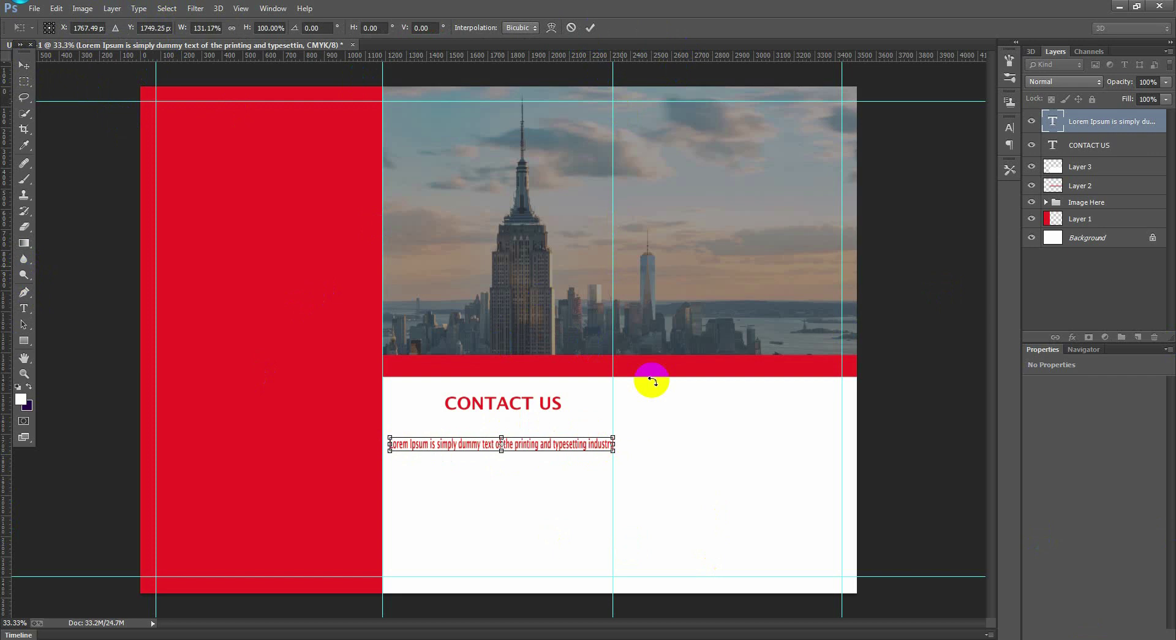
left_click_drag(608, 443, 608, 444)
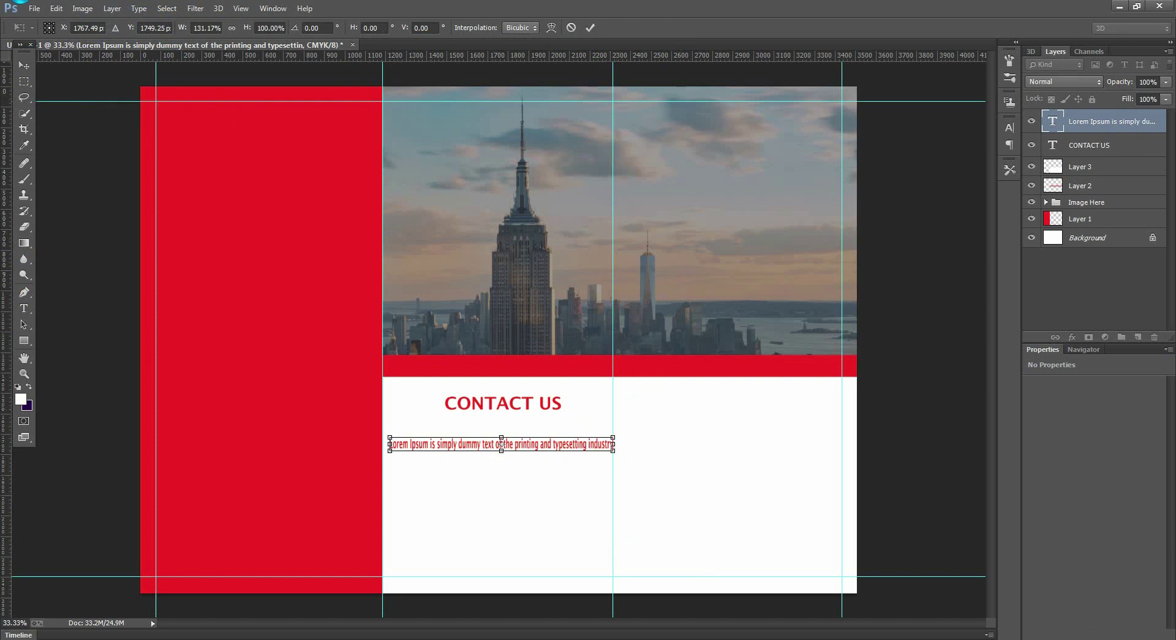
left_click(591, 28)
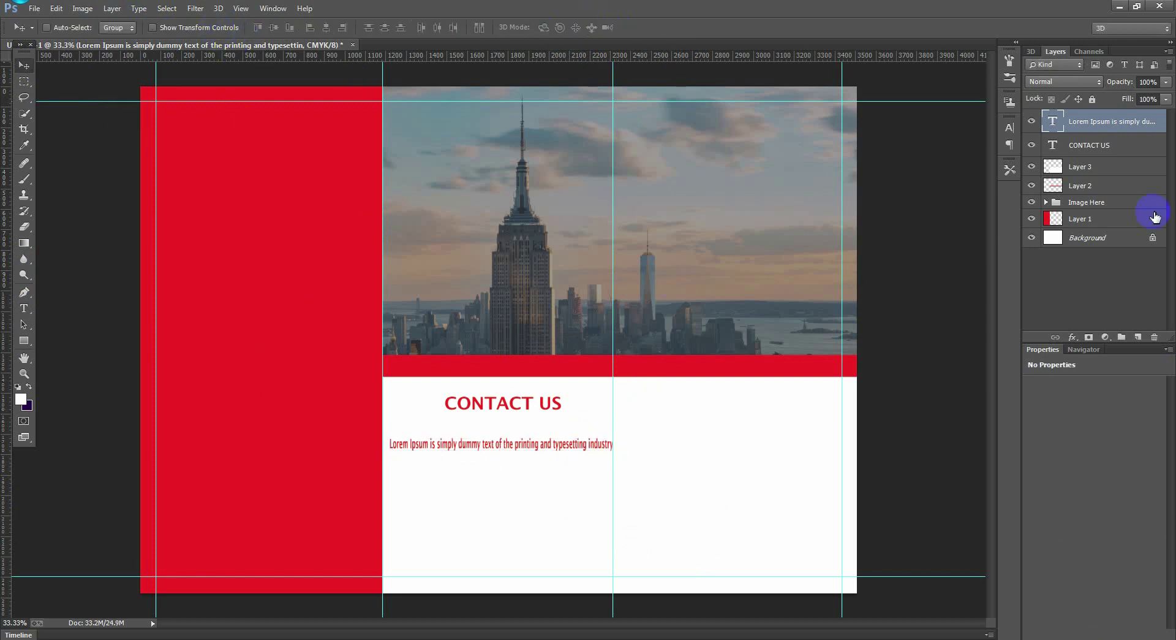
Nudge the line up with arrow keys to sit just below CONTACT US
key("shift+Up")
key("shift+Up")
key("shift+Up")
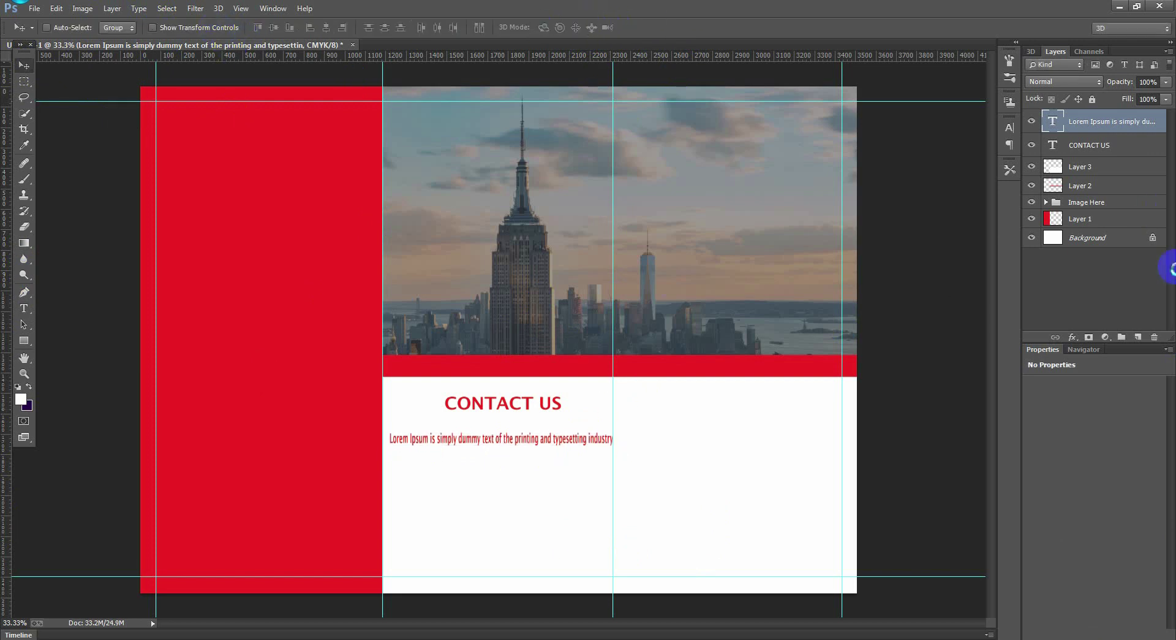
key("shift+Up")
key("shift+Up")
key("shift+Up")
key("shift+Up")
key("shift+Up")
key("shift+Up")
key("shift+Left")
key("Up")
key("Up")
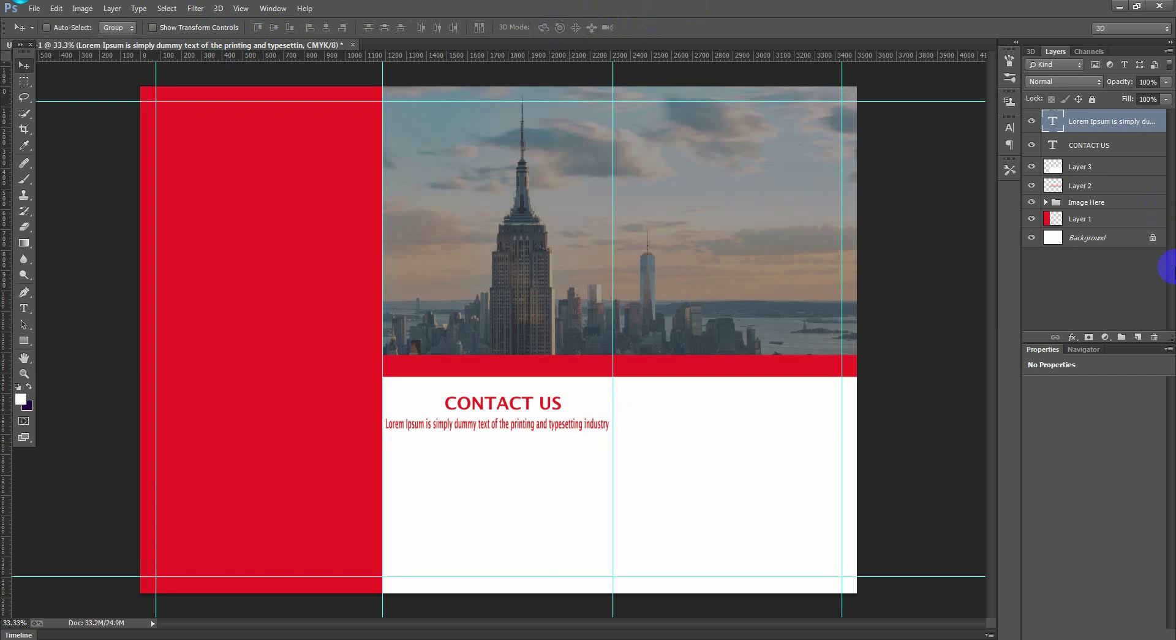
key("Up")
key("Up")
key("Up")
key("Up")
key("Right")
key("Right")
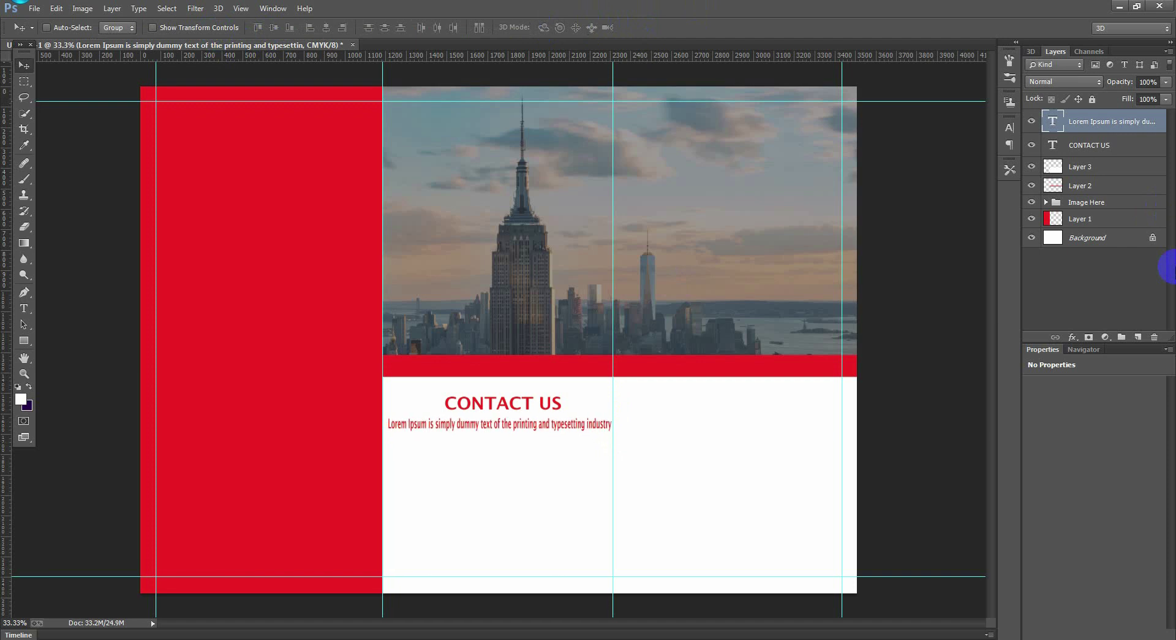
Make the Lorem Ipsum text black in the Regular style
left_click(24, 308)
left_click(519, 423)
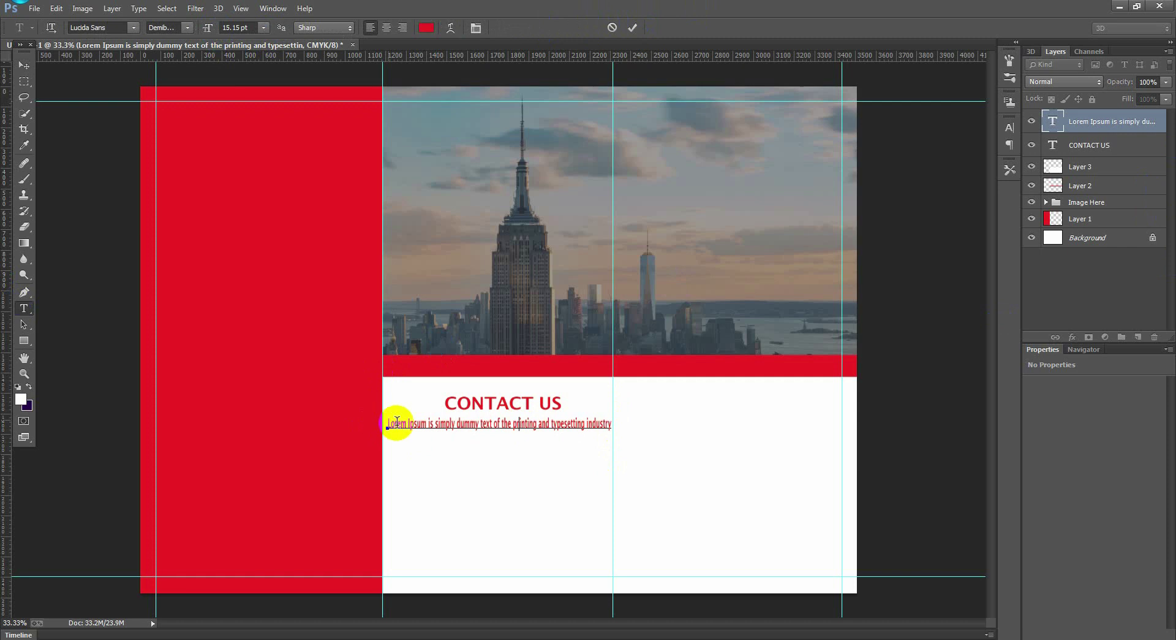
mouse_move(388, 423)
left_mouse_down()
mouse_move(741, 432)
mouse_move(750, 570)
left_mouse_up()
left_click(430, 32)
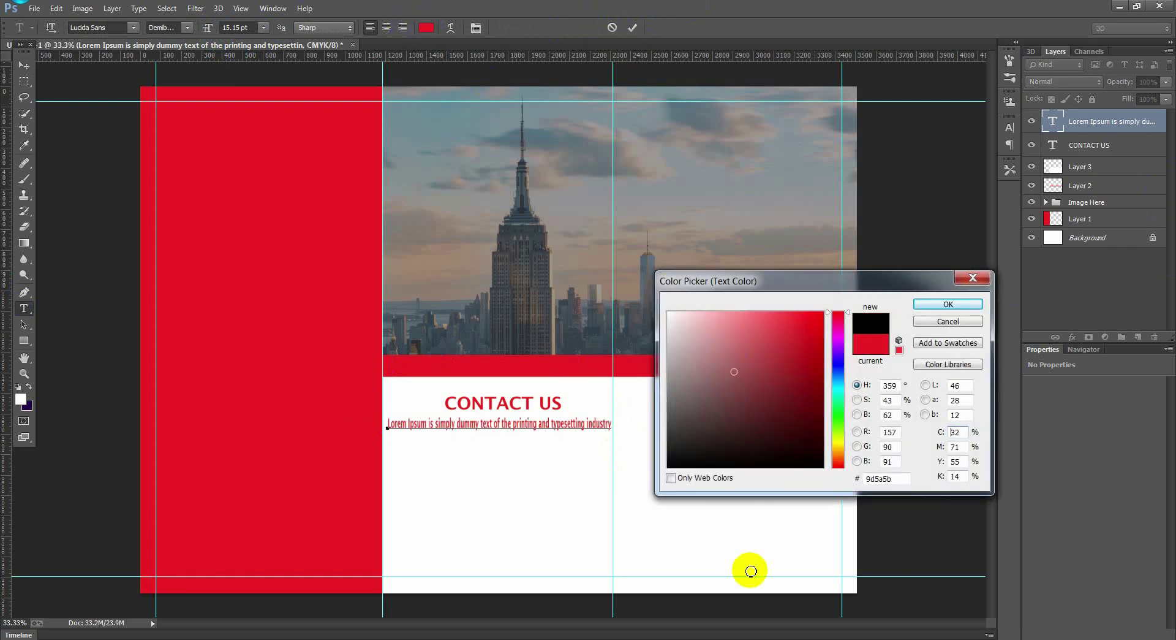
left_click(973, 311)
left_click(184, 29)
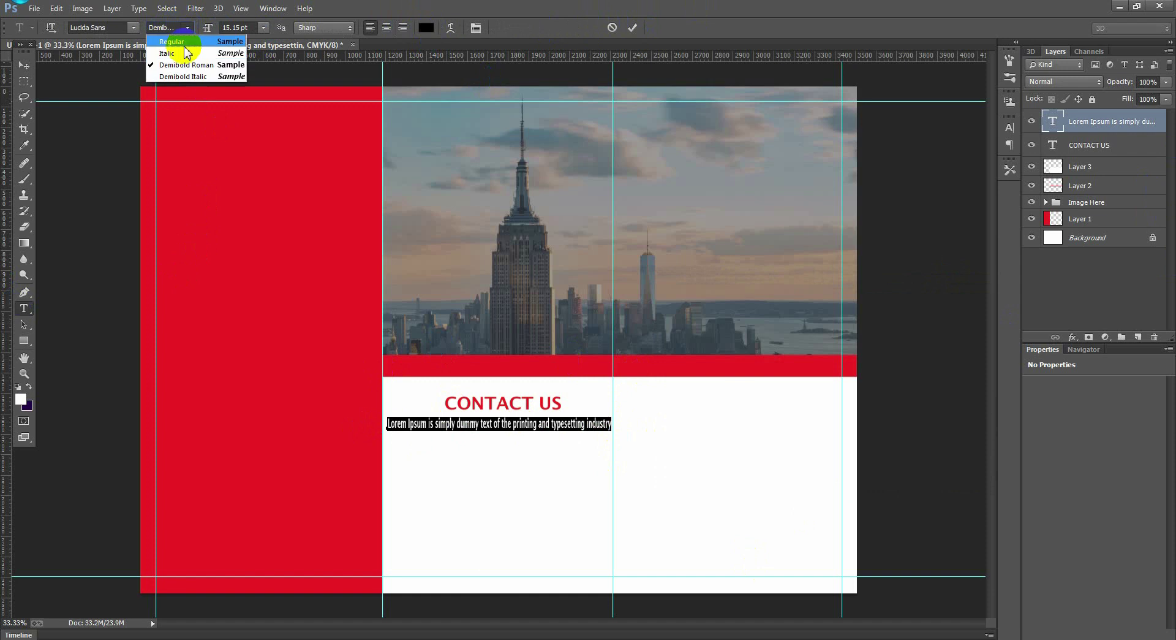
left_click(183, 42)
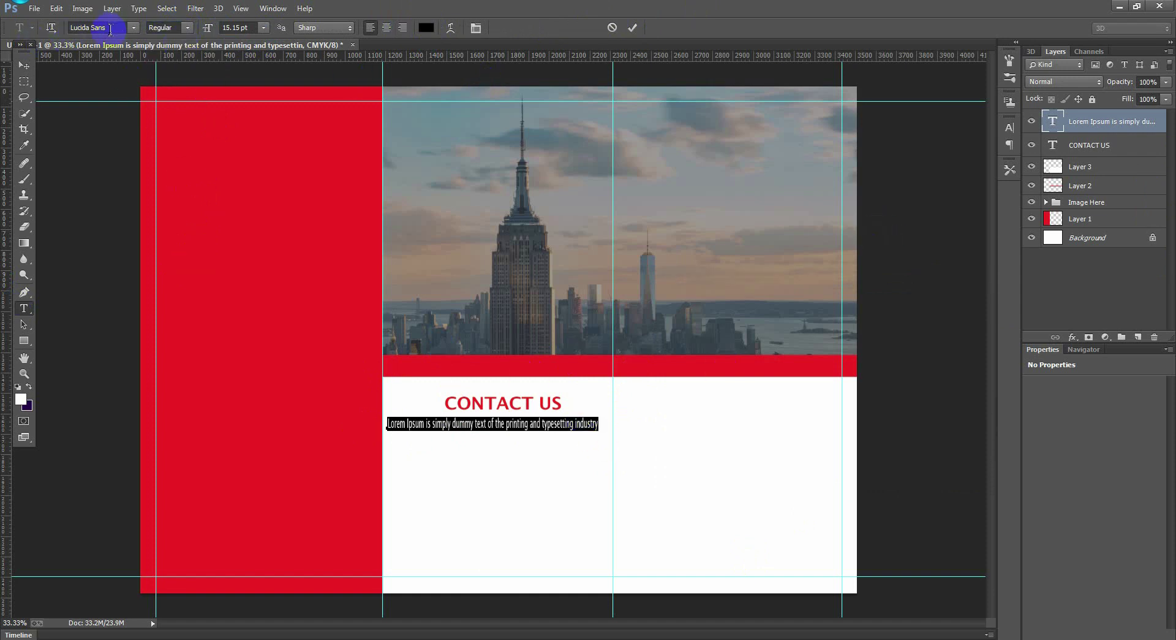
left_click(24, 65)
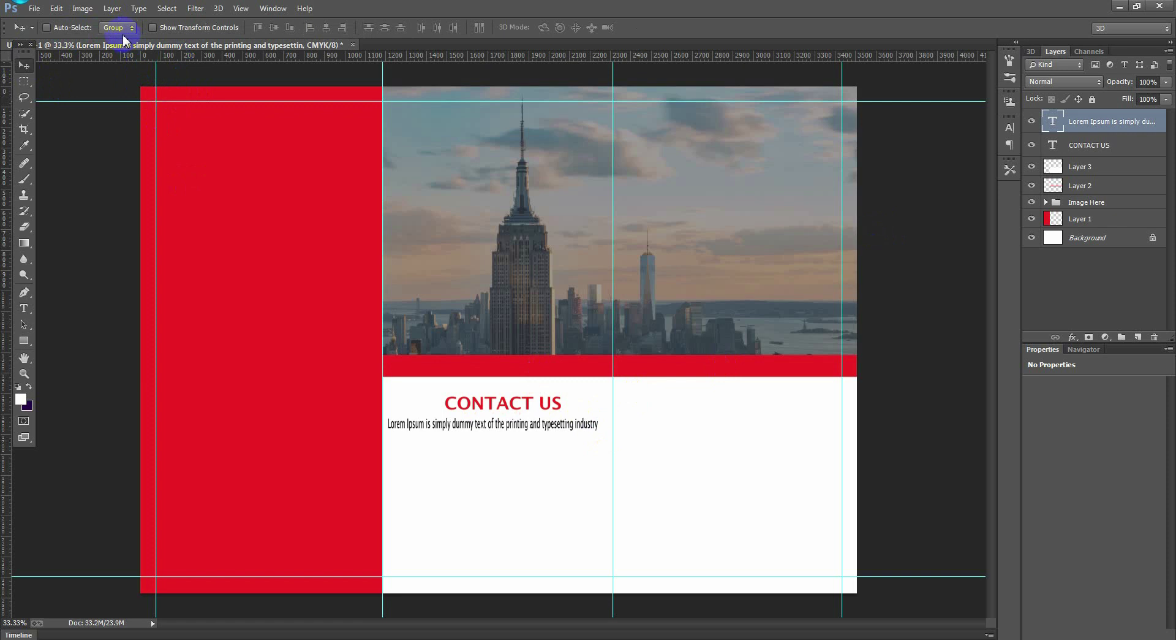
Stretch the line to about 104.66% width
left_click(170, 30)
left_click_drag(599, 423, 615, 421)
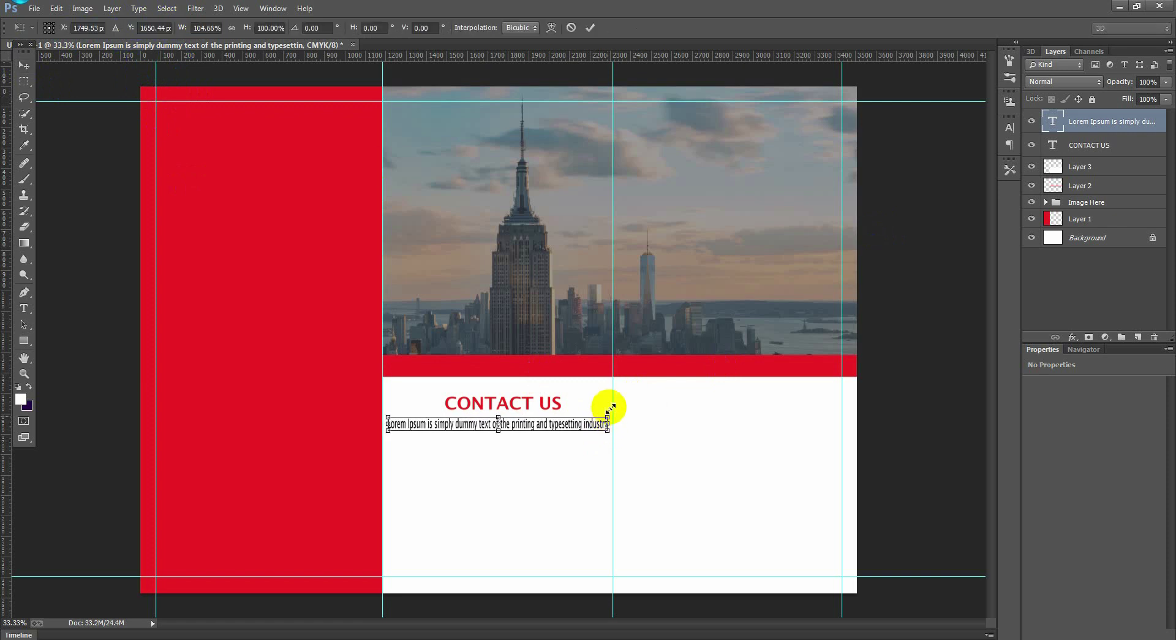
left_click(592, 29)
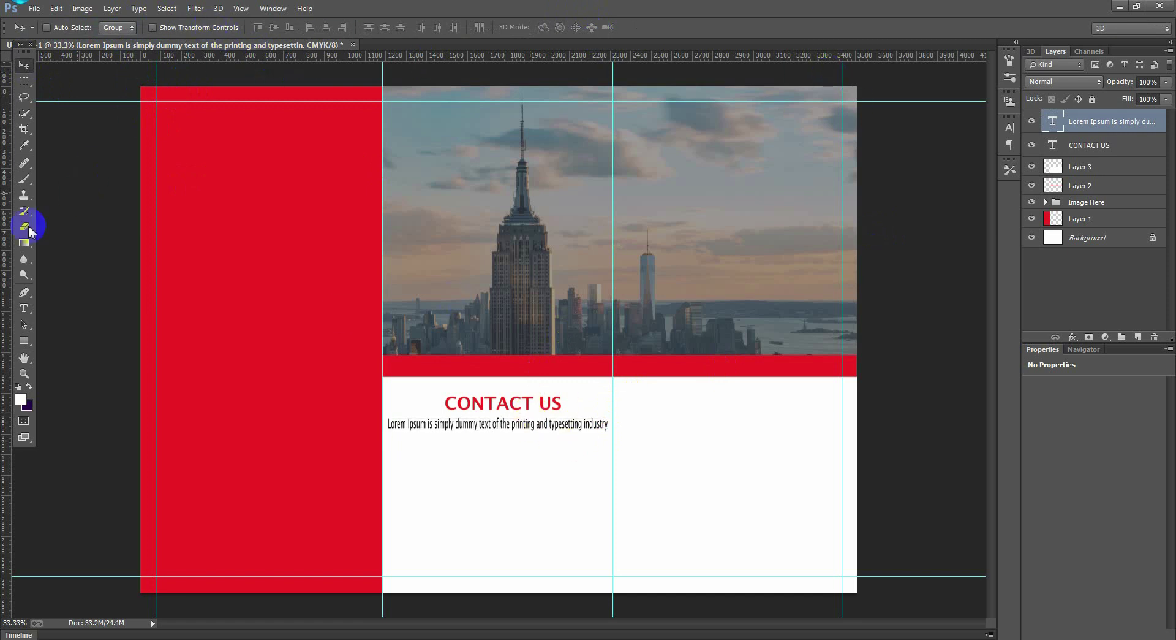
Select the Lorem Ipsum line and preview six successive fonts from the font family list
left_click(24, 307)
left_click(513, 423)
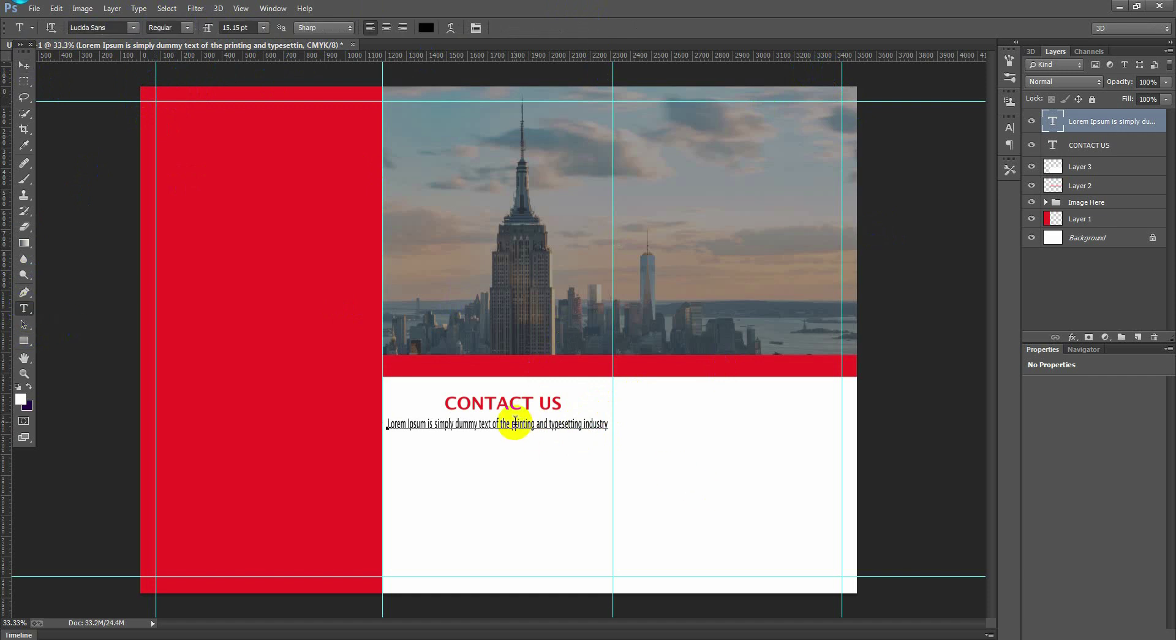
left_click_drag(389, 422, 619, 439)
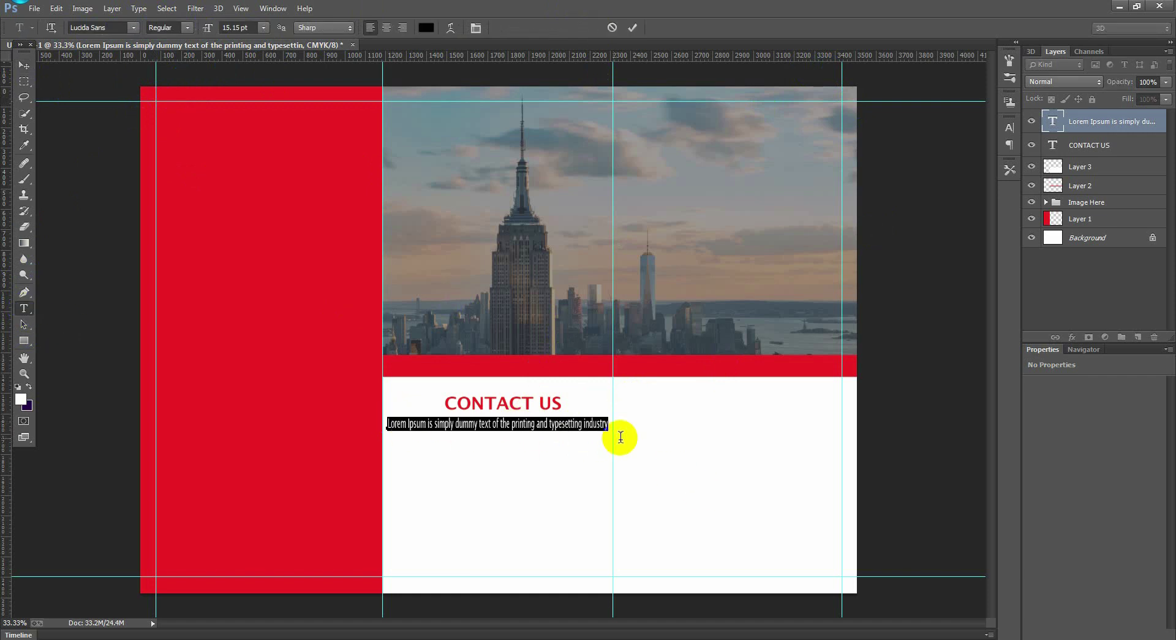
left_click(108, 29)
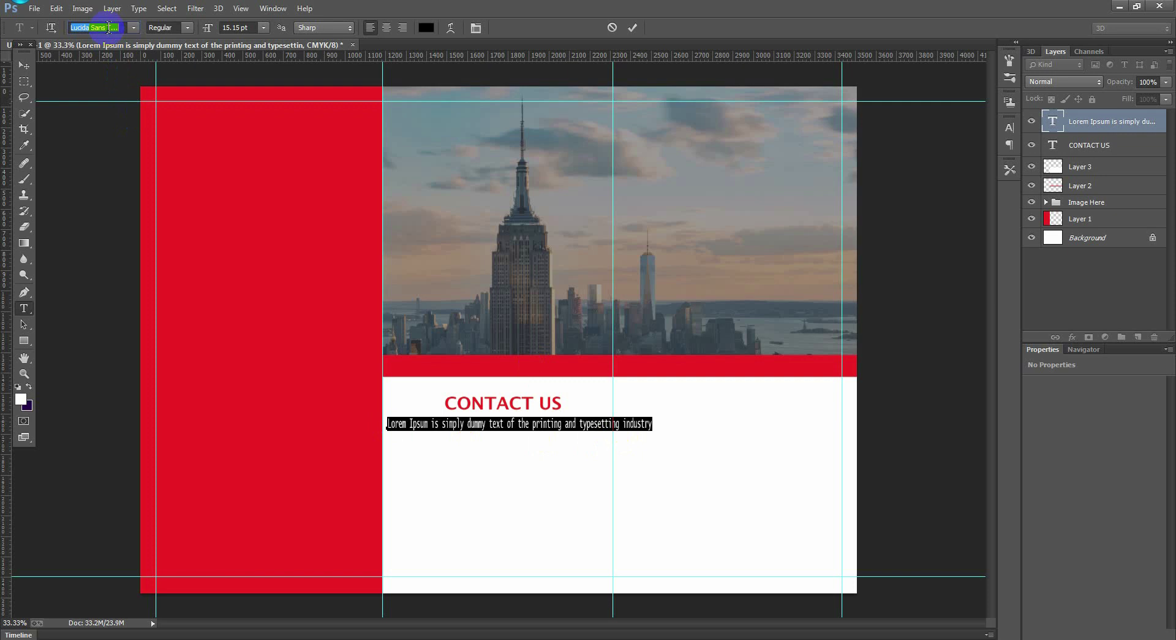
key("Down")
key("Down")
key("Down")
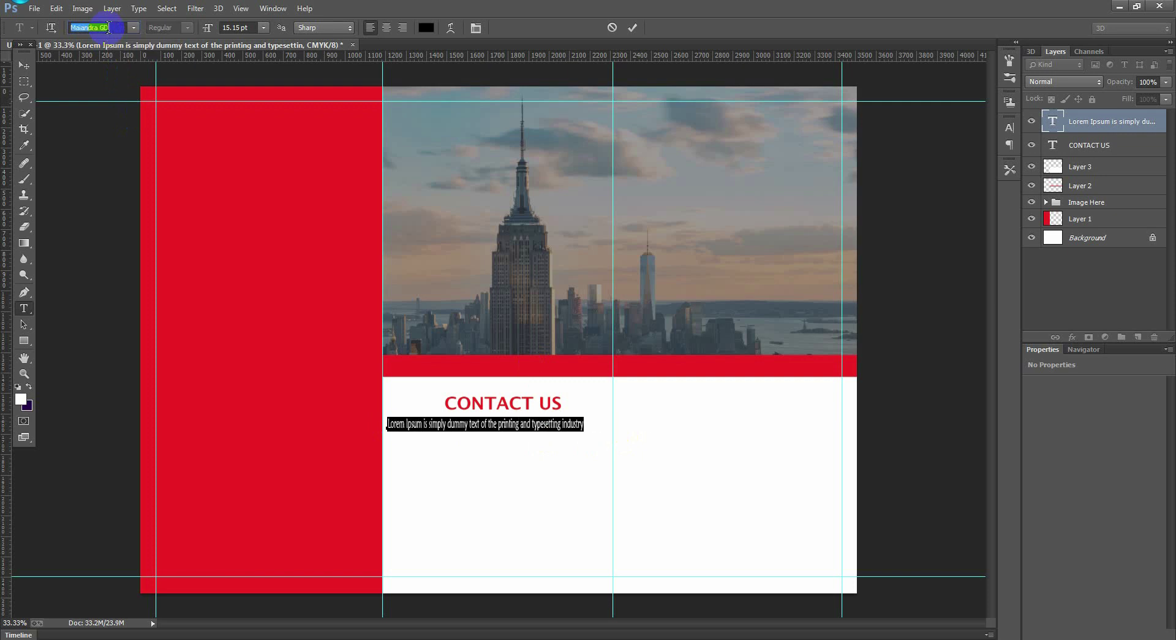
key("Down")
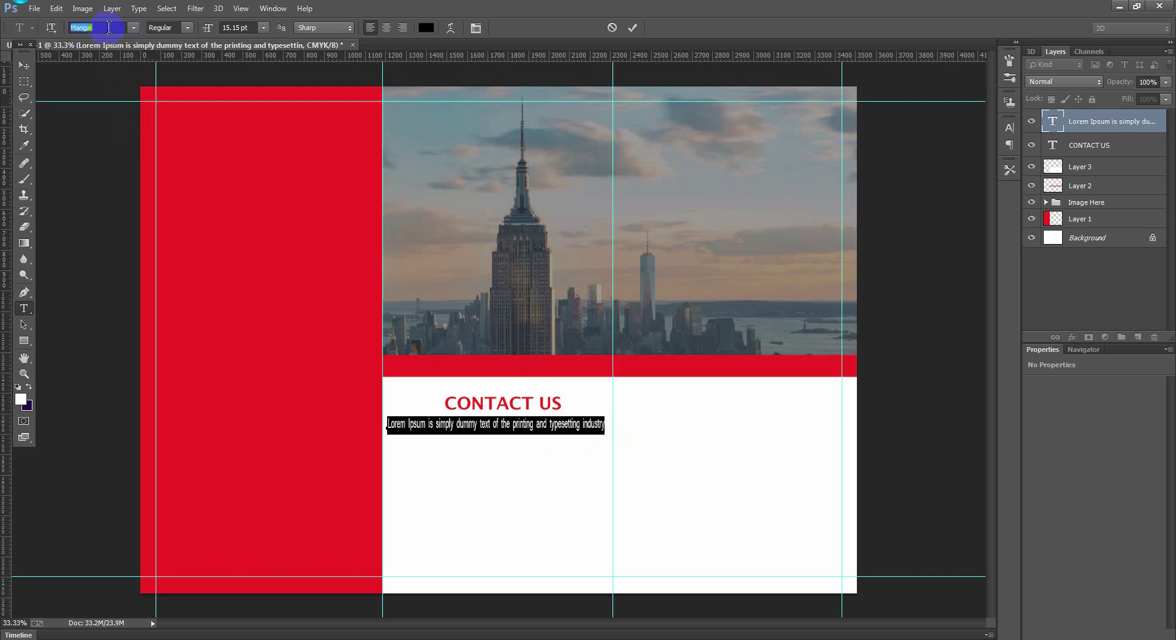
key("Down")
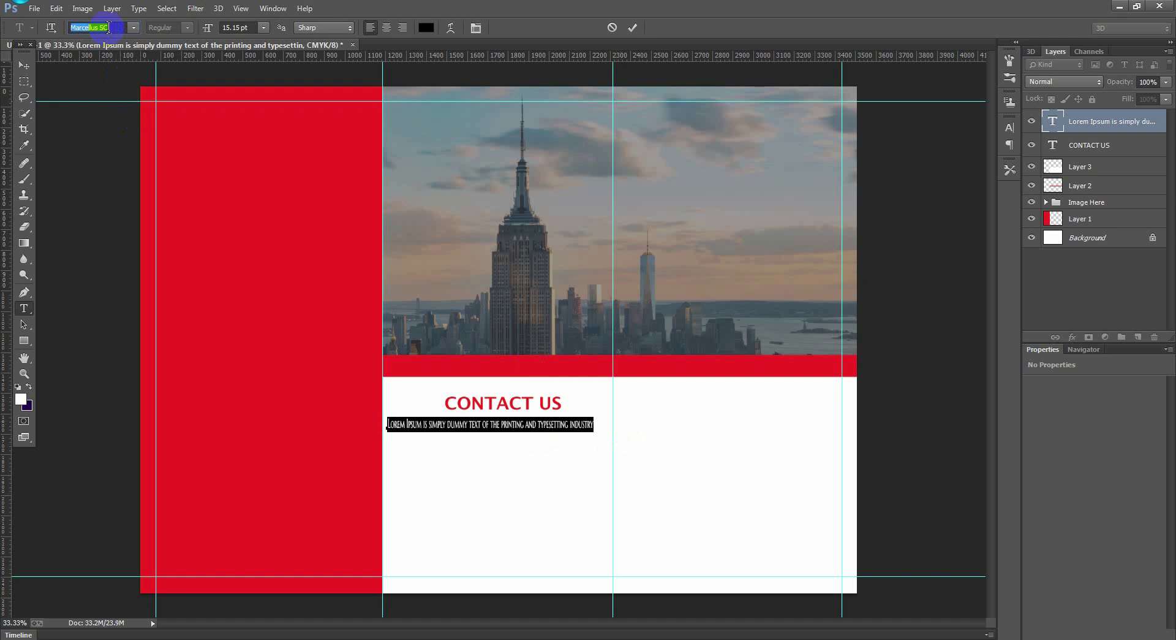
key("Down")
key("Down")
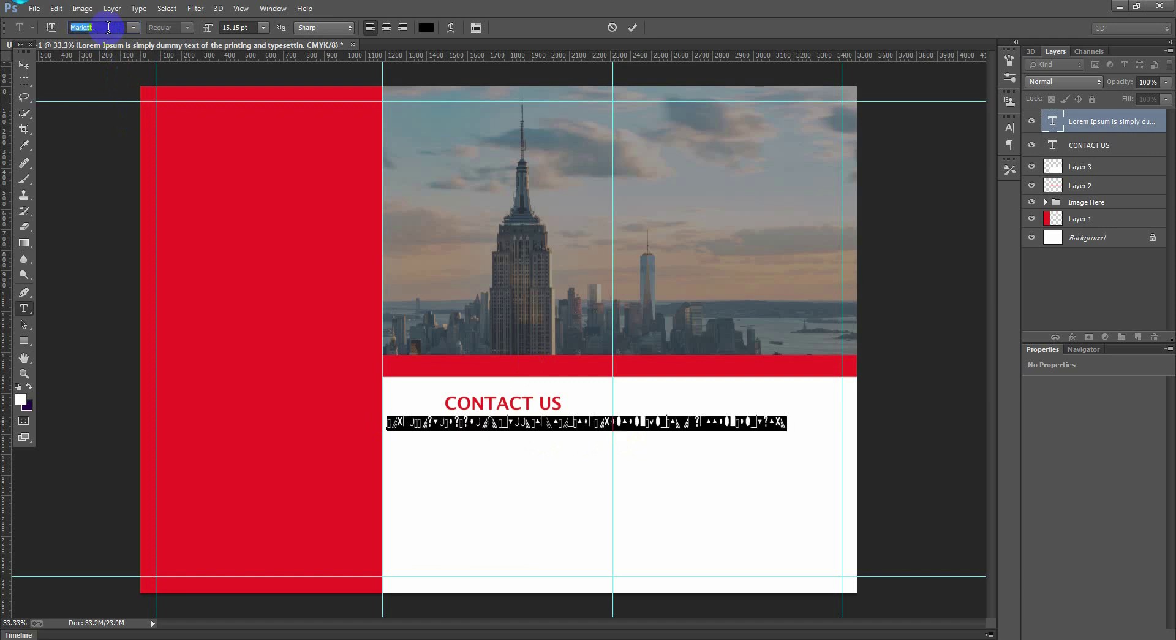
key("Down")
key("Down")
key("Down")
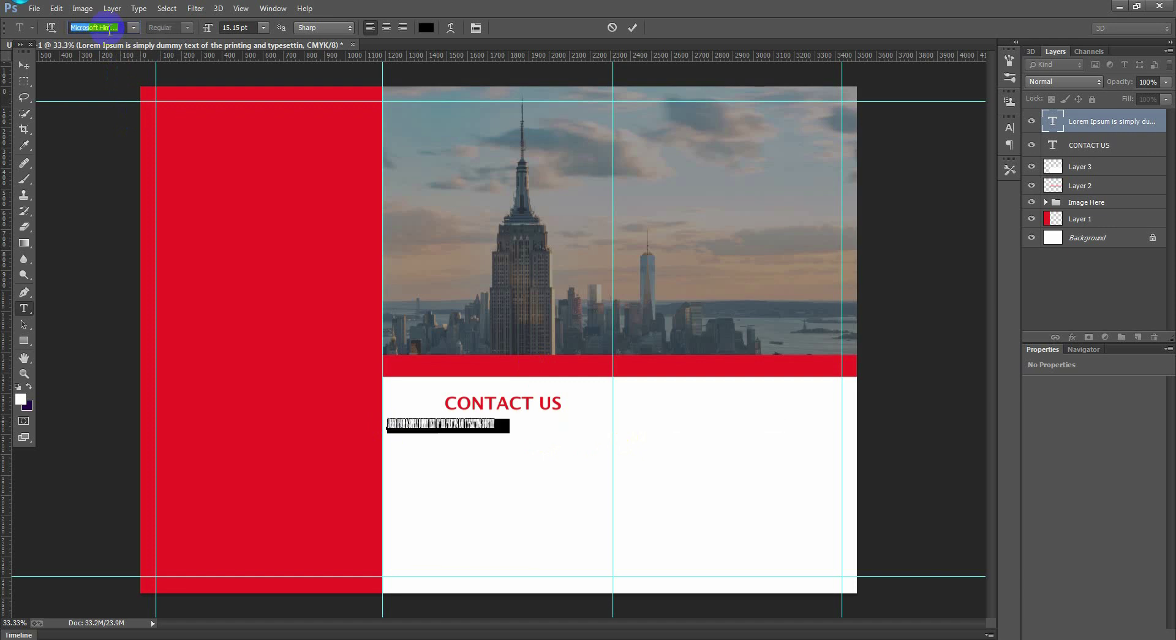
key("Down")
key("Down")
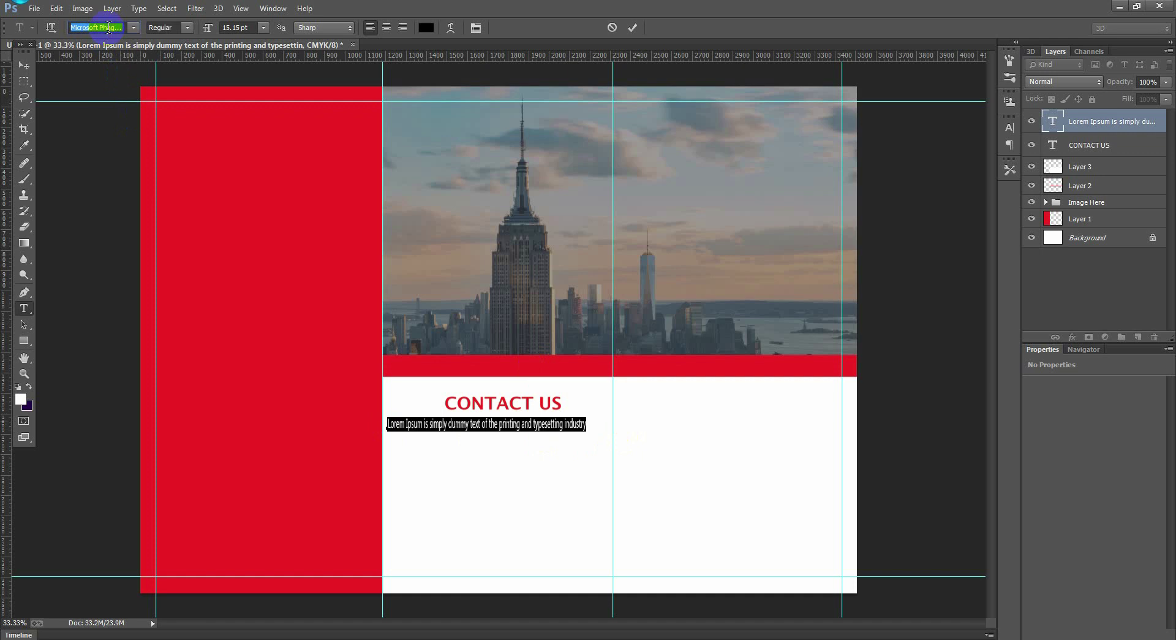
Stretch the Lorem Ipsum line slightly wider with Free Transform and commit it
left_click(24, 65)
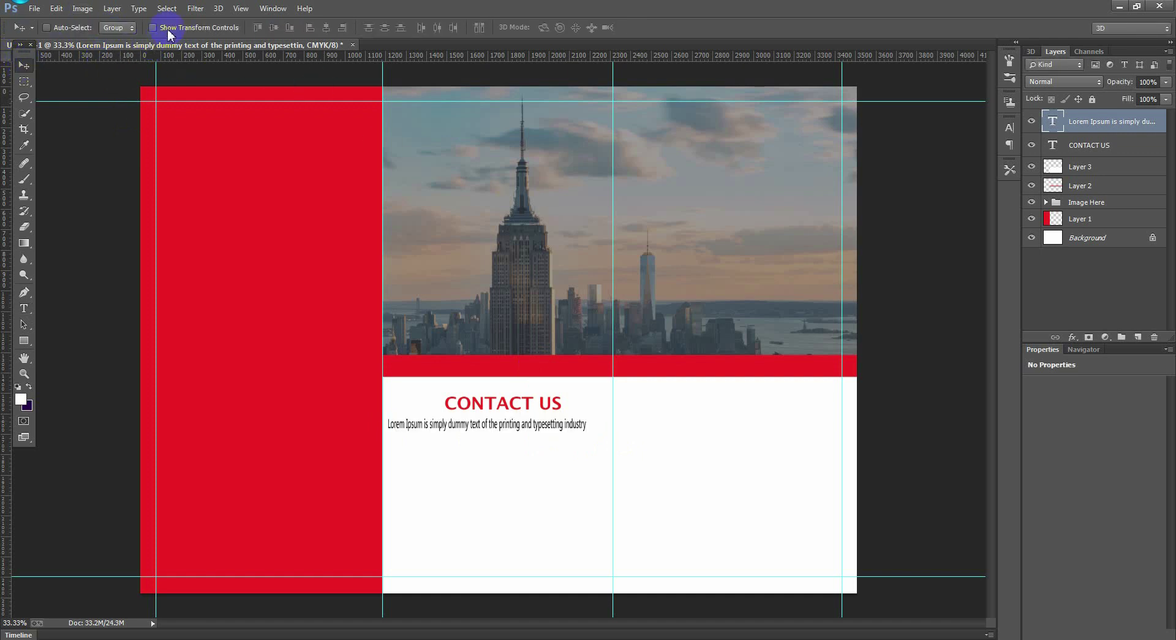
key("ctrl+t")
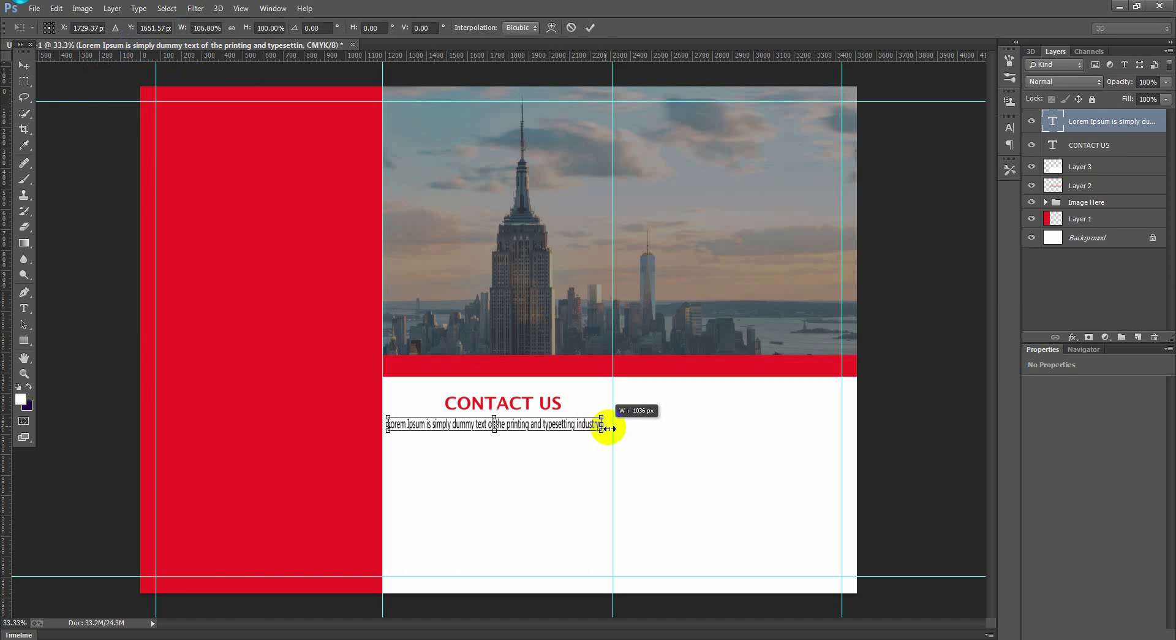
left_click_drag(603, 426, 614, 427)
left_click(590, 28)
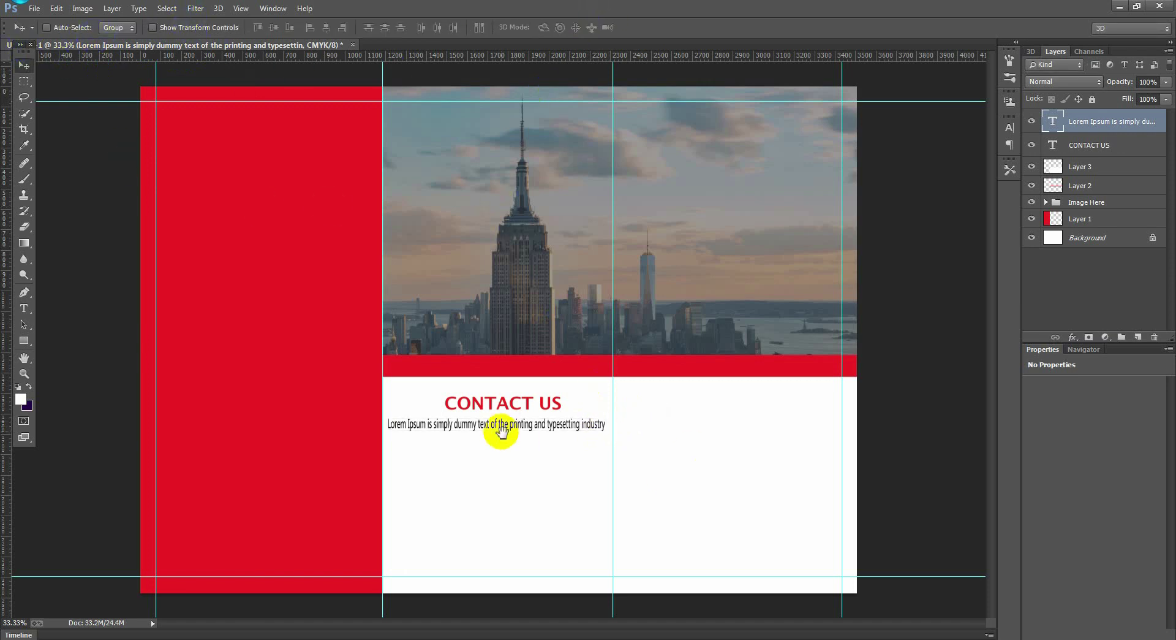
Alt-drag a duplicate of the line below, then undo back to a single copy
left_click_drag(443, 430, 443, 460)
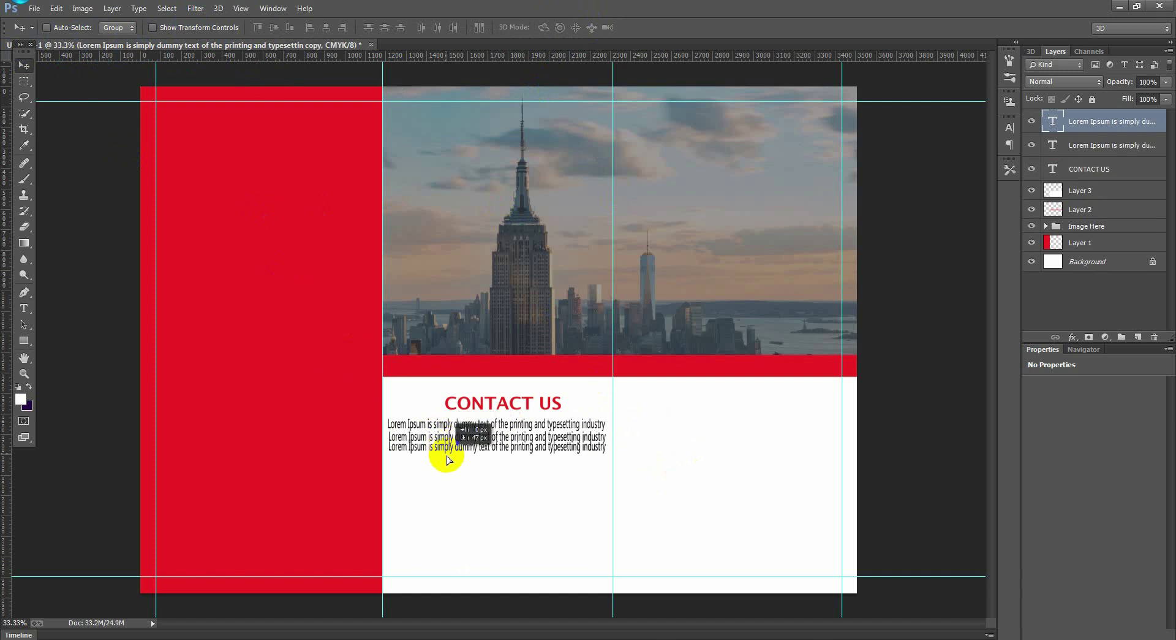
key("ctrl+alt+z")
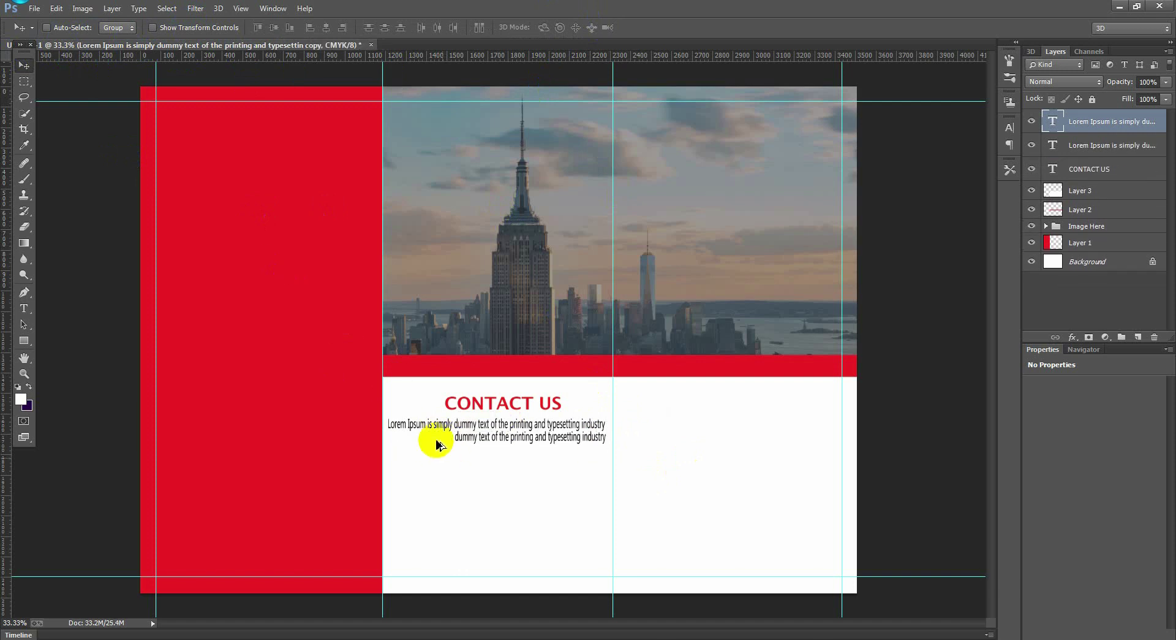
key("ctrl+alt+z")
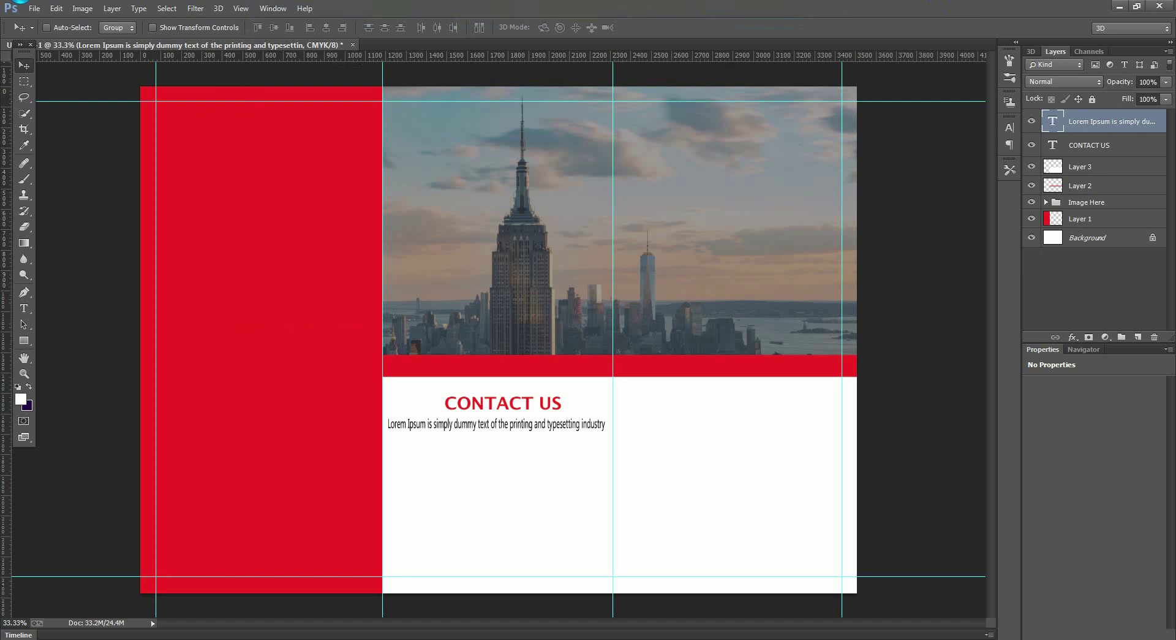
Copy the WordPad sentence 'Lorem Ipsum has been the industry's standard dummy text' and return to Photoshop
left_click(698, 12)
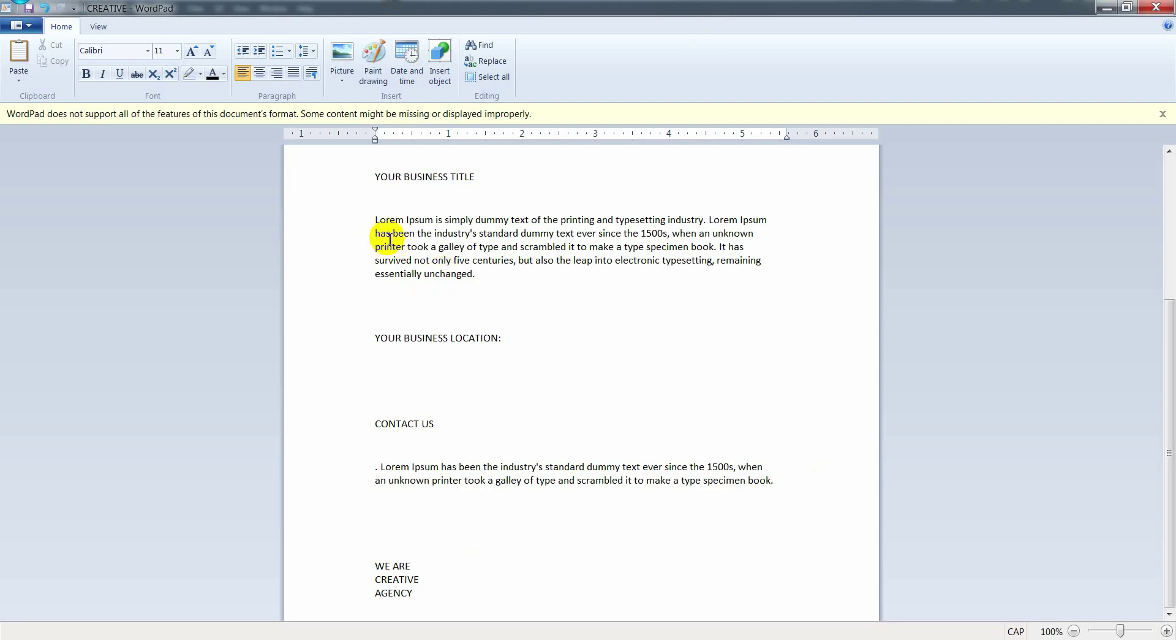
left_click(453, 31)
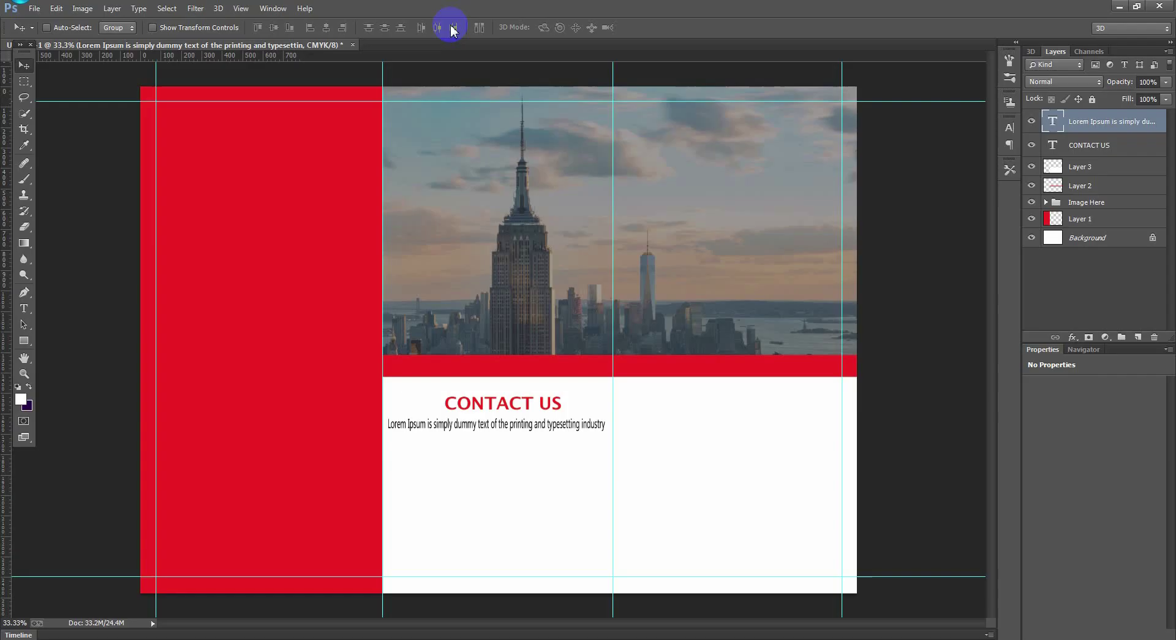
left_click(611, 16)
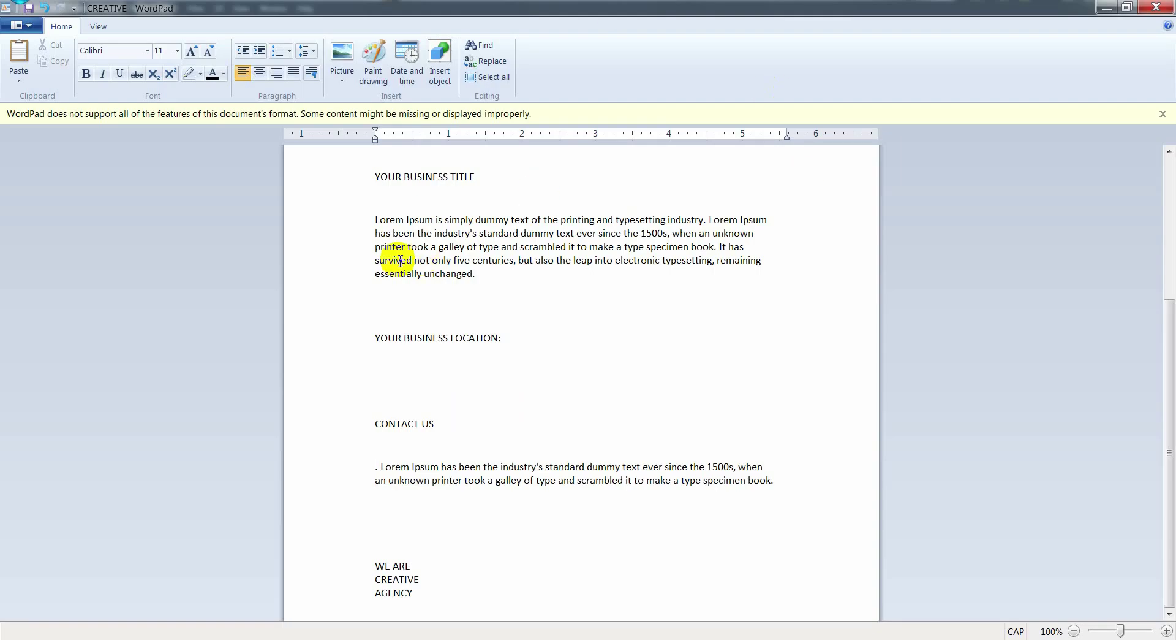
mouse_move(708, 221)
left_mouse_down()
mouse_move(552, 240)
mouse_move(548, 252)
mouse_move(757, 239)
mouse_move(722, 248)
left_mouse_up()
key("ctrl+c")
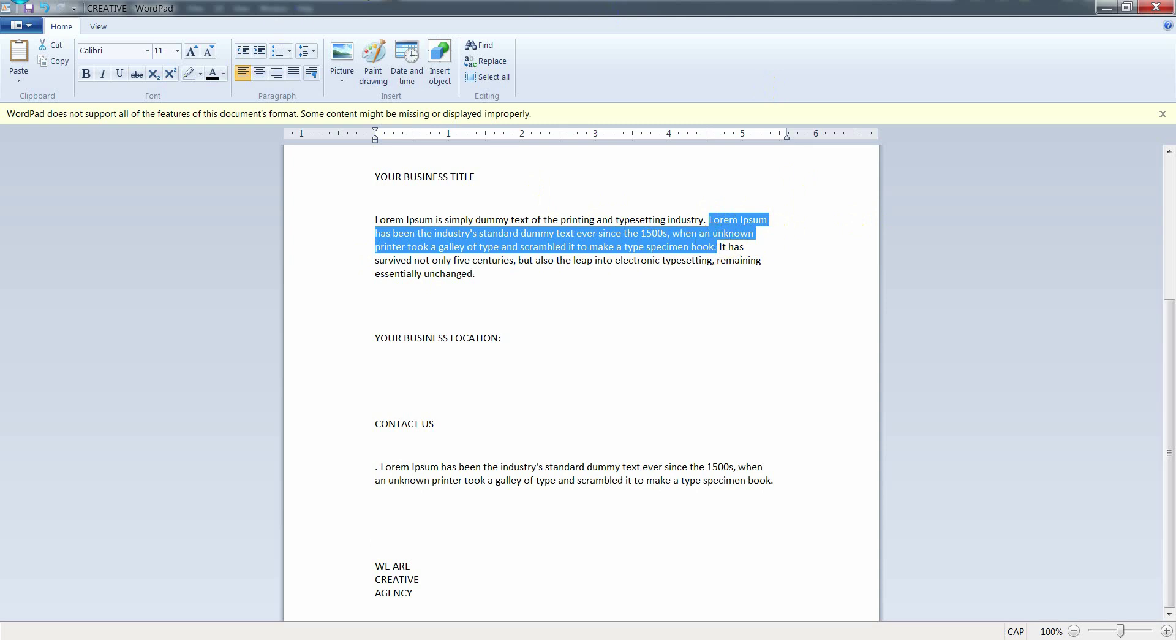
left_click(279, 86)
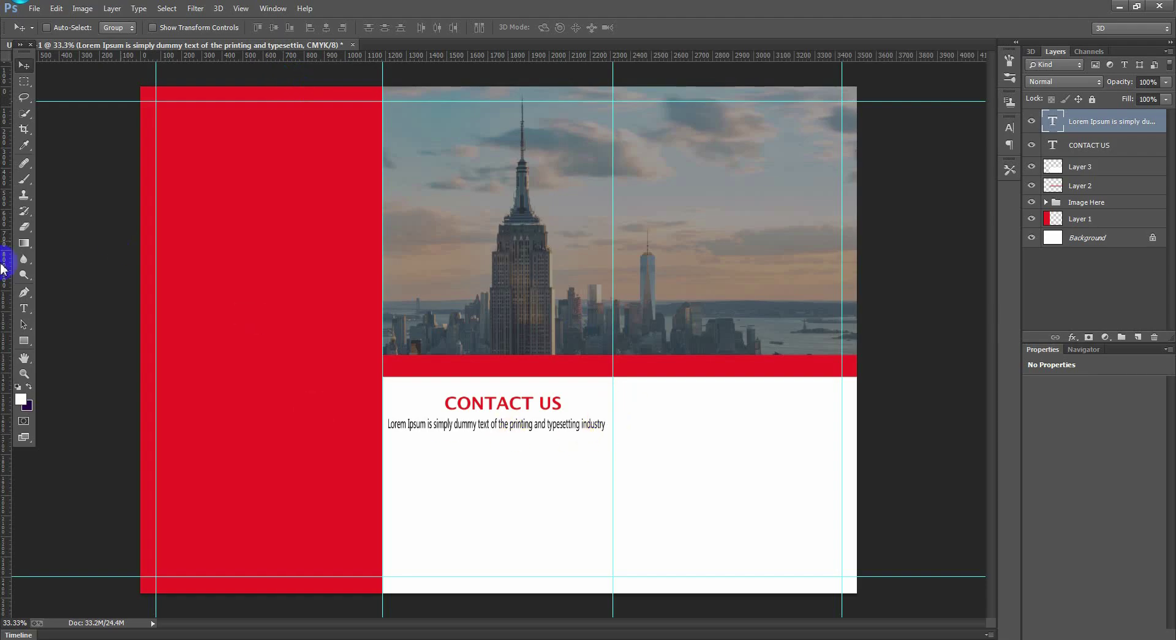
left_click(24, 308)
left_click(561, 427)
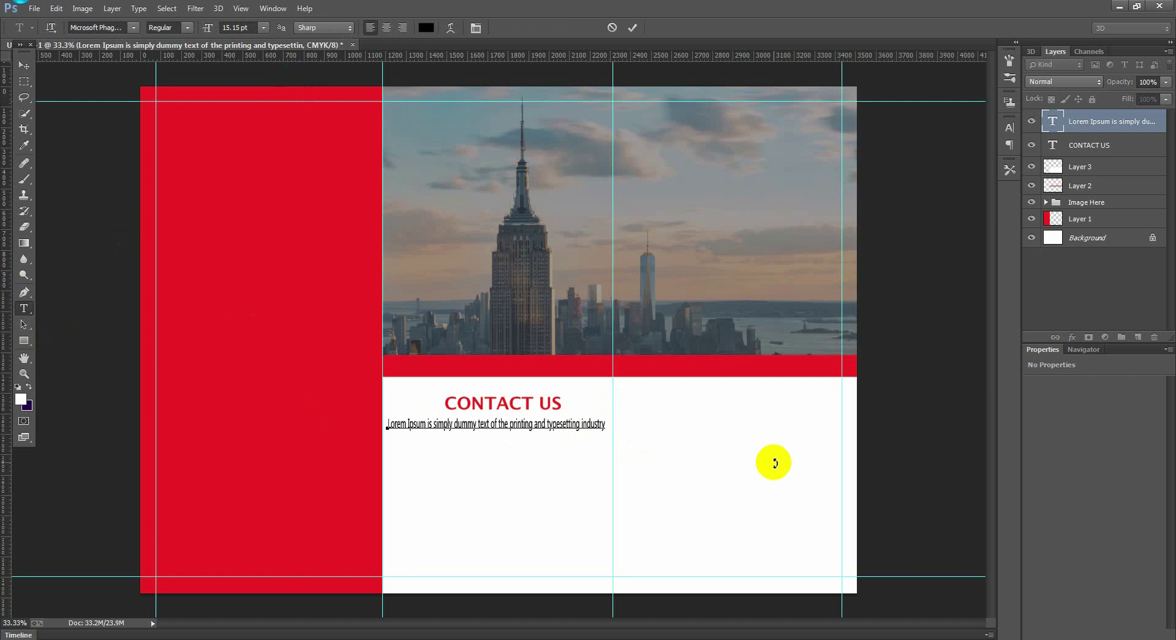
key("ctrl+v")
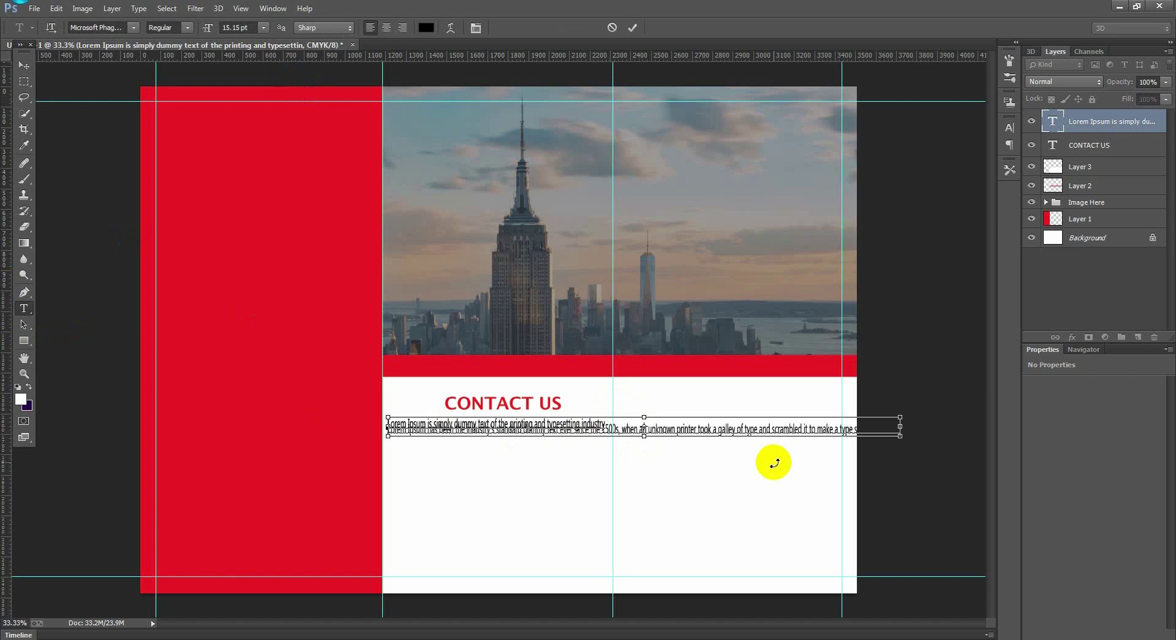
key("ctrl+z")
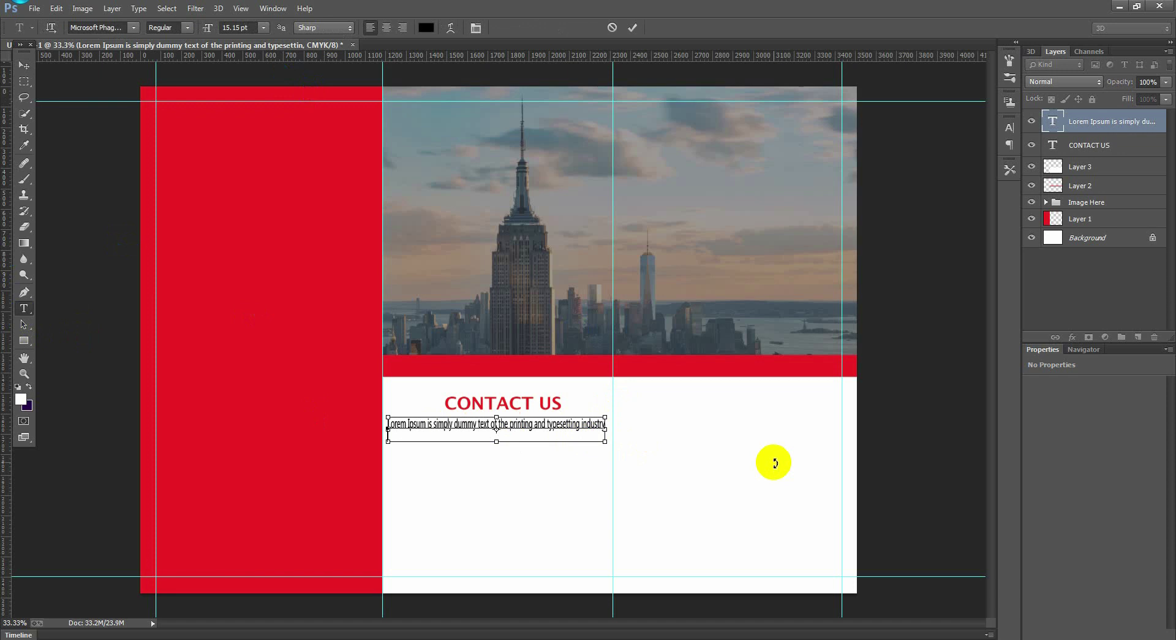
key("ctrl+v")
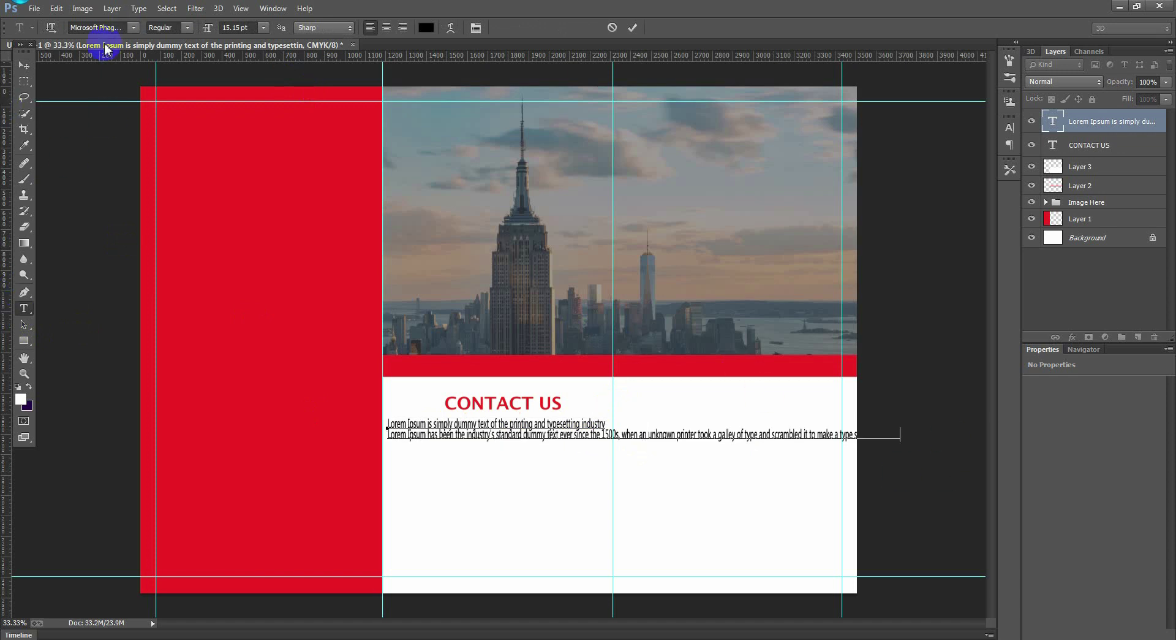
left_click(23, 65)
left_click(153, 27)
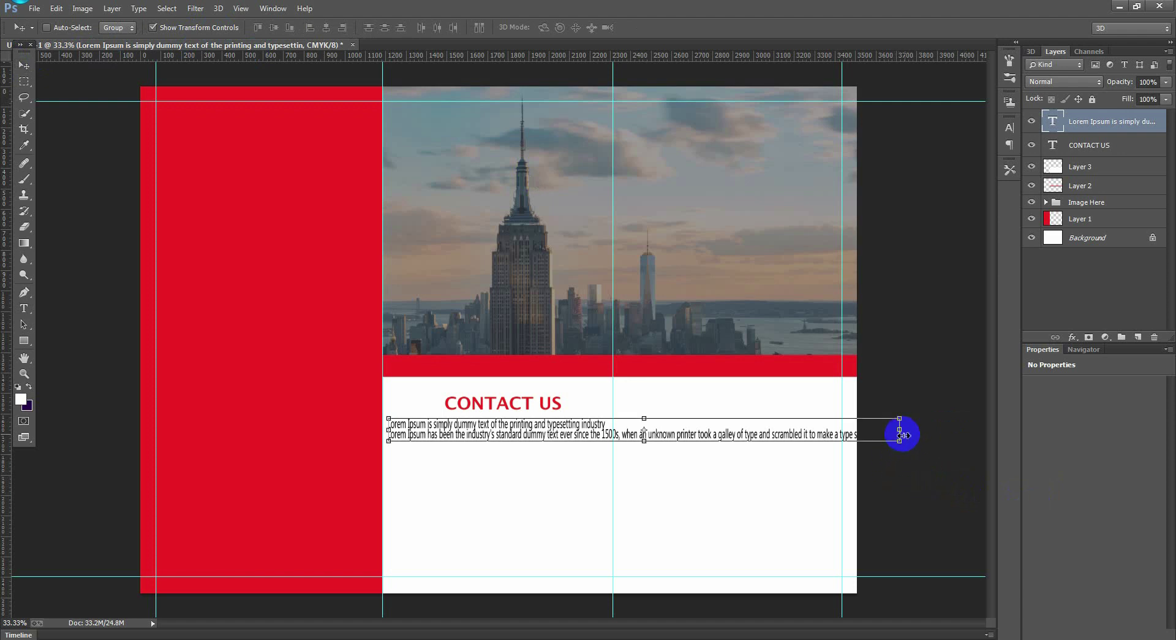
mouse_move(899, 429)
left_mouse_down()
mouse_move(833, 435)
mouse_move(848, 434)
left_mouse_up()
left_click(590, 27)
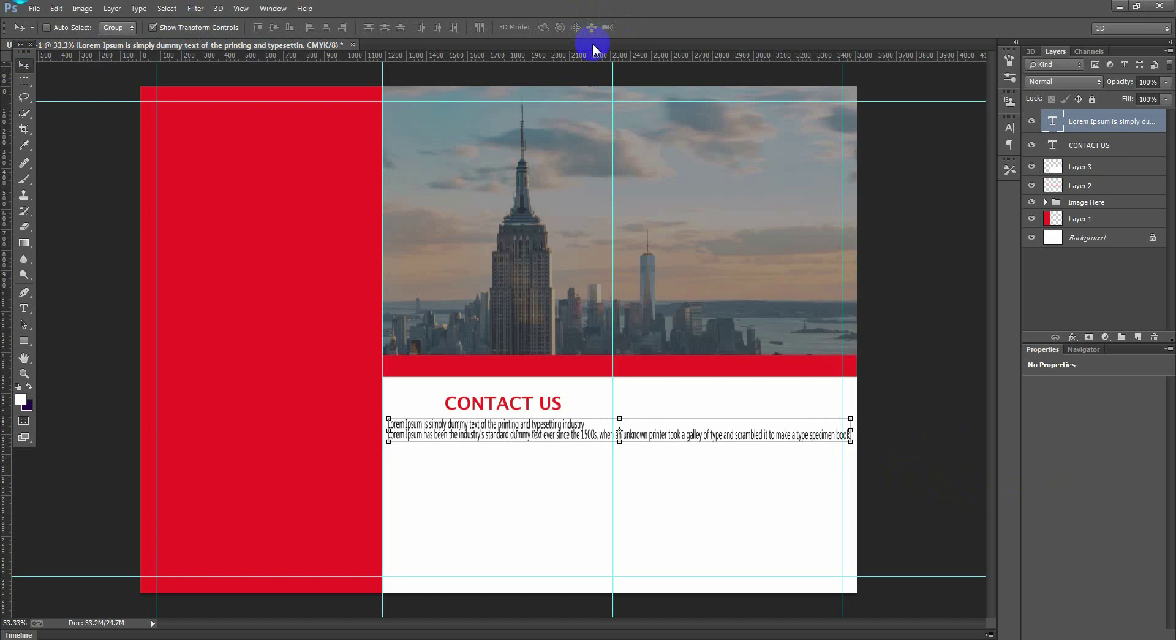
key("ctrl+alt+z")
key("ctrl+alt+z")
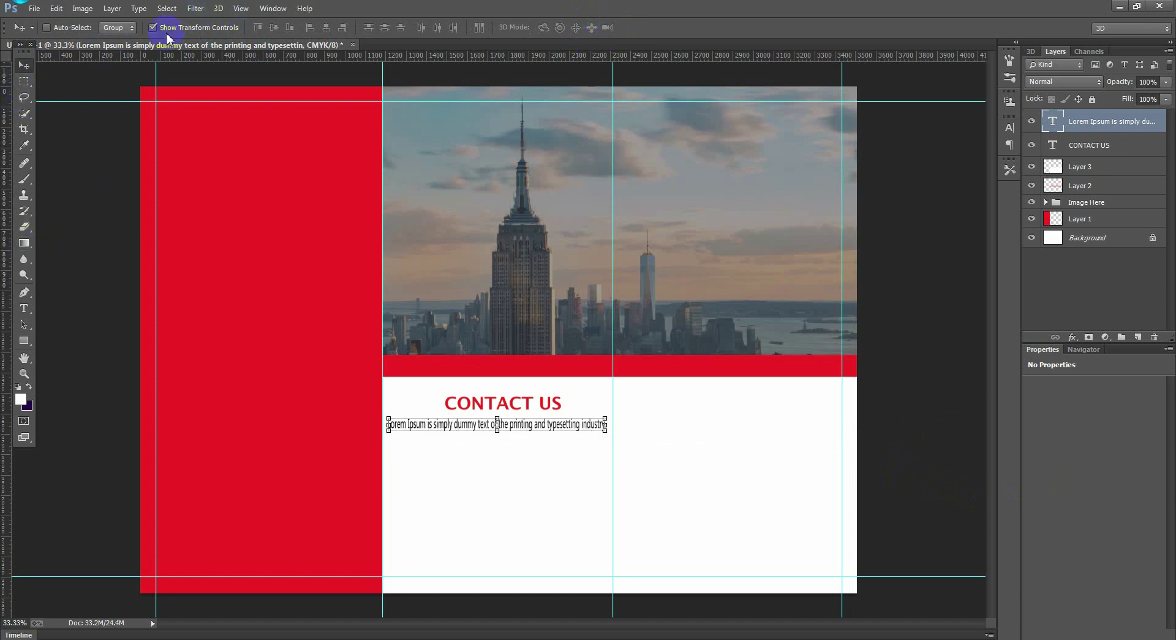
left_click(24, 308)
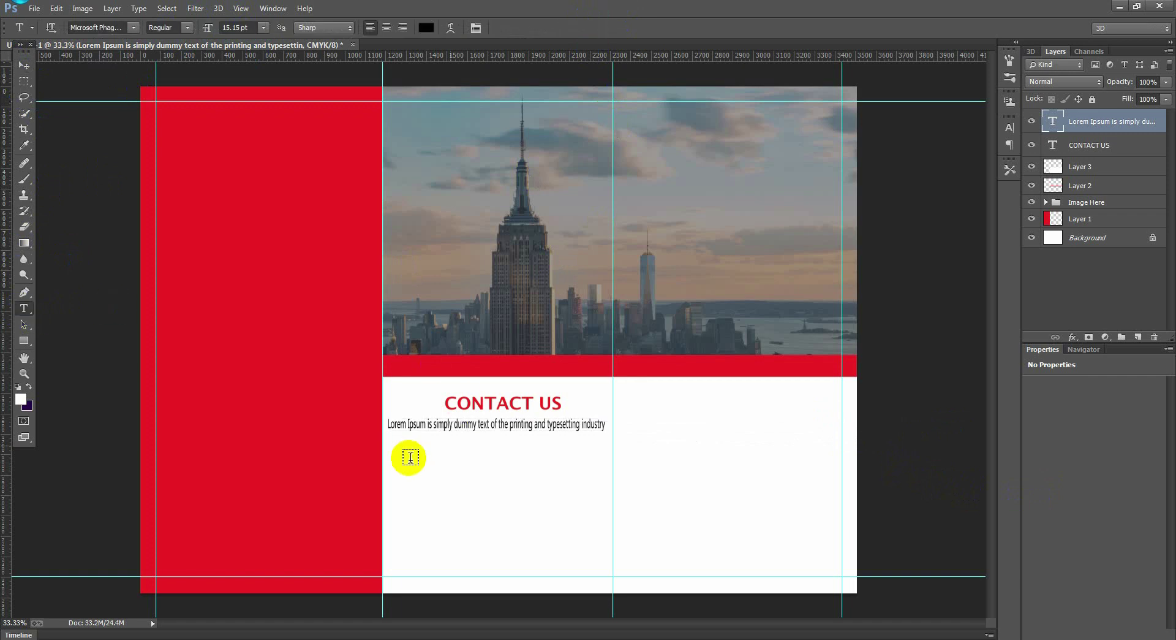
Paste the copied sentence as a new text layer below the body text
left_click(388, 448)
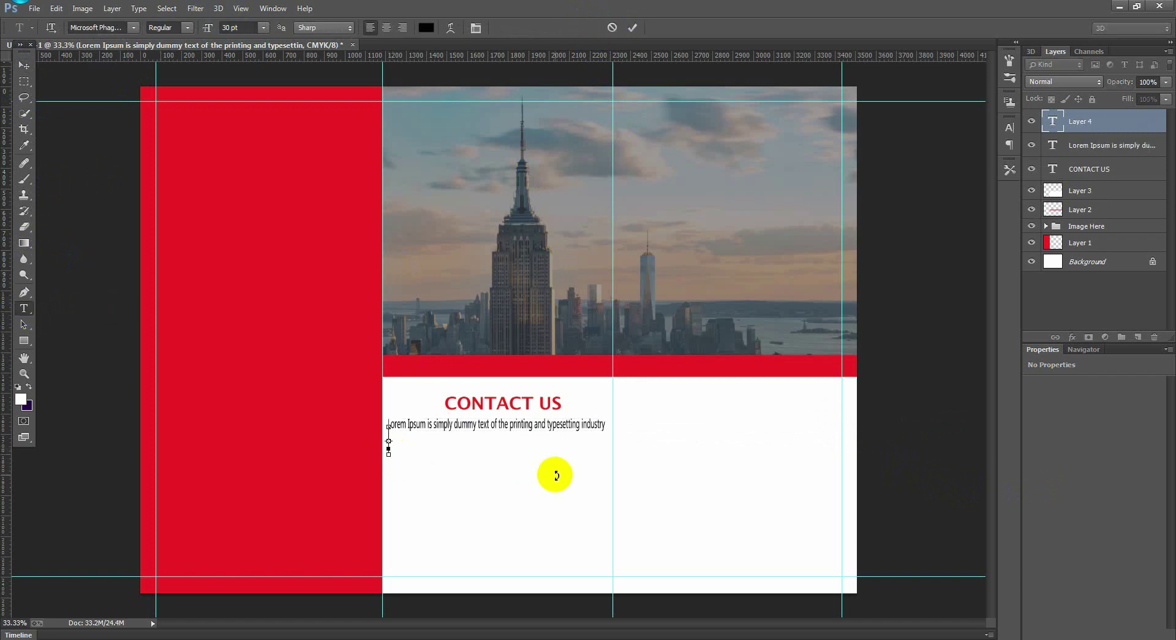
key("ctrl+v")
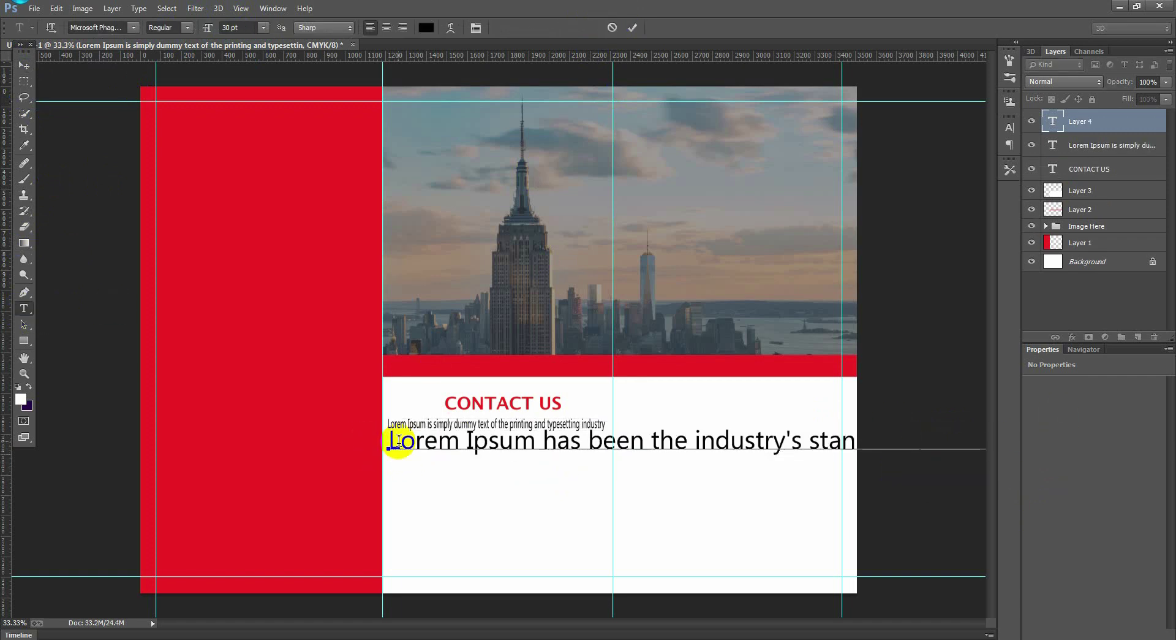
left_click(398, 439)
left_click(632, 29)
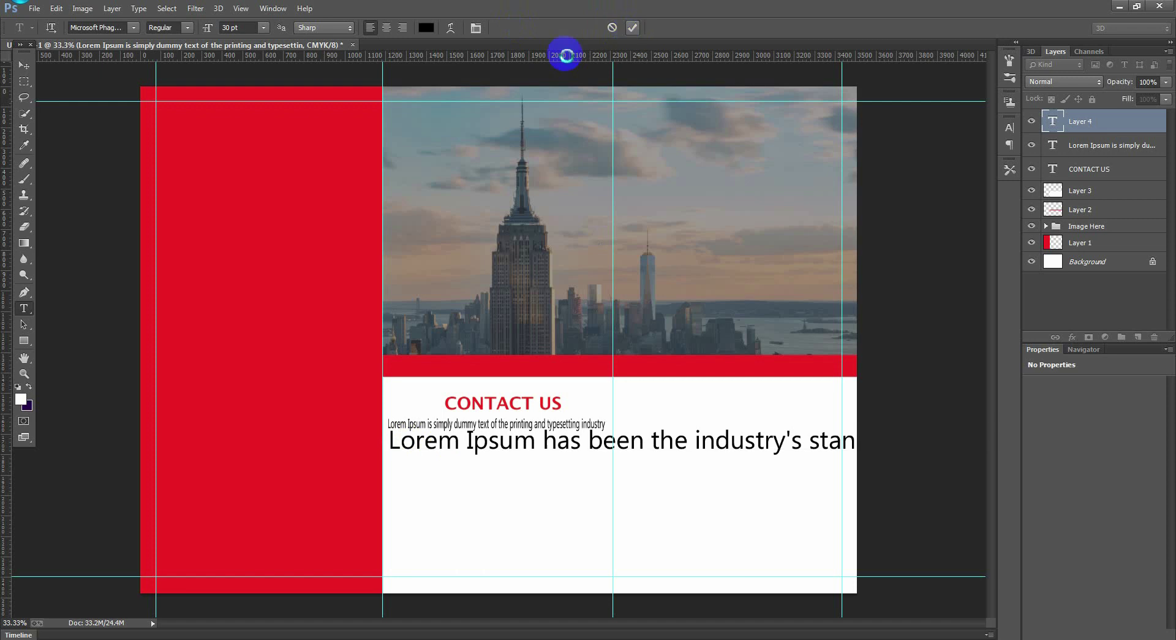
Scale the large pasted text down, reducing its height and shifting it left
left_click(495, 423)
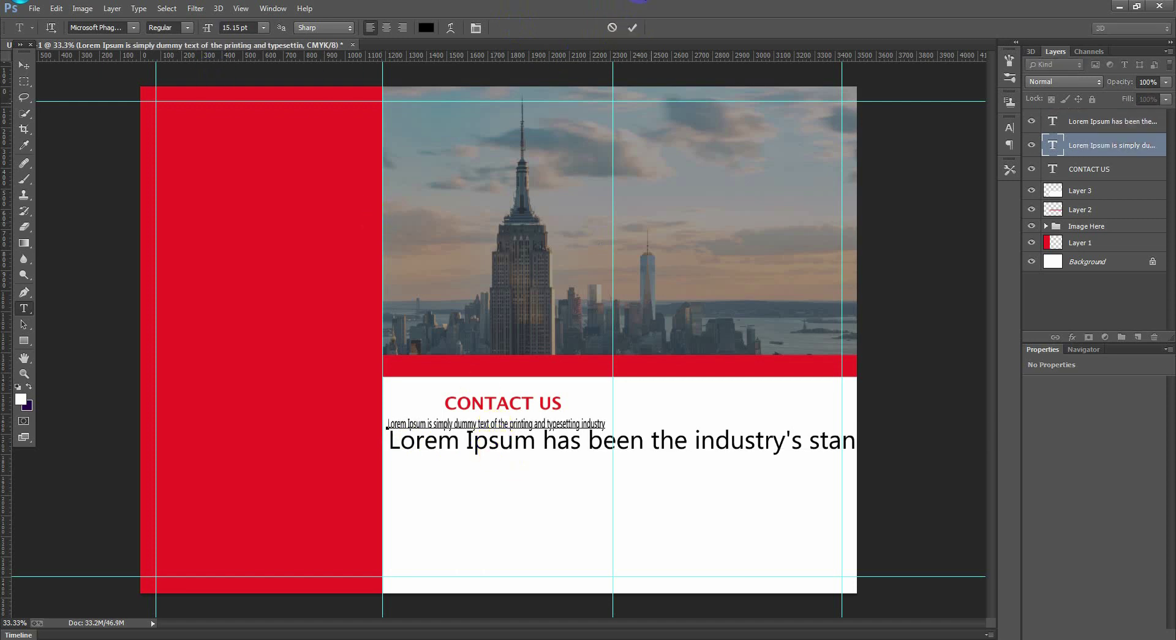
left_click(633, 28)
left_click(513, 442)
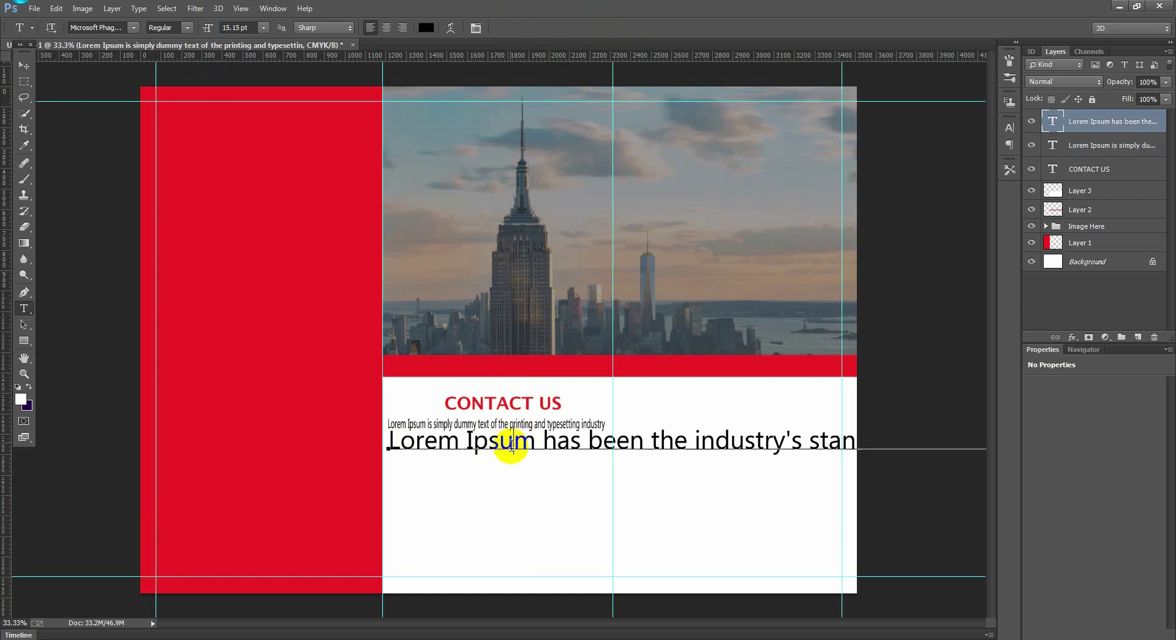
left_click(24, 65)
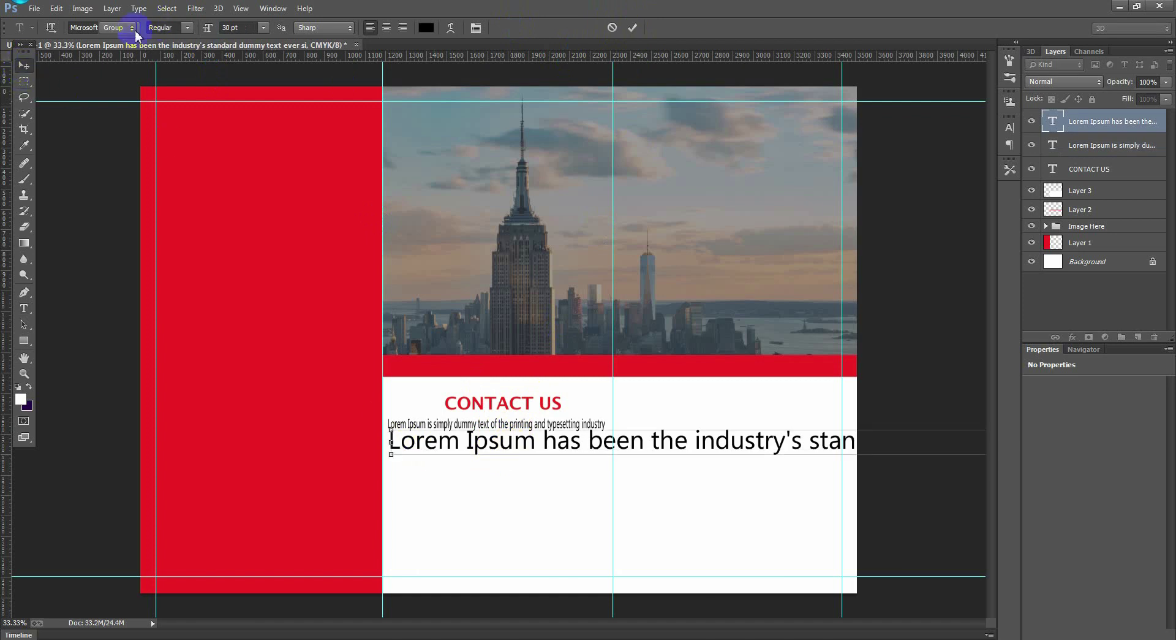
mouse_move(391, 441)
left_mouse_down()
mouse_move(844, 457)
mouse_move(459, 395)
mouse_move(477, 339)
left_mouse_up()
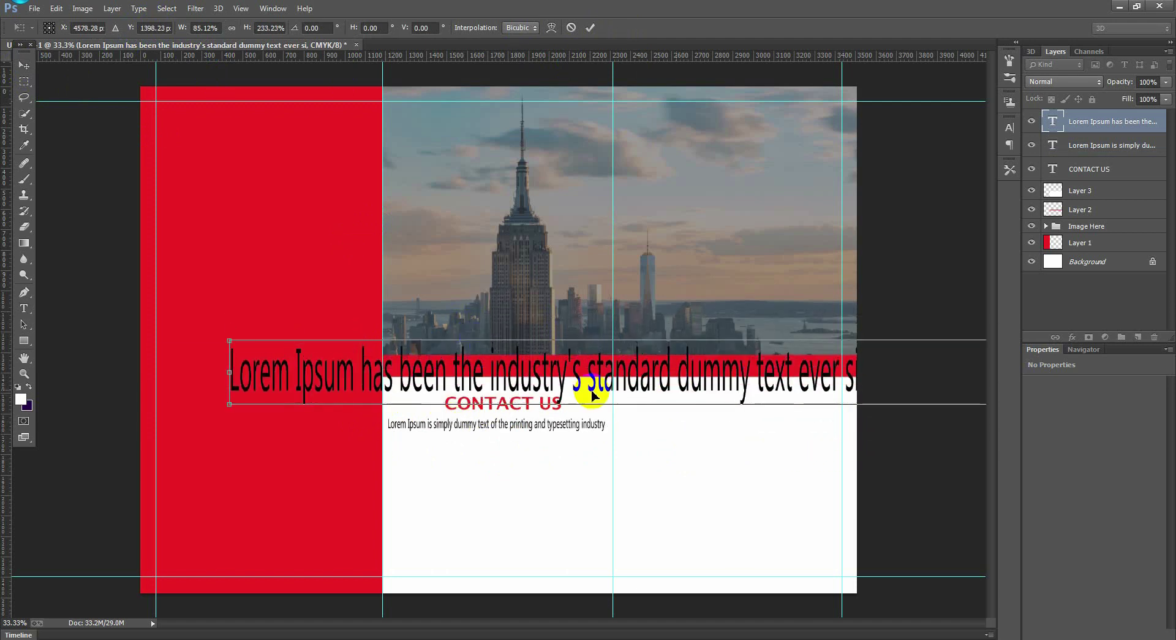
mouse_move(591, 368)
left_mouse_down()
mouse_move(407, 391)
mouse_move(224, 392)
left_mouse_up()
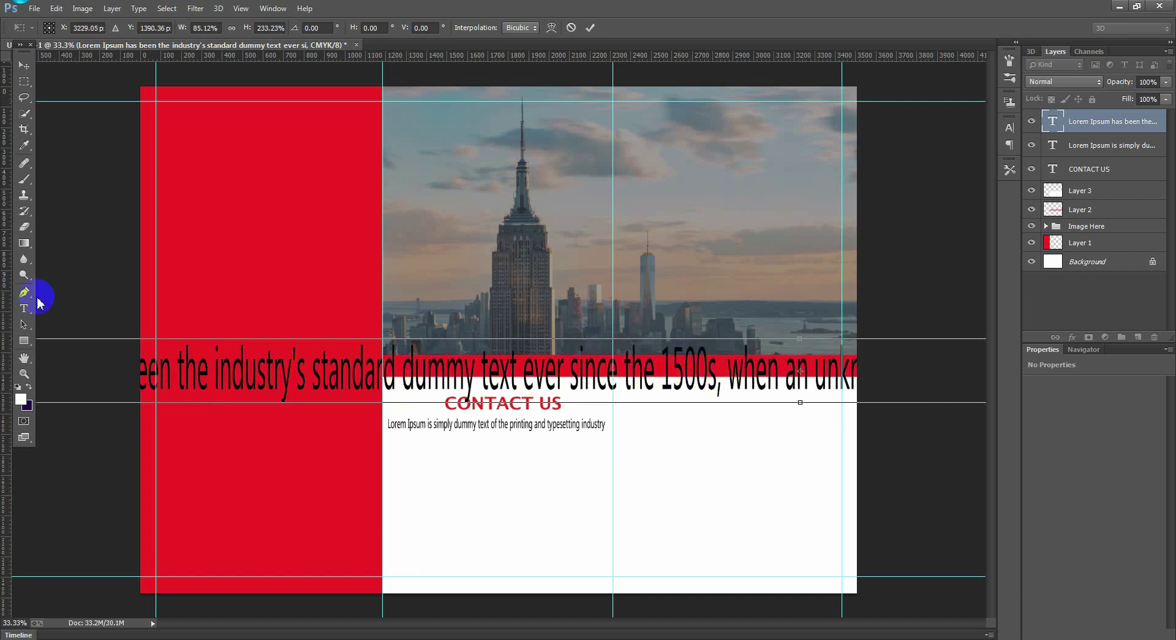
left_click(29, 315)
left_click(567, 239)
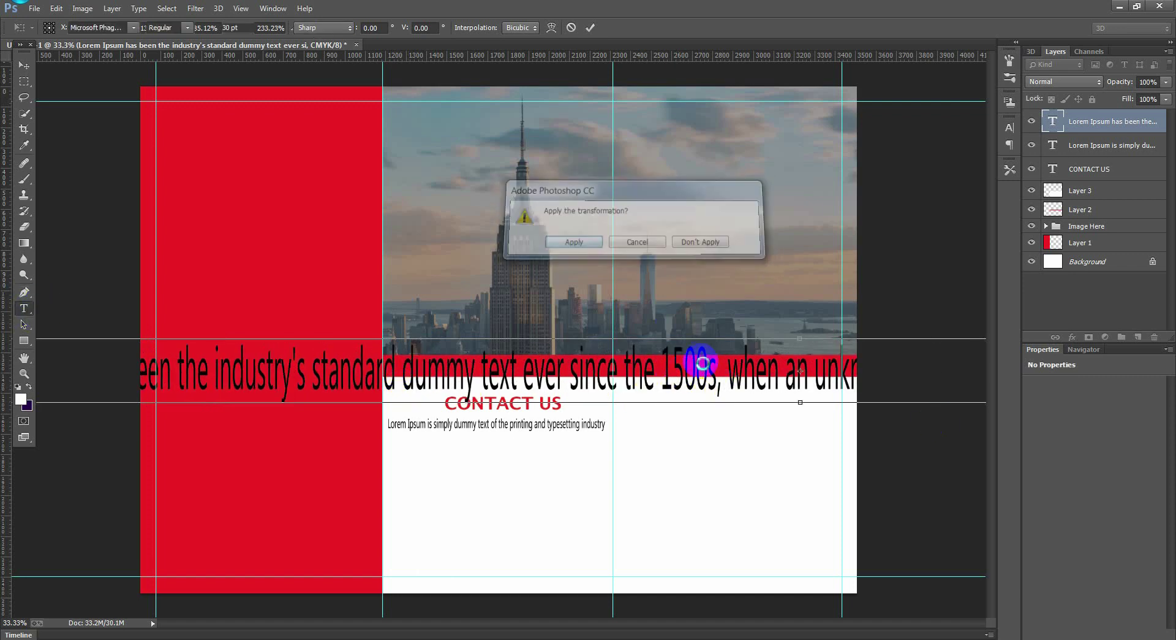
Break the text after '1500s' and delete the words following 'make a type'
left_click(723, 369)
key("Return")
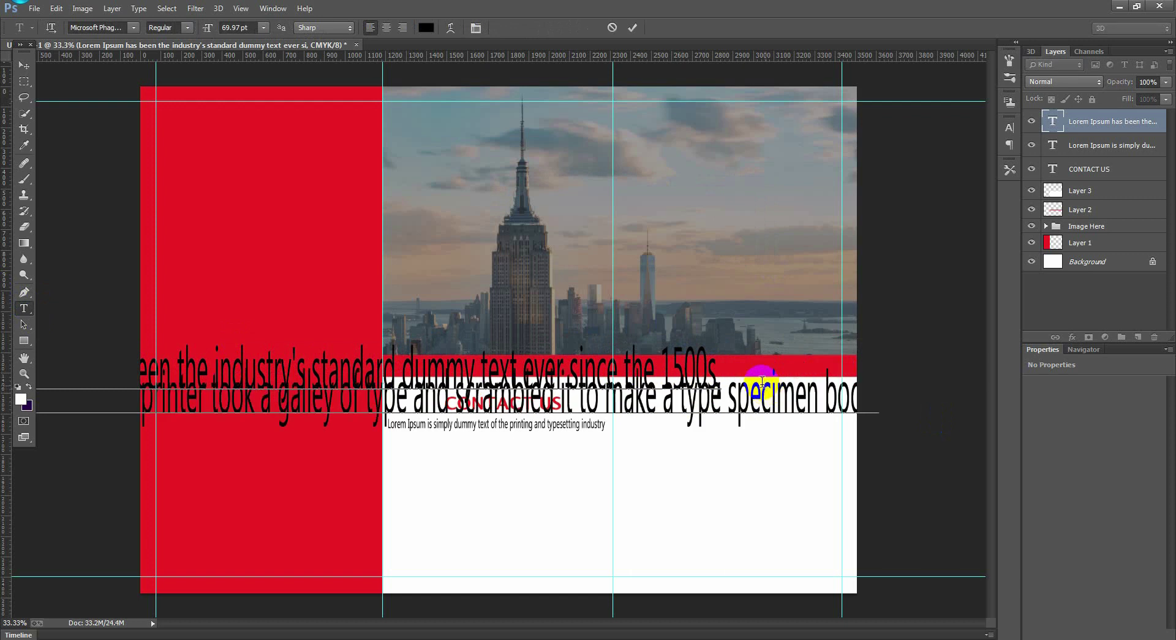
left_click(640, 380)
left_click_drag(422, 393, 414, 392)
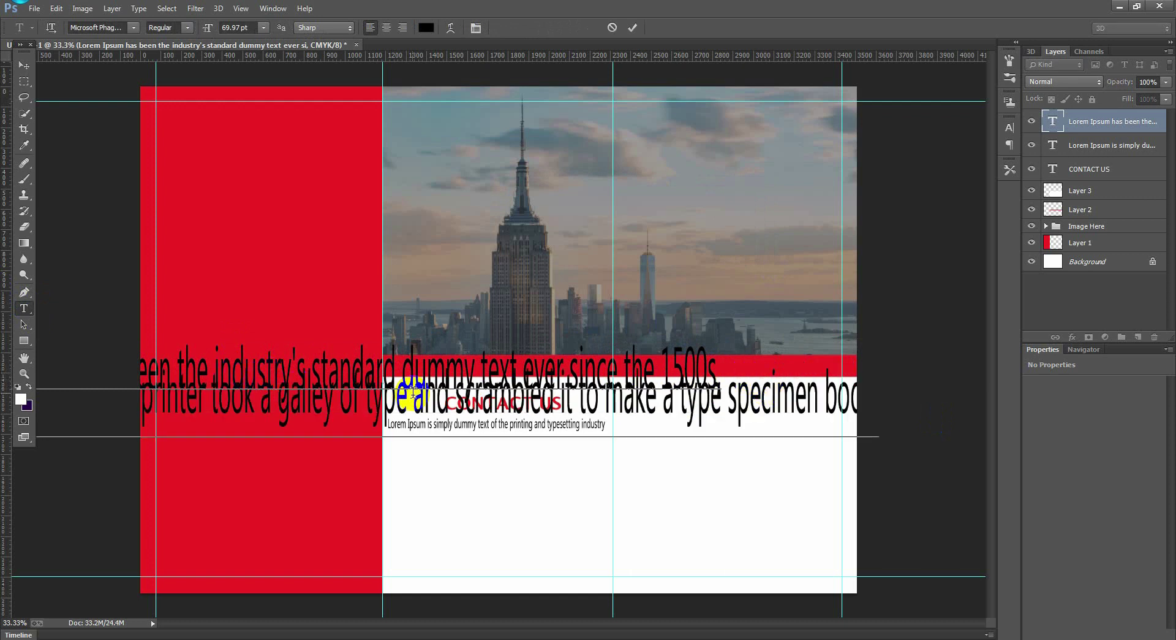
left_click(735, 93)
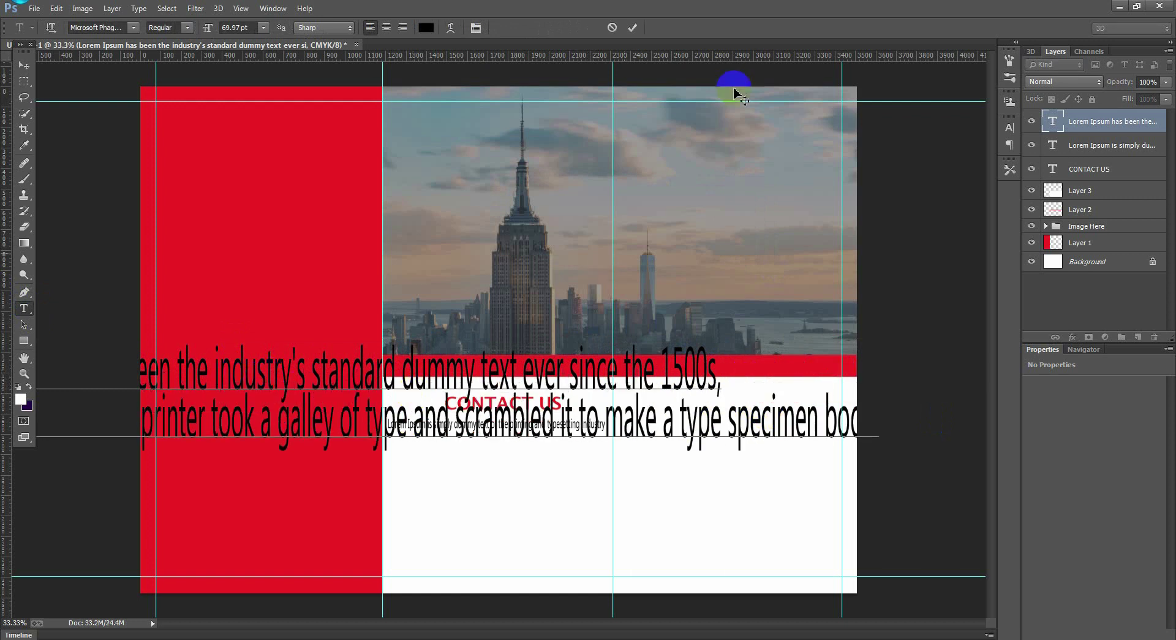
left_click(633, 28)
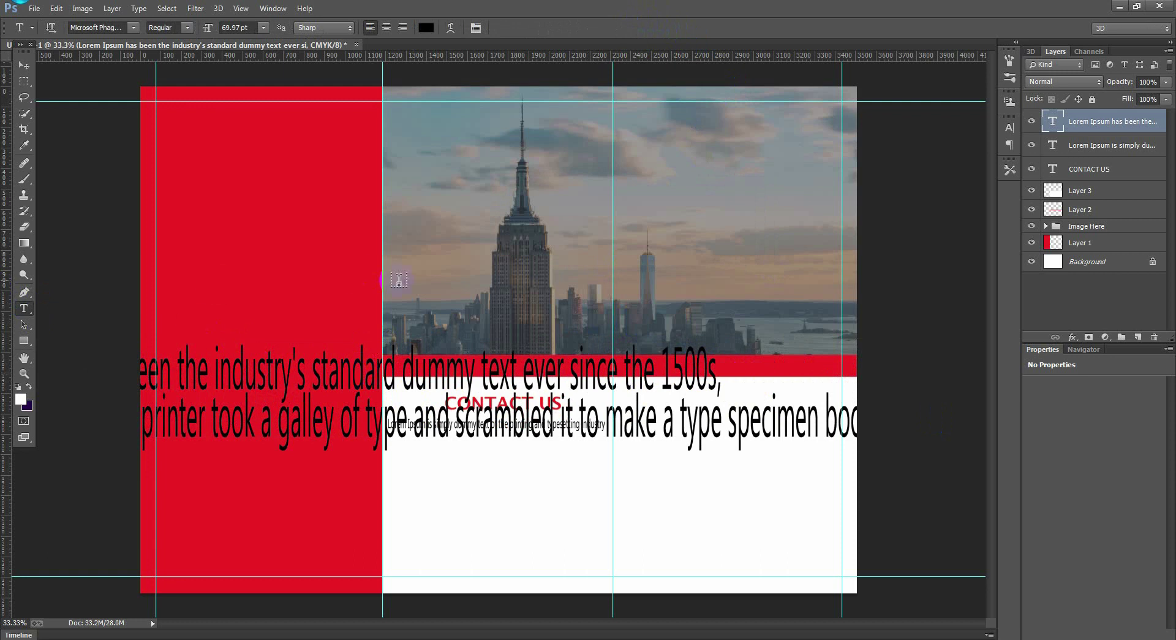
left_click(728, 421)
key("shift+End")
key("BackSpace")
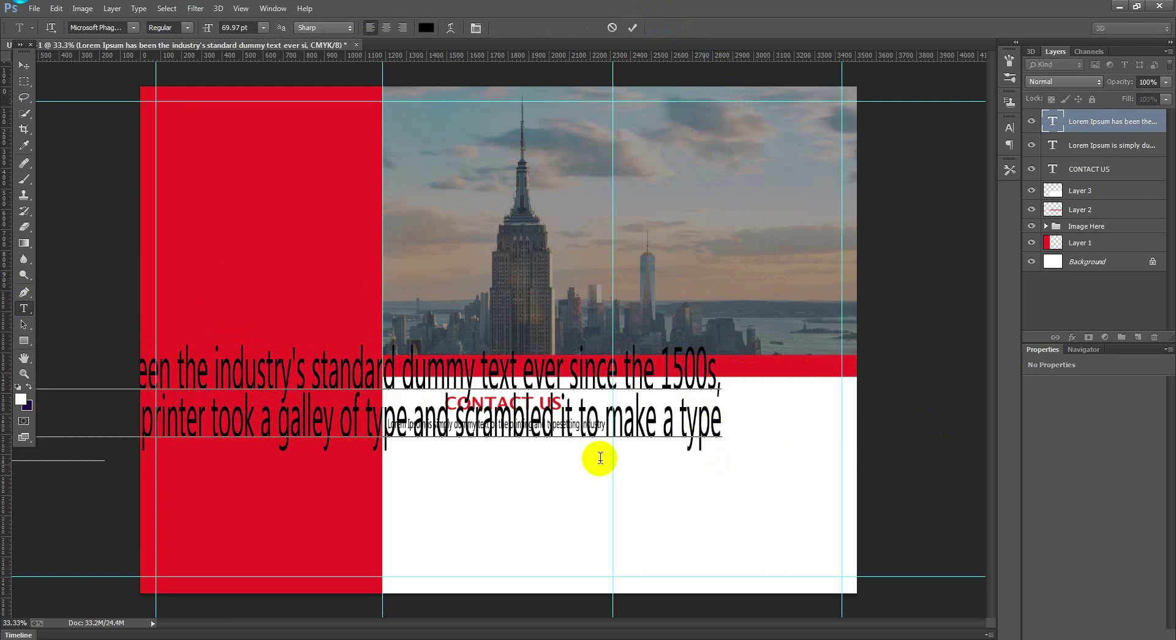
left_click(50, 28)
left_click(28, 72)
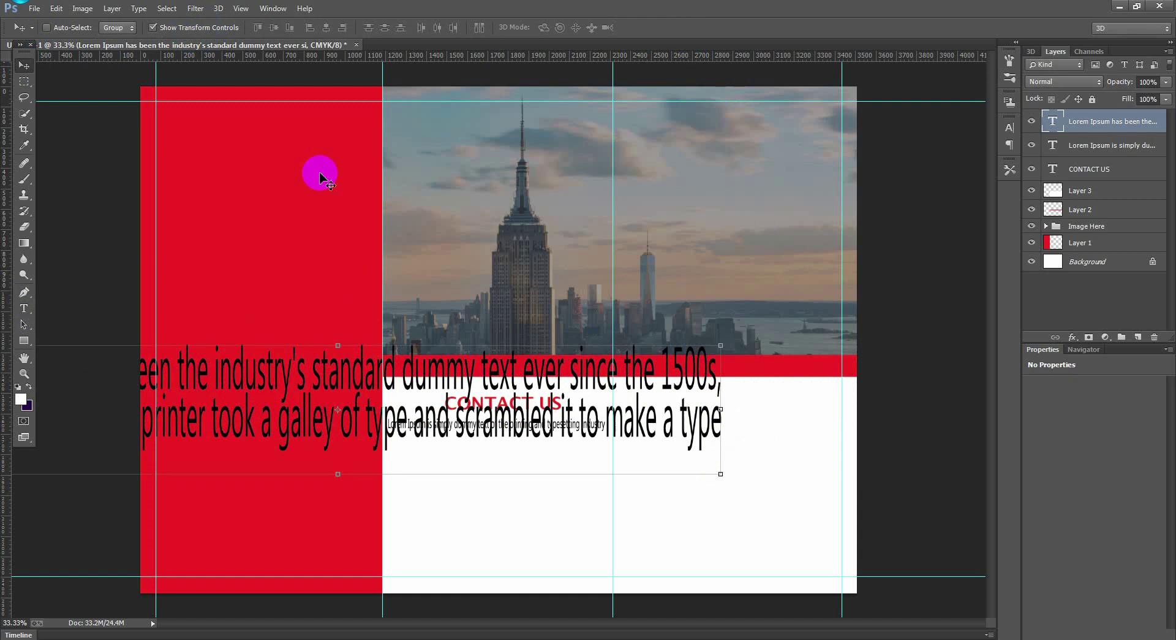
Scale the large text proportionally into a small block and hide the panels
mouse_move(720, 474)
left_mouse_down()
mouse_move(394, 416)
mouse_move(427, 416)
left_mouse_up()
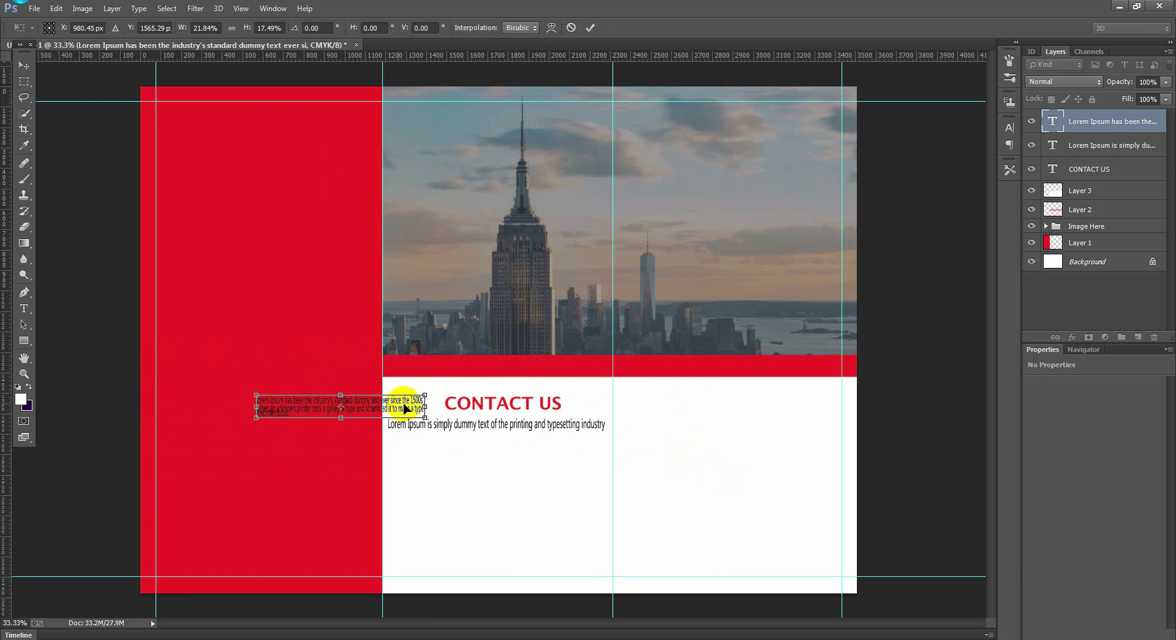
left_click(590, 26)
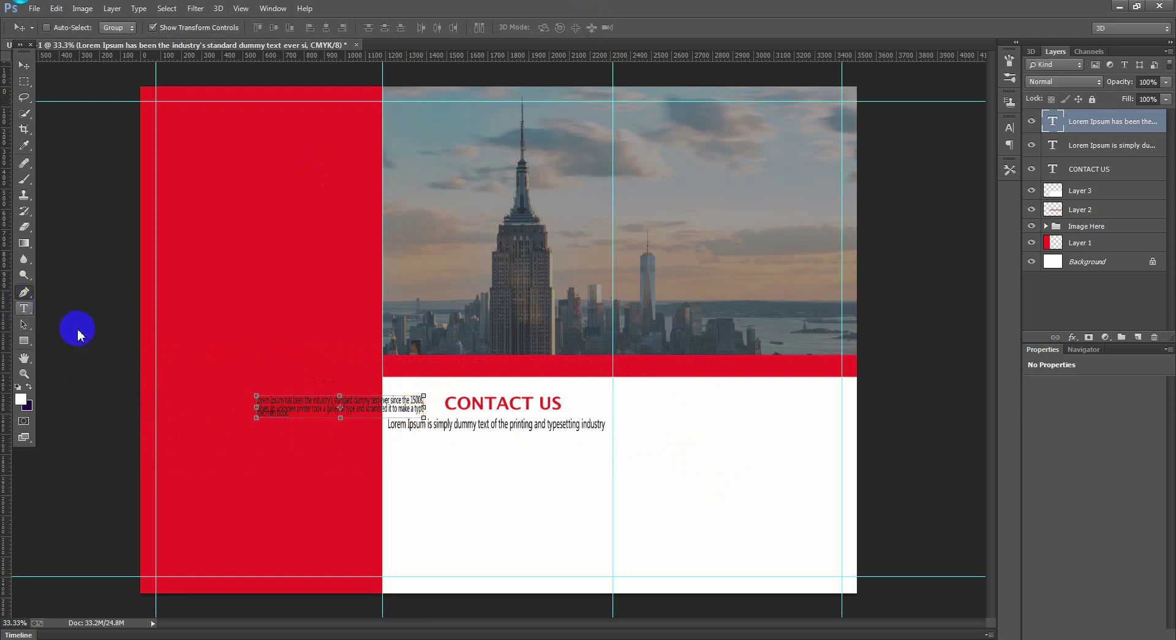
key("p")
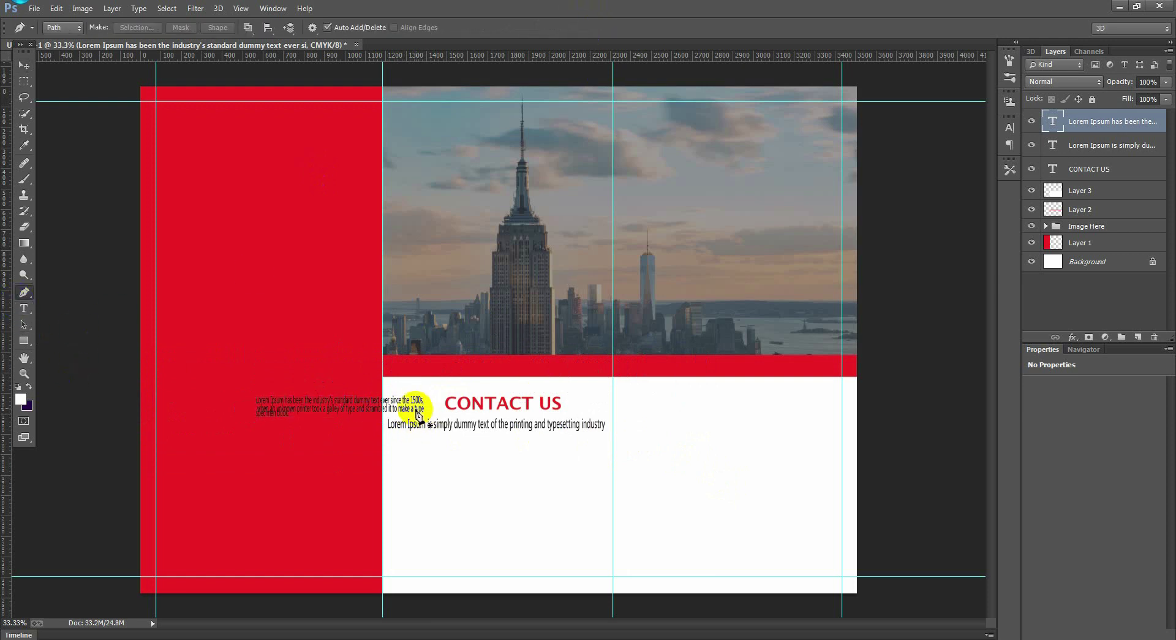
key("Tab")
key("Tab")
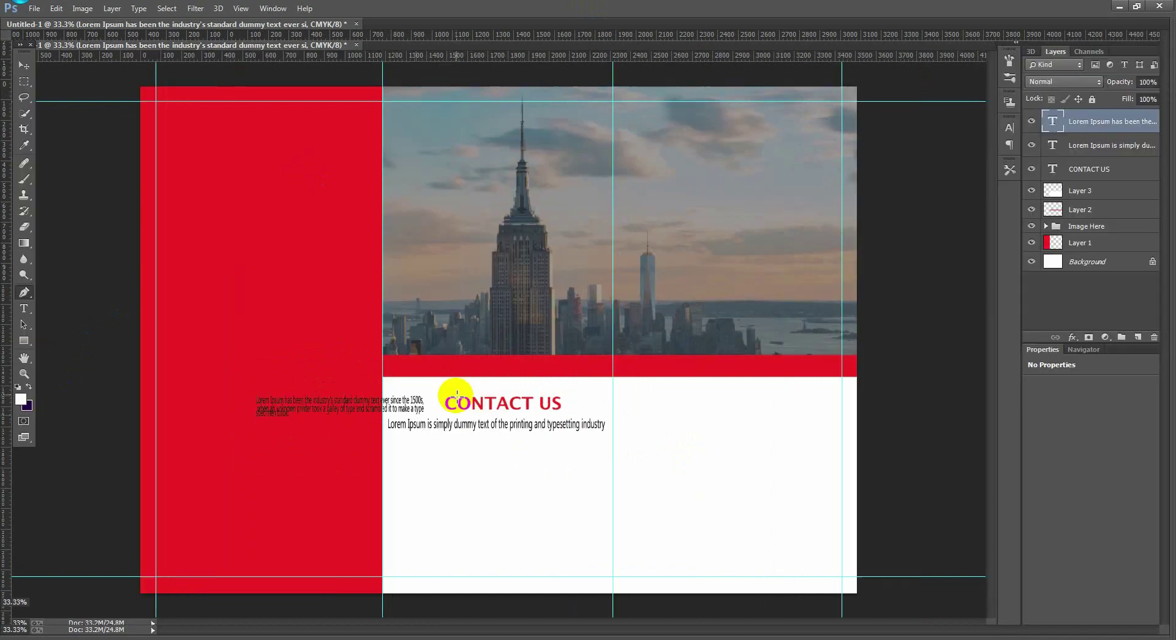
Open the first body line and the small paragraph for editing, then commit
left_click(25, 309)
left_click(601, 424)
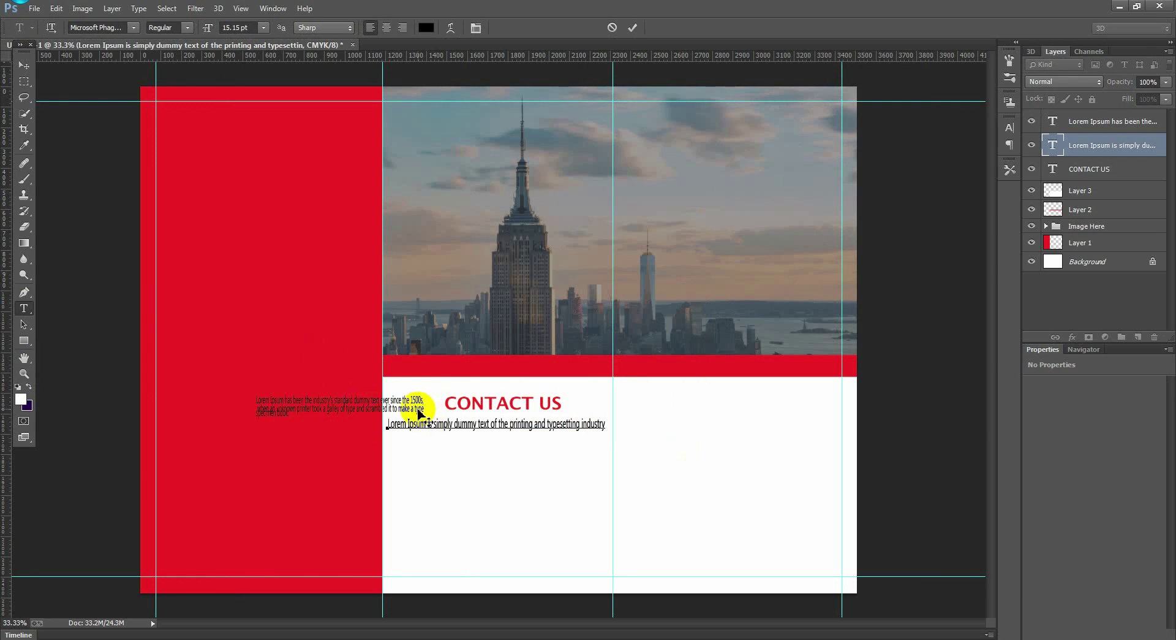
left_click(634, 29)
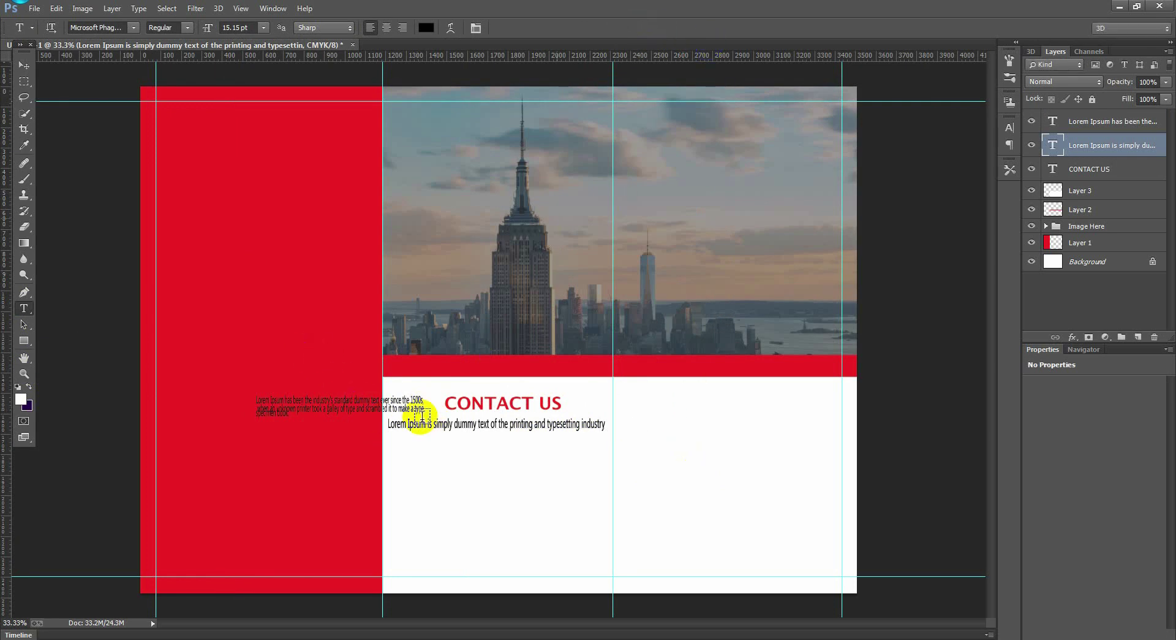
left_click(420, 414)
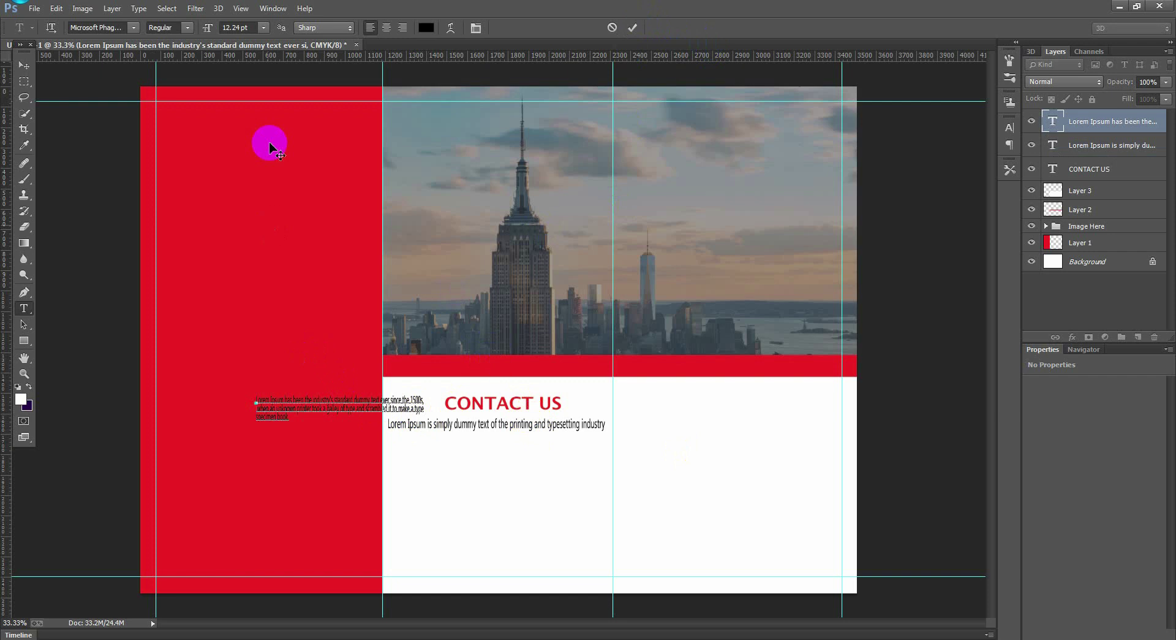
left_click(633, 28)
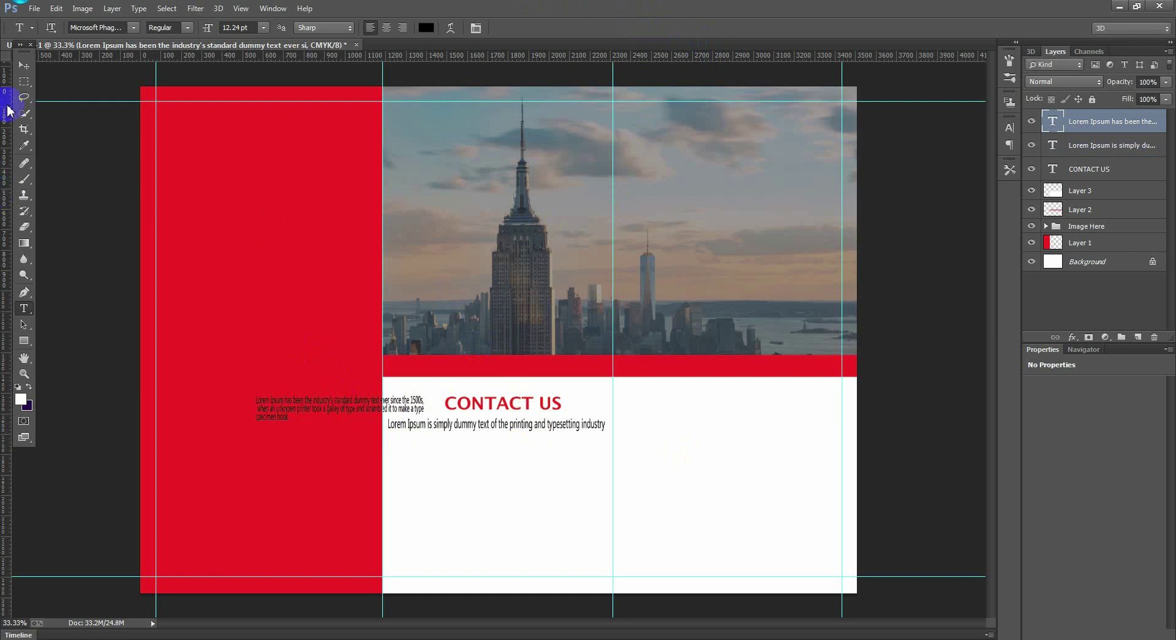
Move the small paragraph beneath the first CONTACT US body line and enlarge it
left_click(23, 65)
left_click(309, 423)
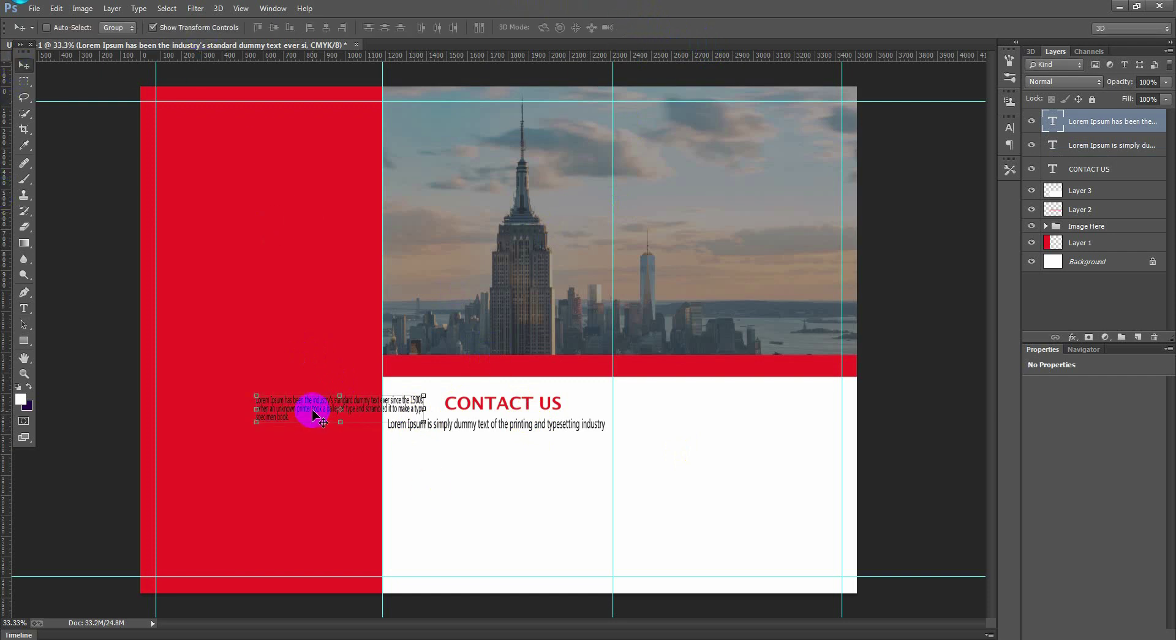
left_click_drag(312, 415, 444, 452)
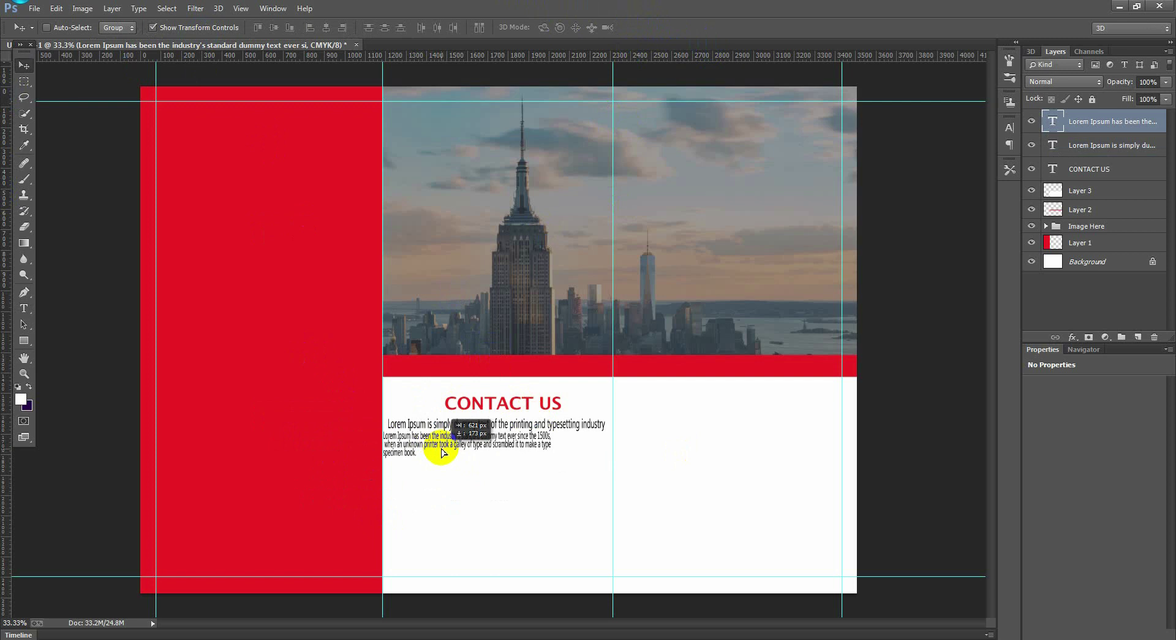
left_click_drag(444, 452, 448, 460)
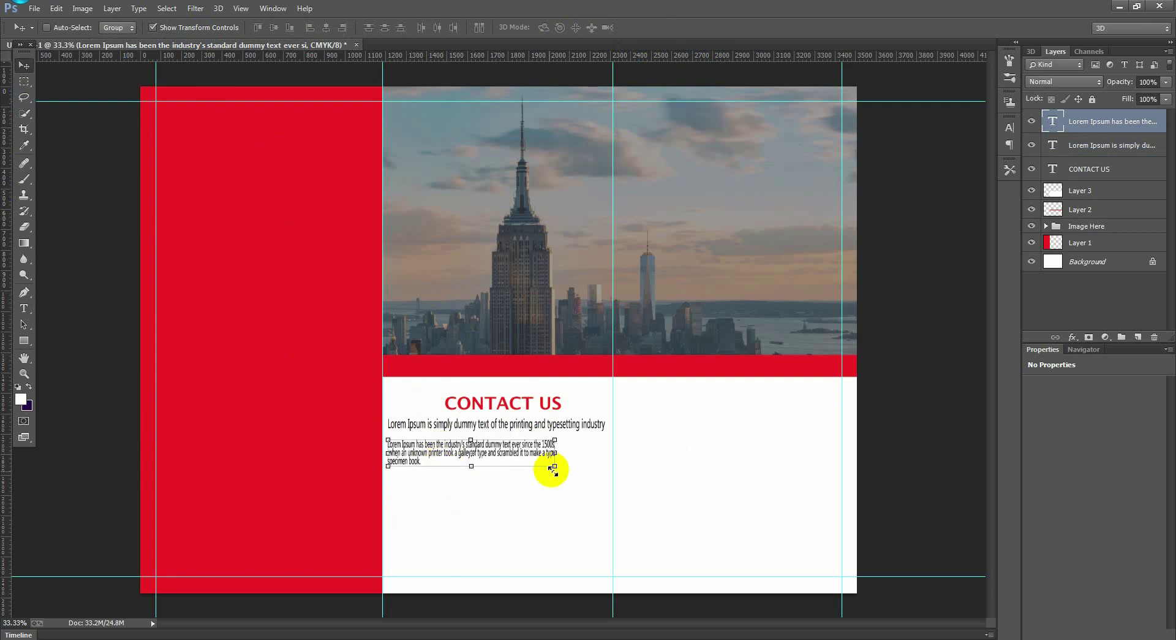
left_click_drag(561, 477, 605, 473)
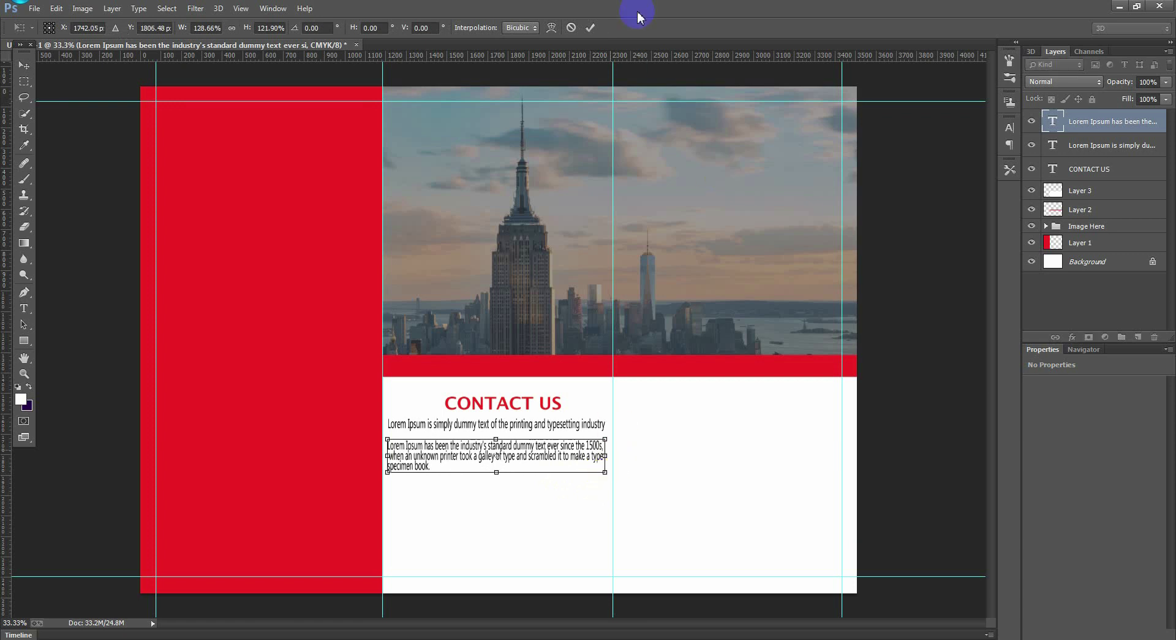
left_click(590, 28)
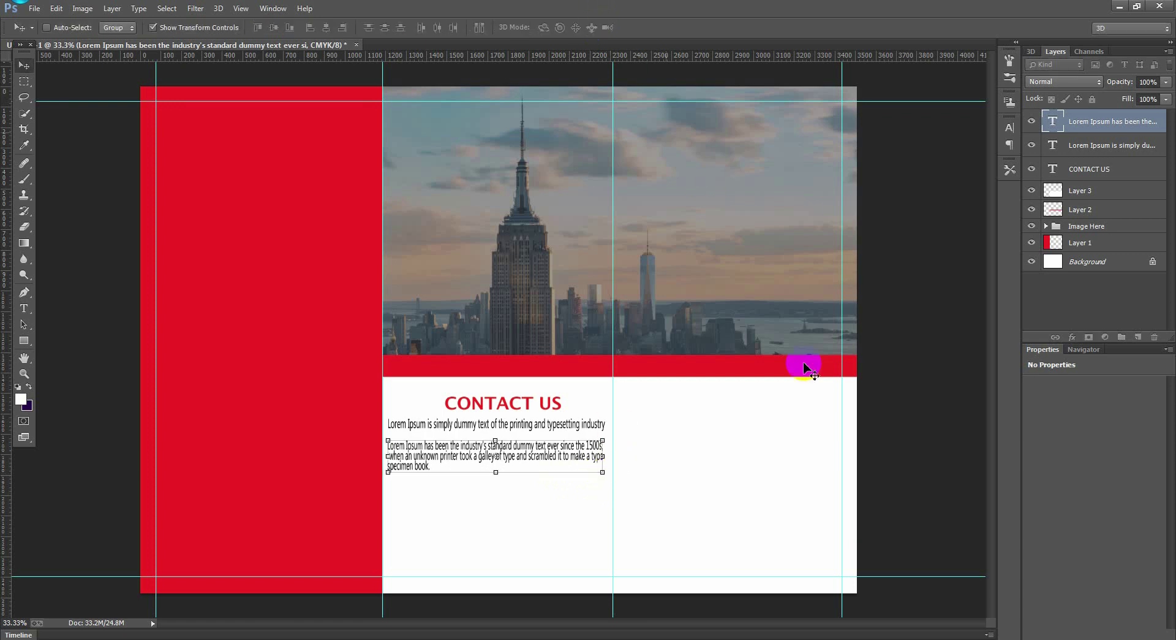
Check the first body line's font size and set the paragraph to 15.15 pt
left_click(25, 311)
left_click(497, 424)
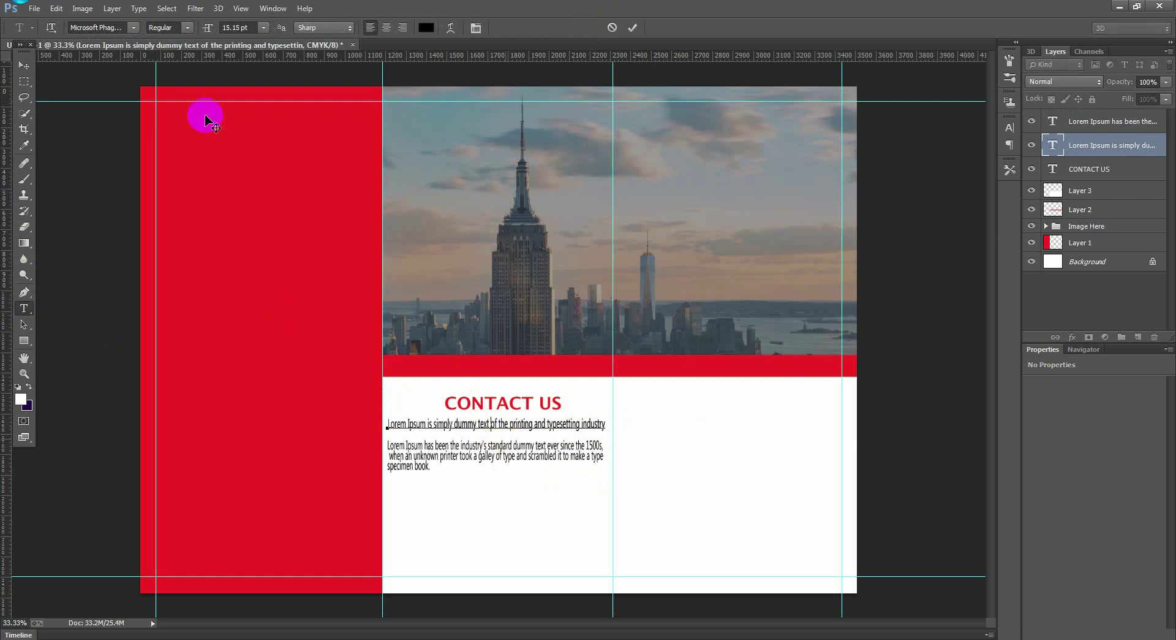
left_click(234, 28)
left_click(458, 441)
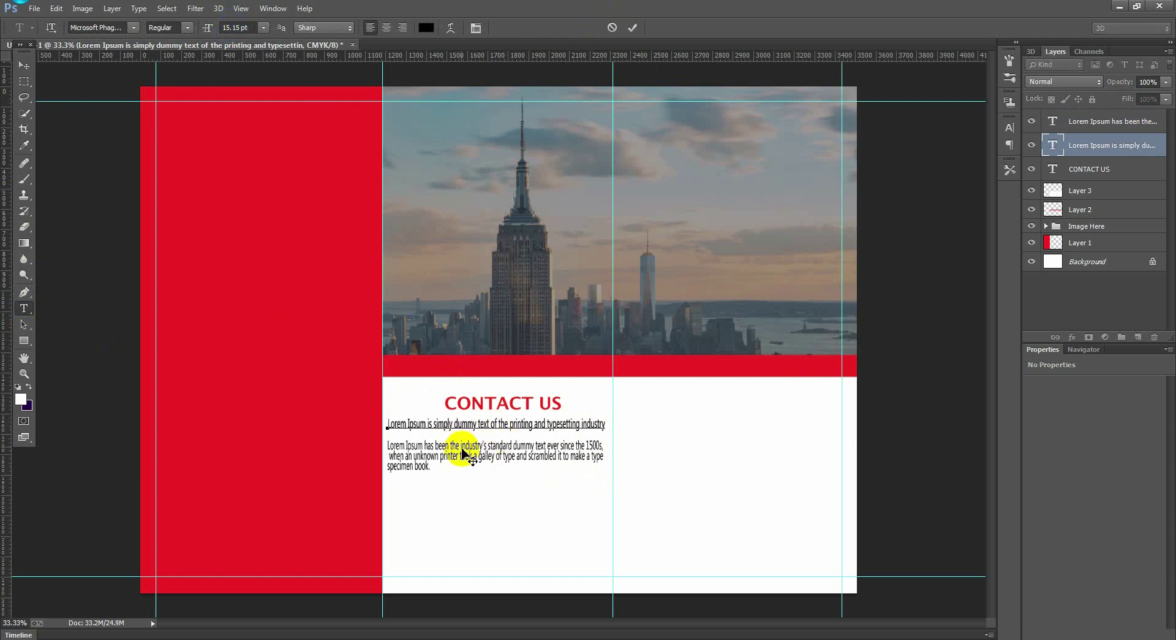
left_click(632, 28)
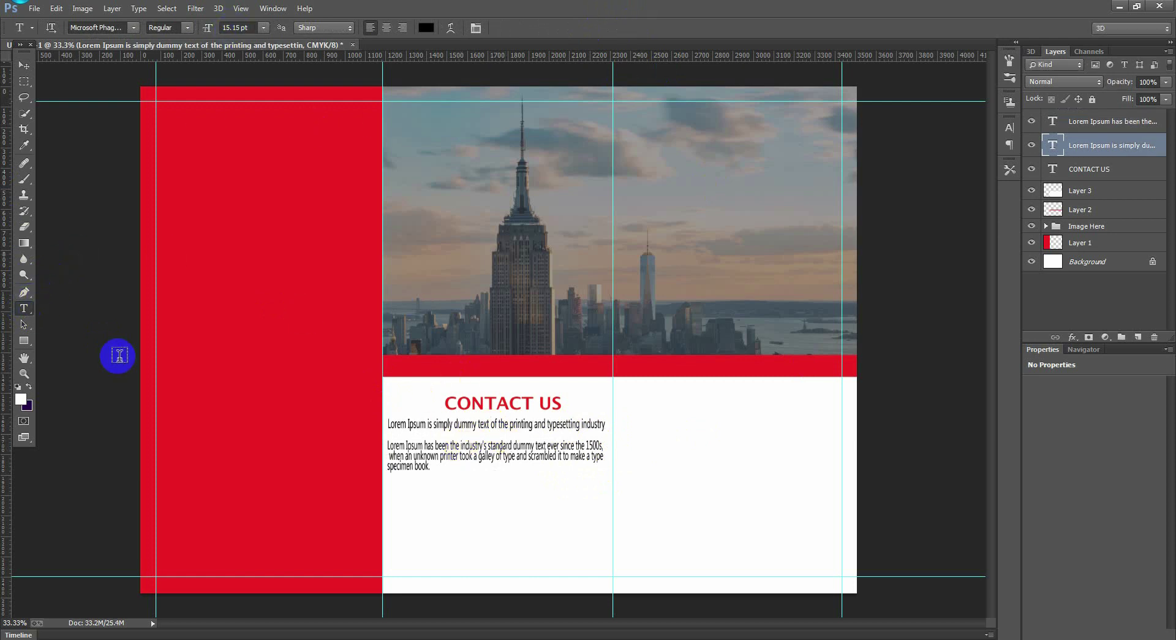
left_click(472, 461)
mouse_move(472, 460)
left_mouse_down()
mouse_move(390, 440)
mouse_move(462, 477)
left_mouse_up()
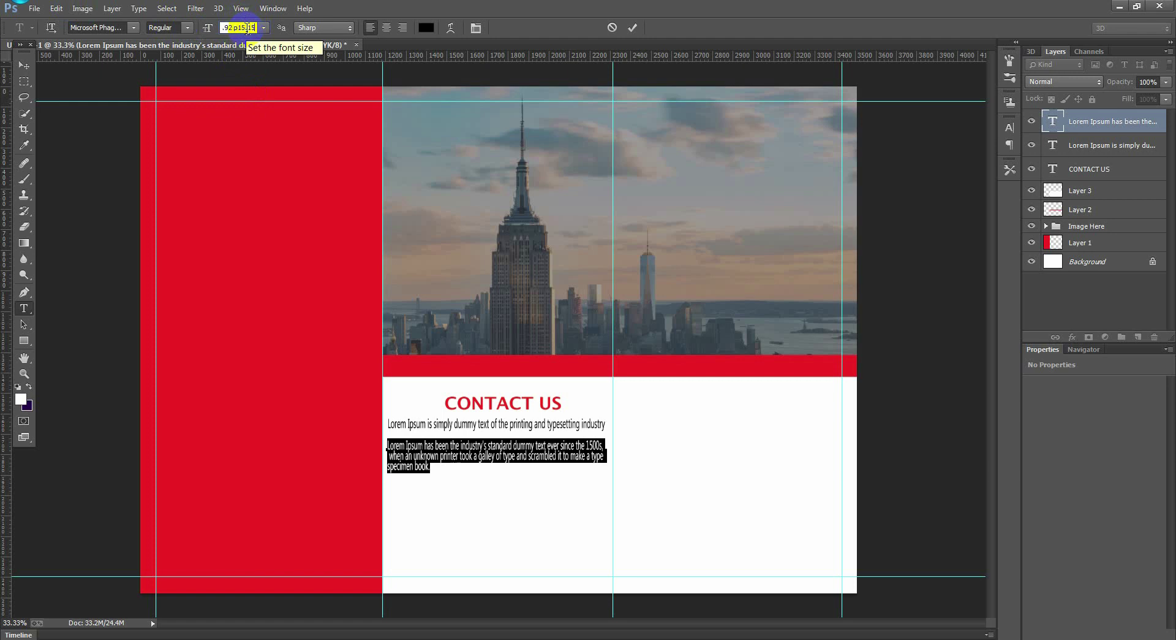
key("BackSpace")
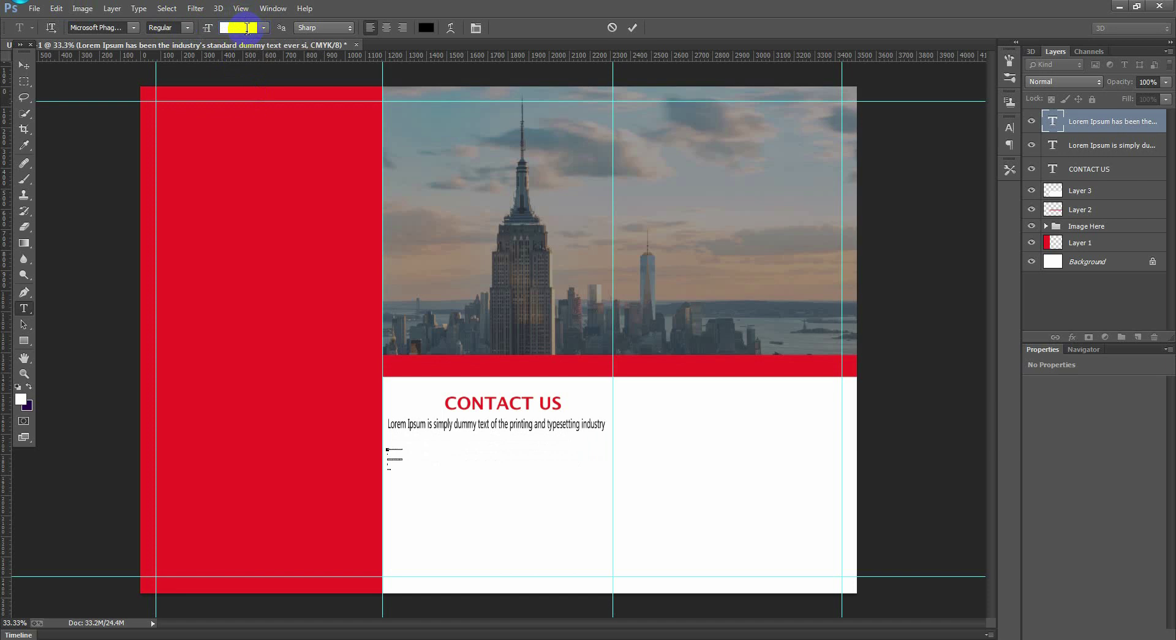
type("15.1")
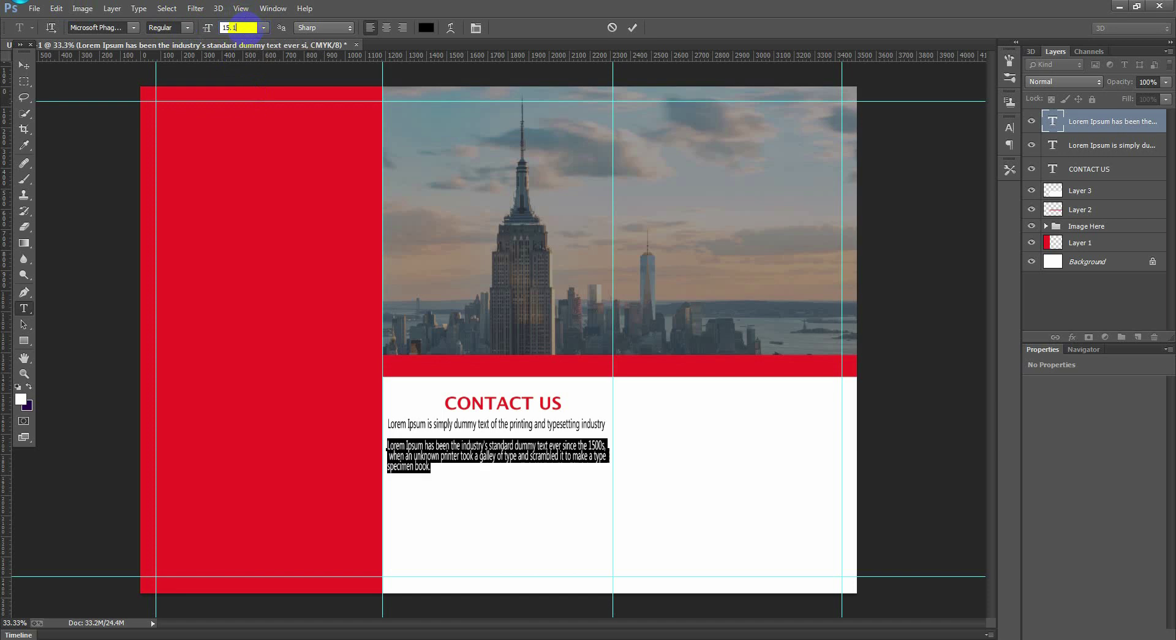
type("5")
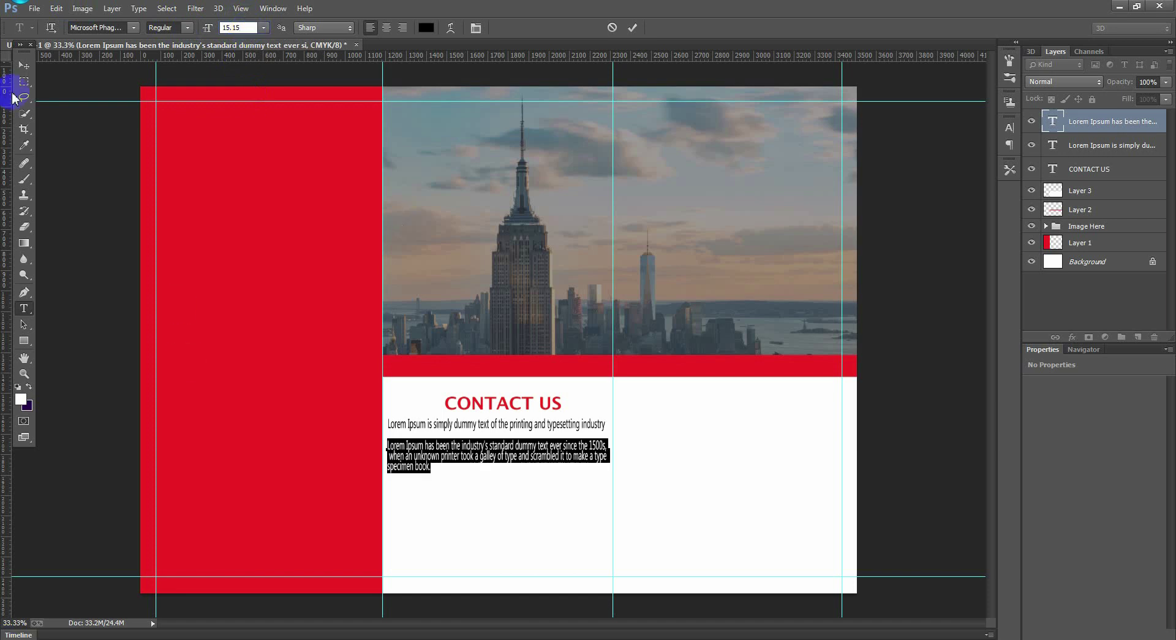
left_click(22, 68)
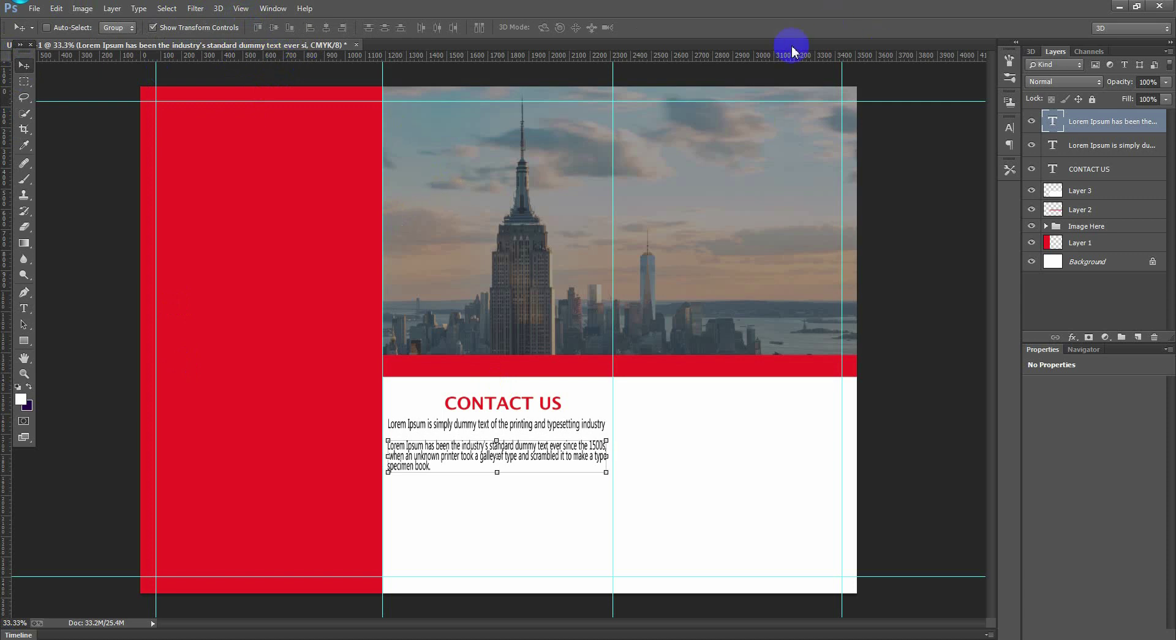
Hide transform controls and arrow-nudge the paragraph up directly beneath the first line
left_click(153, 27)
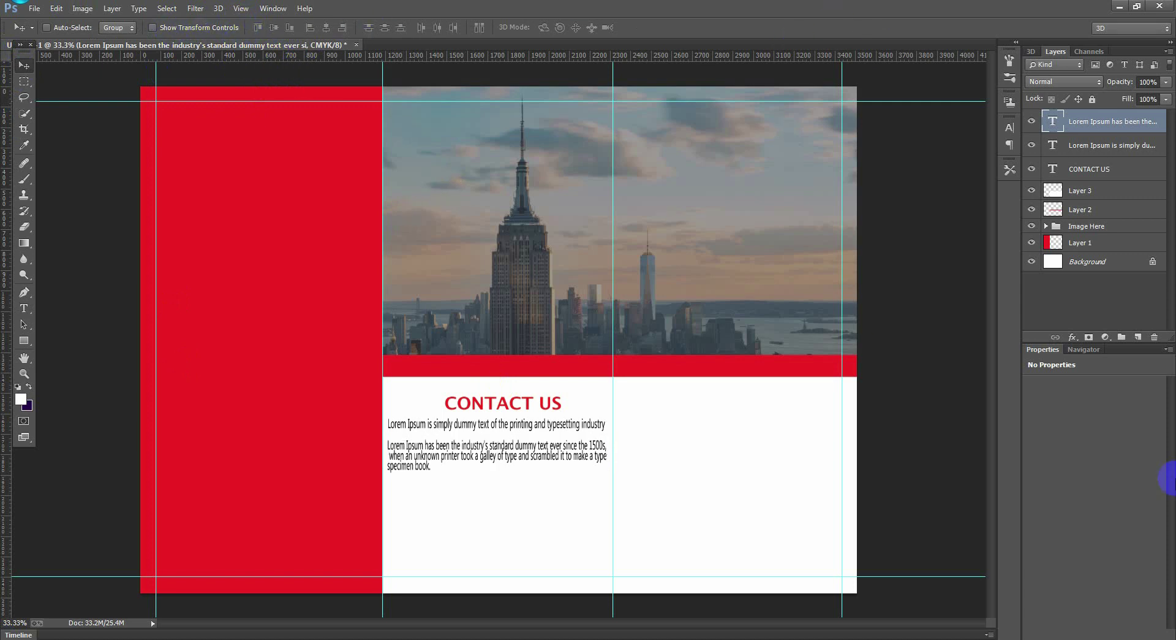
key("shift+Up")
key("shift+Up")
key("shift+Up")
key("shift+Up")
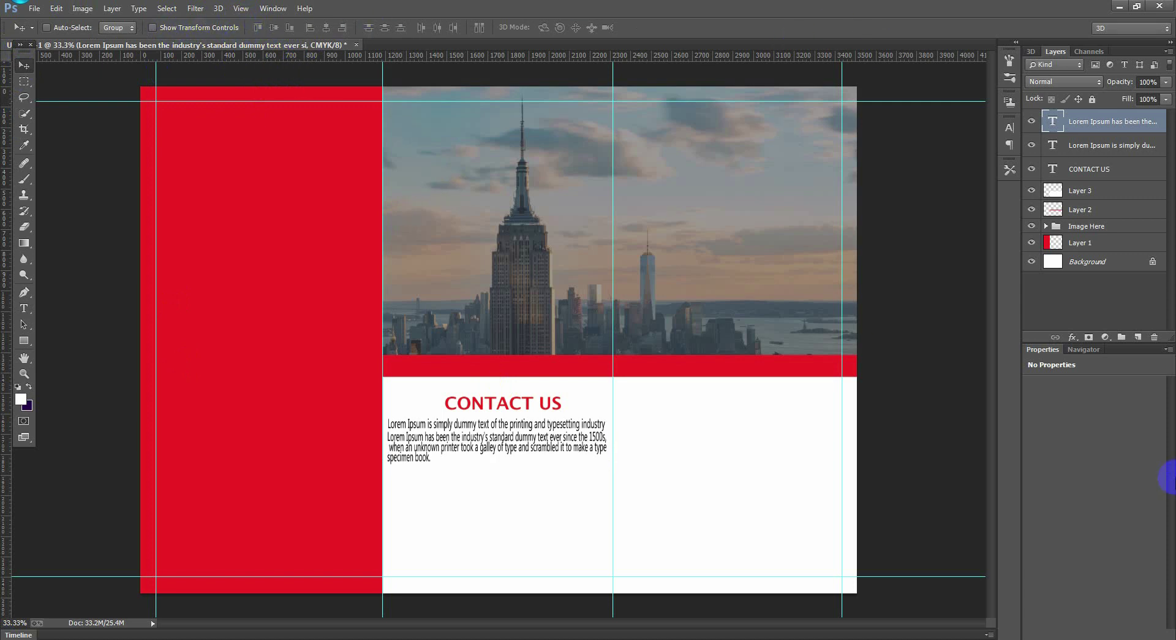
key("Down")
key("Down")
key("Down")
key("Down")
key("Down")
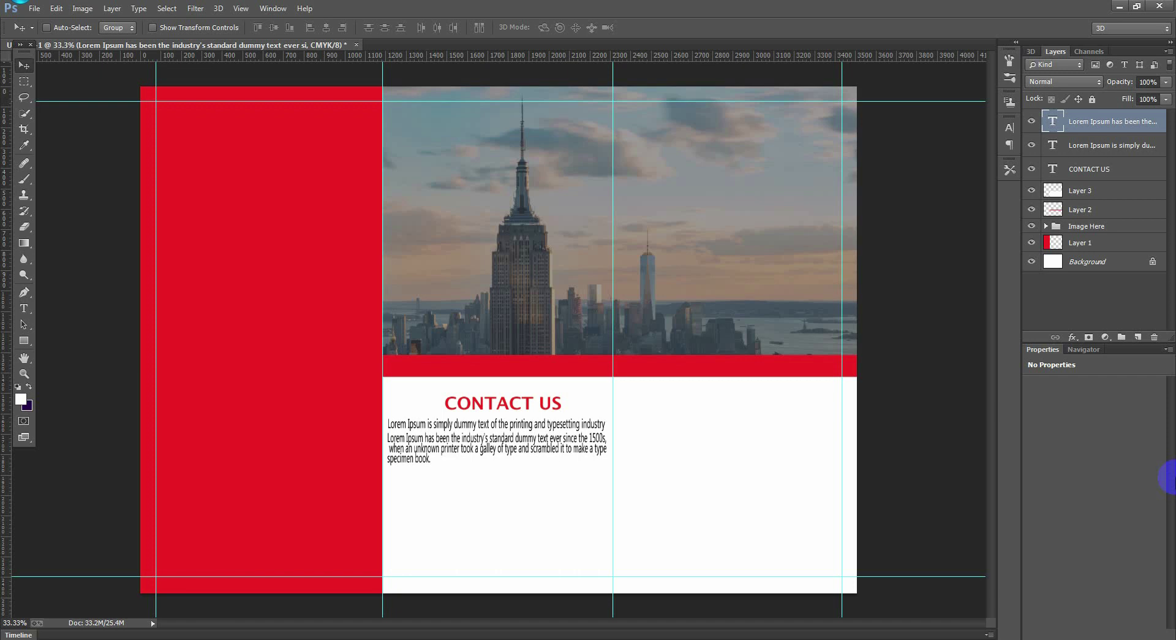
key("Up")
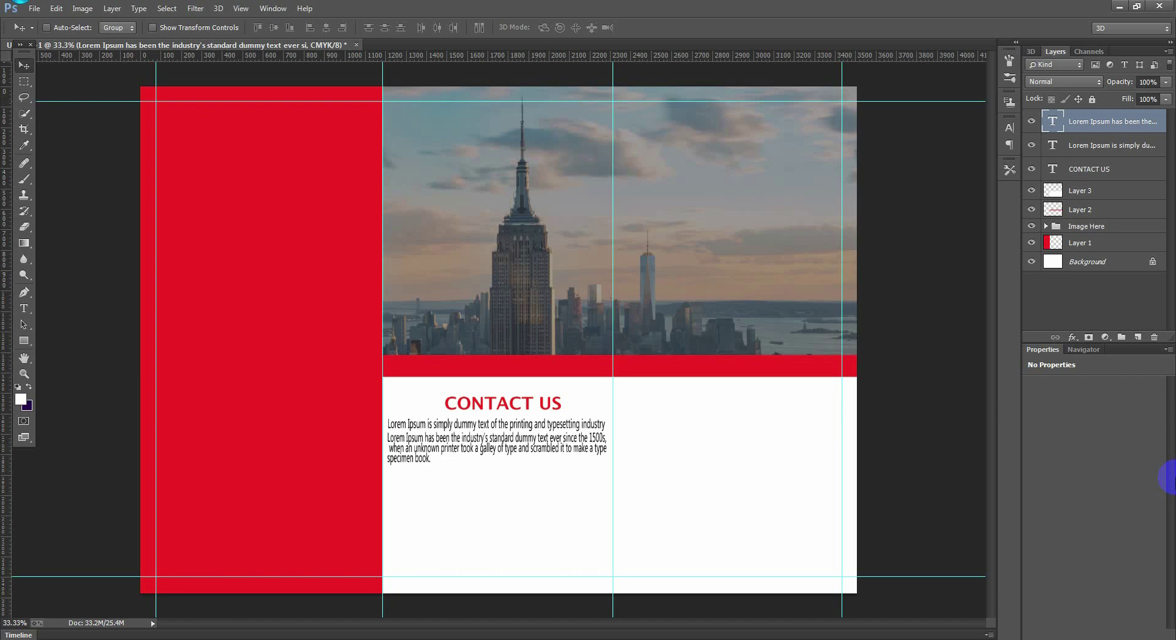
key("Up")
key("Up")
key("Up")
key("Up")
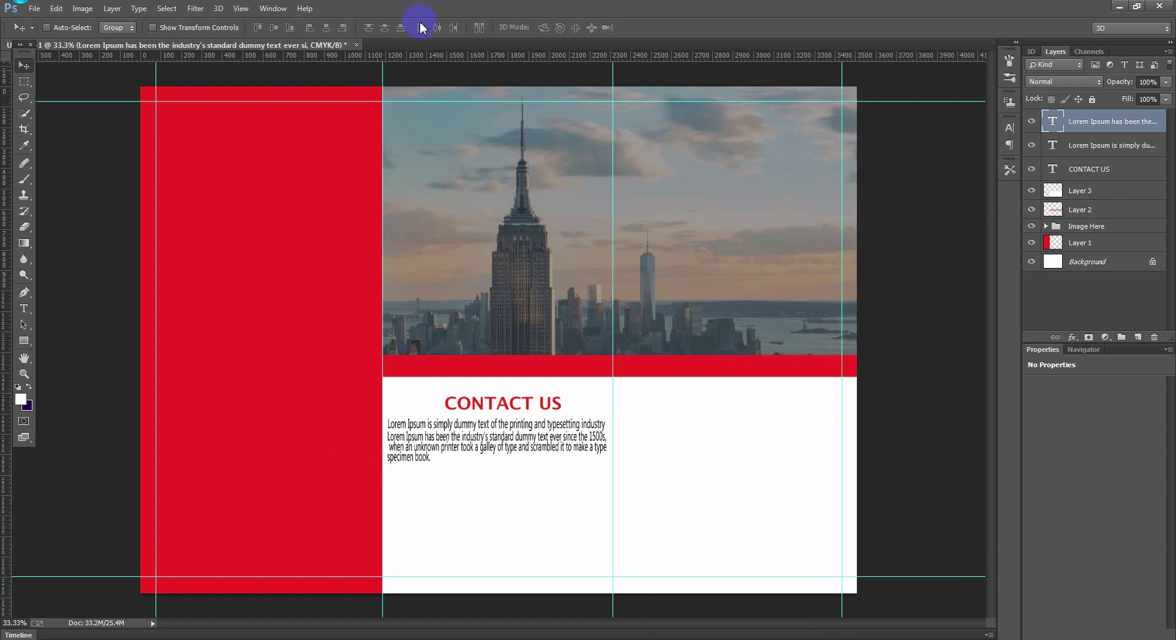
Copy the first body line and paste it as a new line after 'specimen book.'
left_click(24, 309)
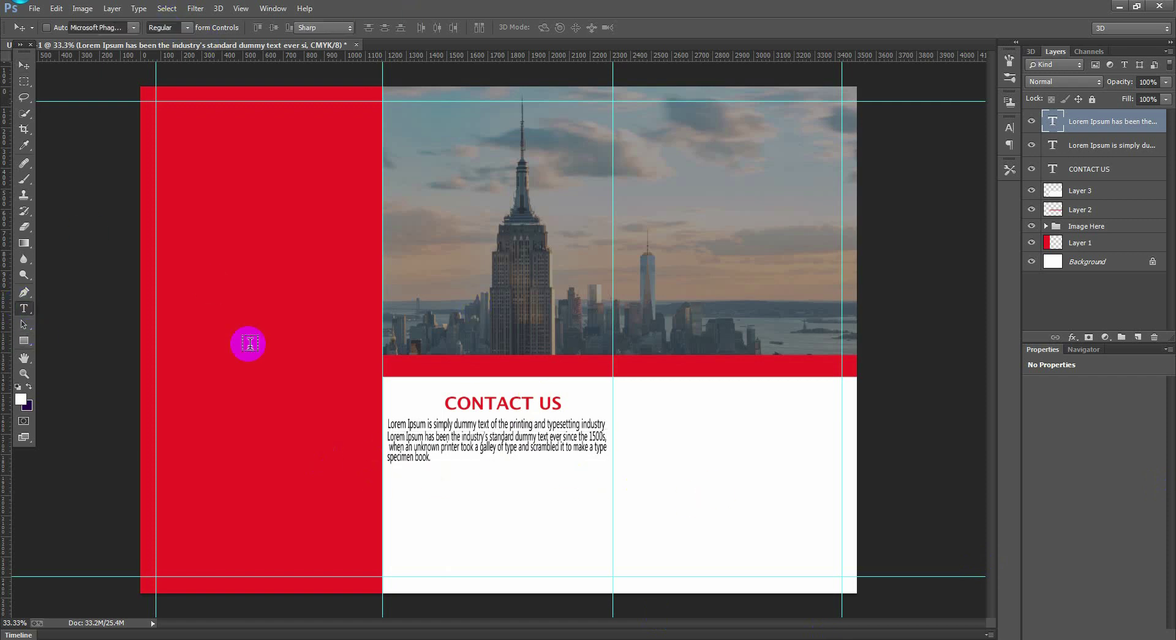
left_click(417, 432)
left_click(392, 428)
left_click_drag(388, 423, 618, 489)
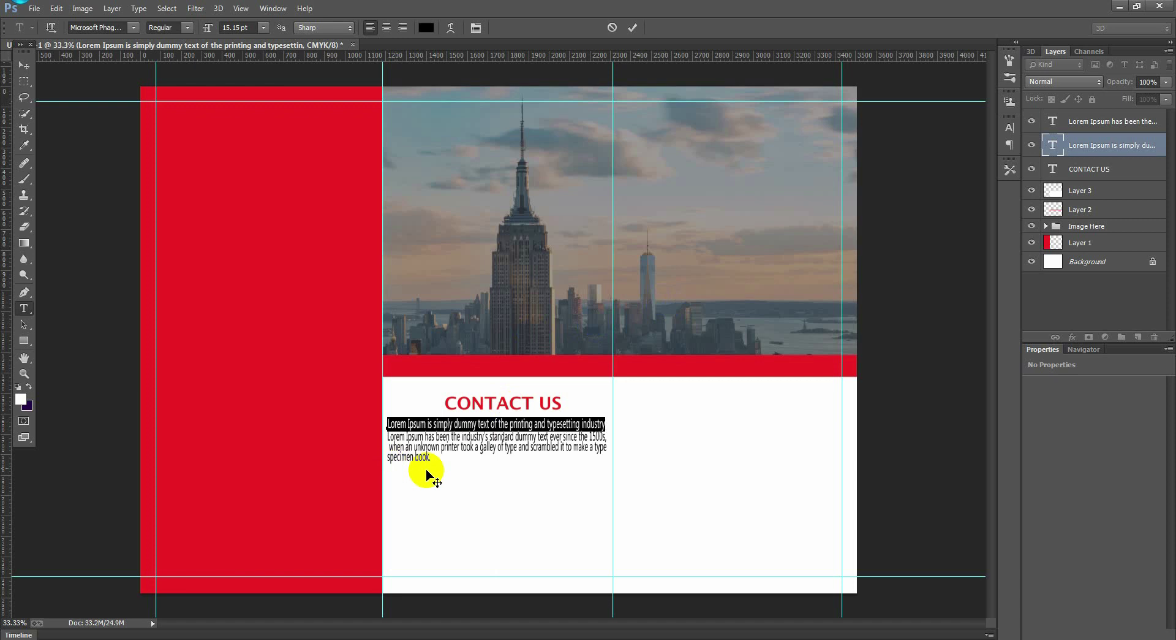
left_click(634, 27)
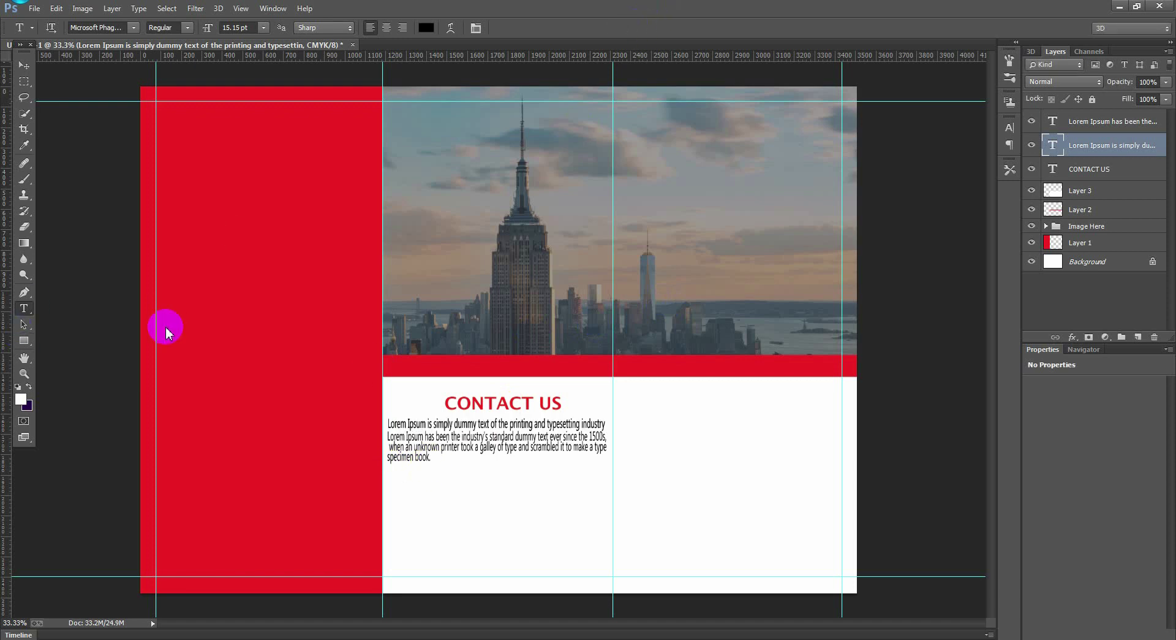
left_click(467, 458)
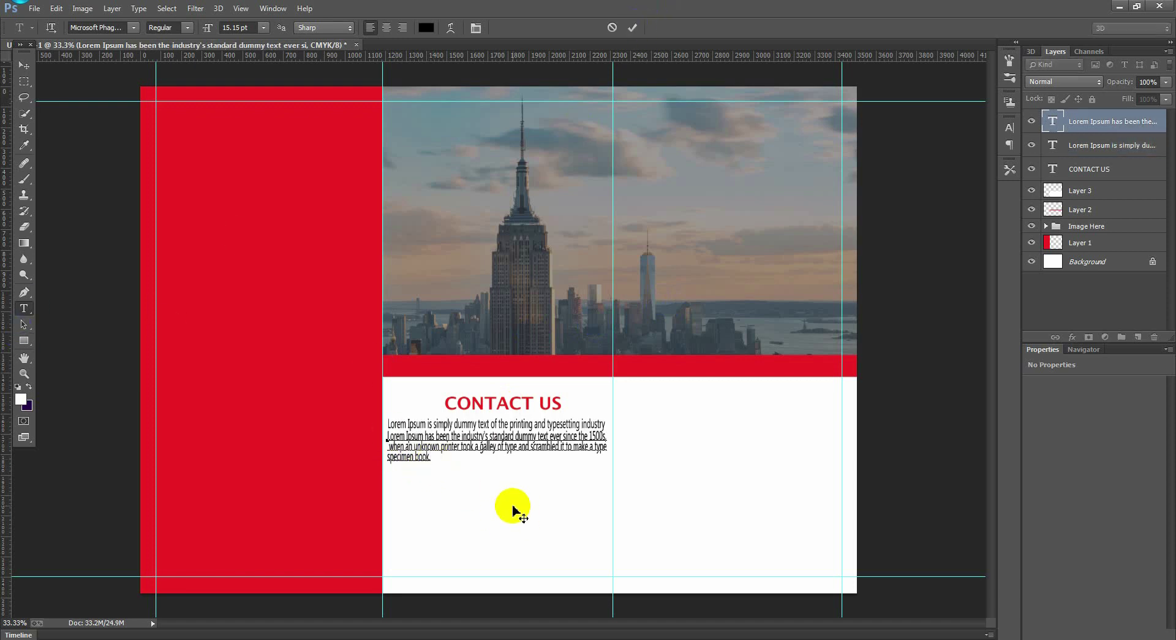
key("Return")
type("Lorem Ipsum is simply dummy text of the printing and typesetting industry")
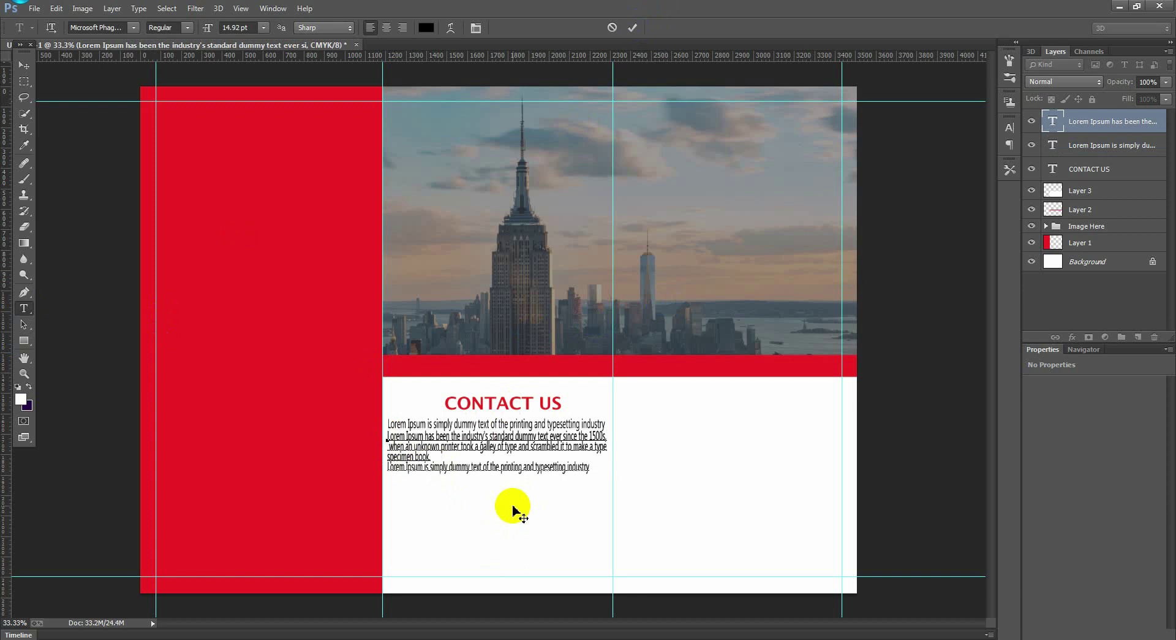
left_click(632, 28)
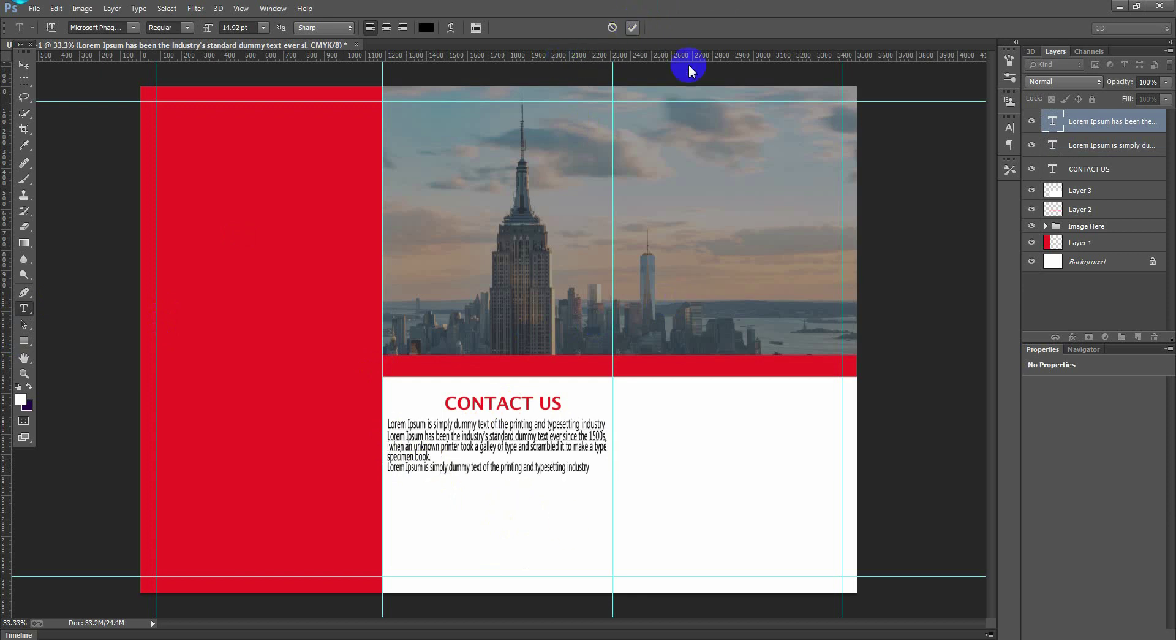
Nudge the Lorem Ipsum paragraph slightly right and down with the arrow keys
left_click(24, 65)
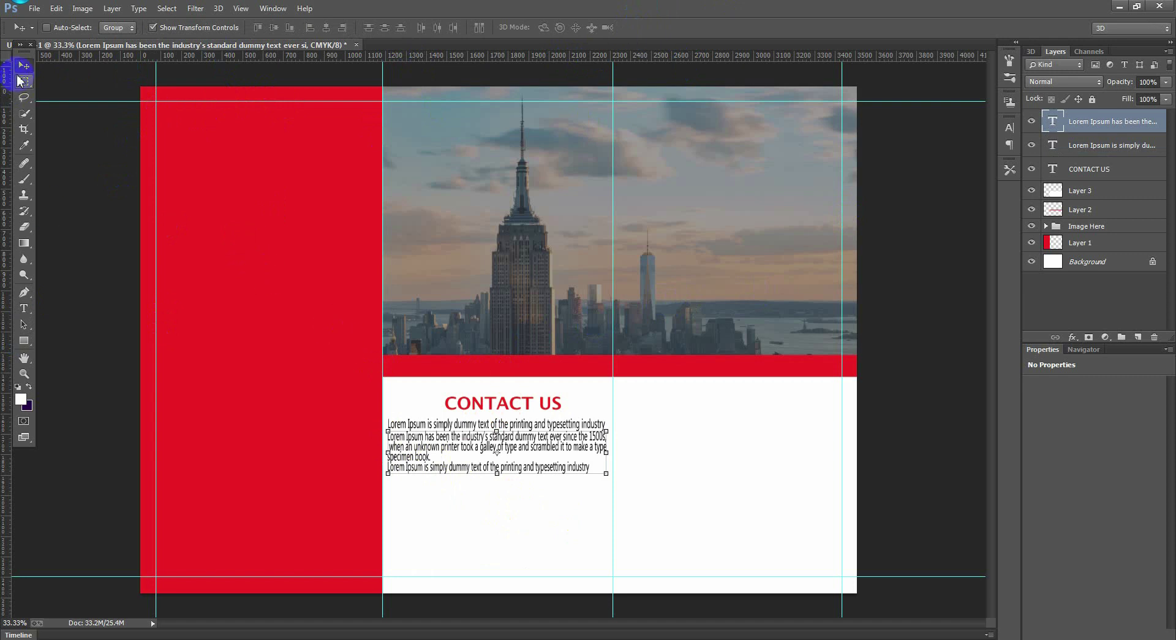
left_click(167, 30)
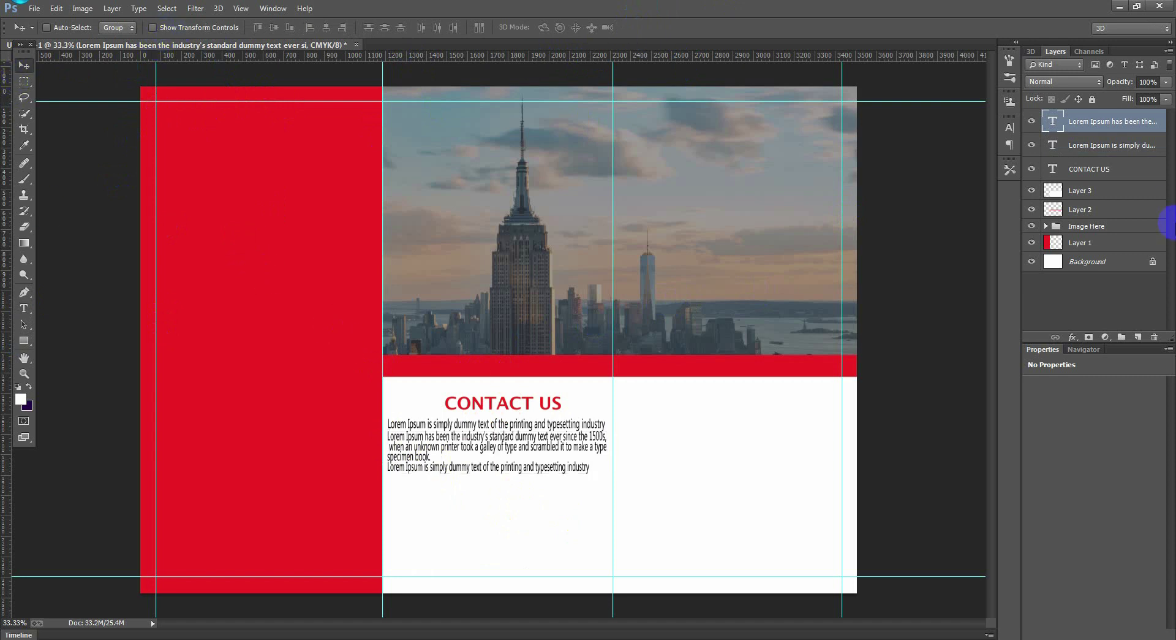
key("Down")
key("Right")
key("Right")
key("Down")
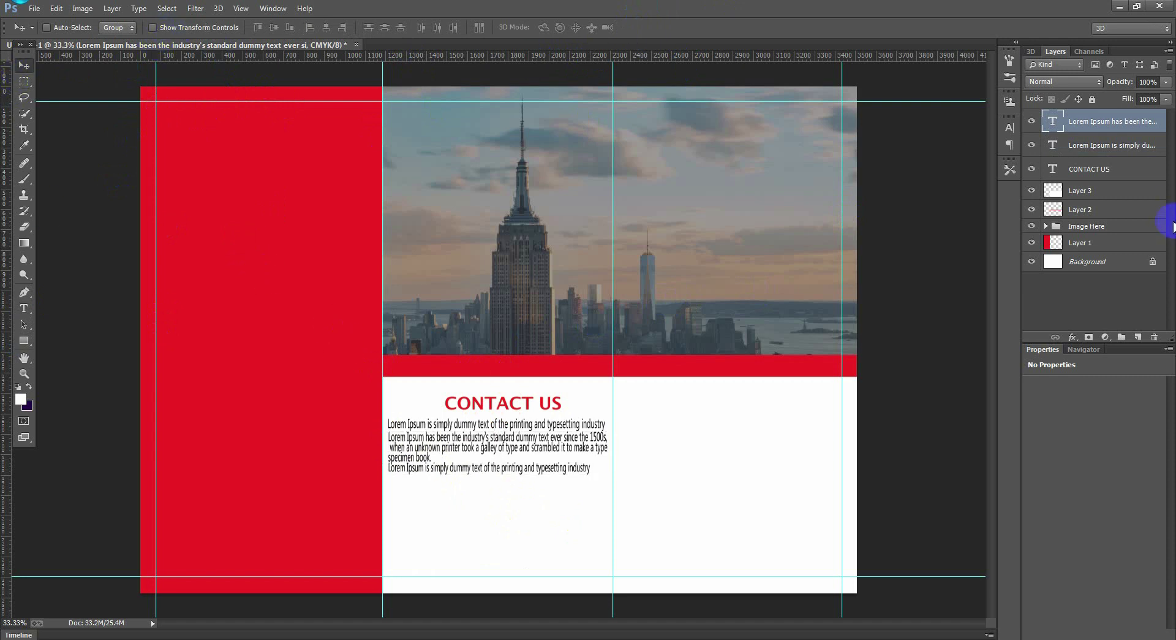
key("Right")
key("Right")
key("Right")
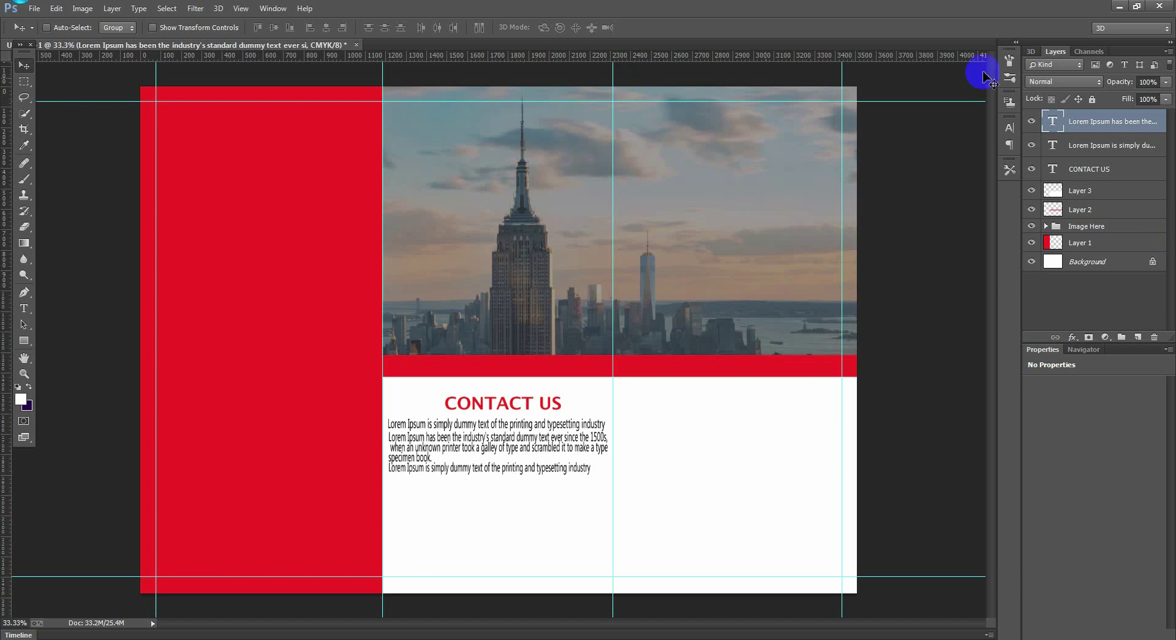
left_click(761, 197)
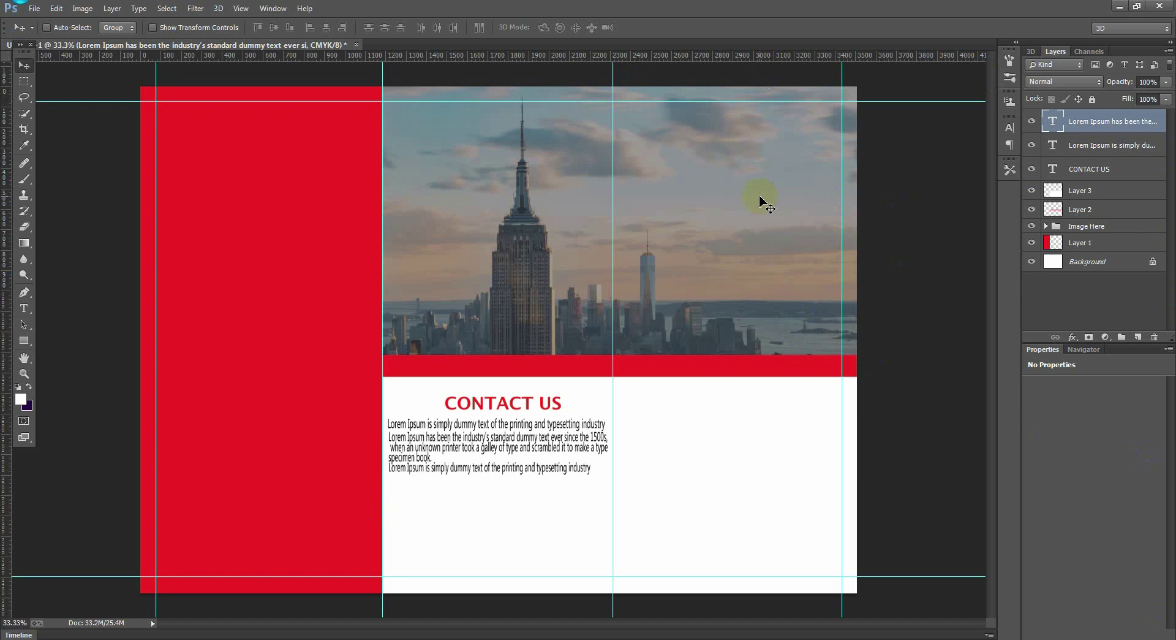
left_click(452, 474)
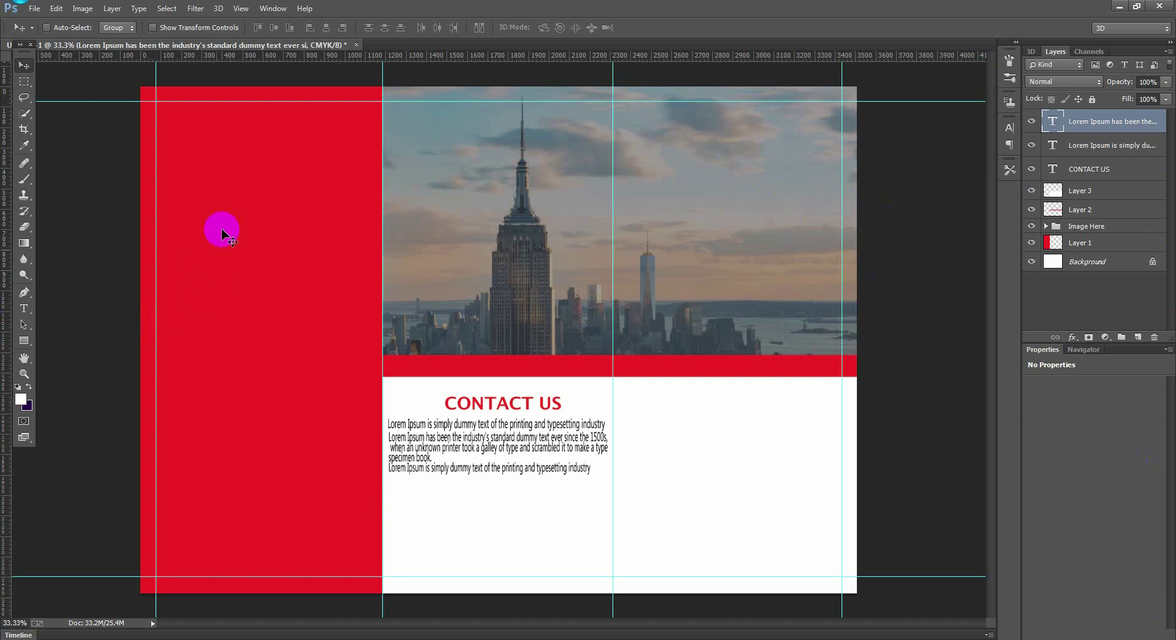
Start a new text layer in the middle panel and type 'WE ARE'
left_click(25, 308)
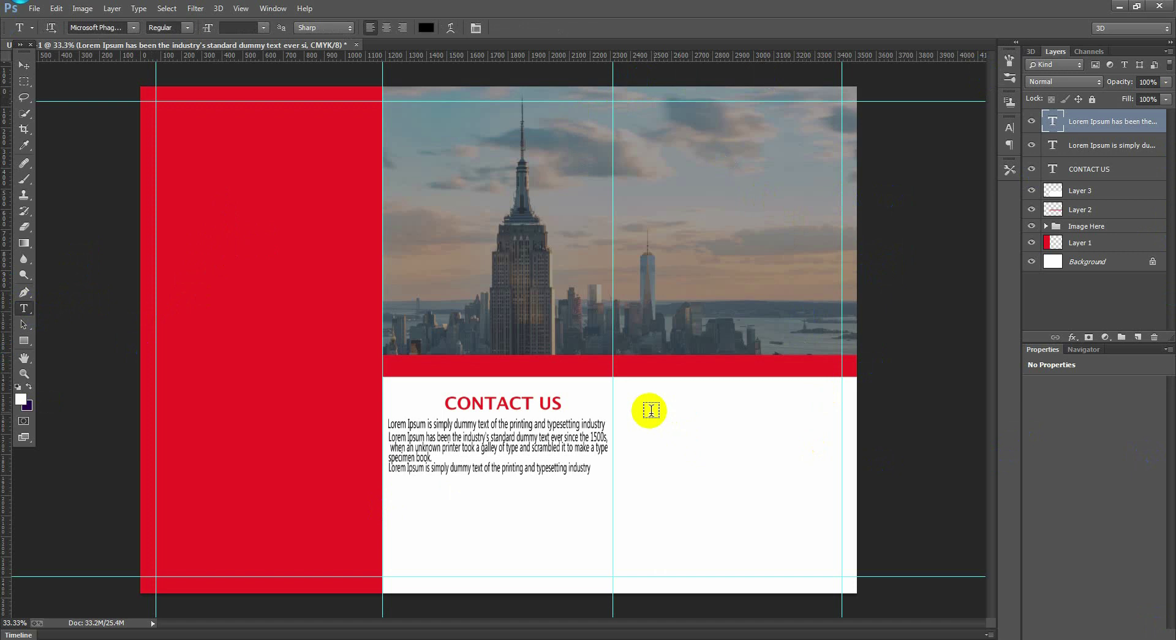
left_click(632, 405)
type("WE")
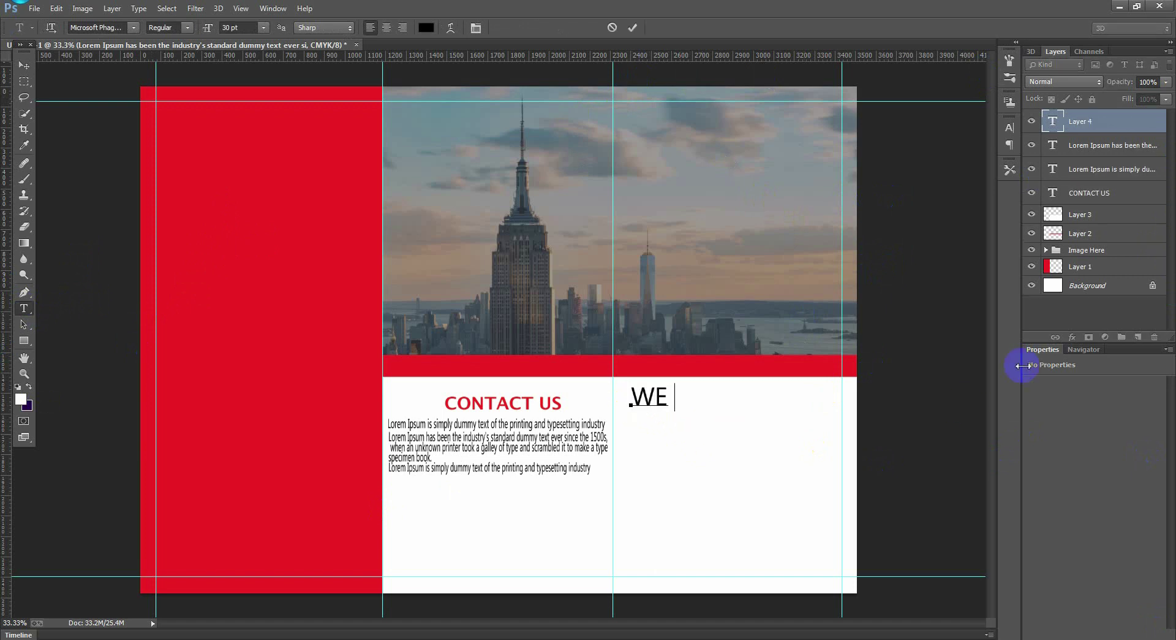
type("W")
key("BackSpace")
type("Q")
key("BackSpace")
key("BackSpace")
Make 'WE ARE' bold and move it slightly left and down
double_click(653, 397)
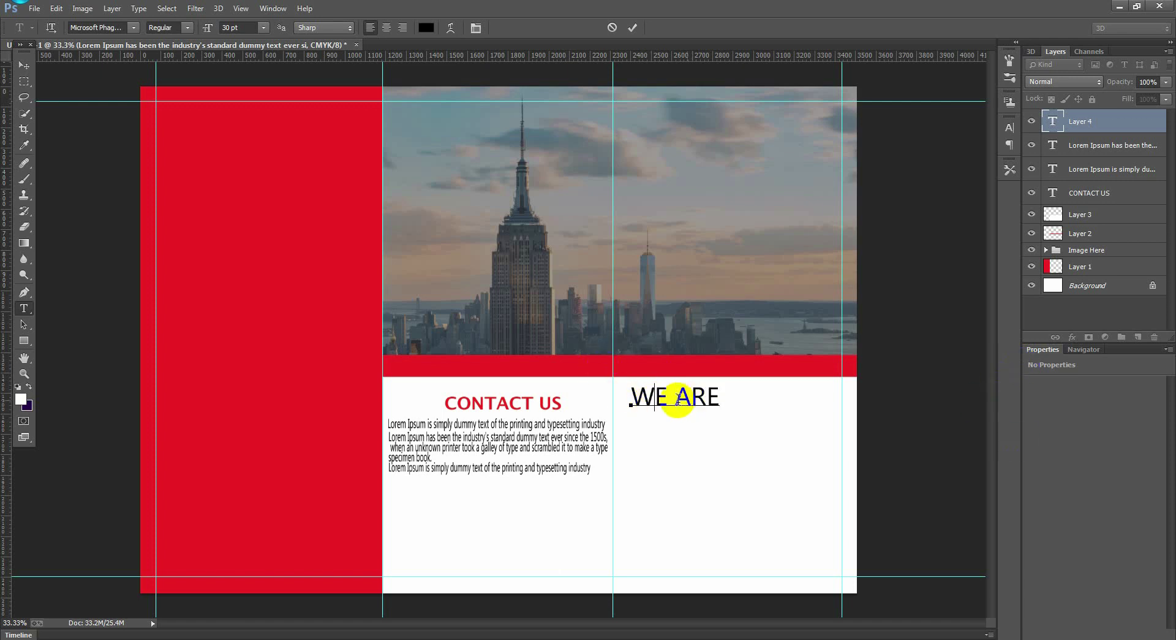
left_click(631, 397)
key("ctrl+a")
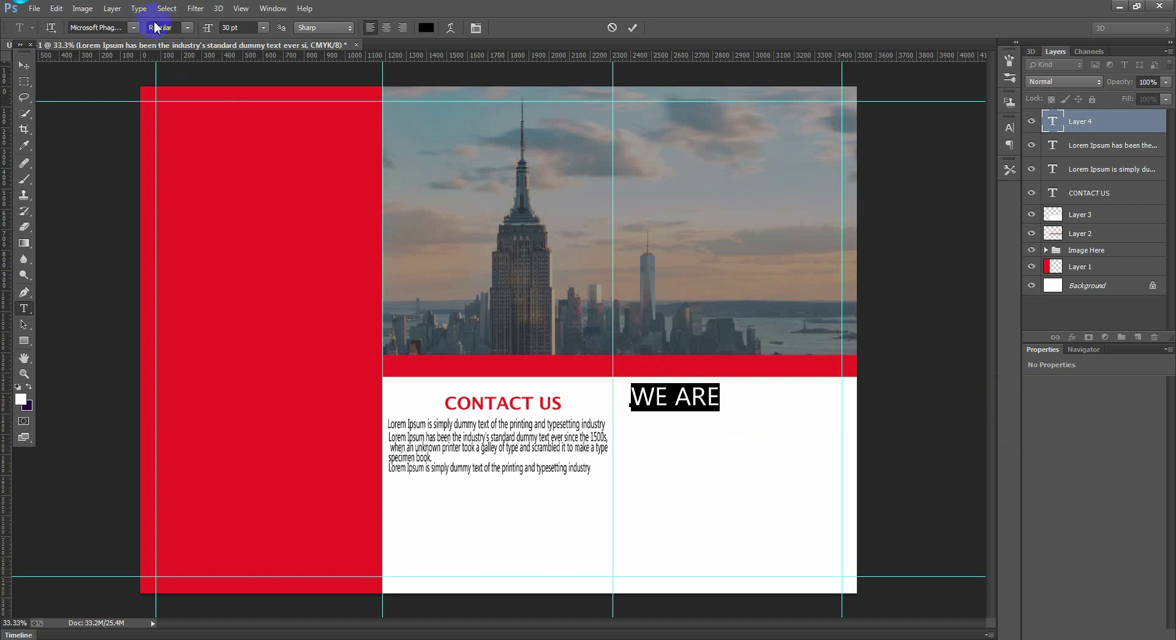
left_click(188, 28)
left_click(182, 51)
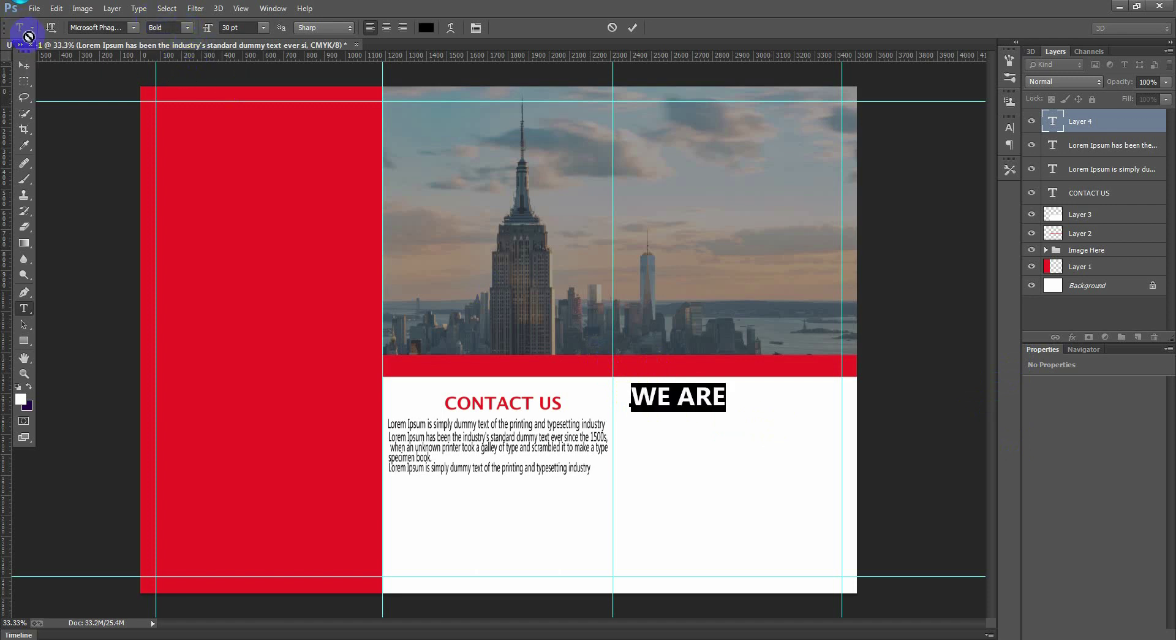
left_click(25, 65)
left_click_drag(706, 426, 696, 433)
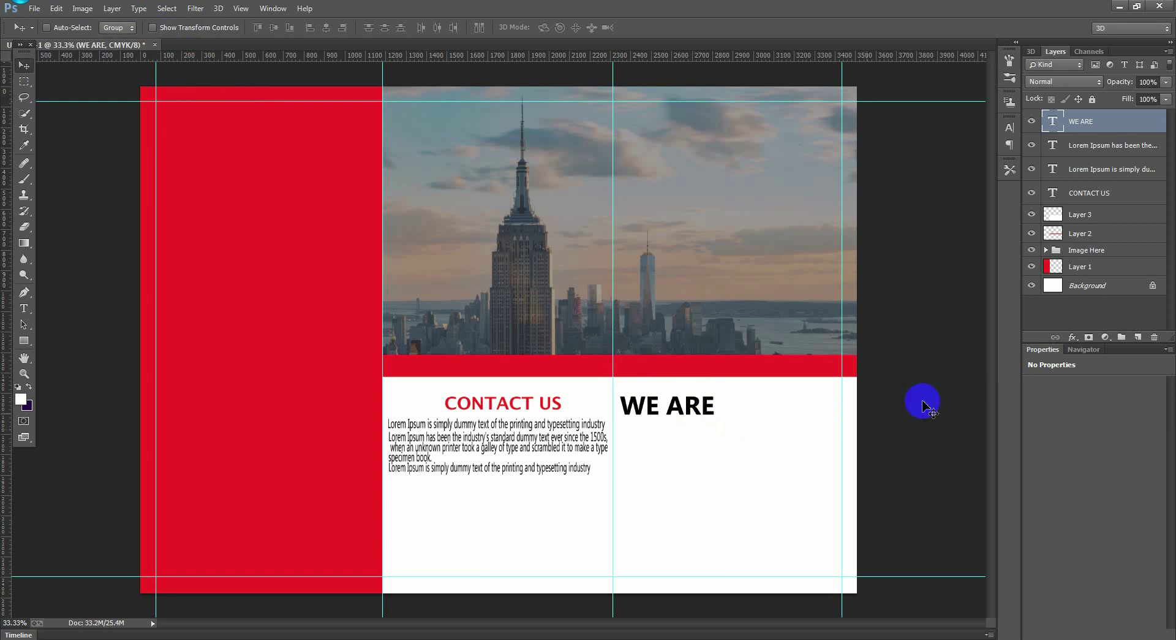
Add 'CREATIVE' on a second line and select that word
left_click(24, 308)
left_click(711, 405)
type("cre")
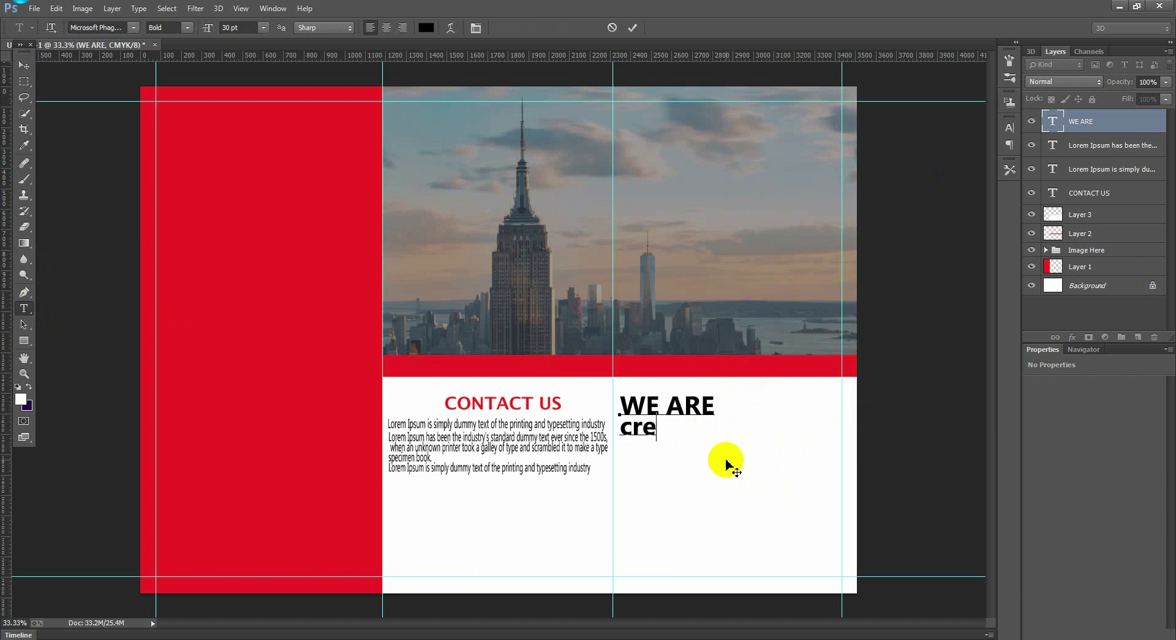
key("BackSpace")
key("BackSpace")
key("BackSpace")
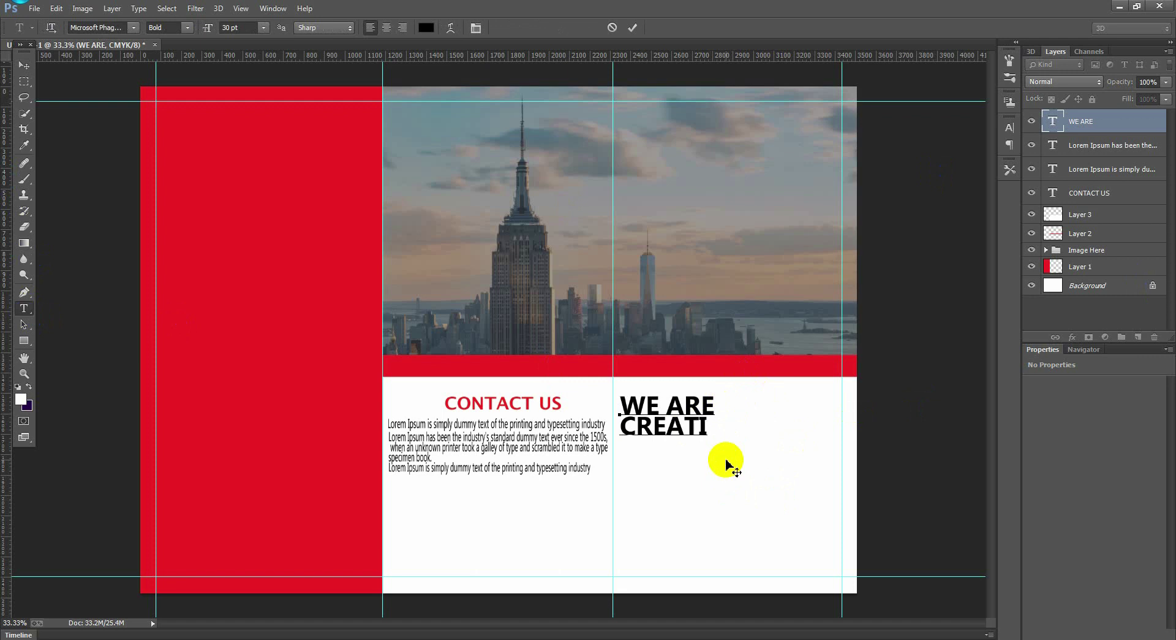
type("VE")
mouse_move(709, 425)
left_mouse_down()
mouse_move(739, 425)
mouse_move(717, 416)
left_mouse_up()
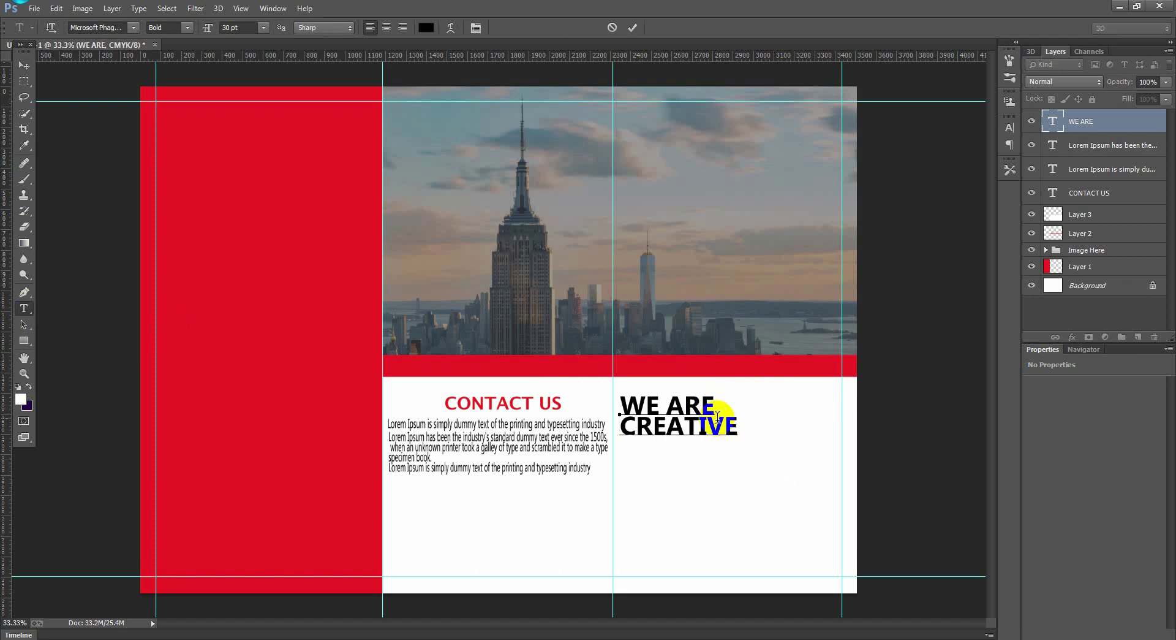
double_click(700, 456)
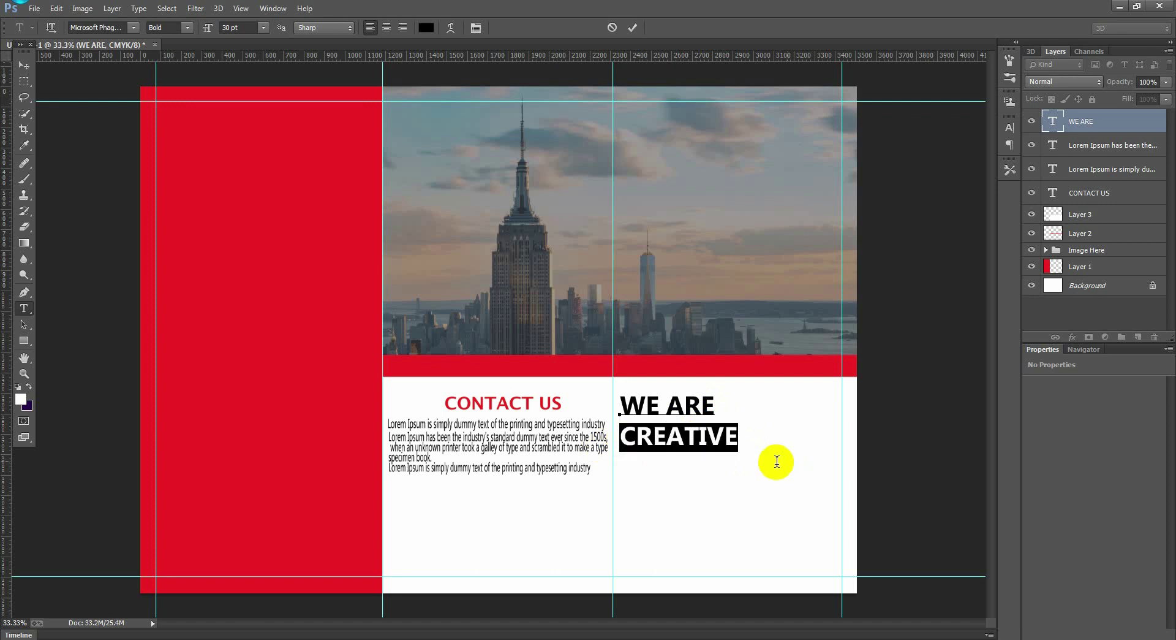
Colour the word CREATIVE red (fd0000) and commit
left_click(25, 401)
left_click(821, 314)
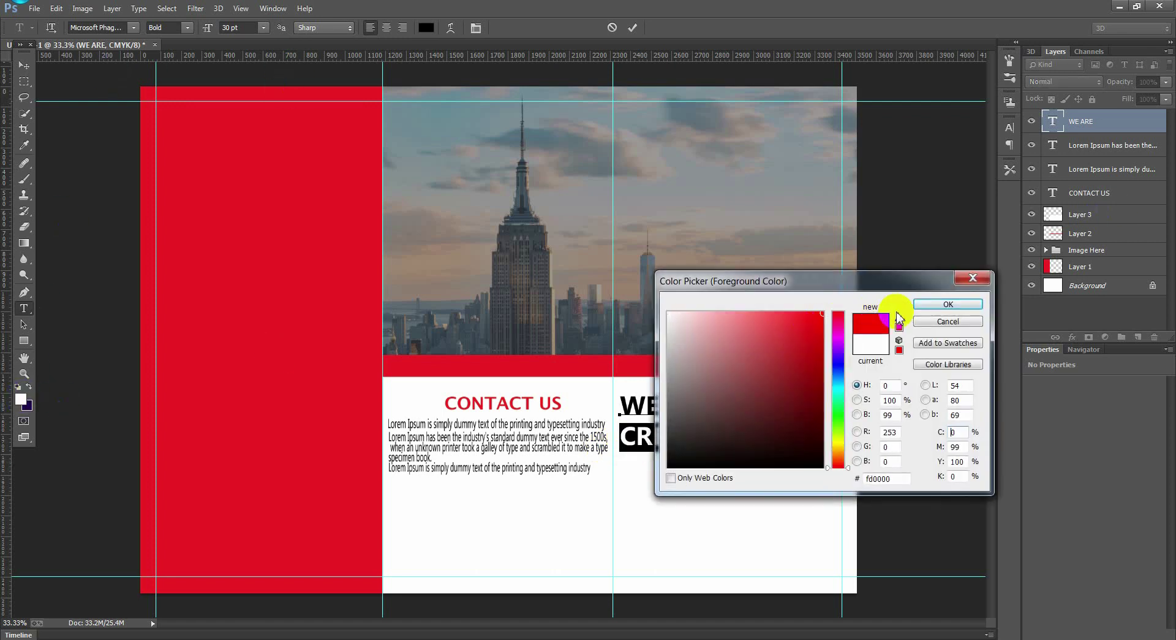
left_click(948, 303)
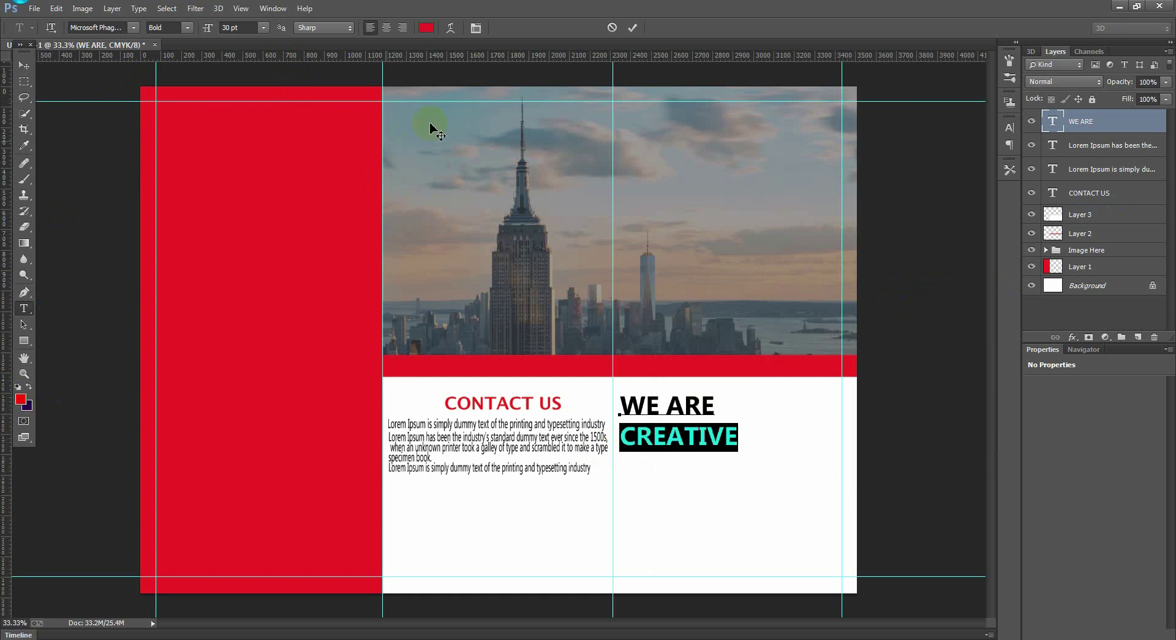
left_click(24, 65)
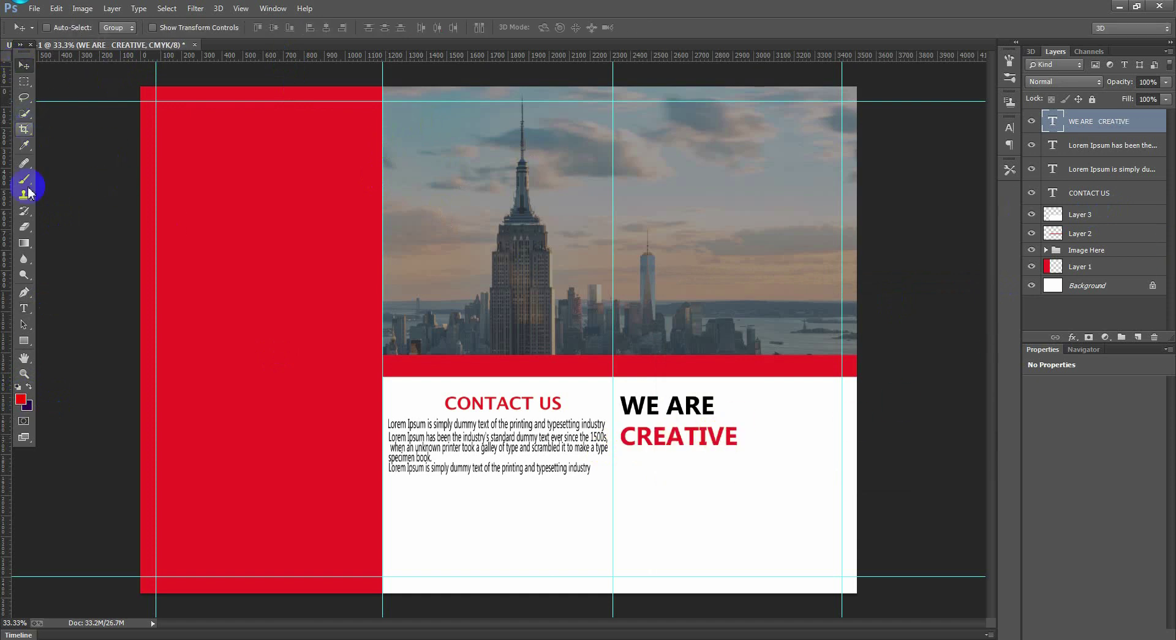
Remove the stray line break and insert spaces between every letter of CREATIVE
left_click(24, 308)
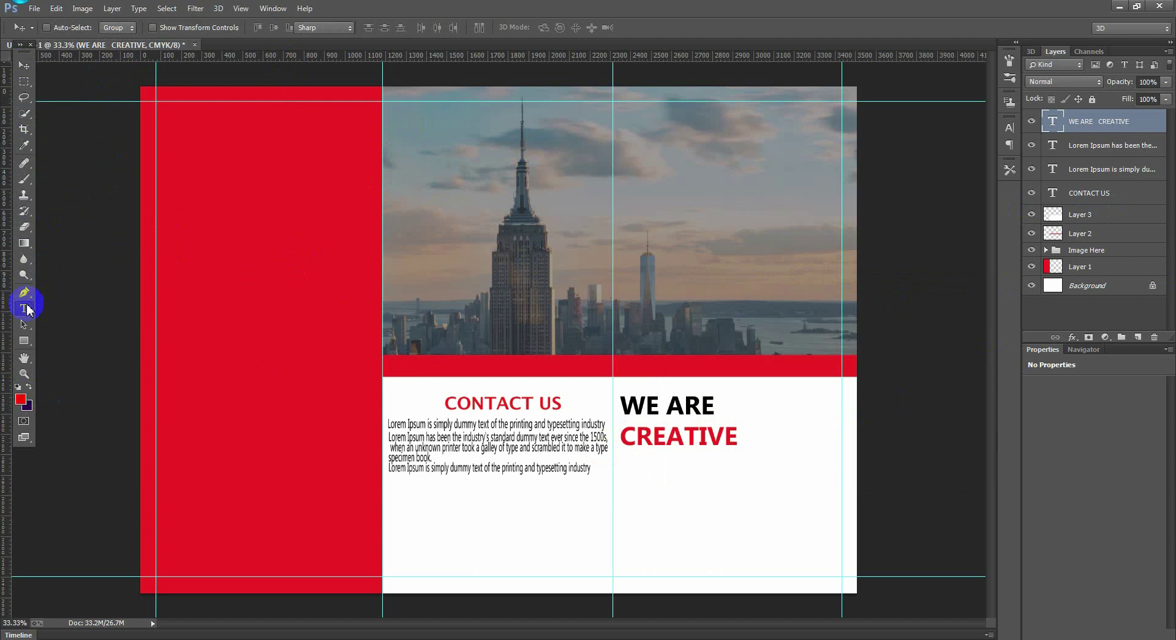
left_click(624, 437)
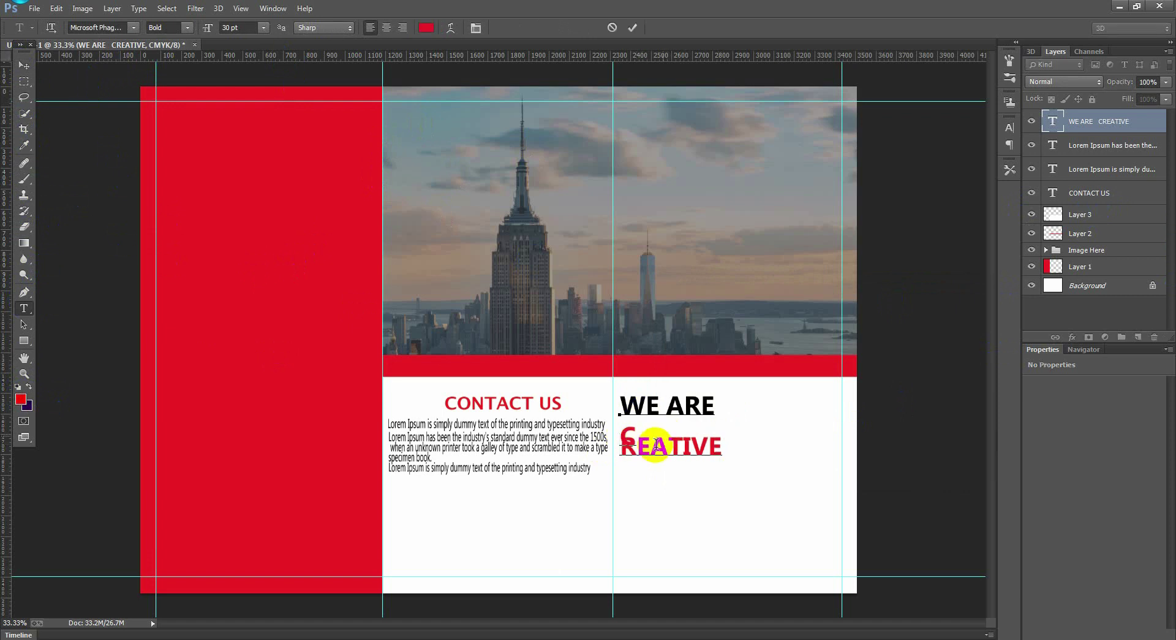
key("BackSpace")
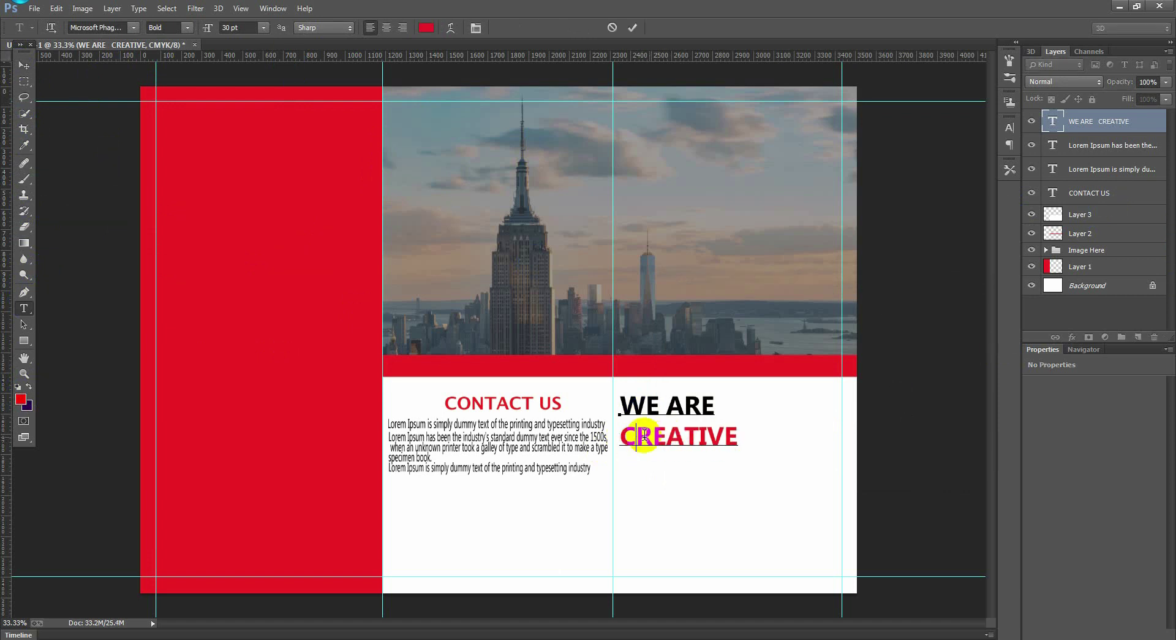
left_click(659, 436)
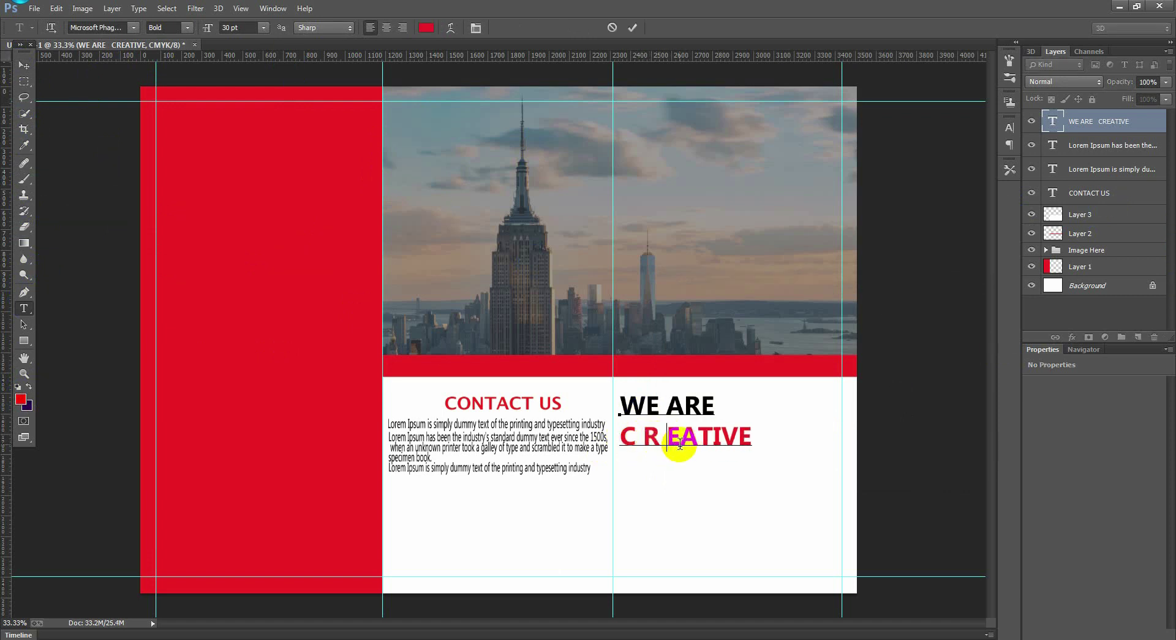
left_click(681, 436)
left_click(706, 436)
left_click(727, 436)
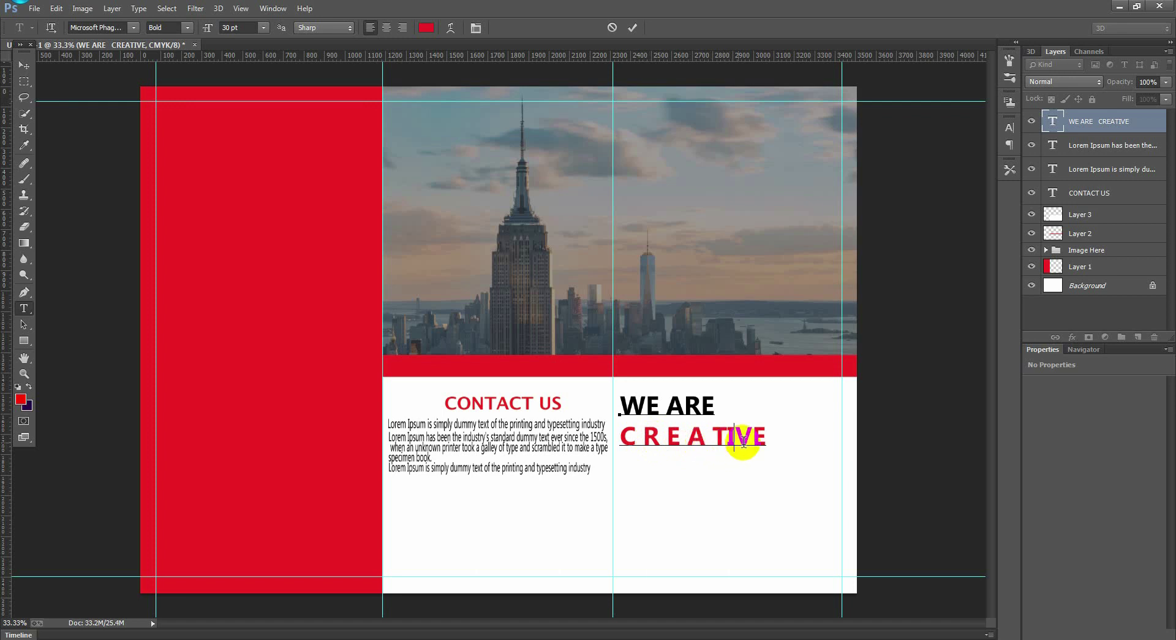
left_click(749, 436)
left_click(765, 437)
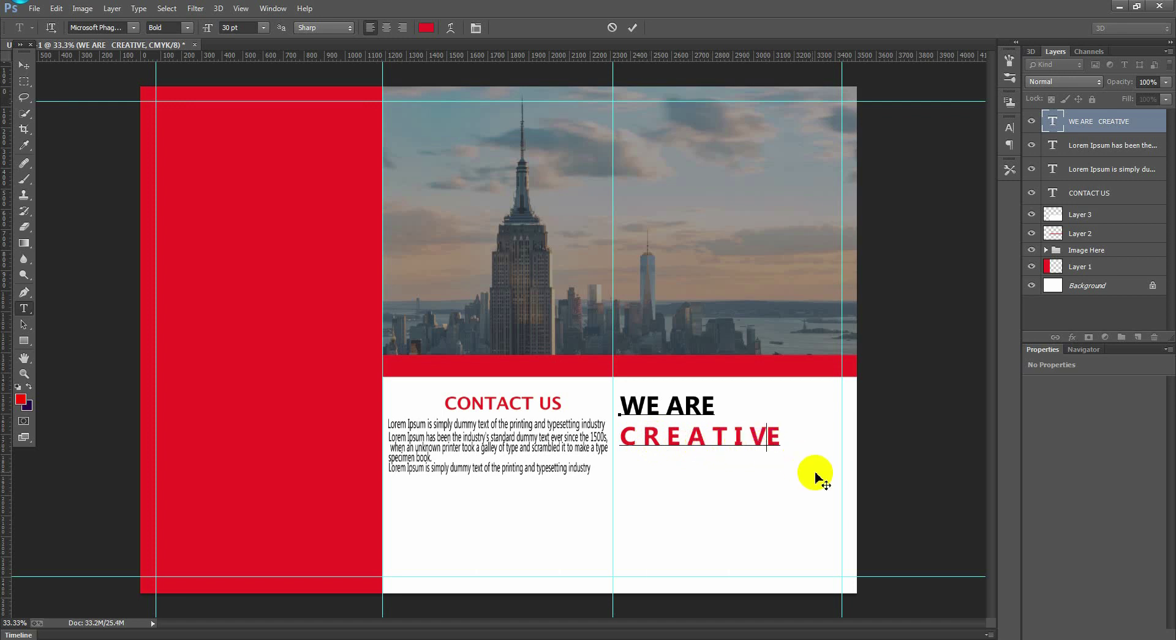
left_click(788, 441)
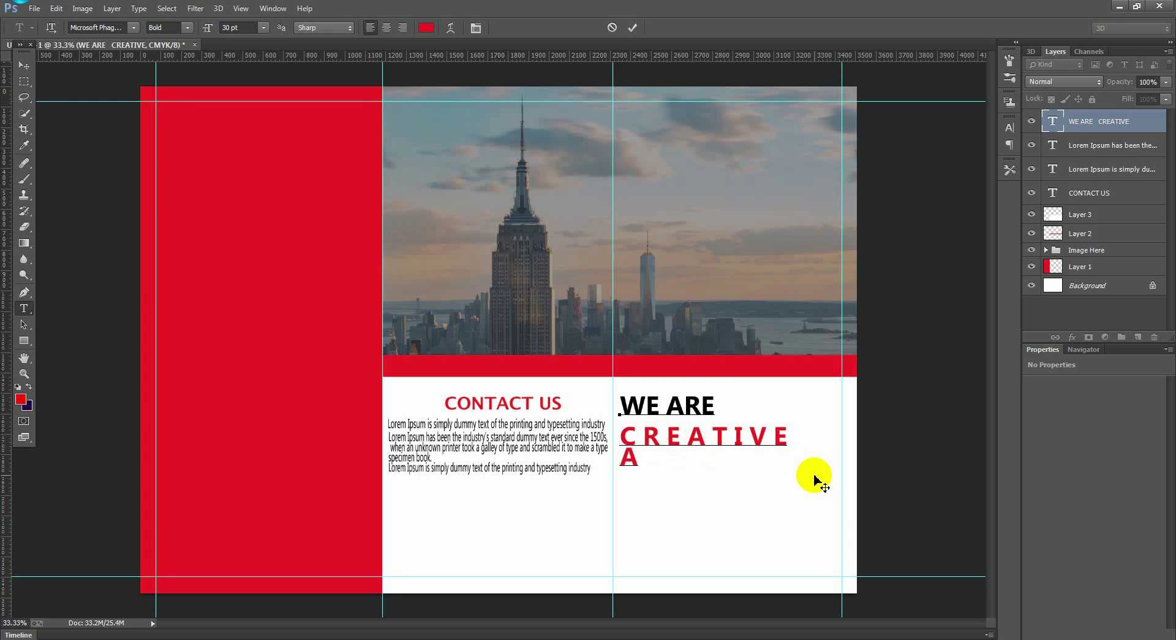
Finish typing AGENCY and recolour that word black, committing the three-line heading
type("NCY")
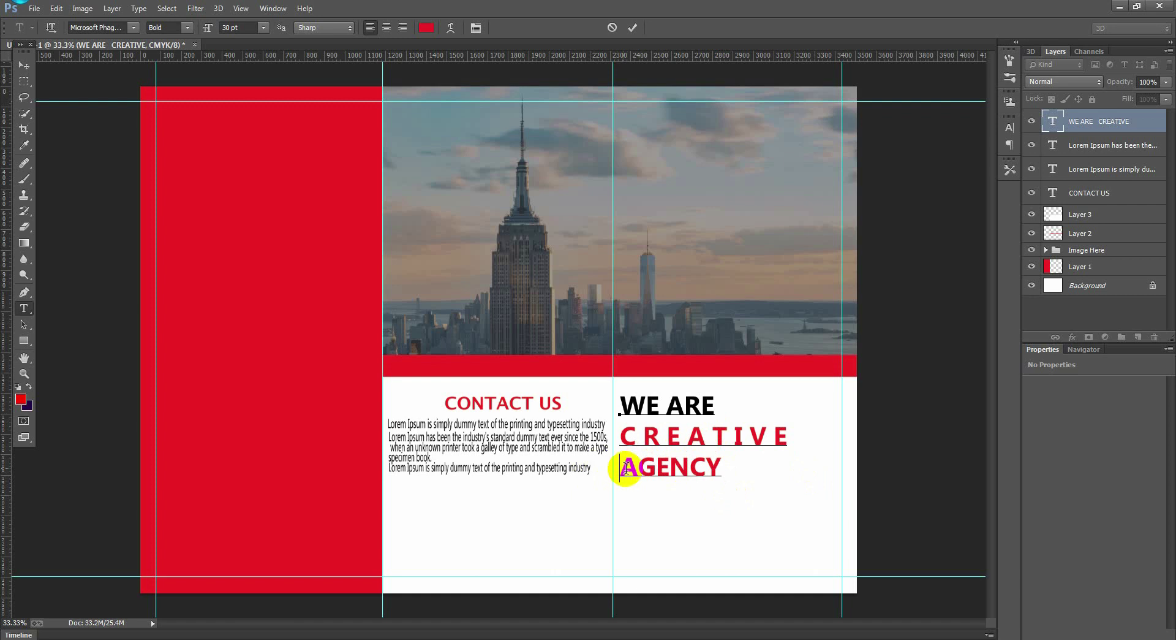
left_click_drag(620, 467, 788, 479)
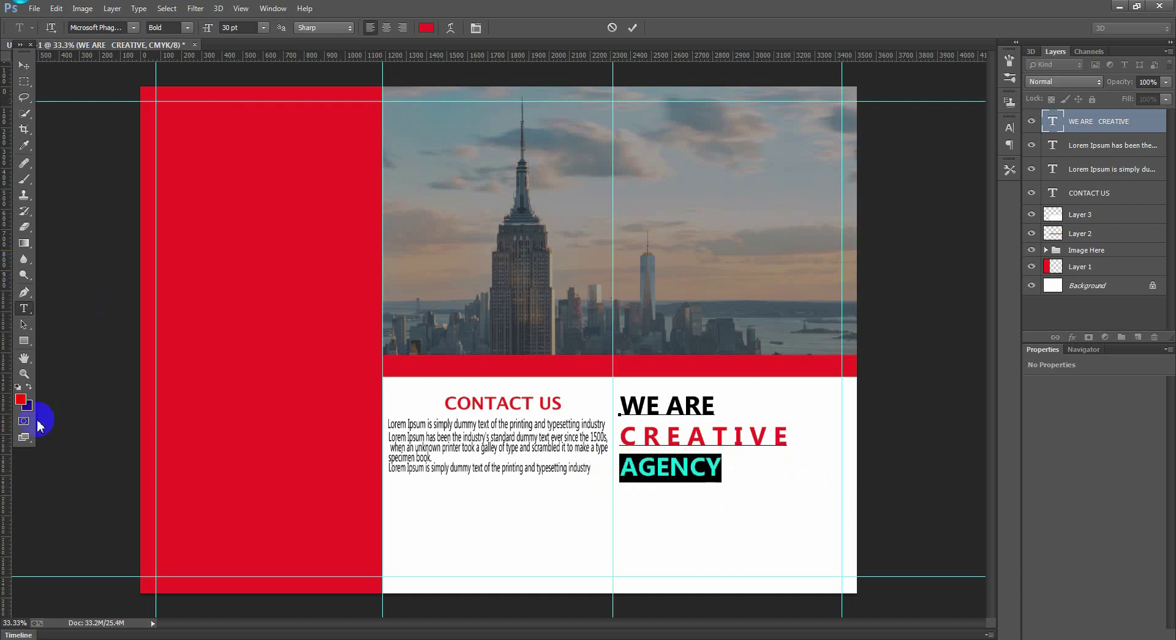
left_click(427, 28)
left_click(810, 466)
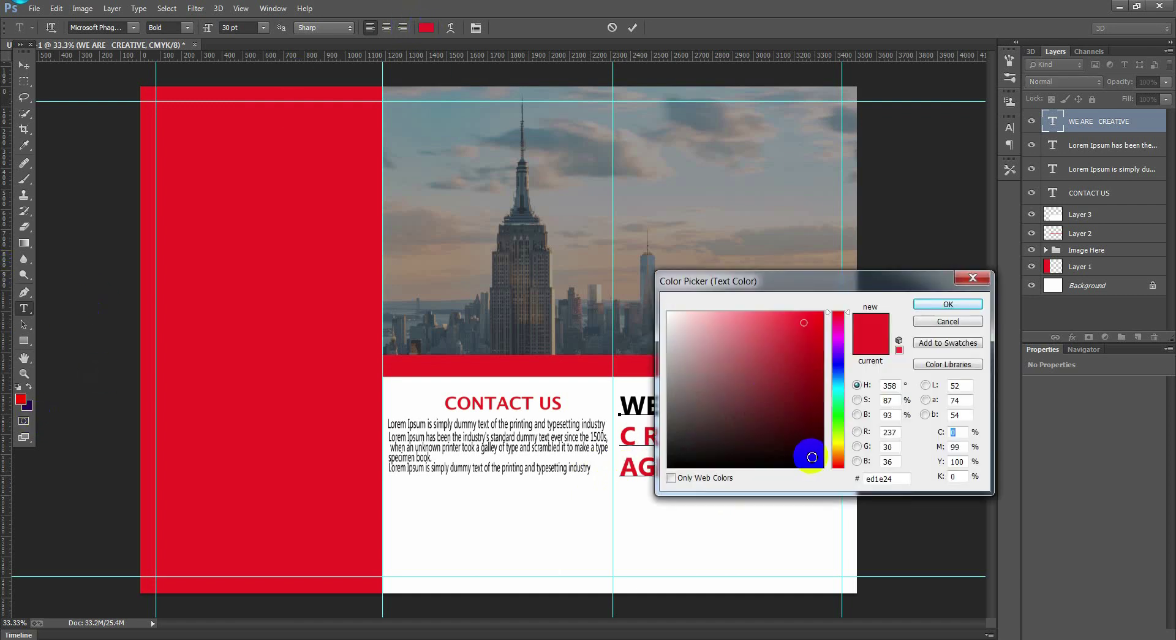
left_click(948, 304)
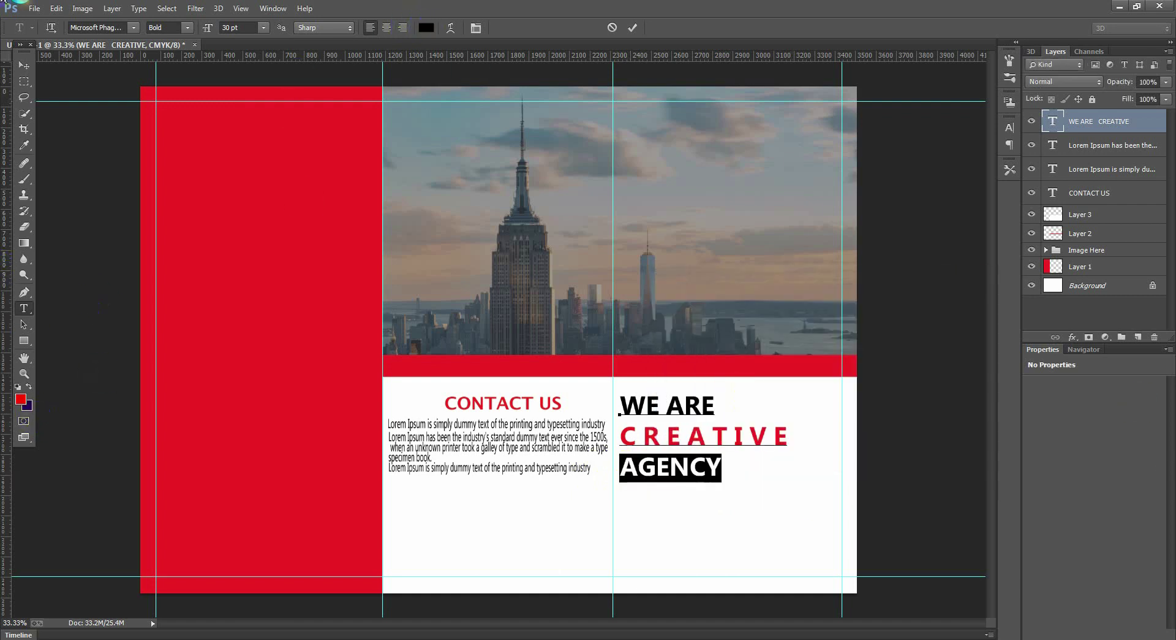
left_click(24, 65)
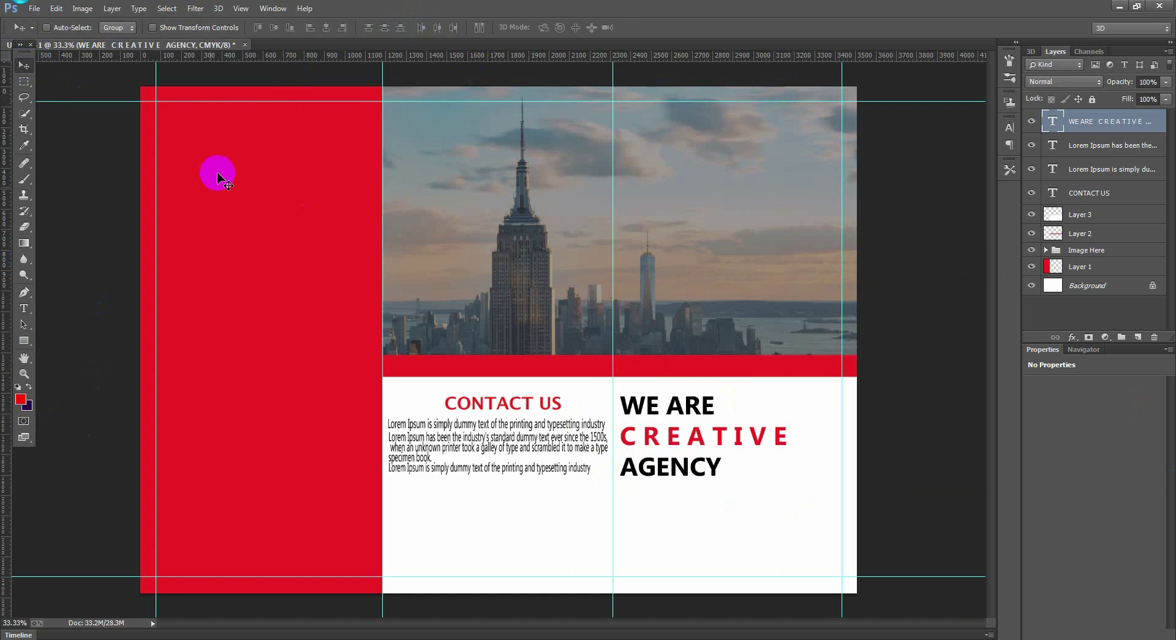
Select the lower lines of the contact paragraph under CONTACT US
left_click(24, 308)
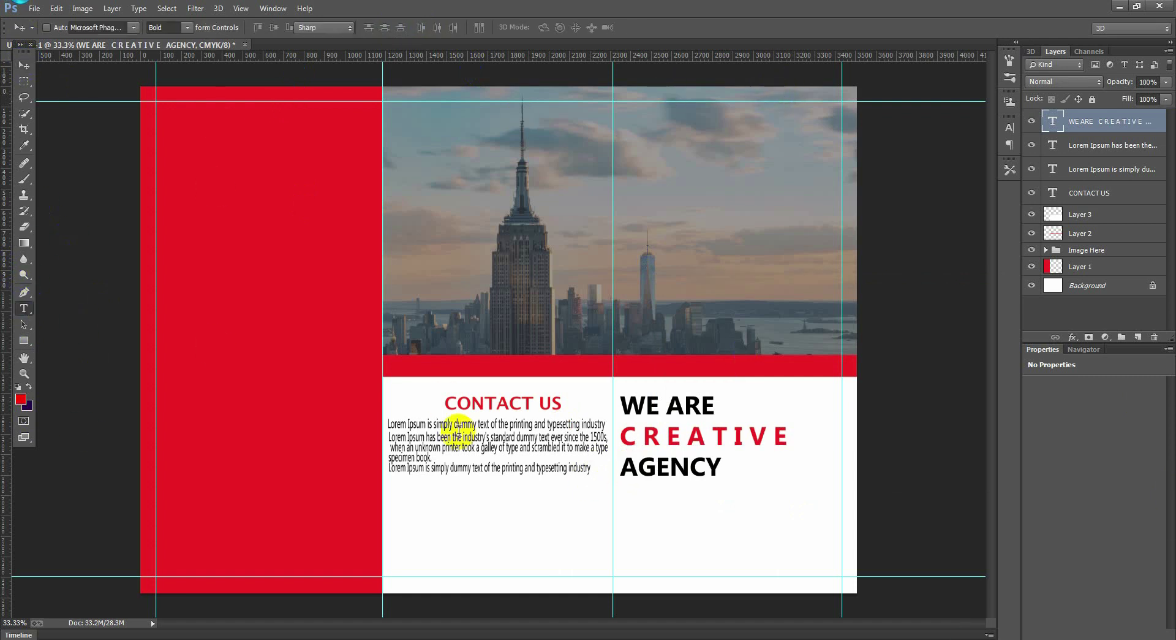
left_click(389, 439)
left_click_drag(388, 439, 620, 484)
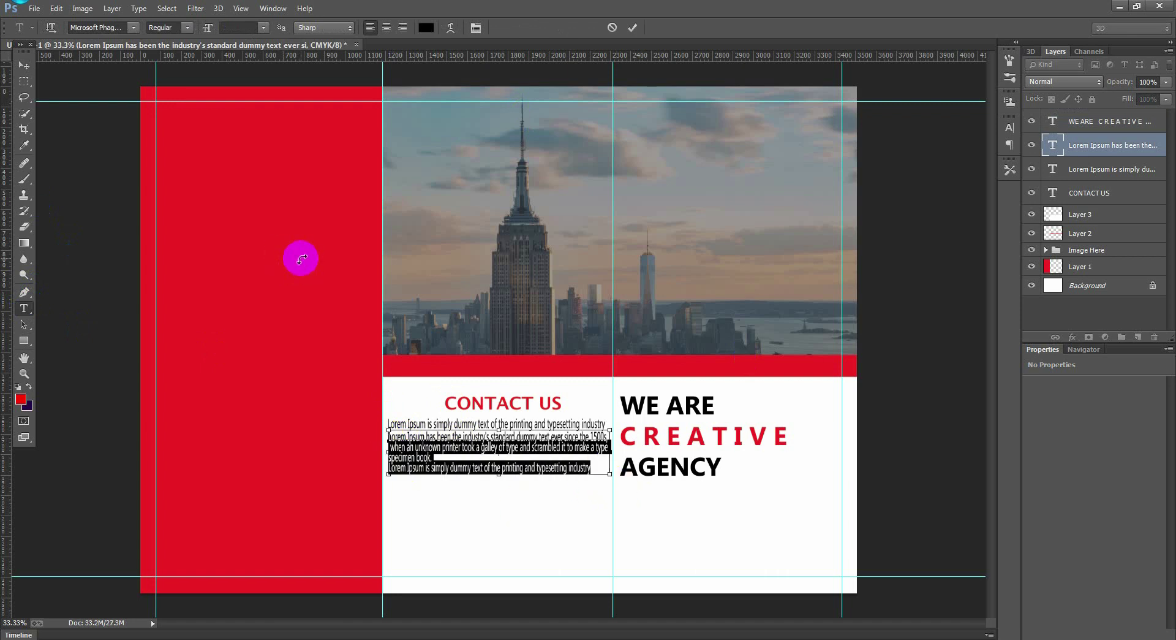
left_click_drag(282, 258, 617, 485)
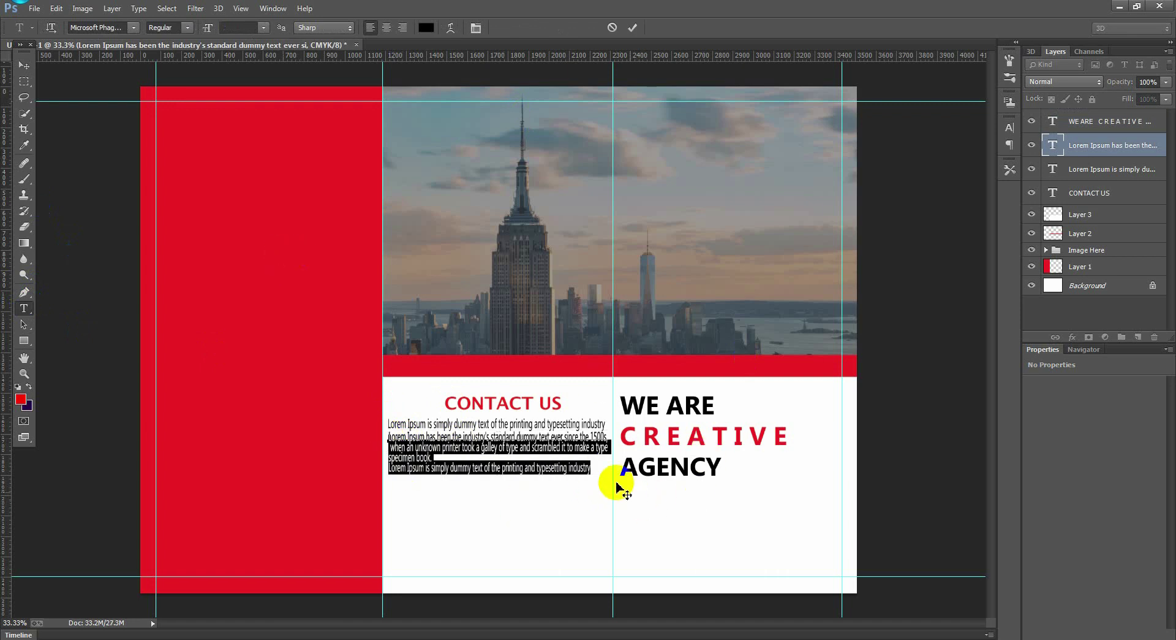
left_click(636, 28)
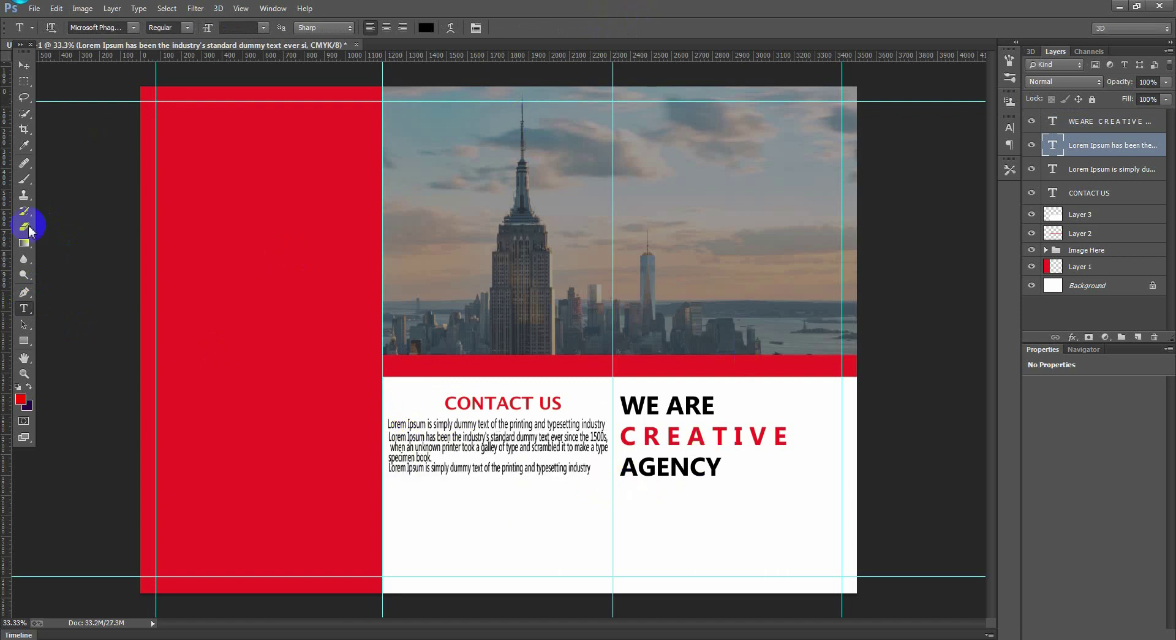
Create an empty text layer (Layer 4) below AGENCY, clearing out the pasted text
left_click(629, 506)
key("ctrl+v")
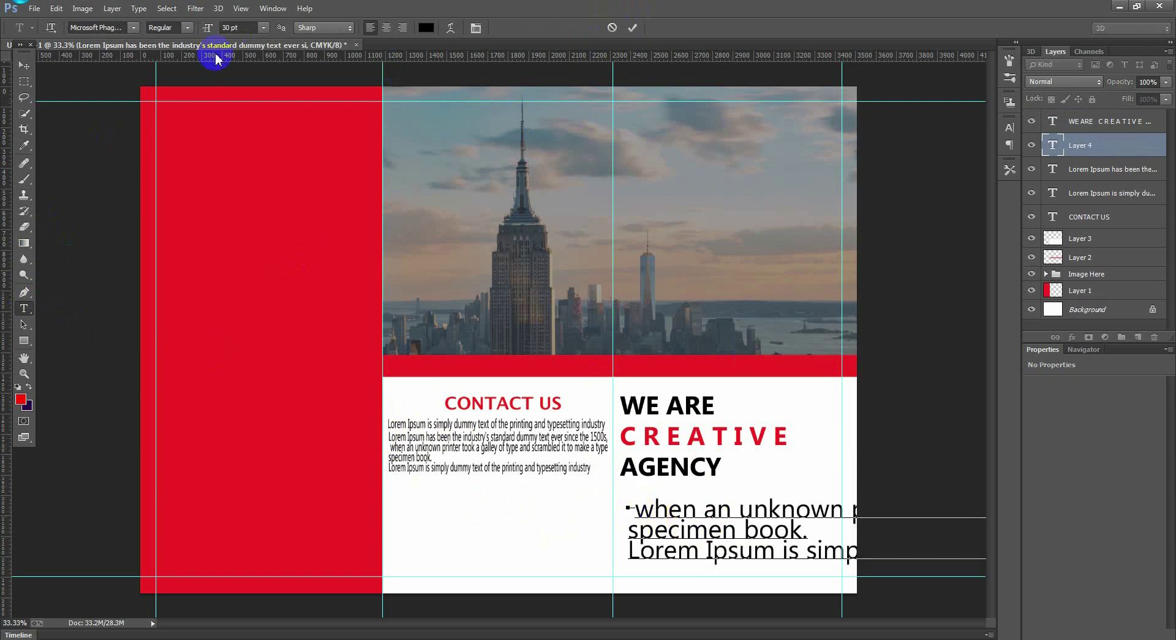
left_click(25, 66)
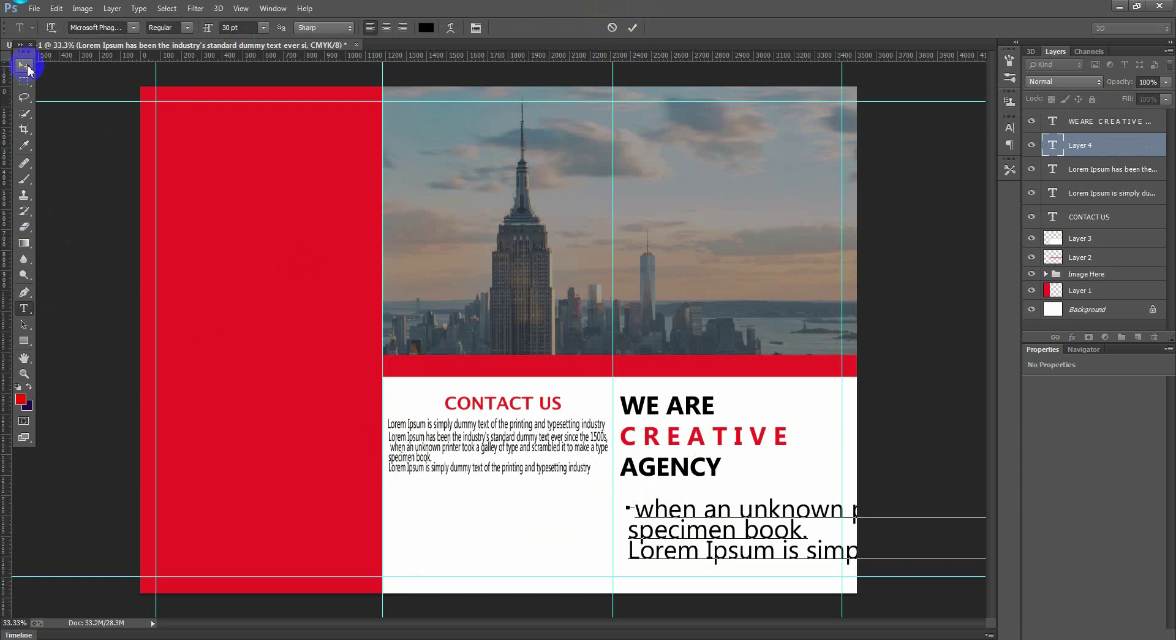
left_click_drag(226, 190, 264, 191)
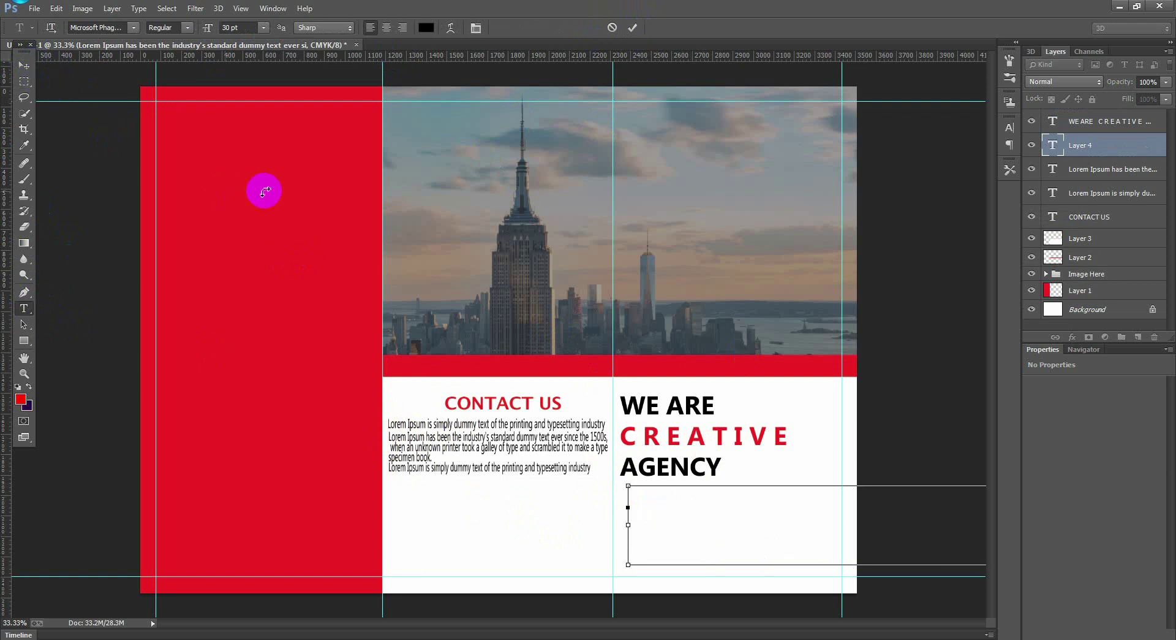
left_click(1007, 147)
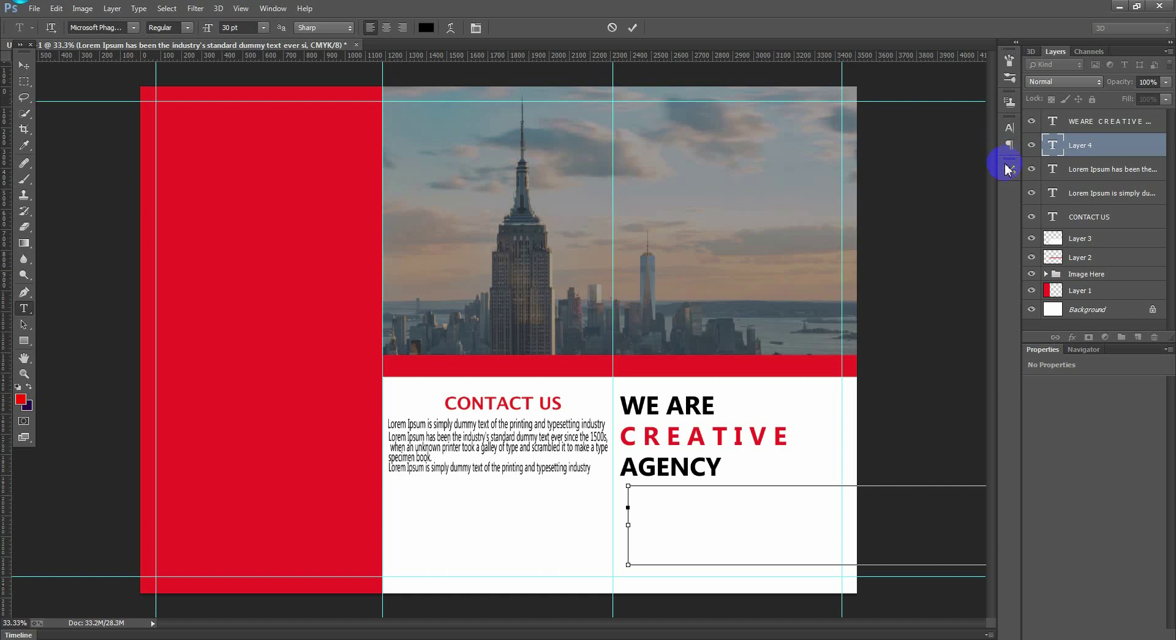
left_click(625, 199)
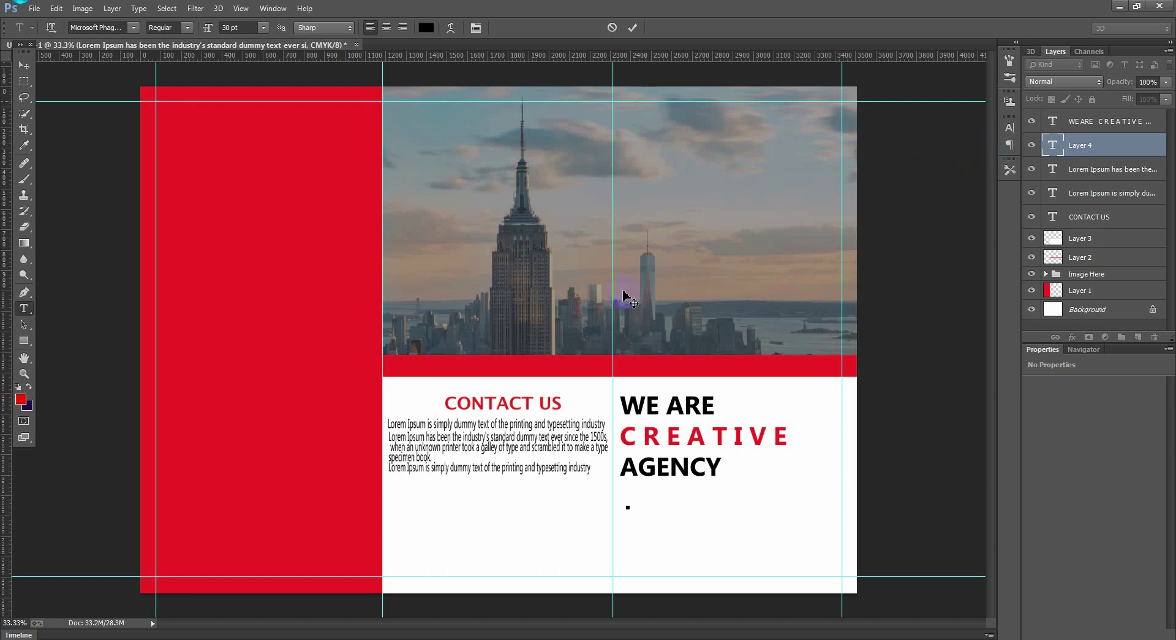
left_click(632, 28)
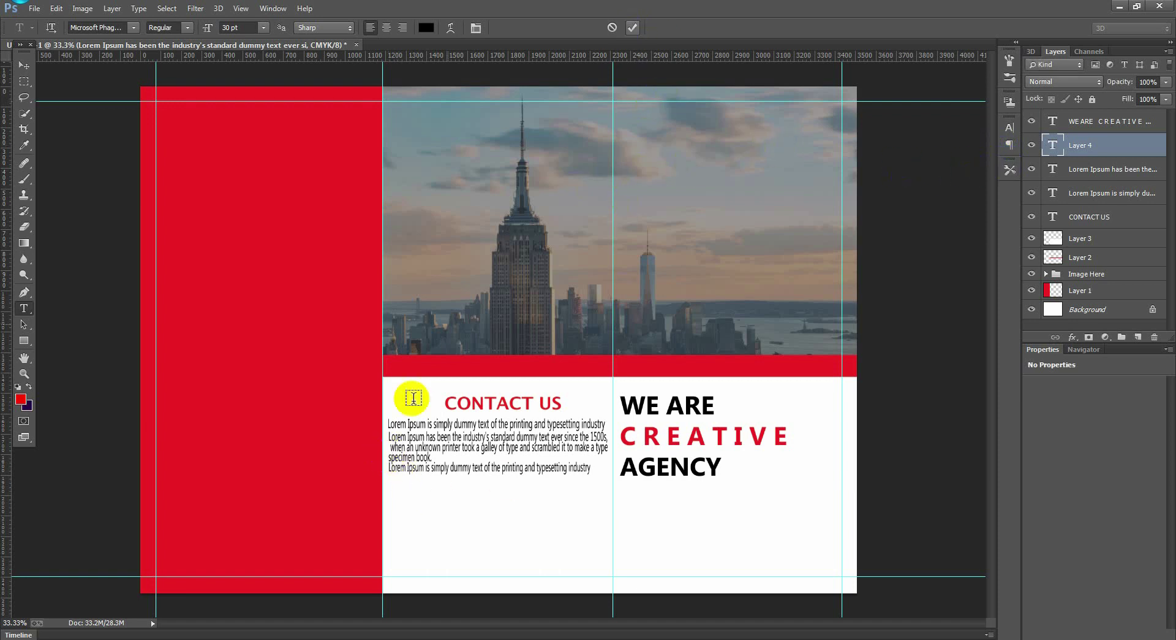
Select and copy the first line of the contact paragraph
left_click(390, 438)
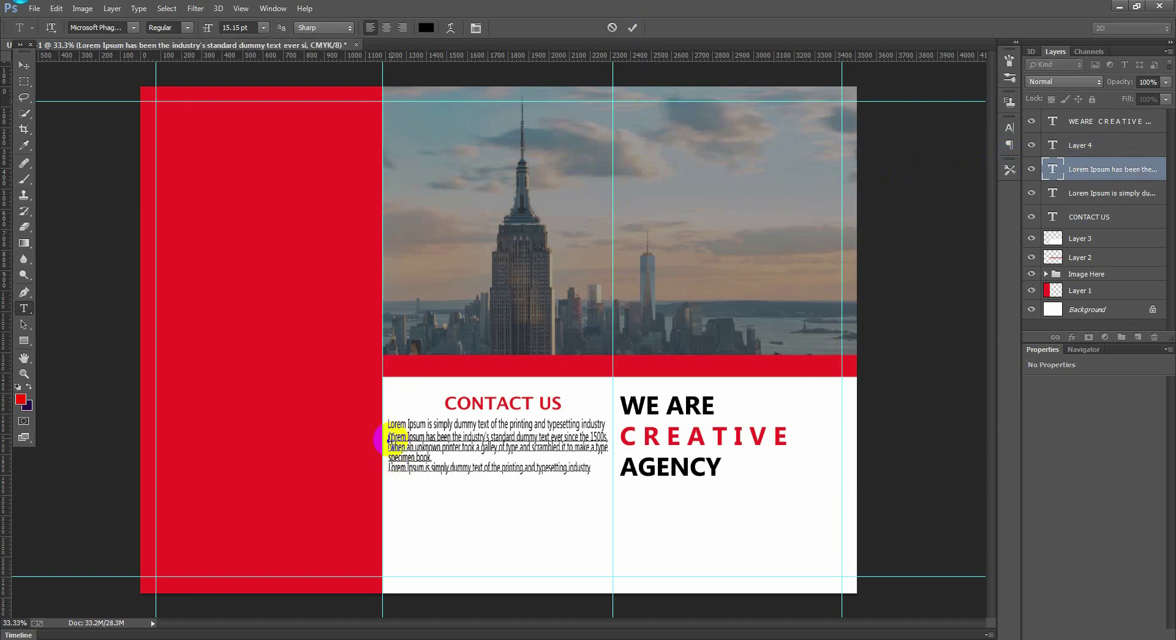
left_click_drag(390, 447, 423, 469)
left_click(390, 439)
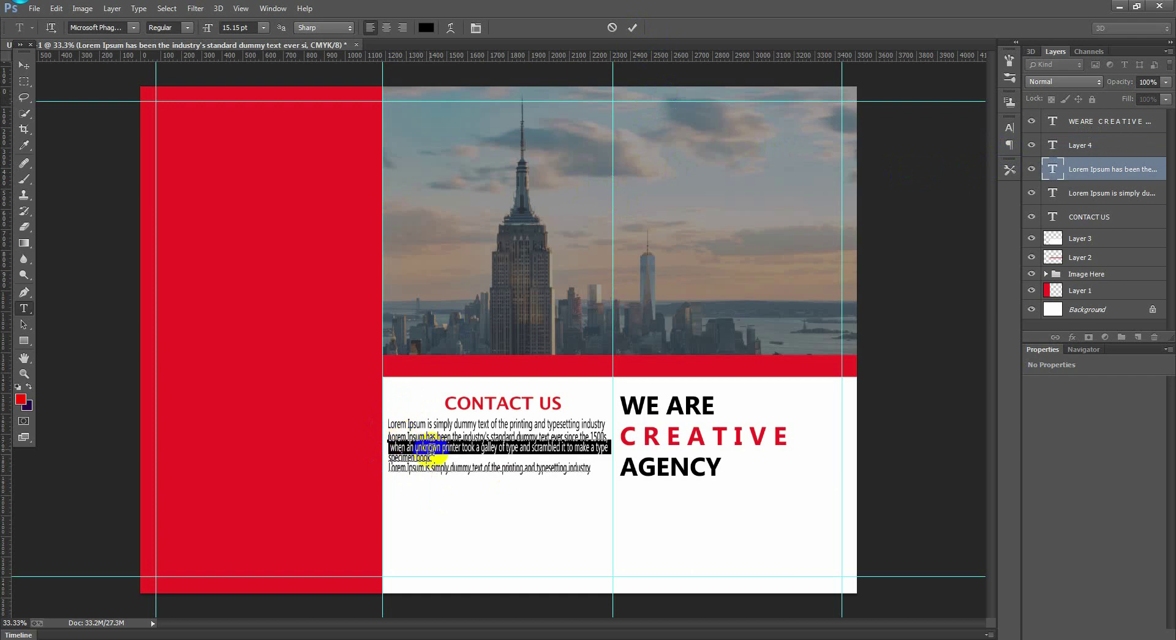
left_click_drag(406, 437, 472, 467)
left_click(494, 433)
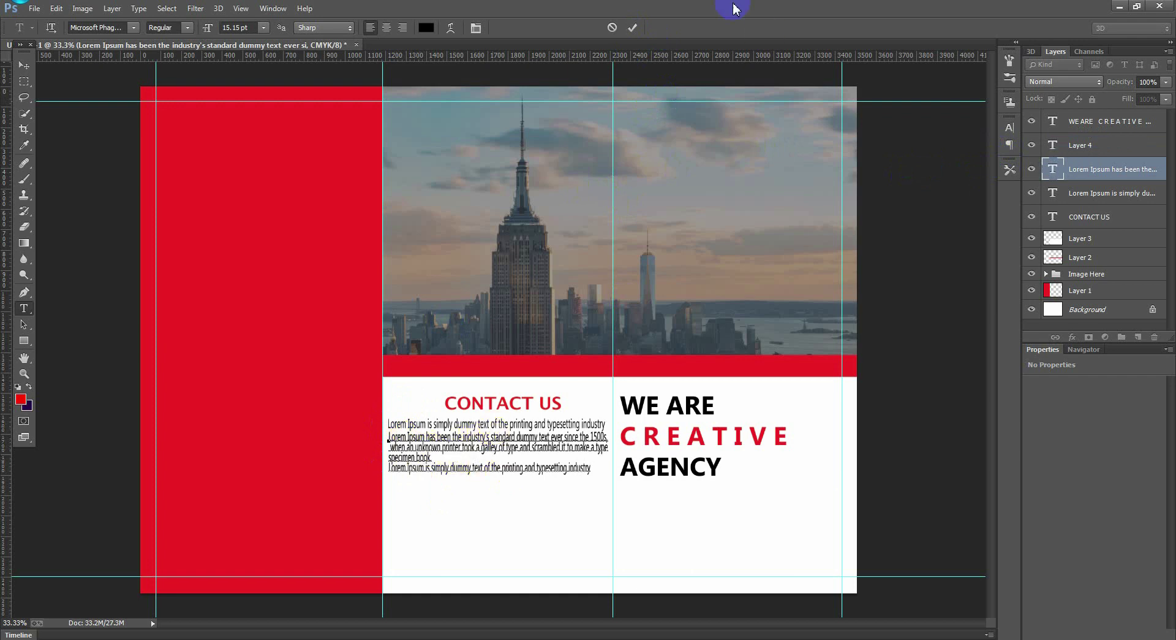
left_click(632, 28)
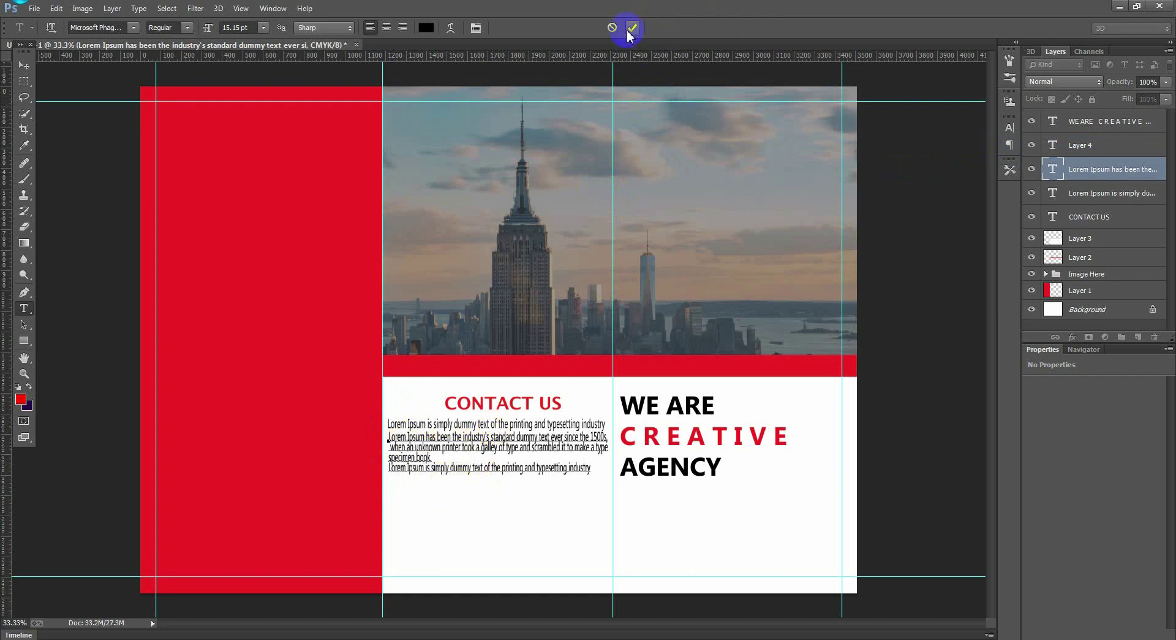
left_click(495, 420)
left_click_drag(387, 427, 612, 461)
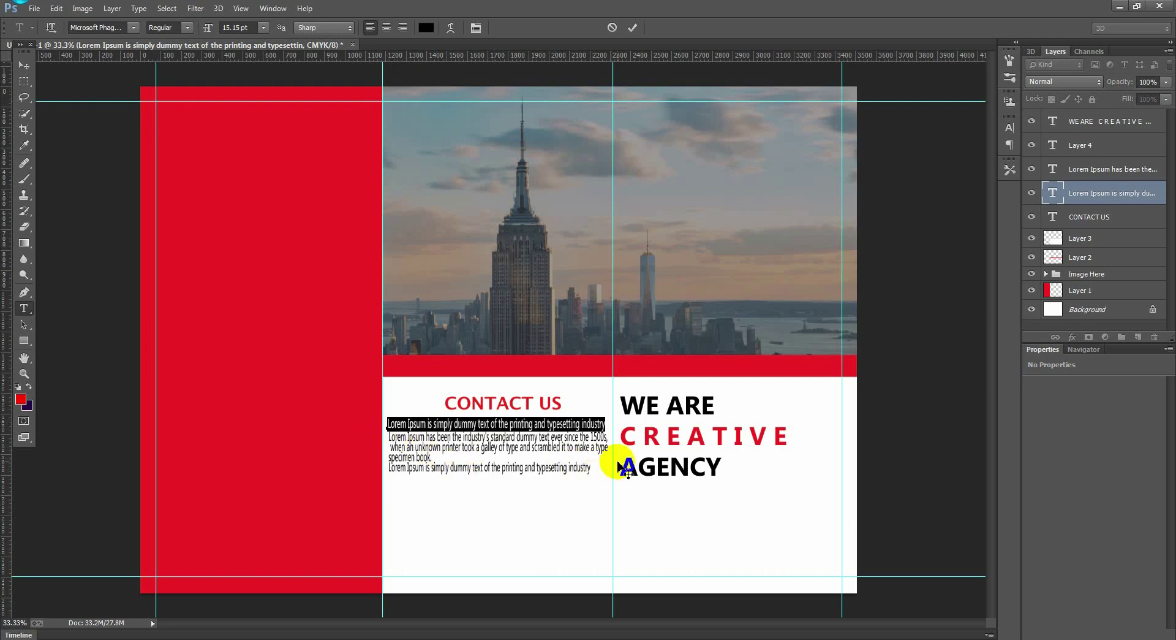
left_click(632, 27)
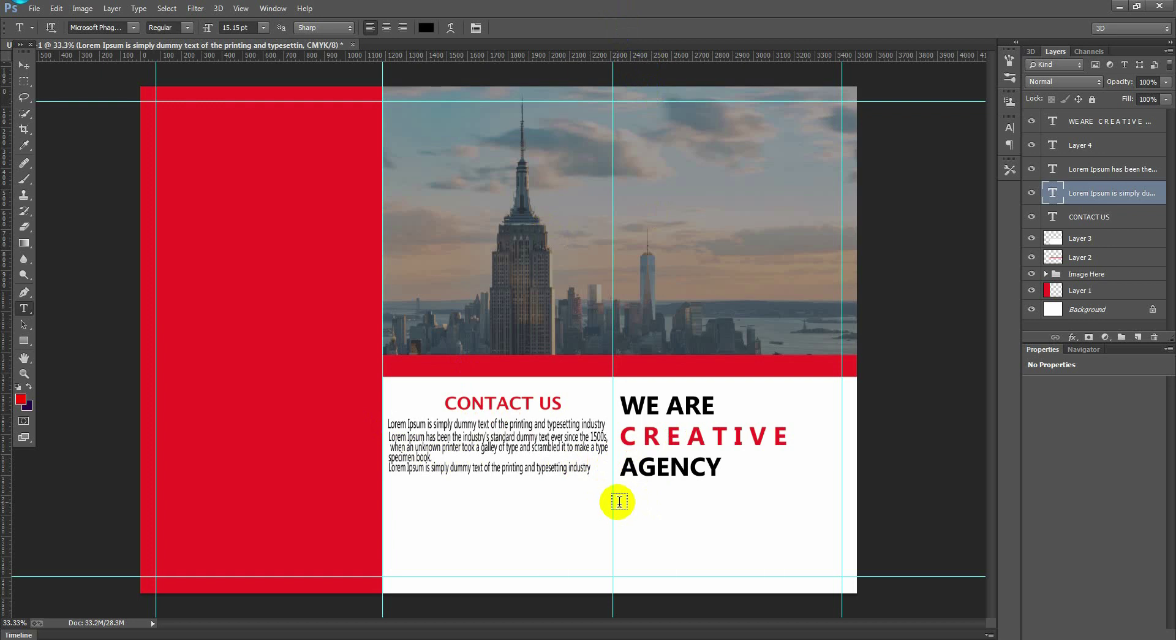
Paste the copied Lorem Ipsum line below AGENCY and scale it to fit the panel
left_click(637, 518)
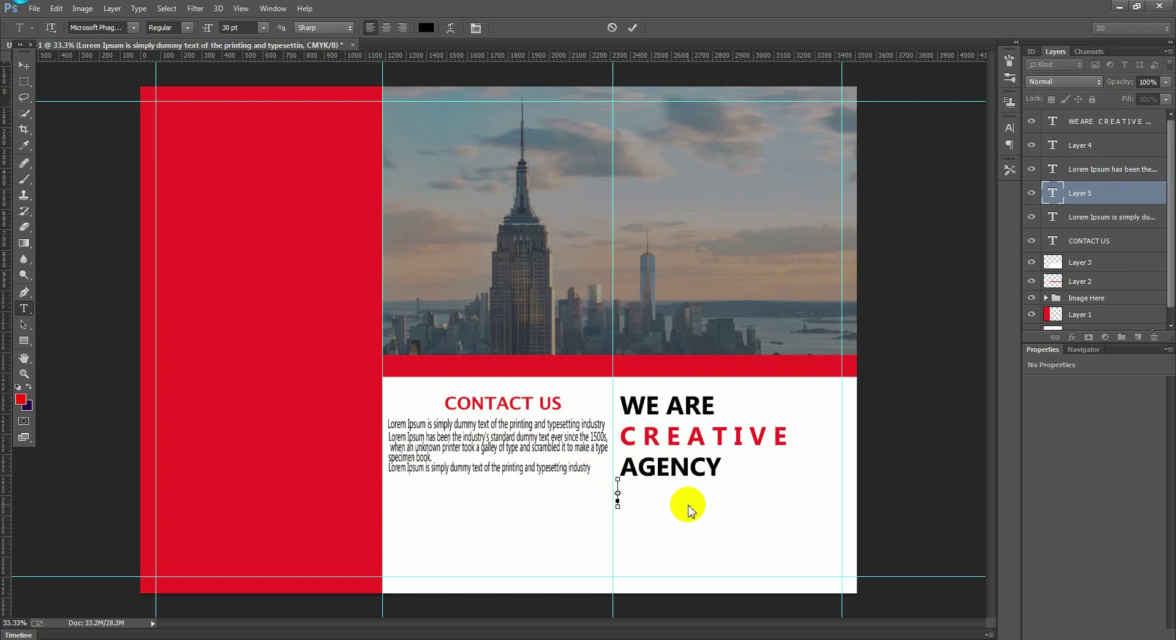
key("ctrl+v")
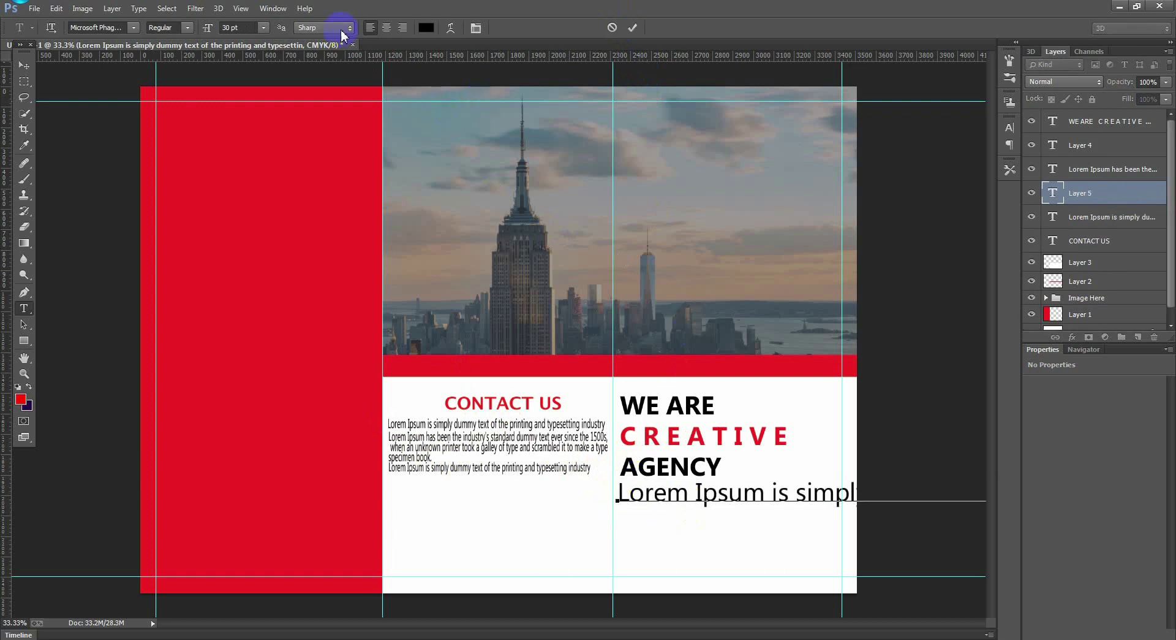
left_click(23, 65)
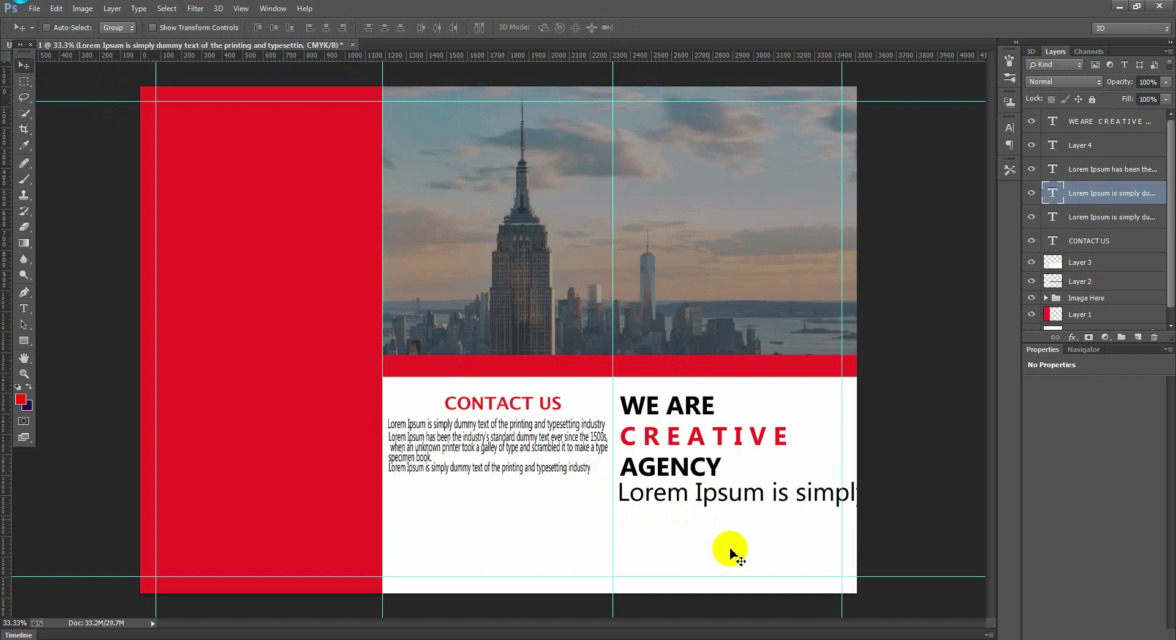
left_click(656, 501)
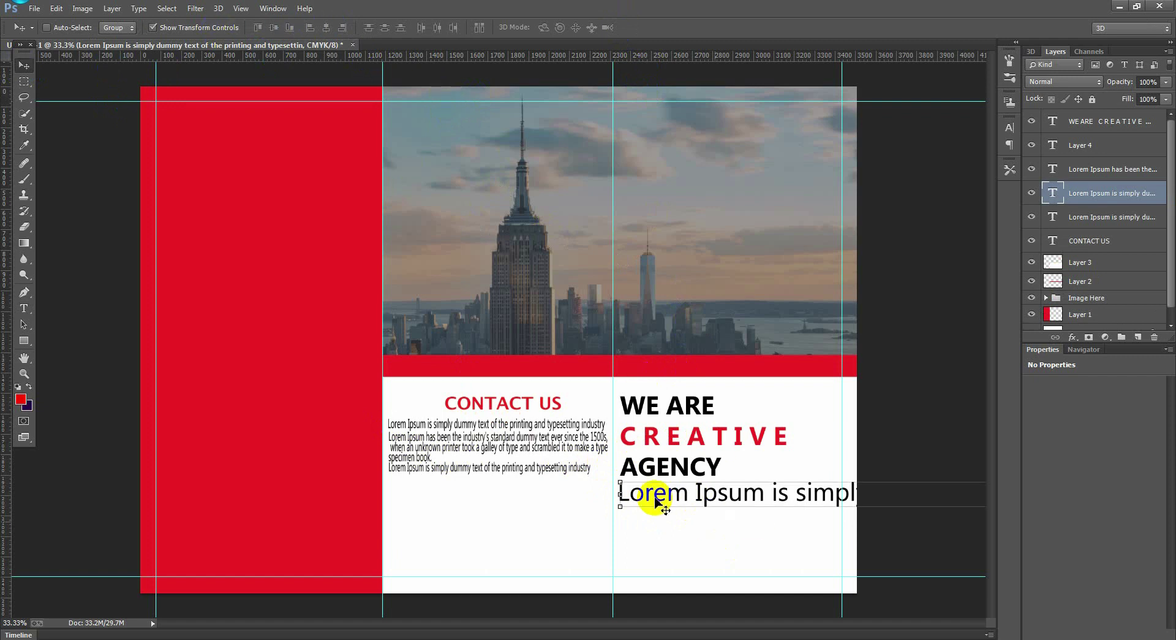
left_click_drag(620, 484, 901, 506)
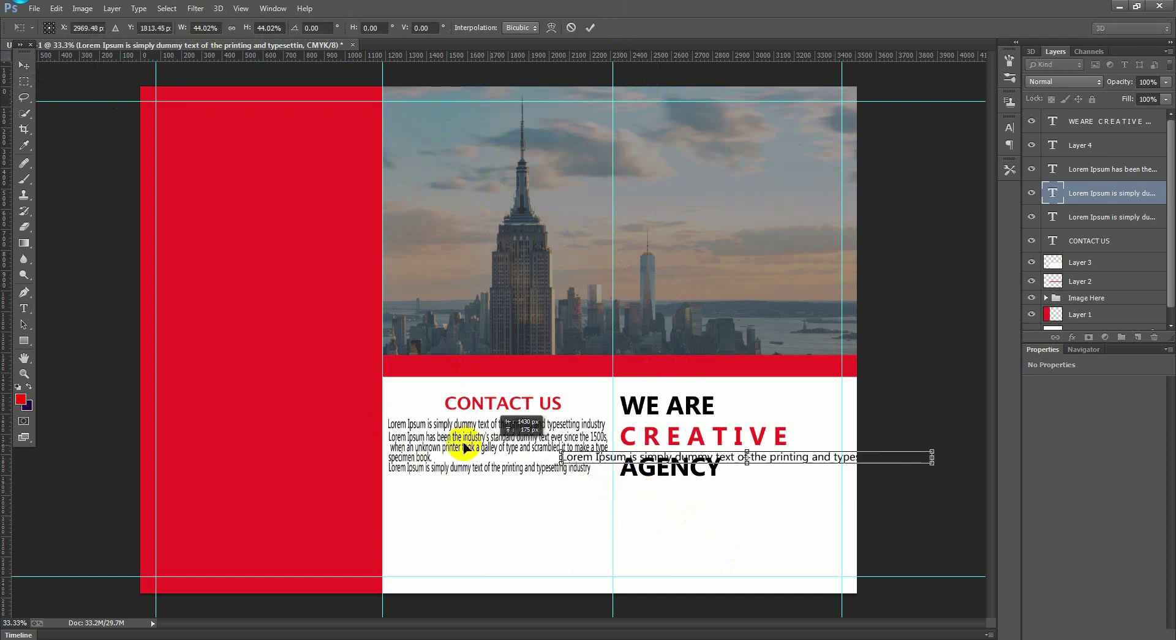
left_click_drag(905, 497, 723, 498)
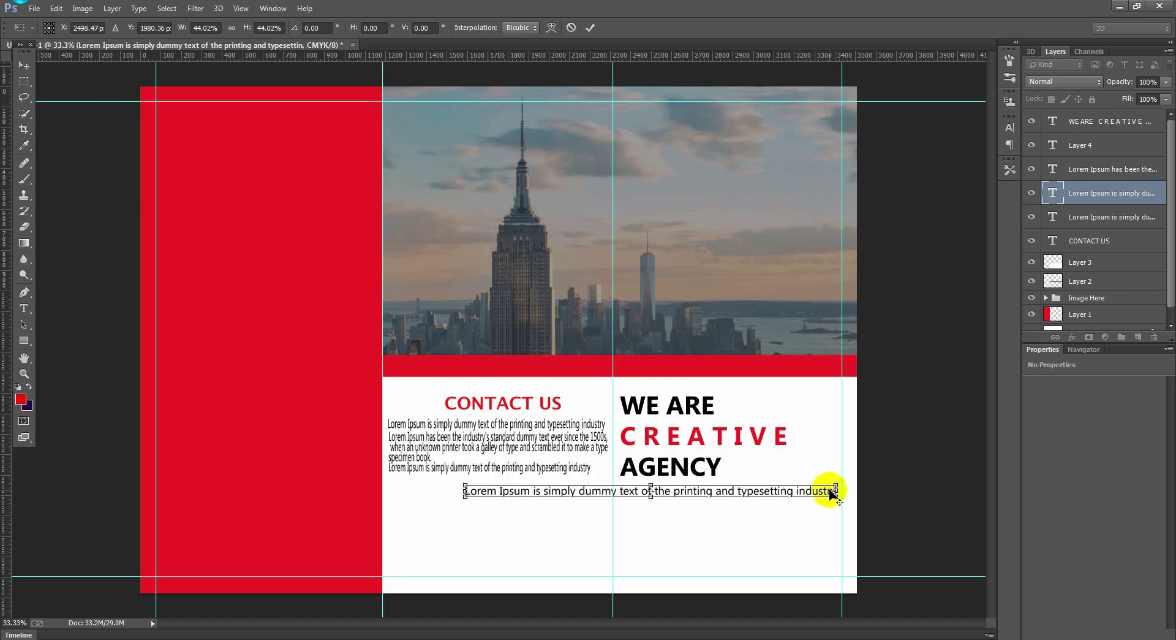
mouse_move(843, 495)
left_mouse_down()
mouse_move(738, 492)
mouse_move(768, 492)
left_mouse_up()
left_click(593, 28)
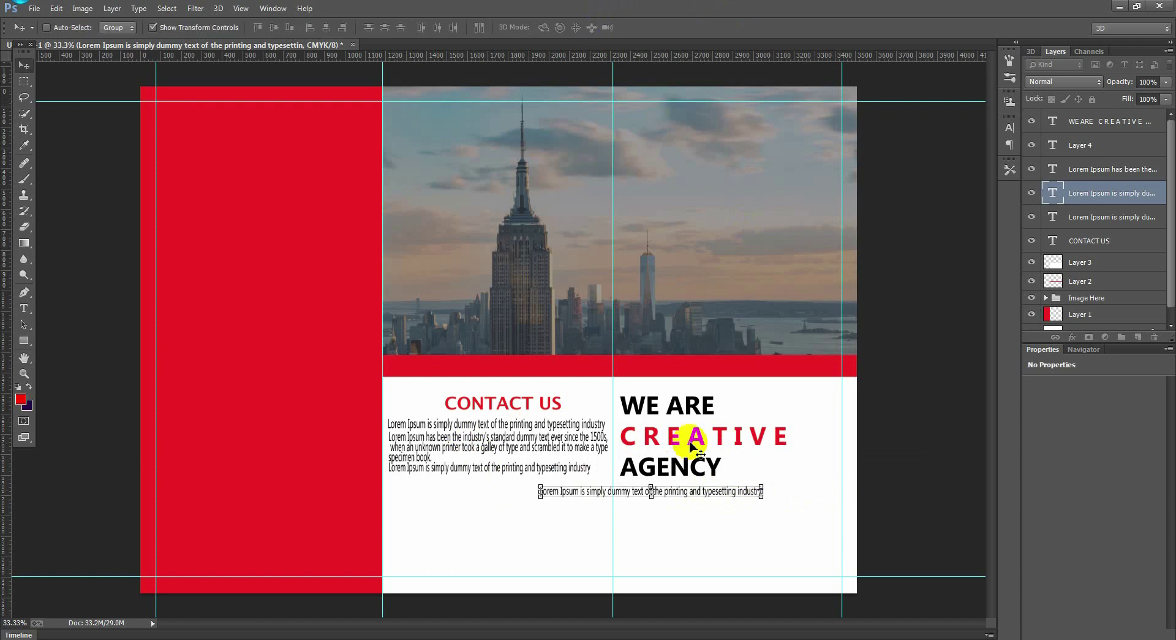
Align the line with AGENCY's left edge using arrow nudges, then hide transform controls
mouse_move(688, 492)
left_mouse_down()
mouse_move(766, 484)
mouse_move(769, 497)
left_mouse_up()
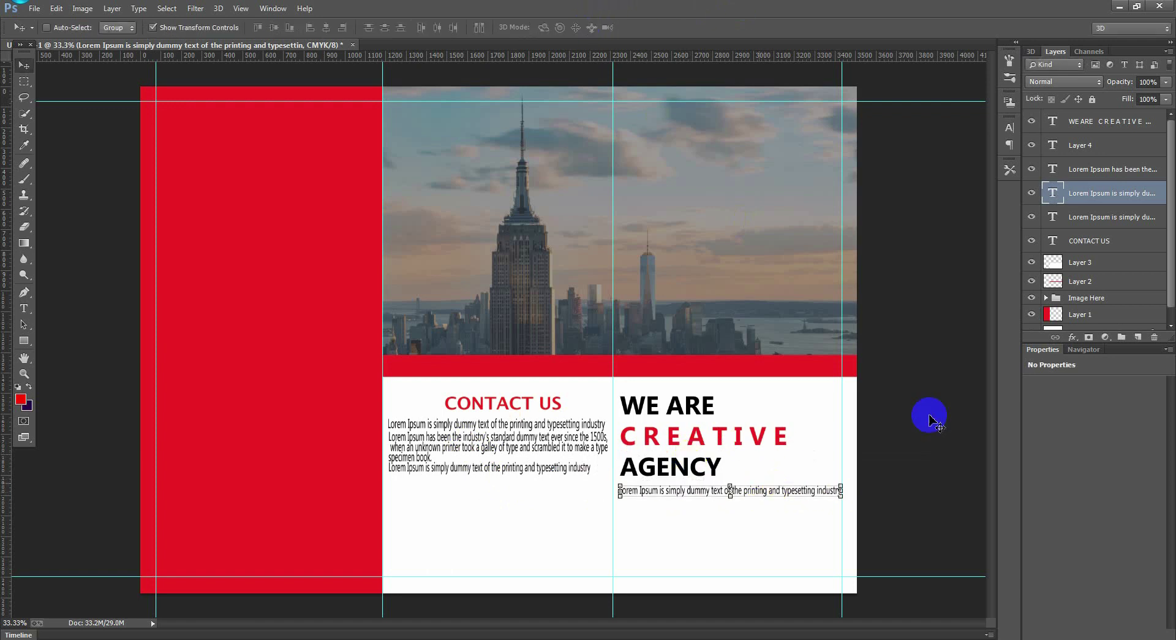
key("Right")
key("Right")
key("Right")
key("Left")
key("Left")
key("Left")
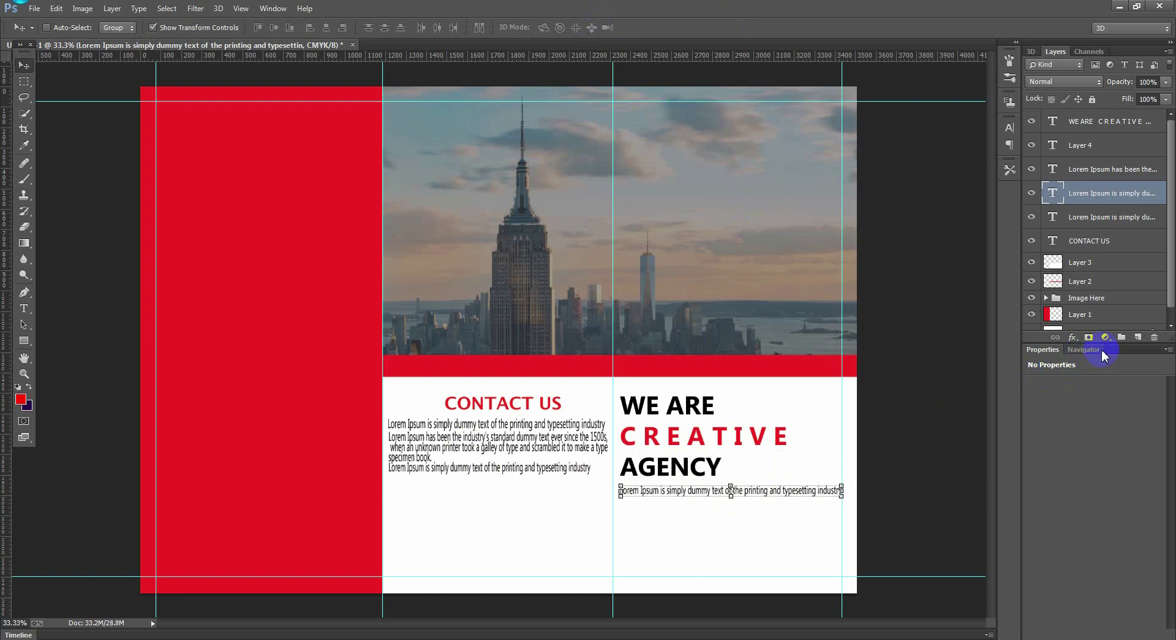
key("Left")
key("Left")
key("Left")
key("Left")
key("Left")
key("Left")
key("Down")
key("Down")
key("Down")
key("Down")
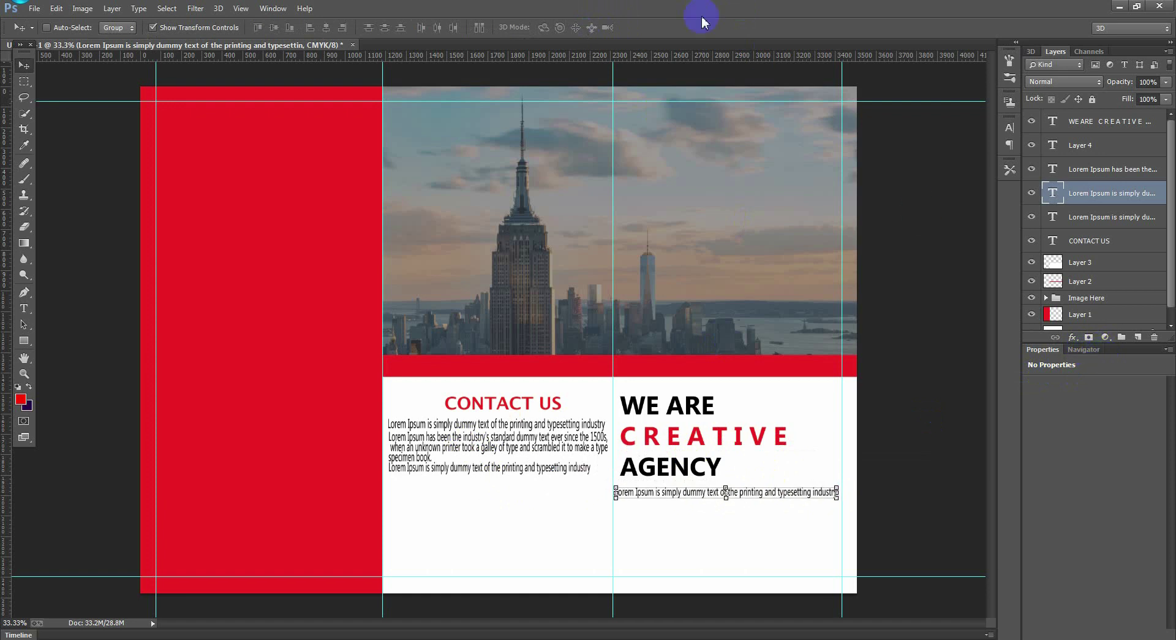
left_click(215, 28)
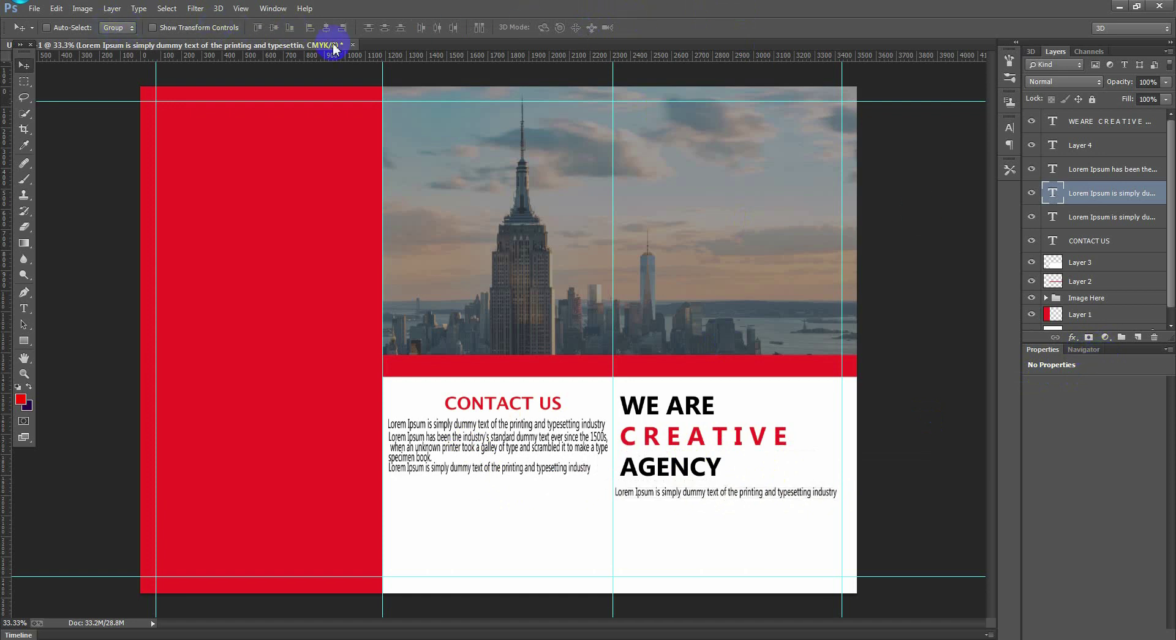
key("Down")
key("Down")
key("Down")
key("Down")
left_click(741, 492)
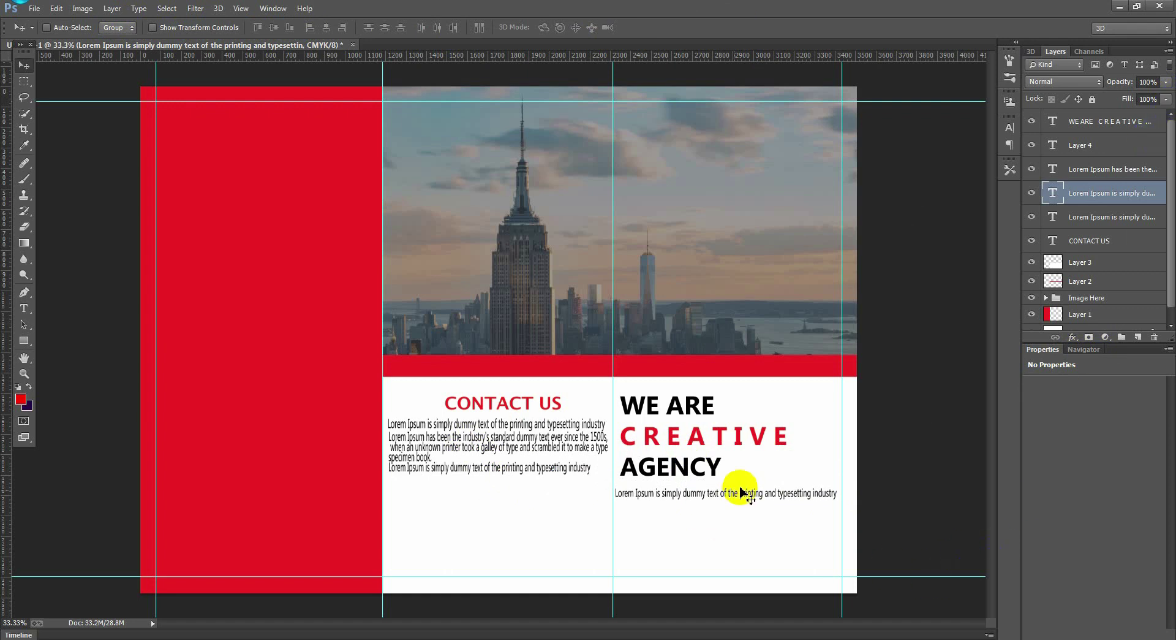
left_click_drag(739, 495, 738, 514)
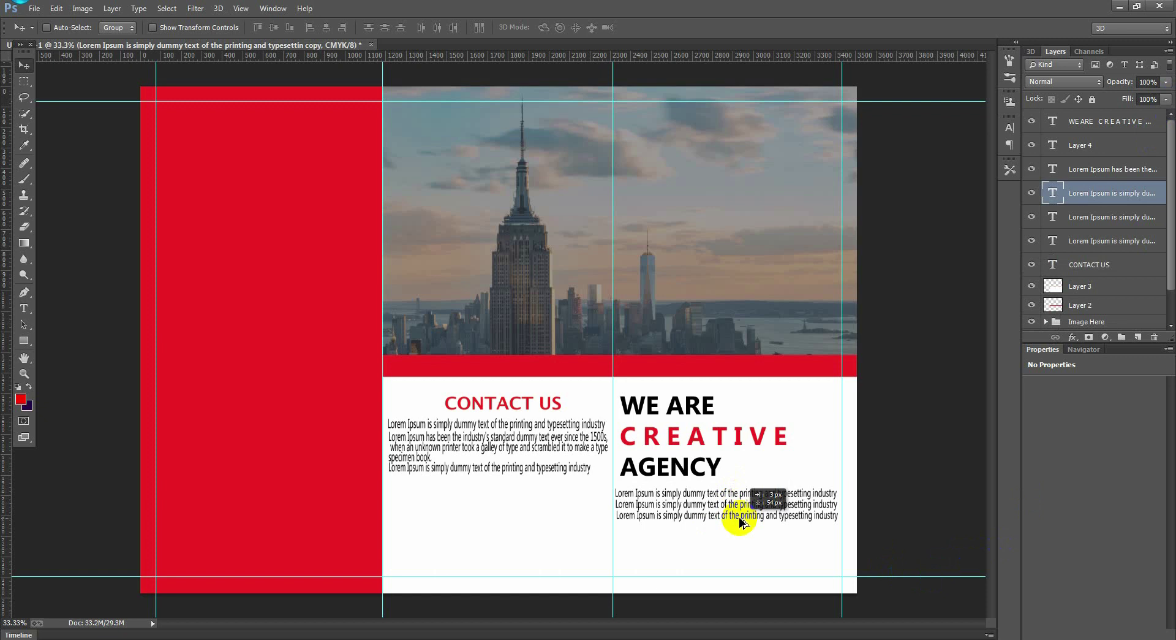
key("Left")
key("Left")
key("Left")
key("Left")
key("Left")
key("Left")
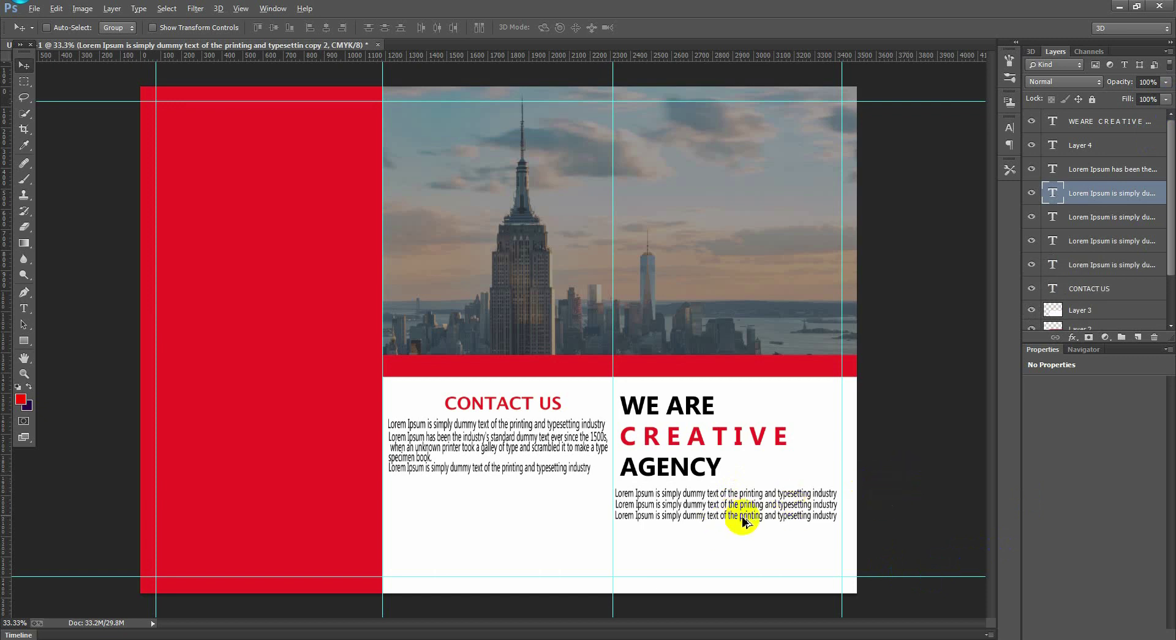
left_click_drag(743, 520, 744, 555)
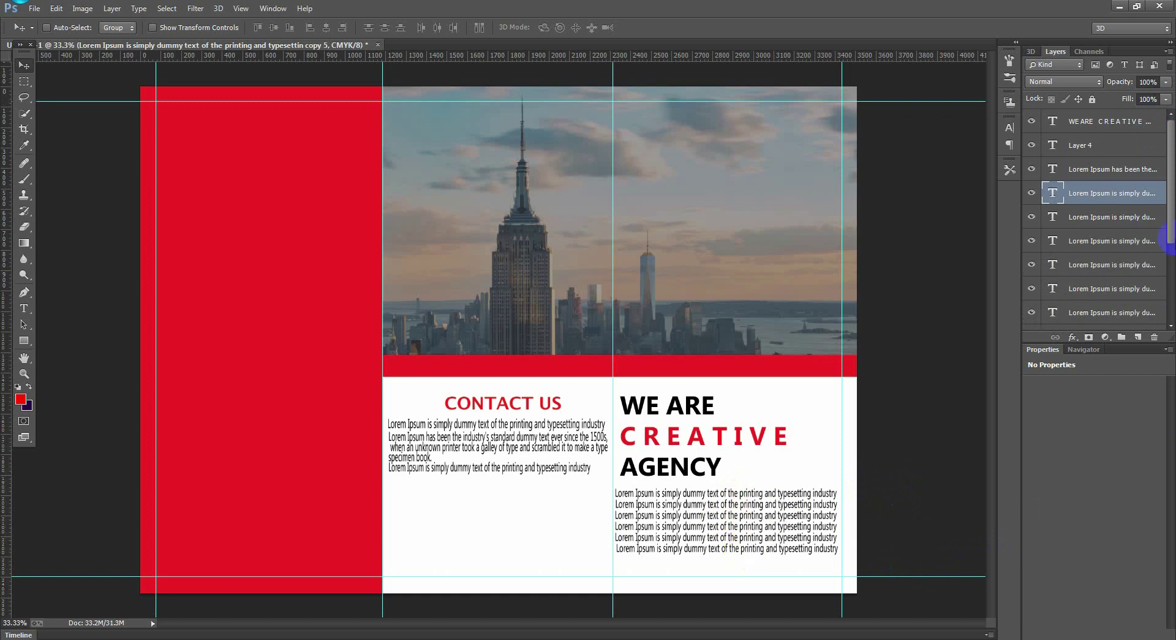
key("ctrl+minus")
key("ctrl+minus")
key("ctrl+plus")
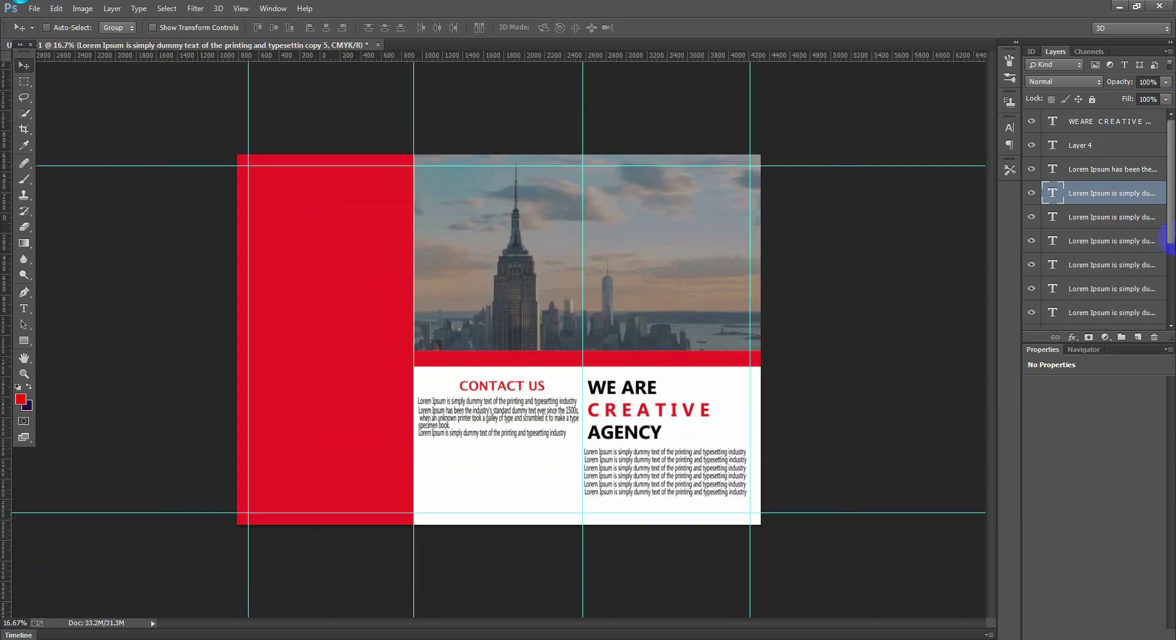
key("ctrl+plus")
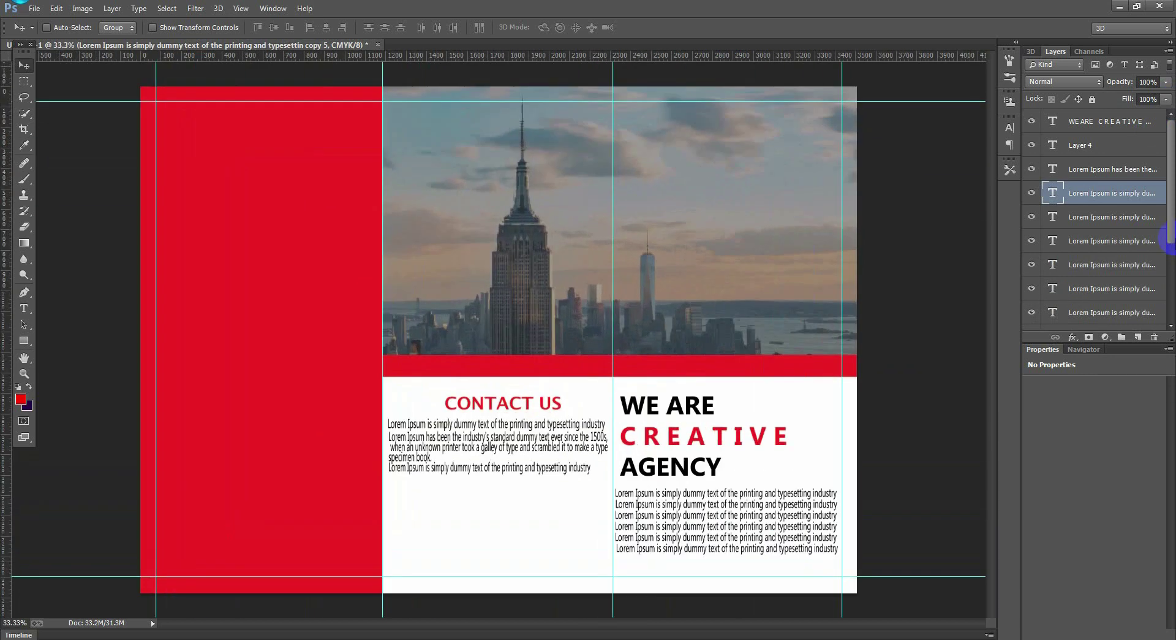
key("Delete")
key("Delete")
key("Delete")
key("Delete")
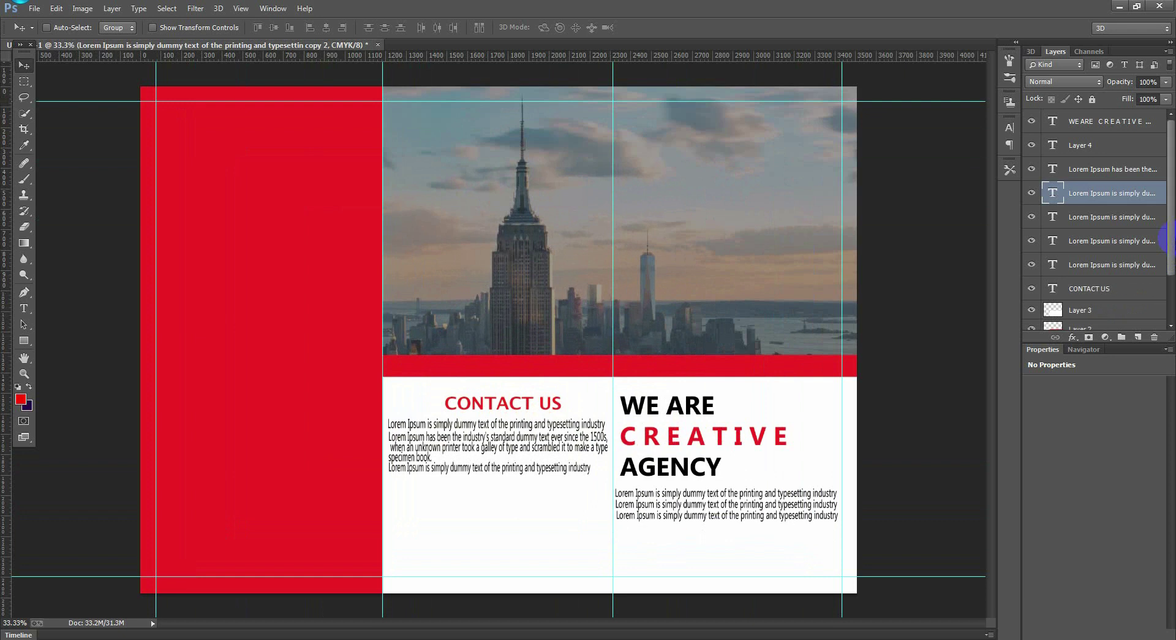
key("Delete")
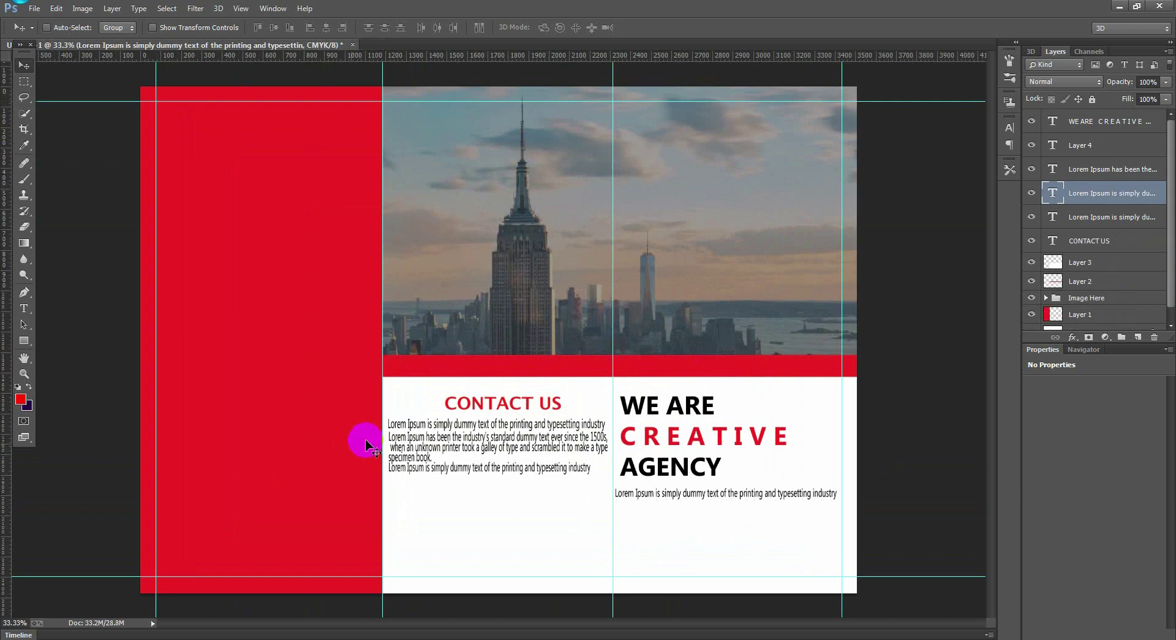
left_click(24, 311)
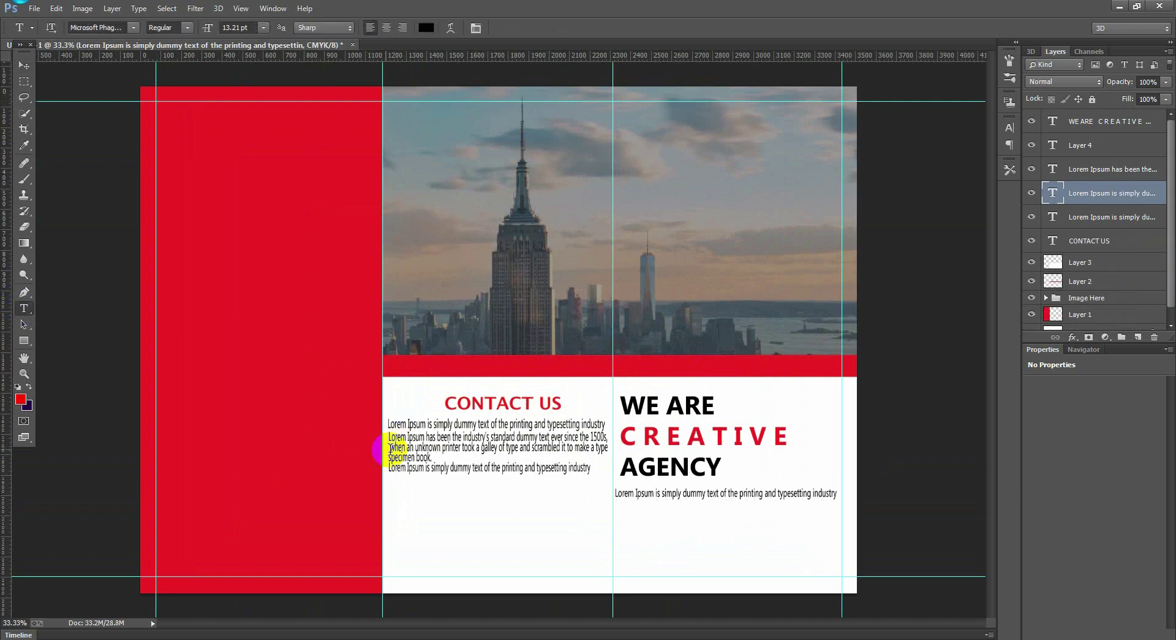
left_click(400, 428)
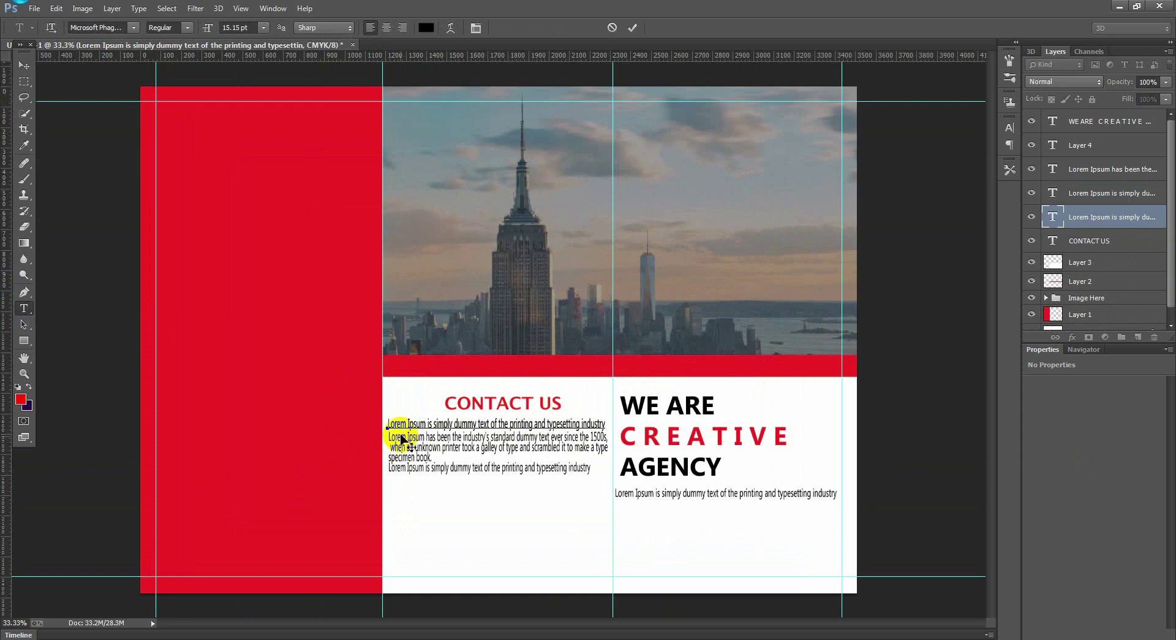
left_click(414, 440)
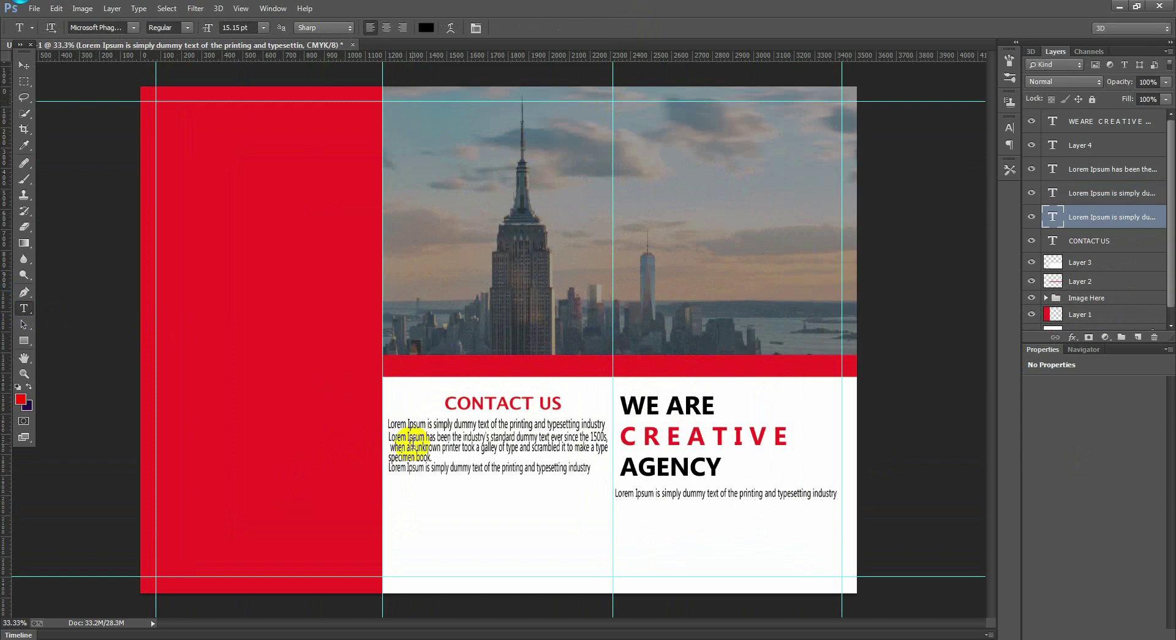
left_click(388, 440)
triple_click(389, 440)
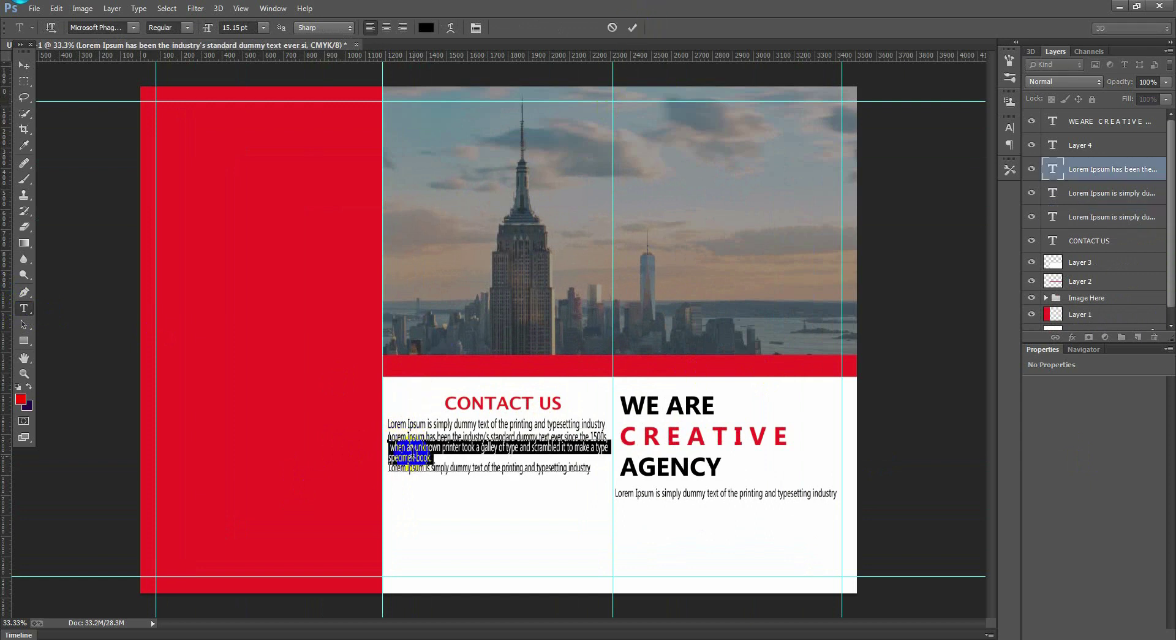
left_click(389, 432)
left_click_drag(389, 436, 607, 490)
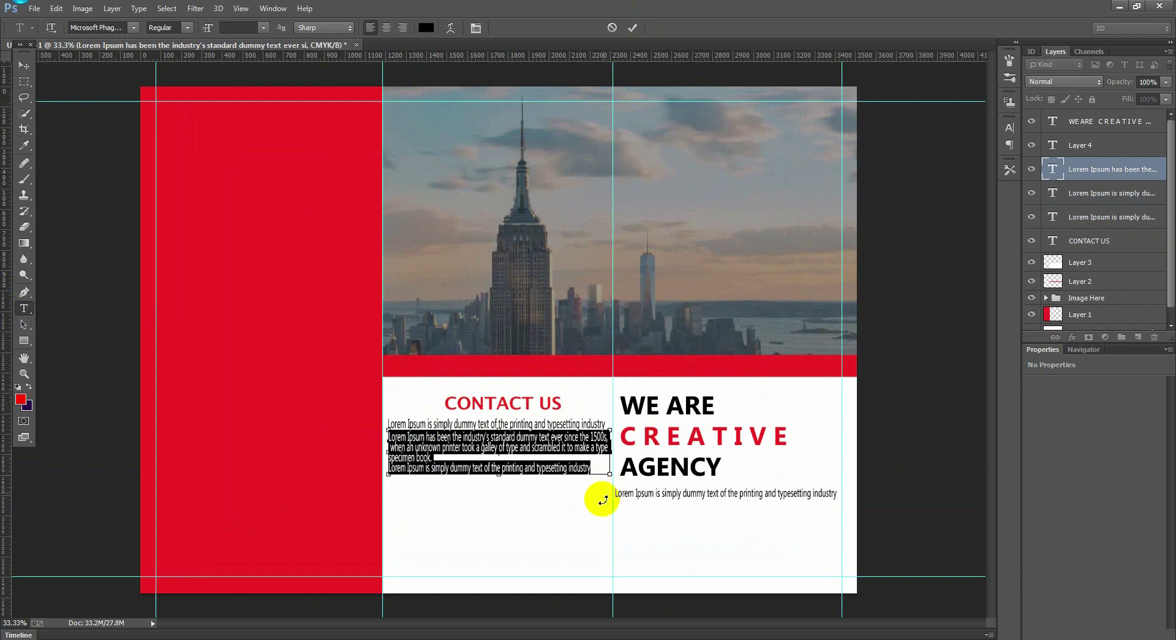
left_click(25, 294)
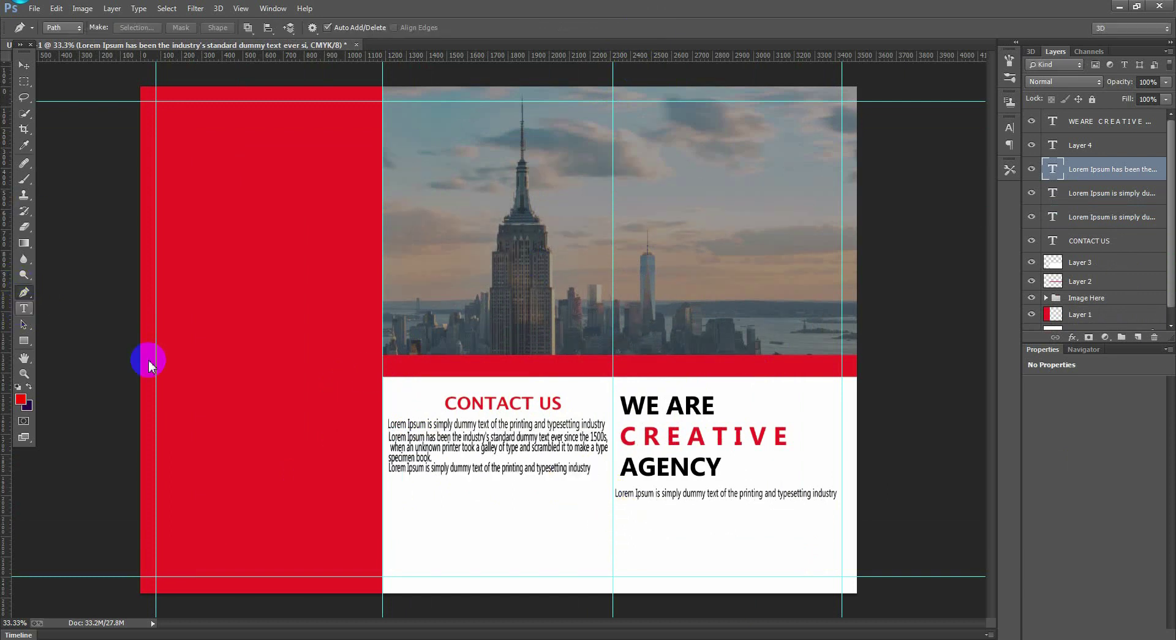
left_click(831, 495)
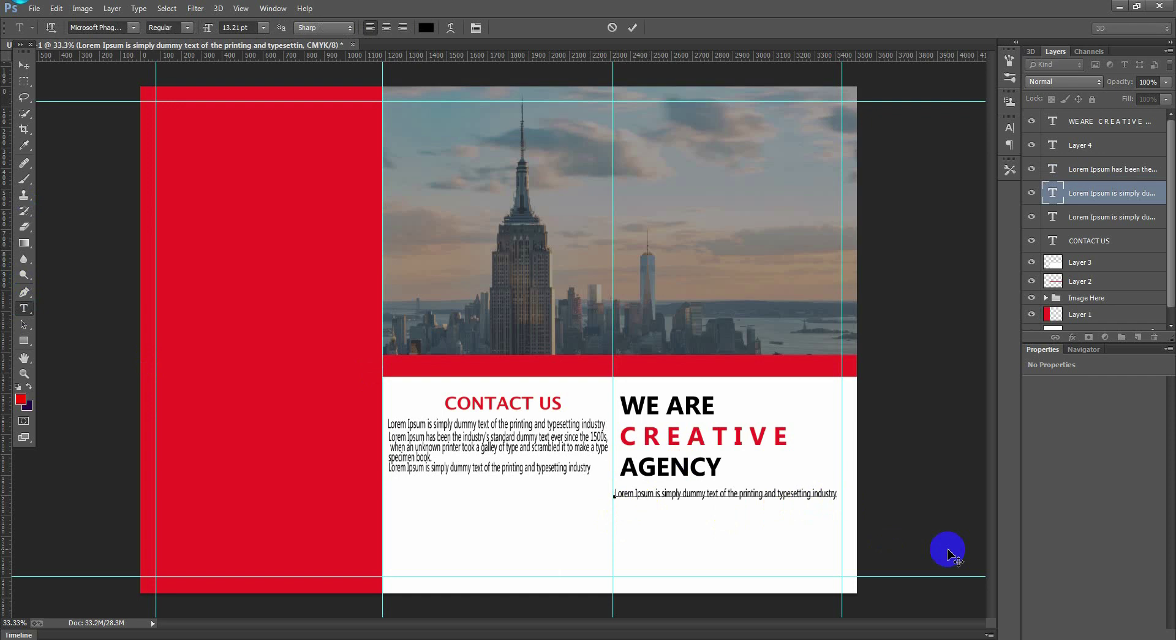
Paste the copied contact paragraph text as a new text block below the line
left_click(632, 27)
left_click(624, 518)
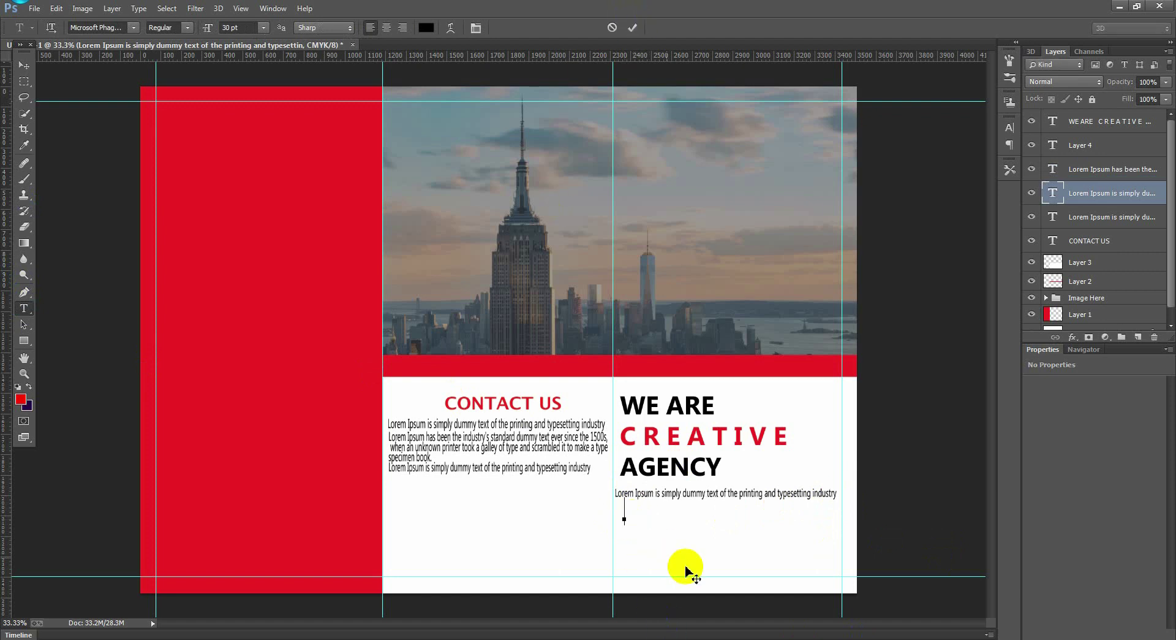
key("ctrl+v")
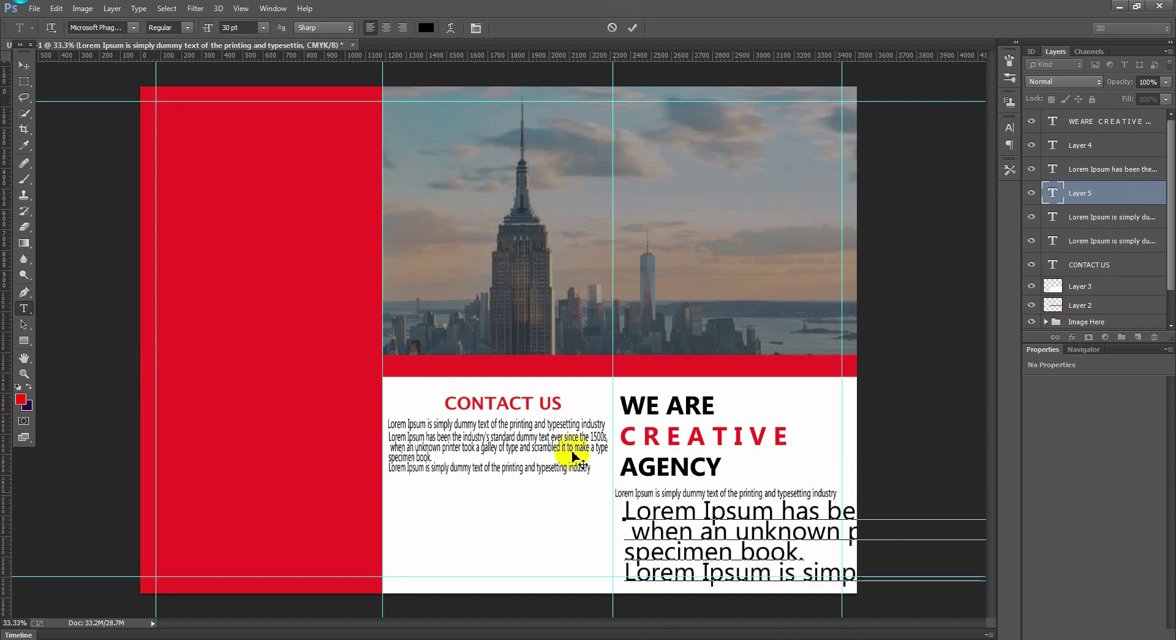
left_click(24, 64)
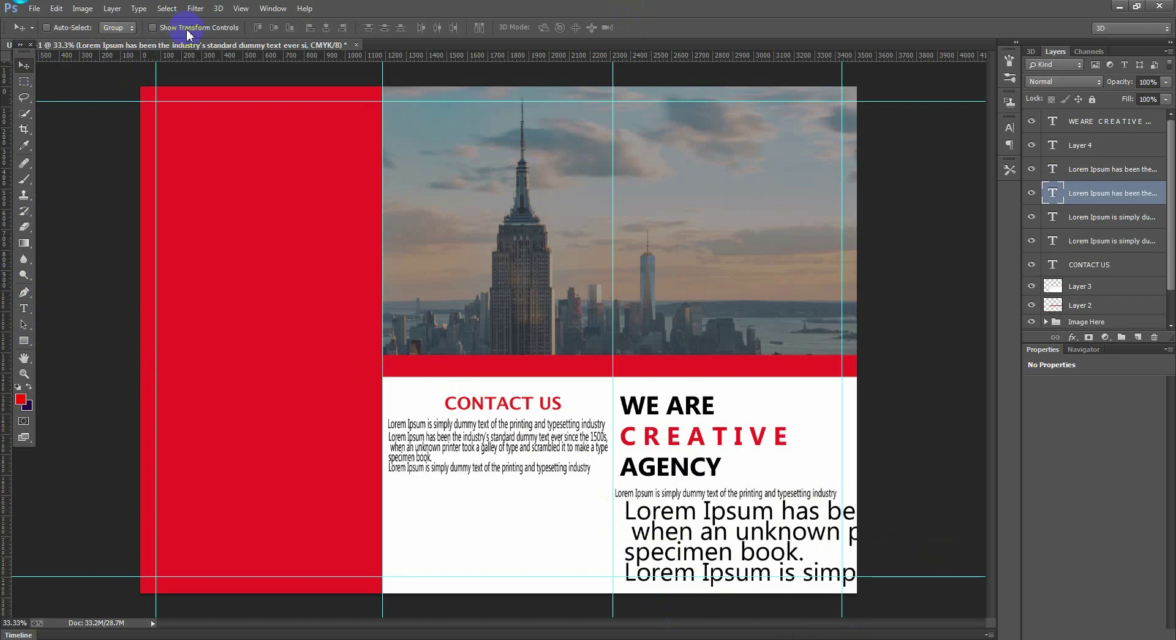
Scale and position the pasted block to fit the column under AGENCY
mouse_move(626, 500)
left_mouse_down()
mouse_move(883, 553)
mouse_move(940, 551)
left_mouse_up()
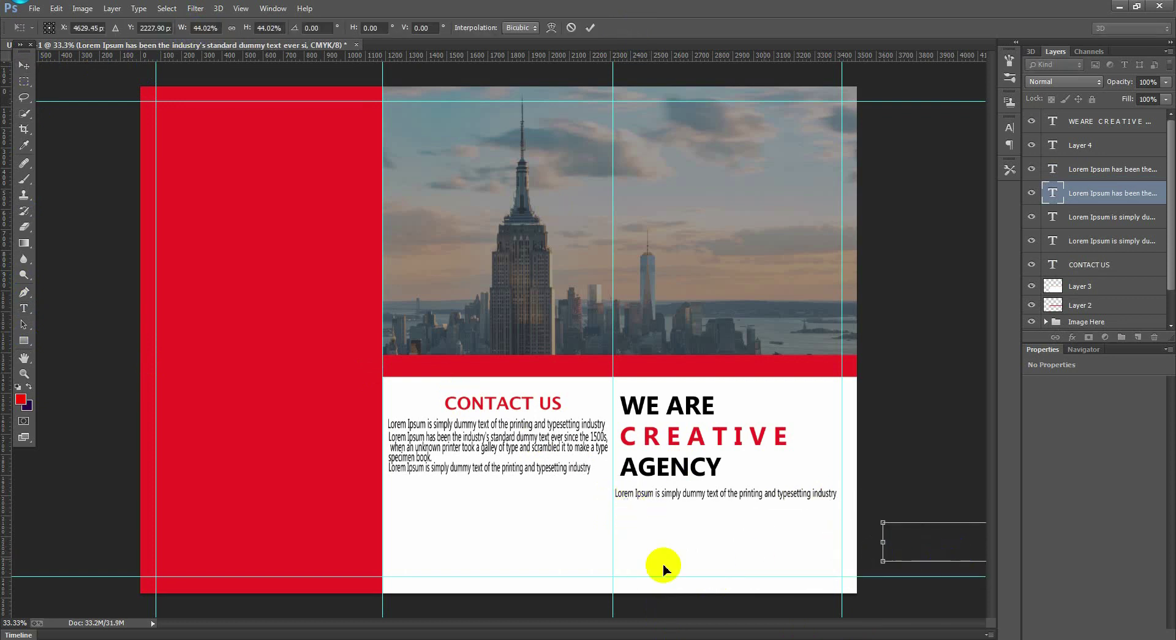
mouse_move(664, 564)
left_mouse_down()
mouse_move(536, 519)
mouse_move(573, 507)
mouse_move(564, 502)
left_mouse_up()
left_click_drag(725, 523, 773, 517)
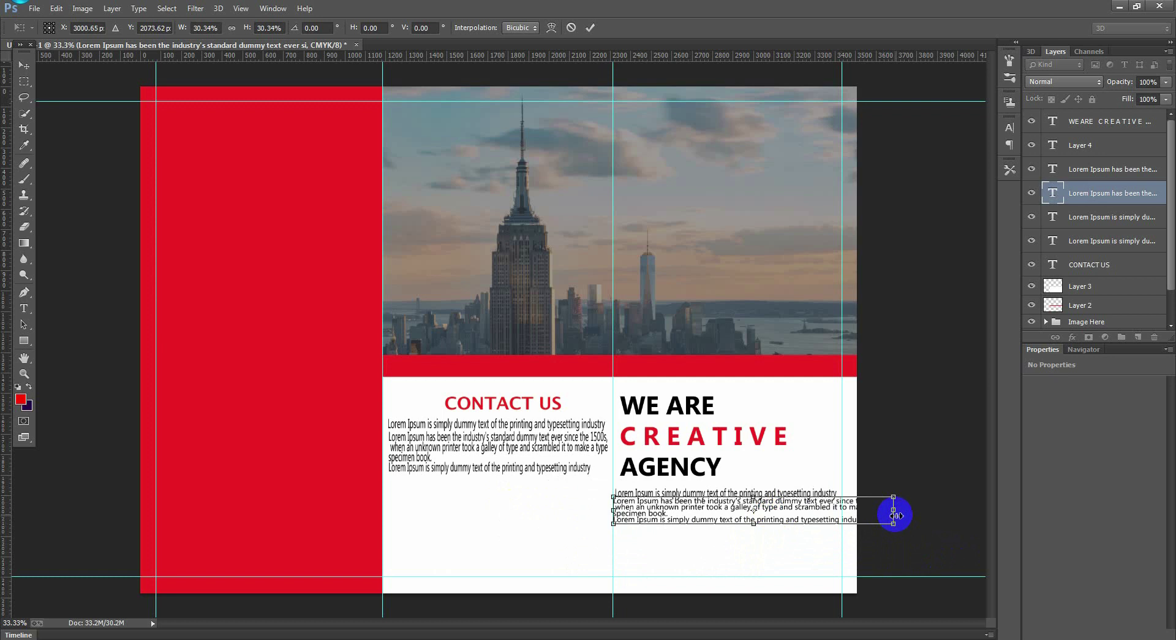
left_click_drag(893, 515, 843, 528)
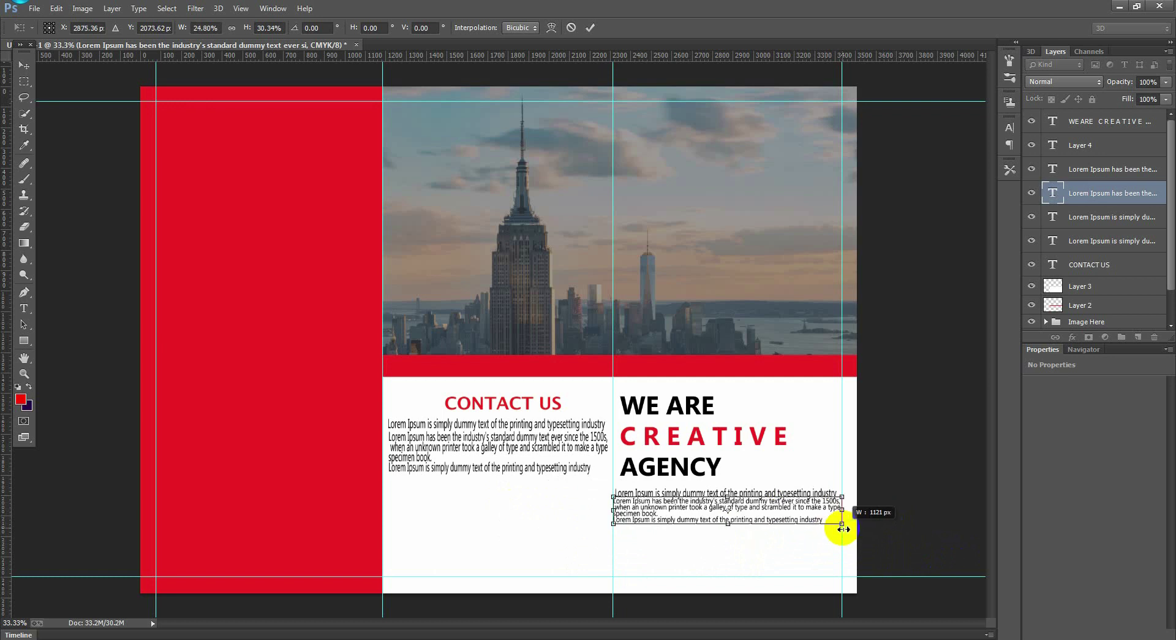
left_click_drag(731, 531, 730, 539)
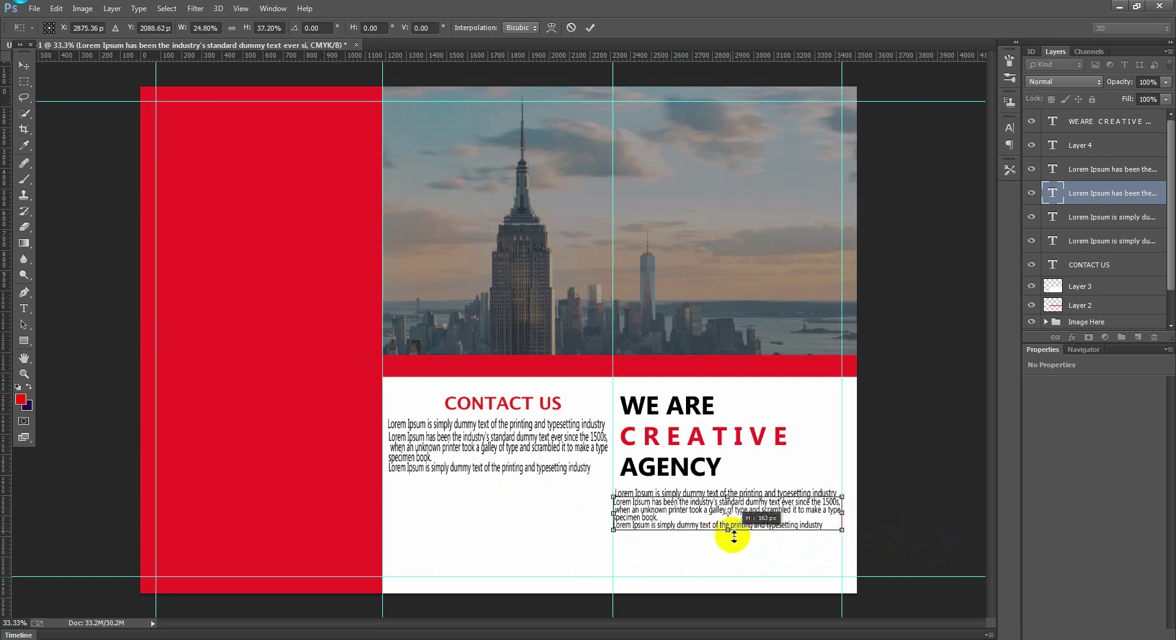
left_click(585, 31)
left_click(223, 28)
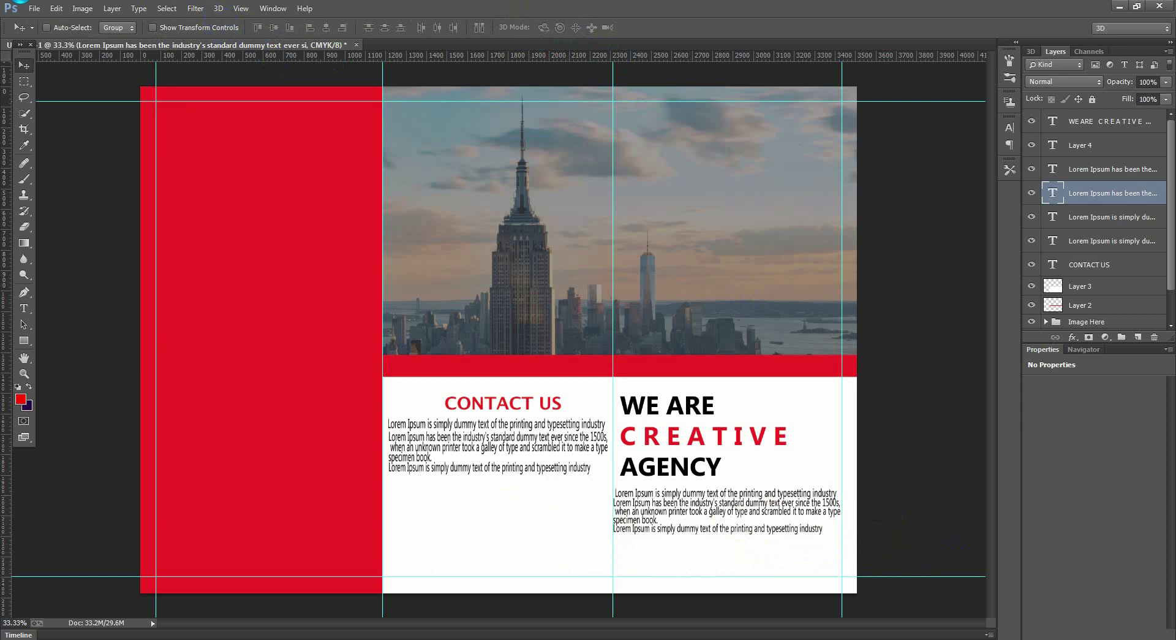
Nudge the body paragraph right and down and narrow its width slightly
key("Right")
key("Right")
key("Right")
key("Down")
key("Down")
key("Down")
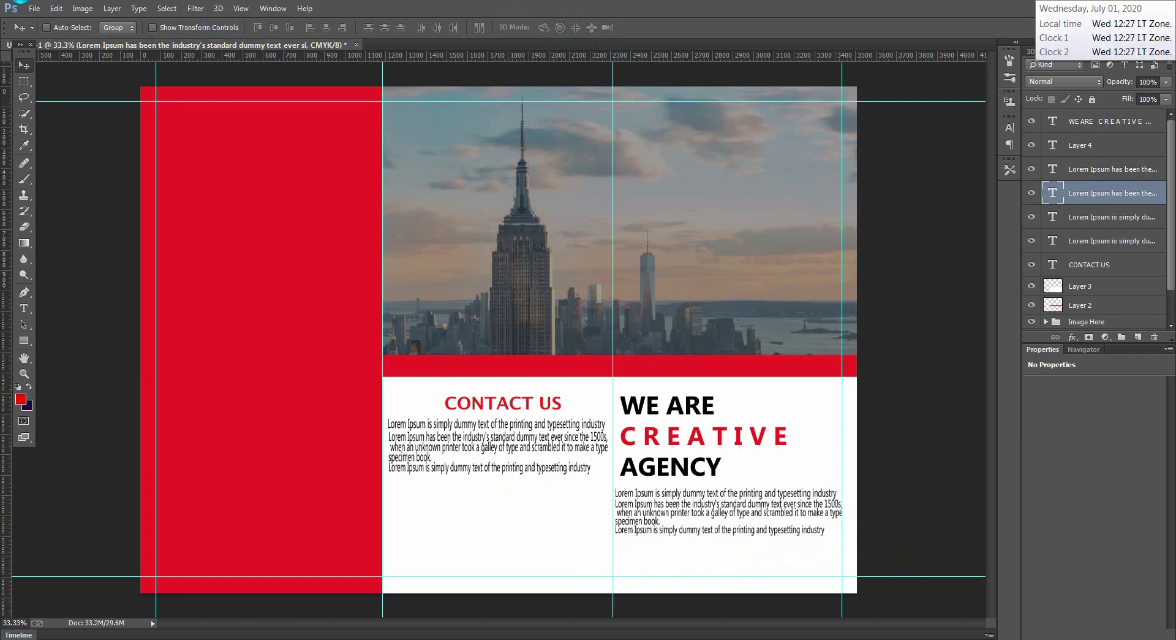
key("Down")
key("Down")
key("Down")
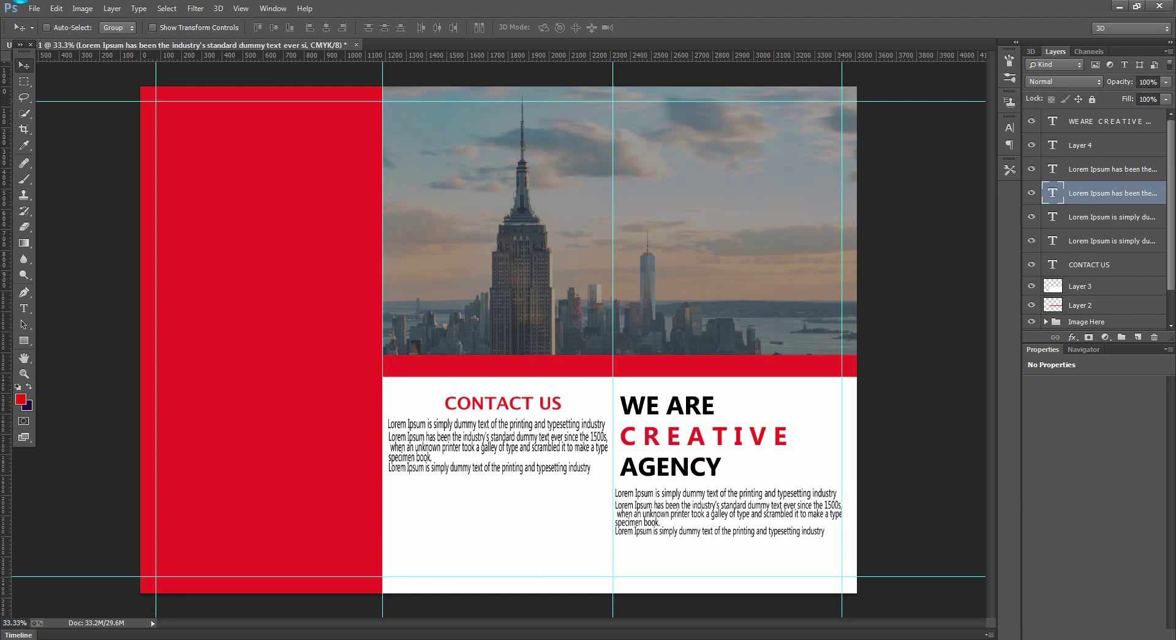
left_click(153, 28)
left_click_drag(842, 515, 836, 516)
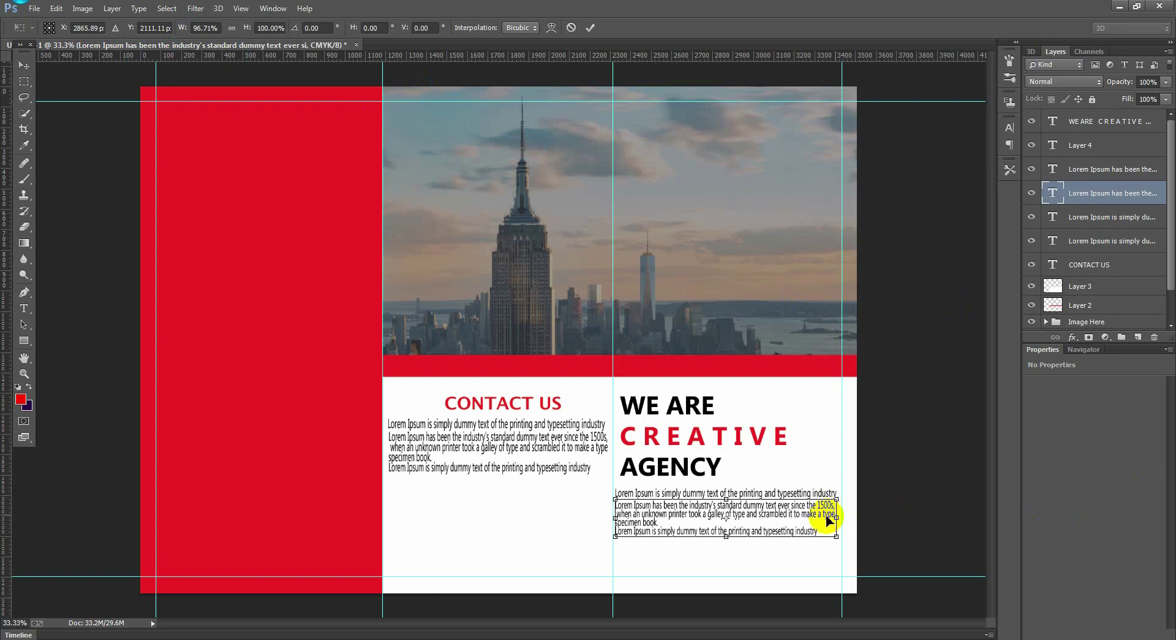
left_click(571, 29)
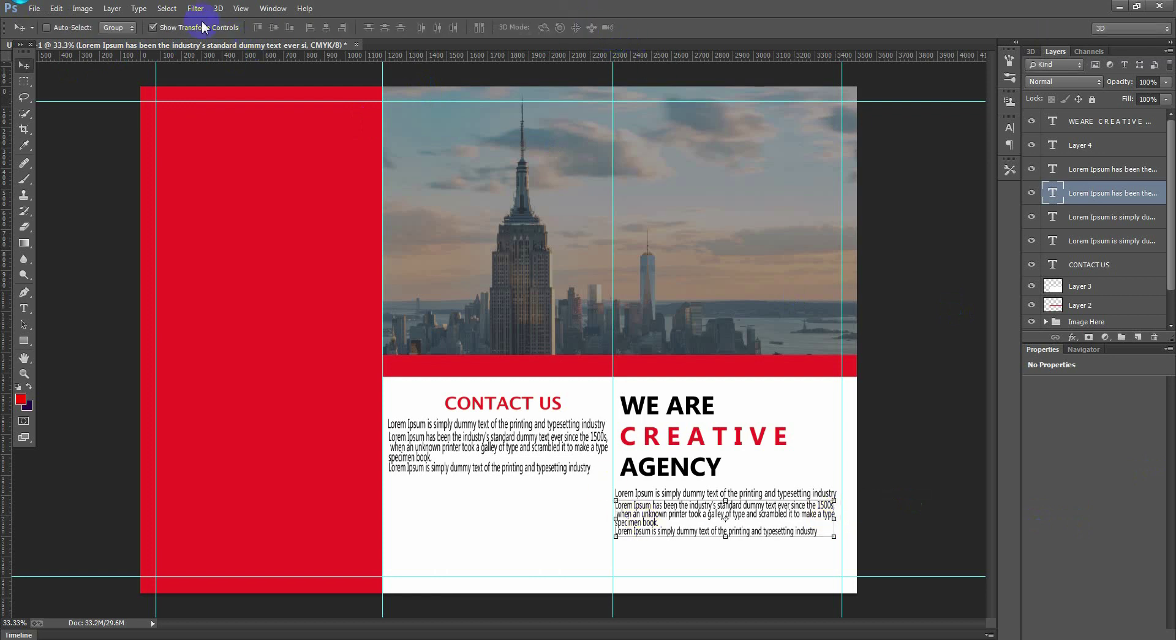
left_click(199, 29)
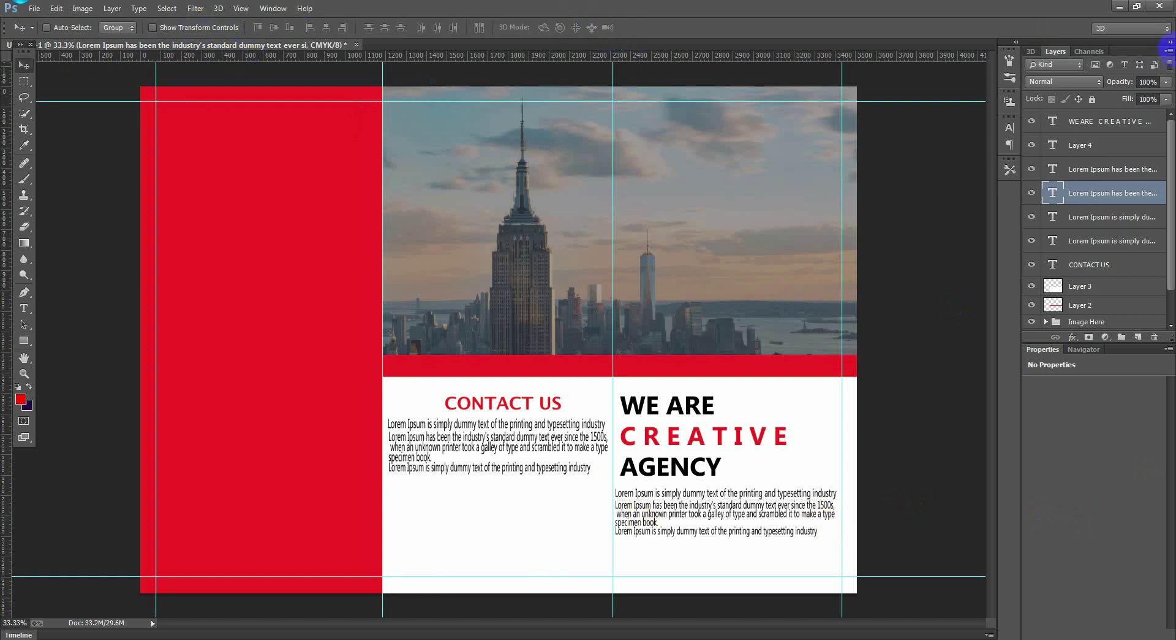
Lower the paragraph a few pixels to leave a small gap below the lorem line
key("shift+Down")
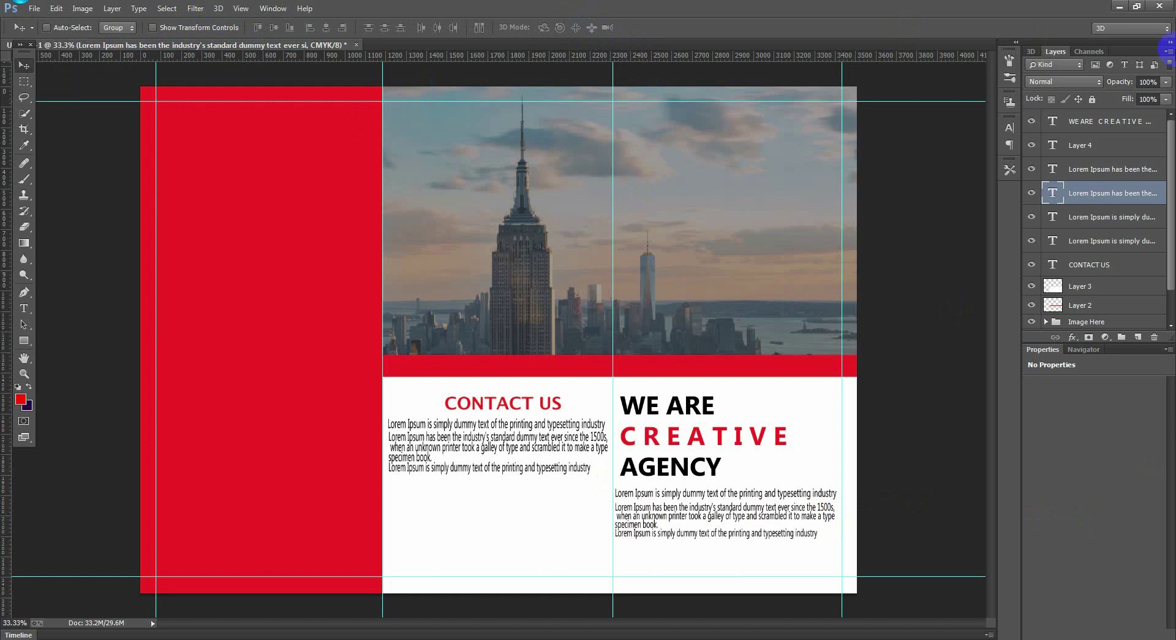
key("Down")
key("Down")
key("Down")
key("Down")
key("Down")
key("Down")
key("Down")
key("Down")
key("Down")
key("Down")
key("Down")
key("Down")
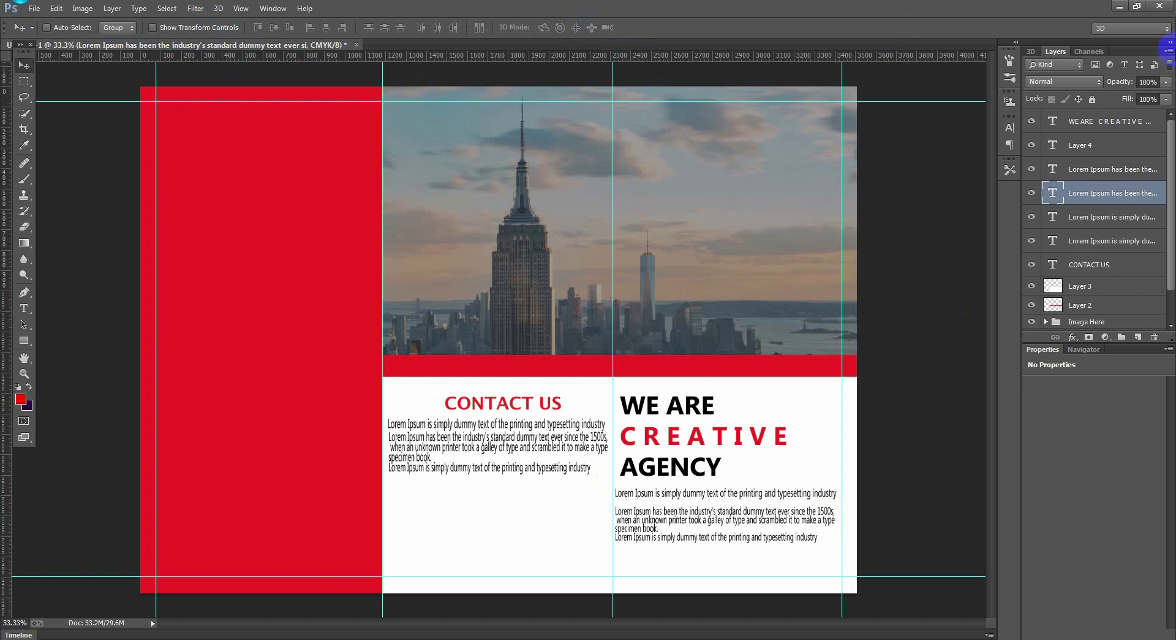
key("Down")
key("Down")
key("Down")
key("Down")
key("Down")
key("Down")
key("Down")
key("Down")
key("Down")
key("Down")
key("Down")
key("Down")
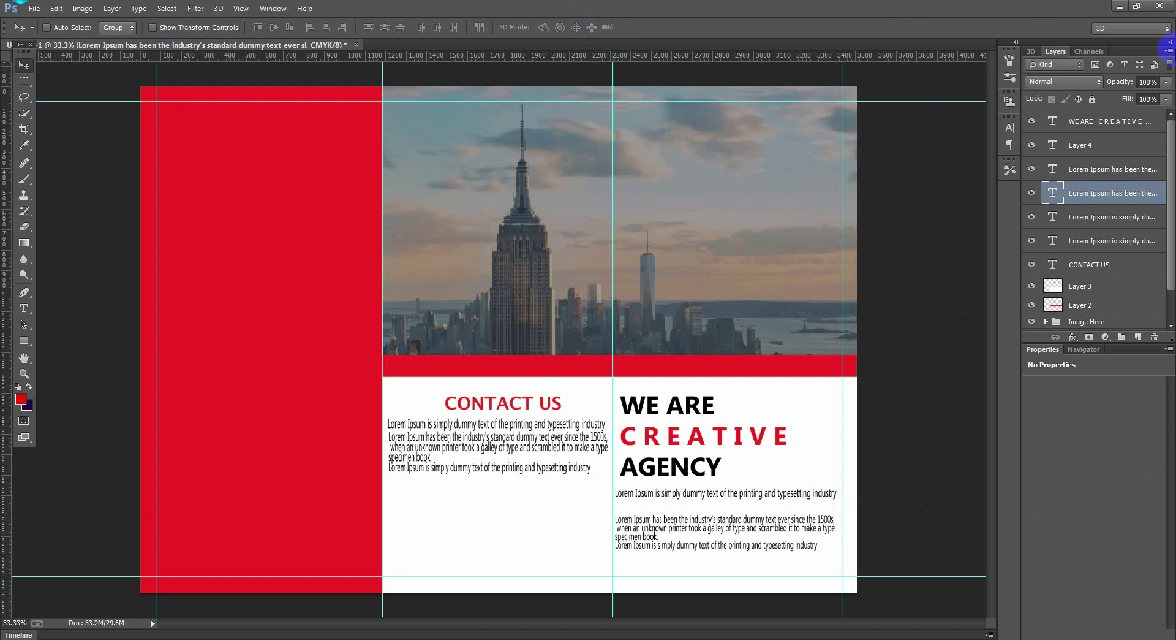
key("Down")
key("Down")
key("Down")
key("Down")
key("Down")
key("Down")
key("Down")
key("Down")
key("Down")
key("Down")
key("Down")
key("Down")
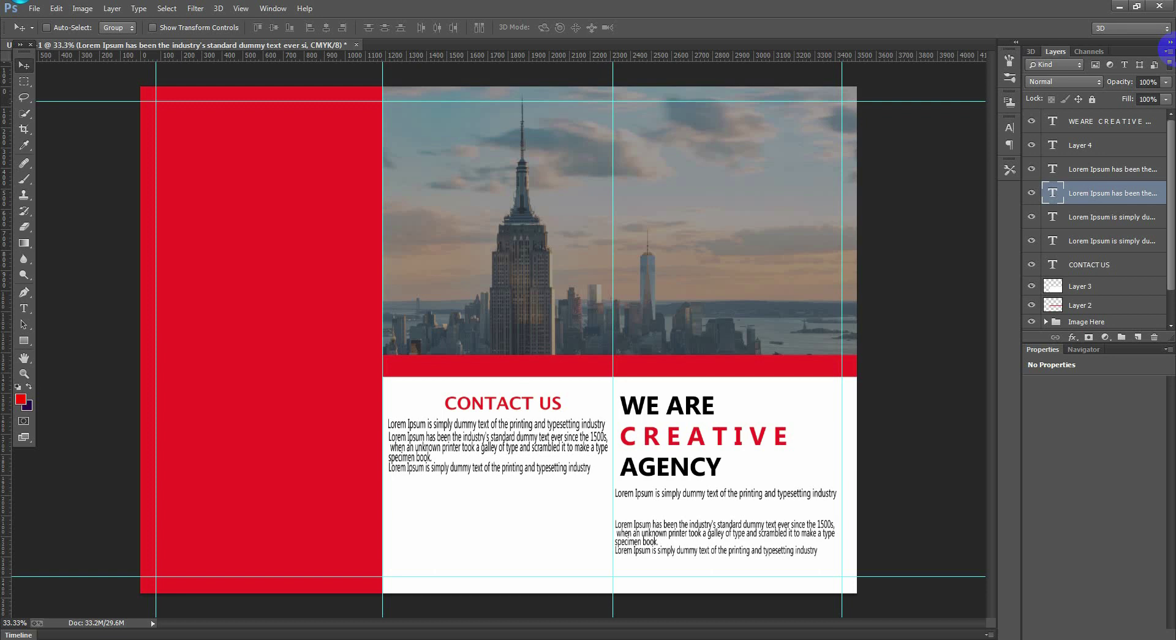
key("Up")
key("Up")
key("Up")
key("Up")
key("Up")
key("Up")
key("Up")
key("Up")
key("Up")
key("Up")
key("Up")
key("Up")
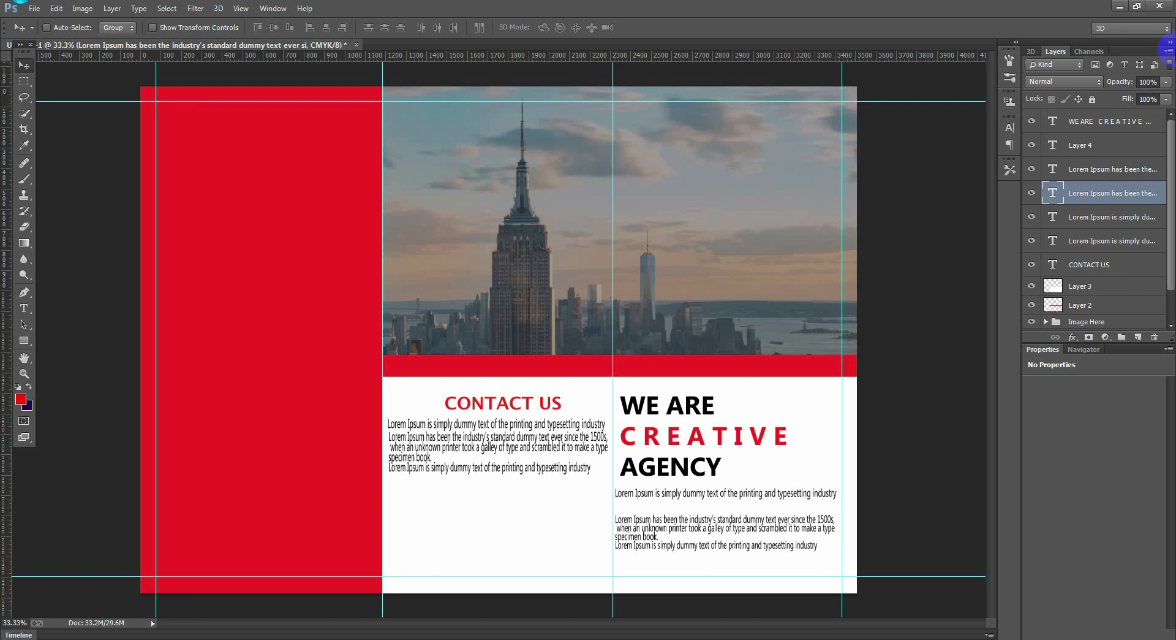
key("Right")
key("Right")
key("Right")
key("Right")
key("Right")
key("Right")
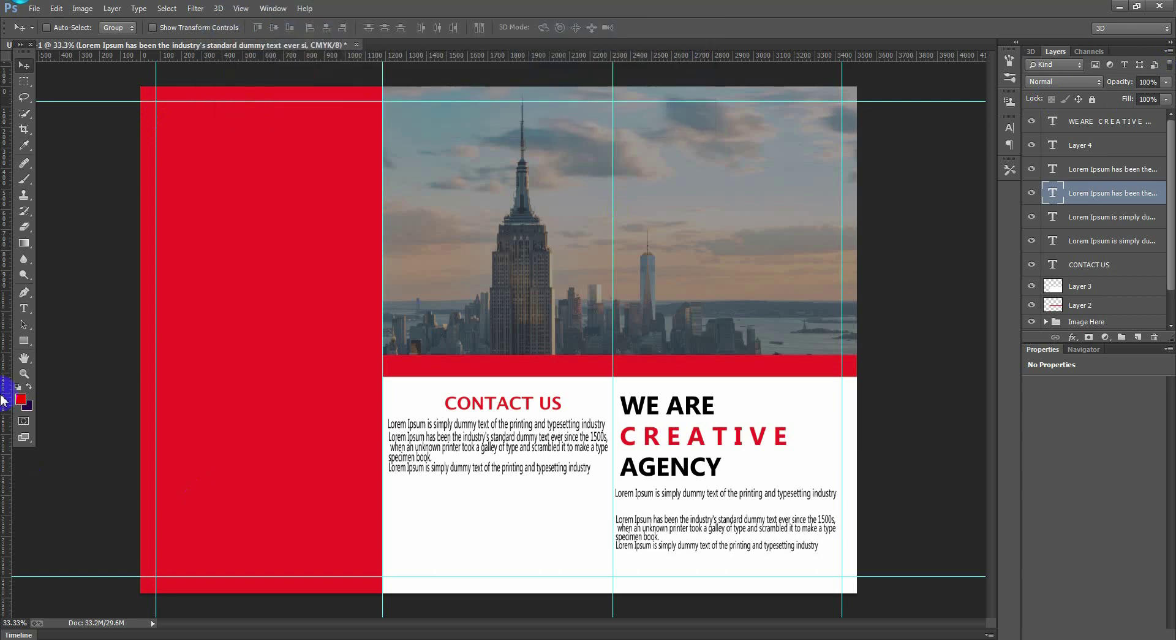
Select all the text in the body paragraph under AGENCY
left_click(25, 308)
left_click(620, 520)
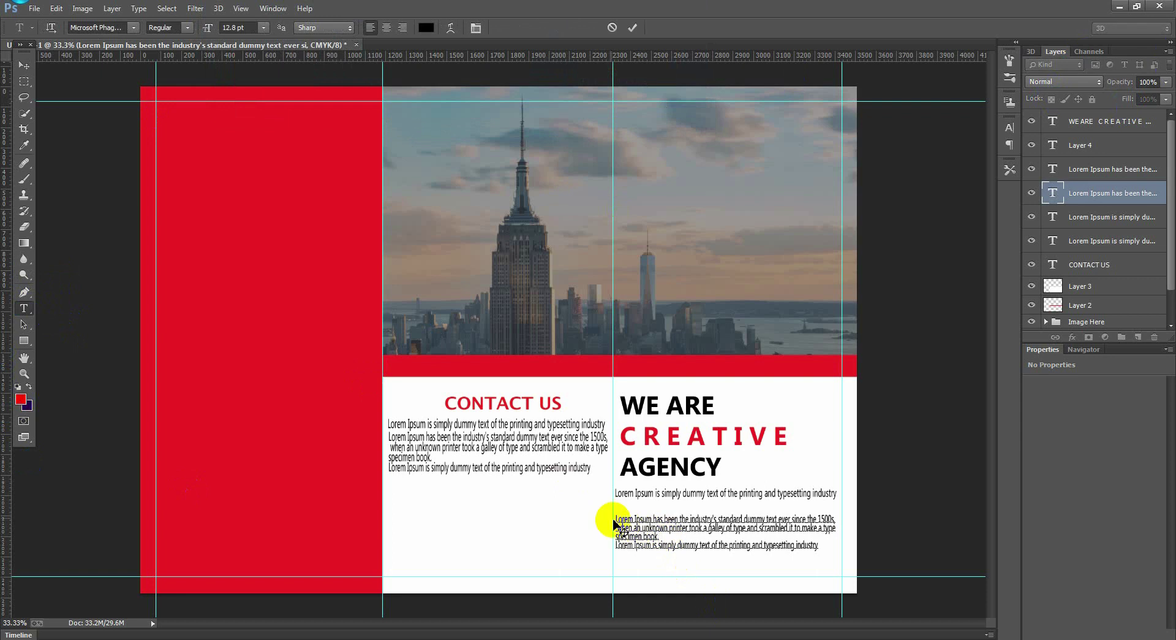
left_click_drag(618, 516, 625, 513)
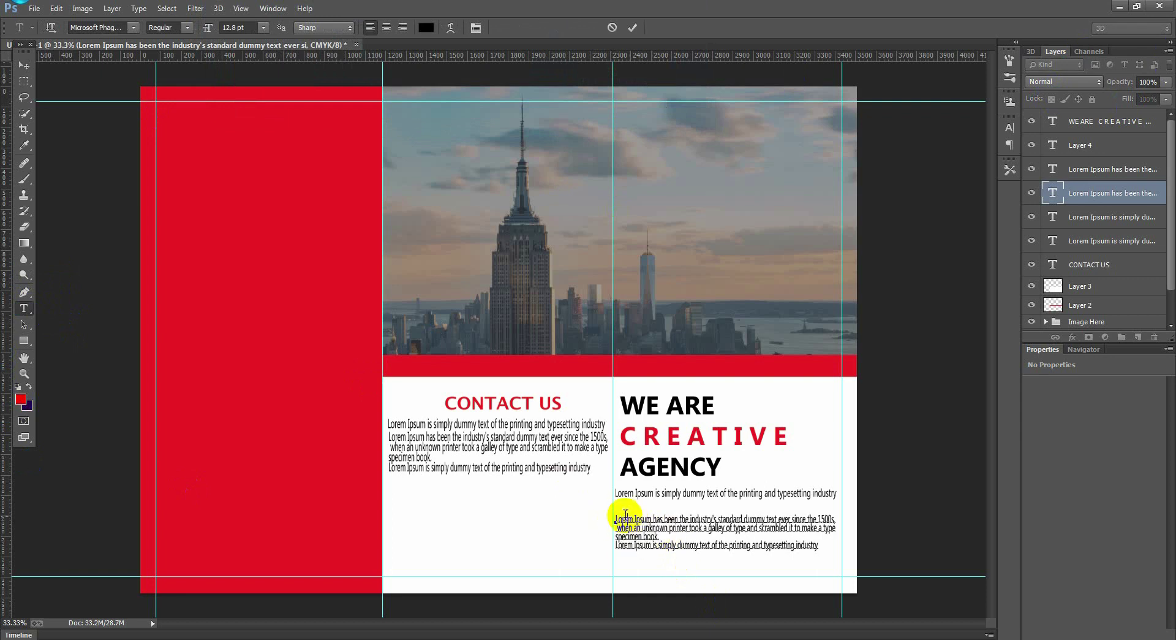
left_click_drag(617, 515, 619, 534)
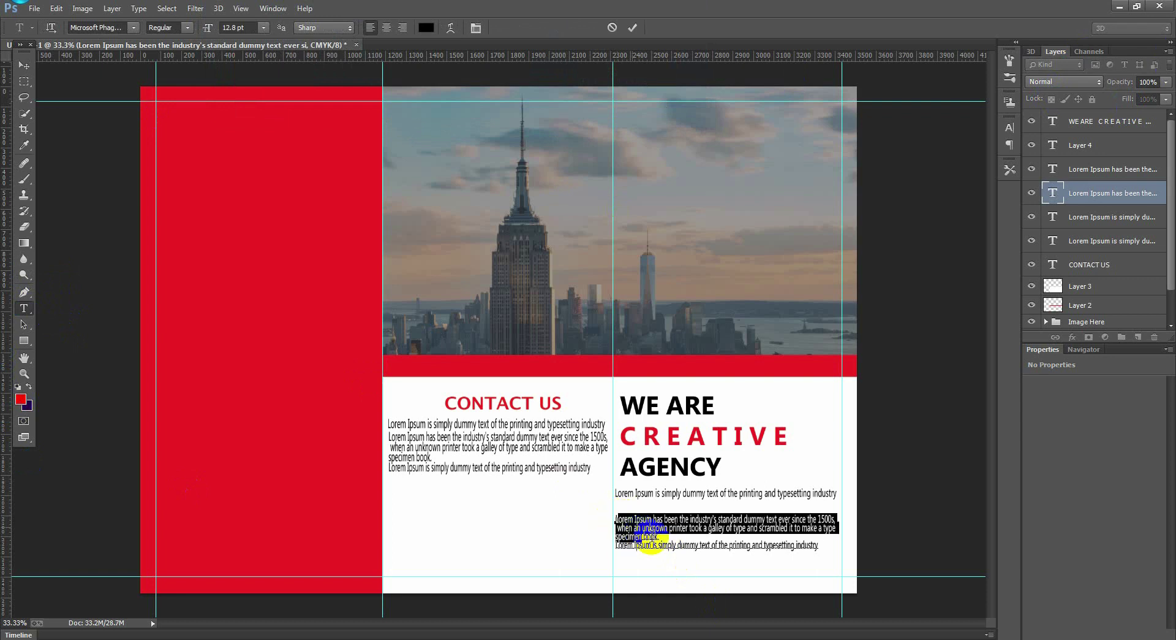
left_click(617, 514)
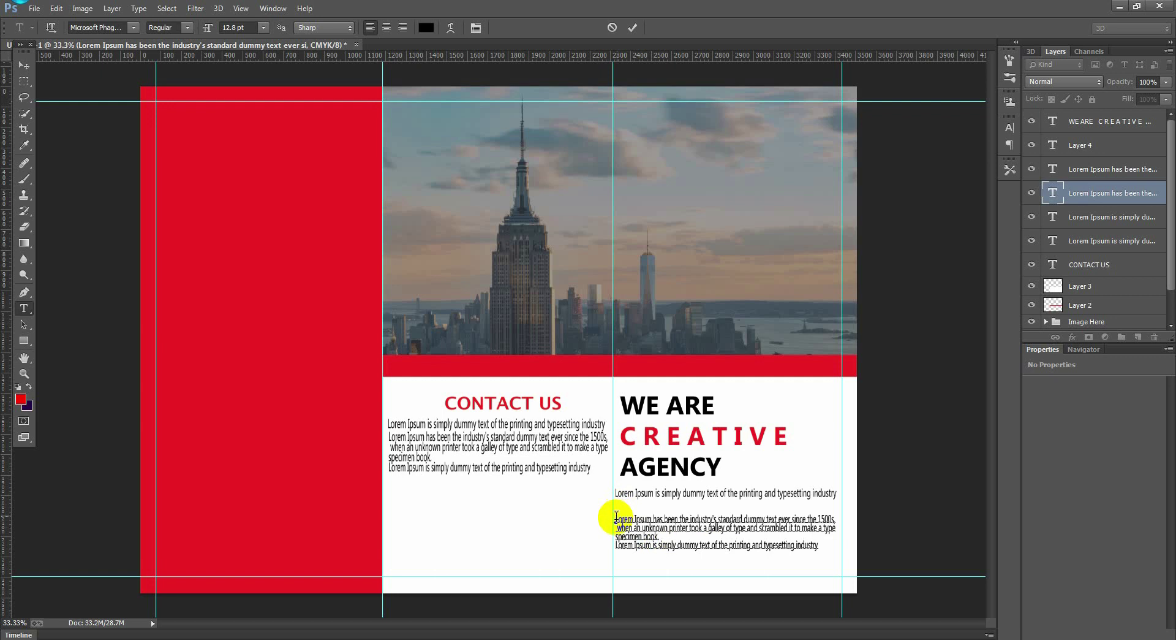
left_click_drag(618, 515, 619, 528)
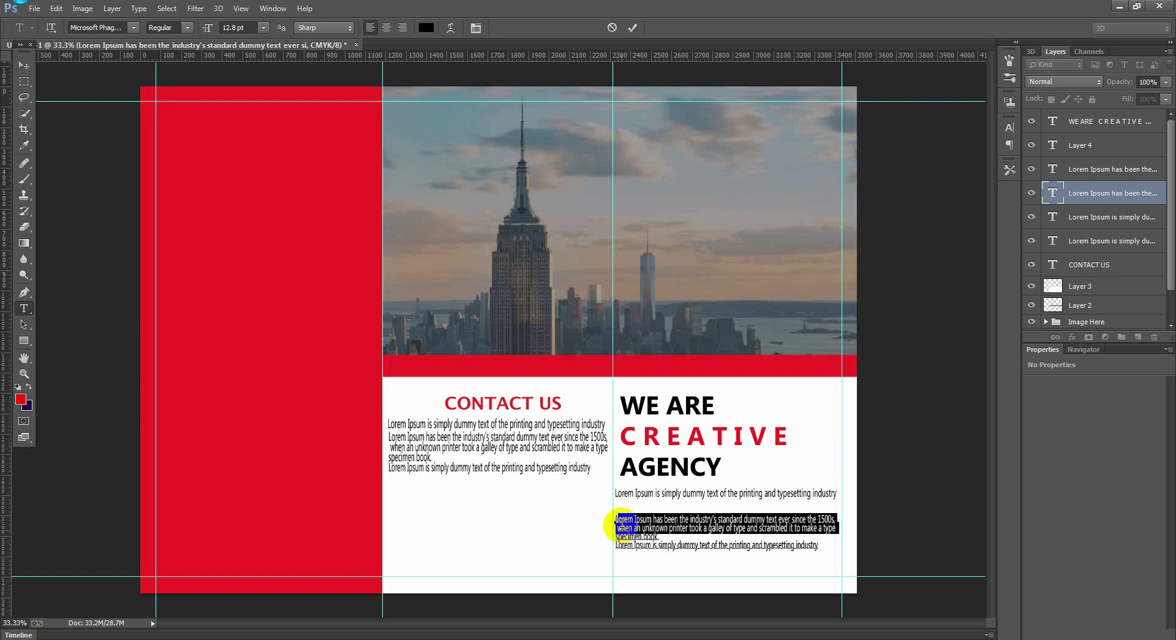
left_click(618, 513)
key("ctrl+a")
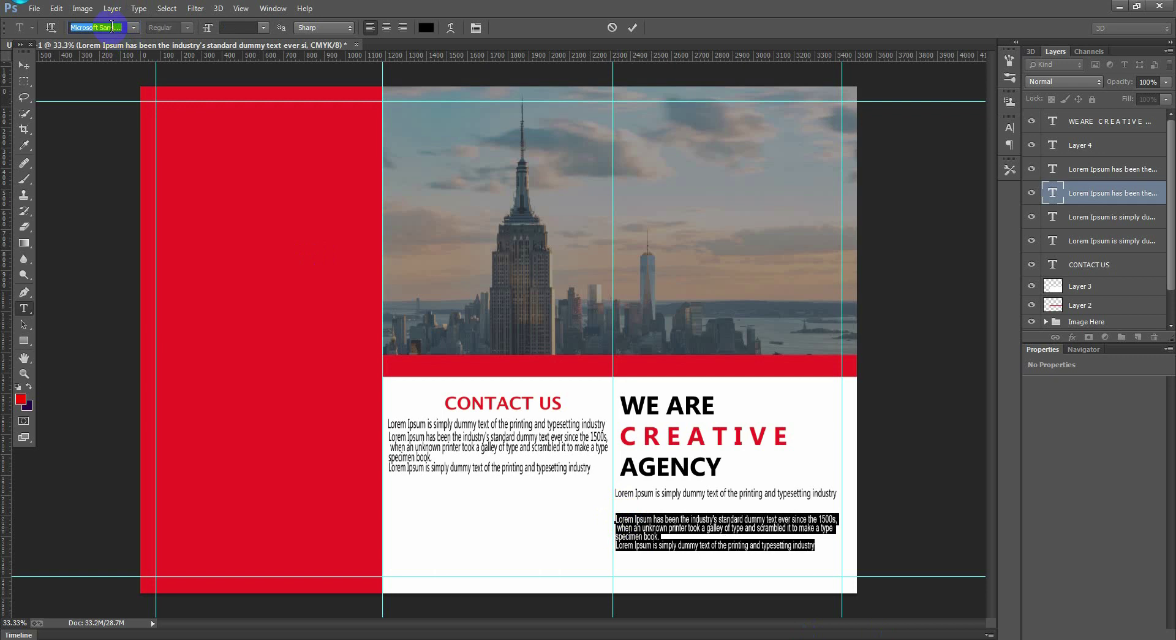
Step through fonts on the paragraph, trying MV Boli
key("Down")
key("Down")
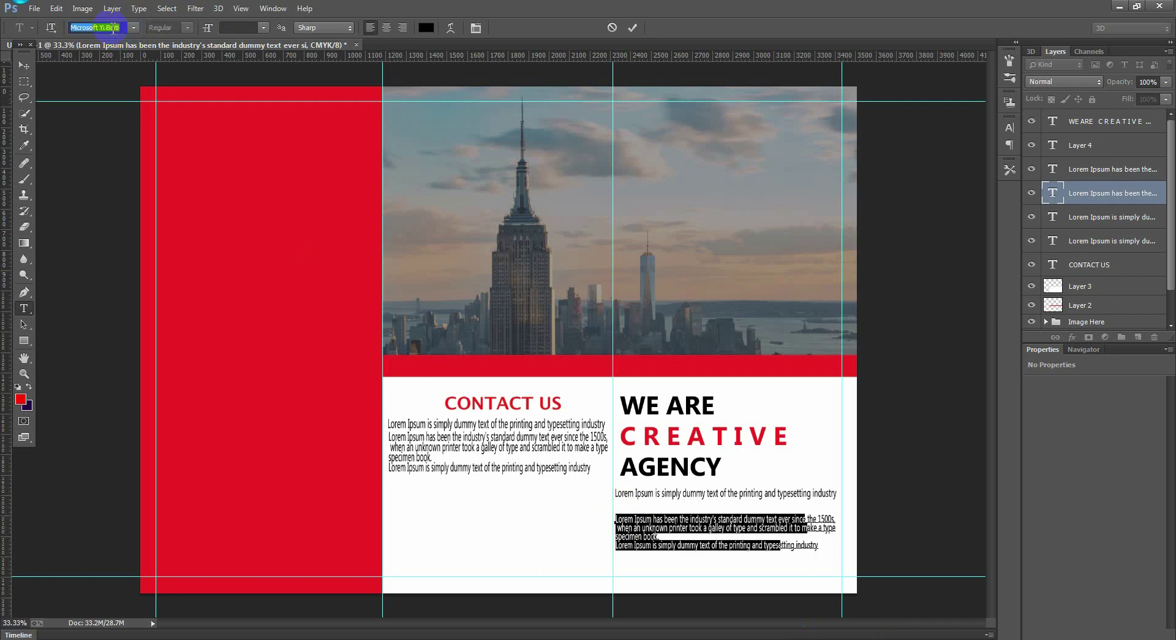
key("Down")
key("Down")
key("Down")
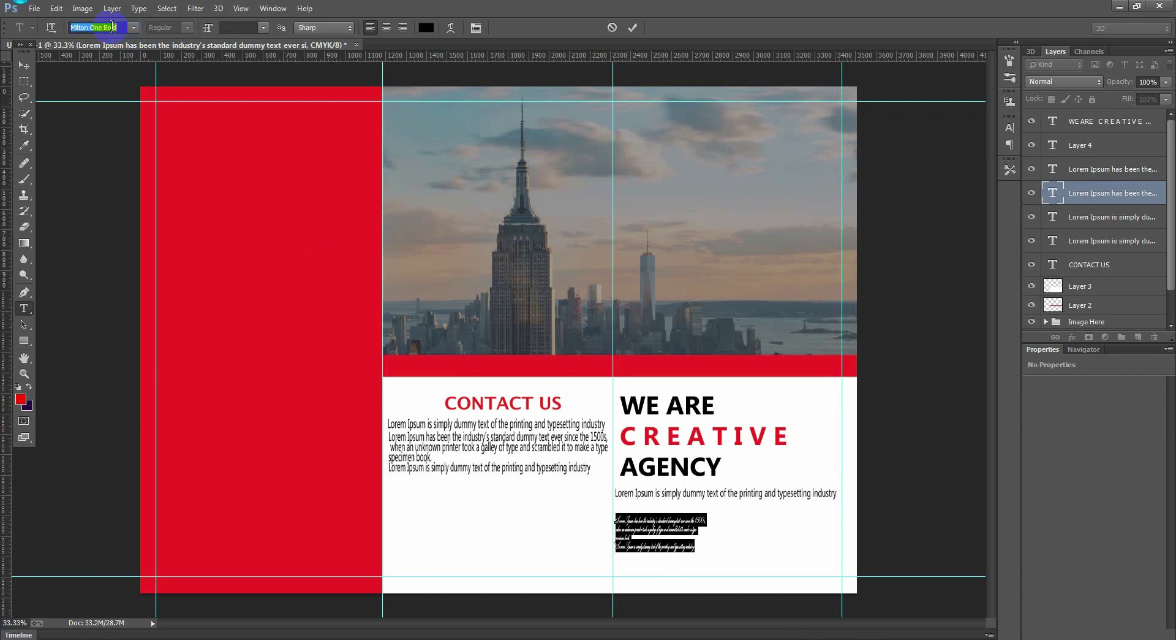
key("Down")
key("Down")
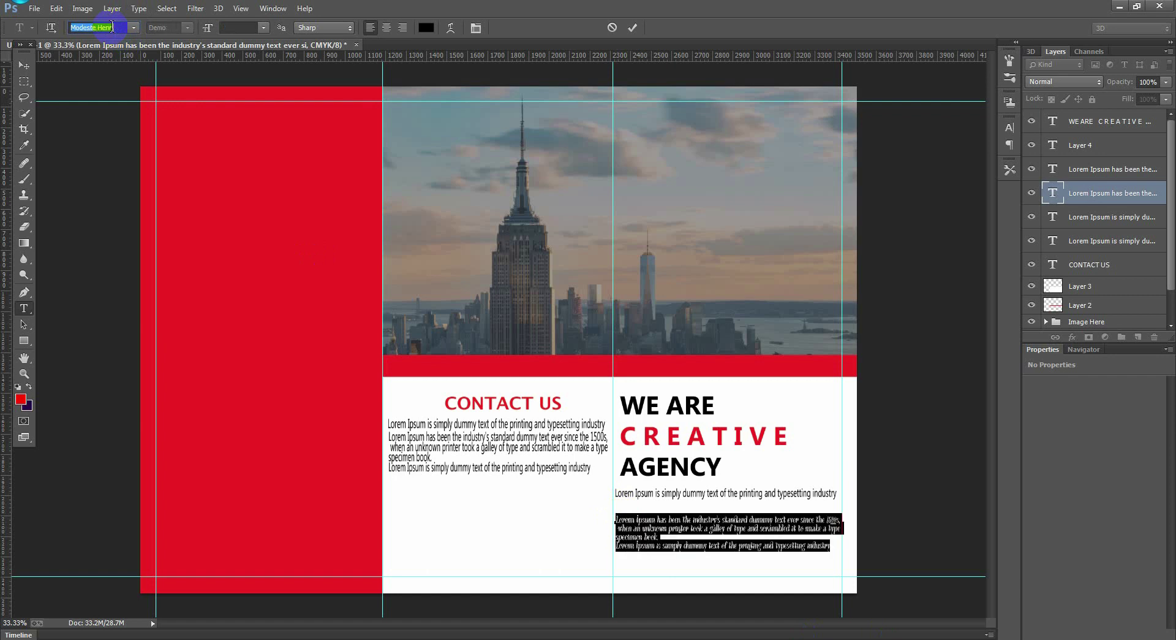
key("Down")
key("Down")
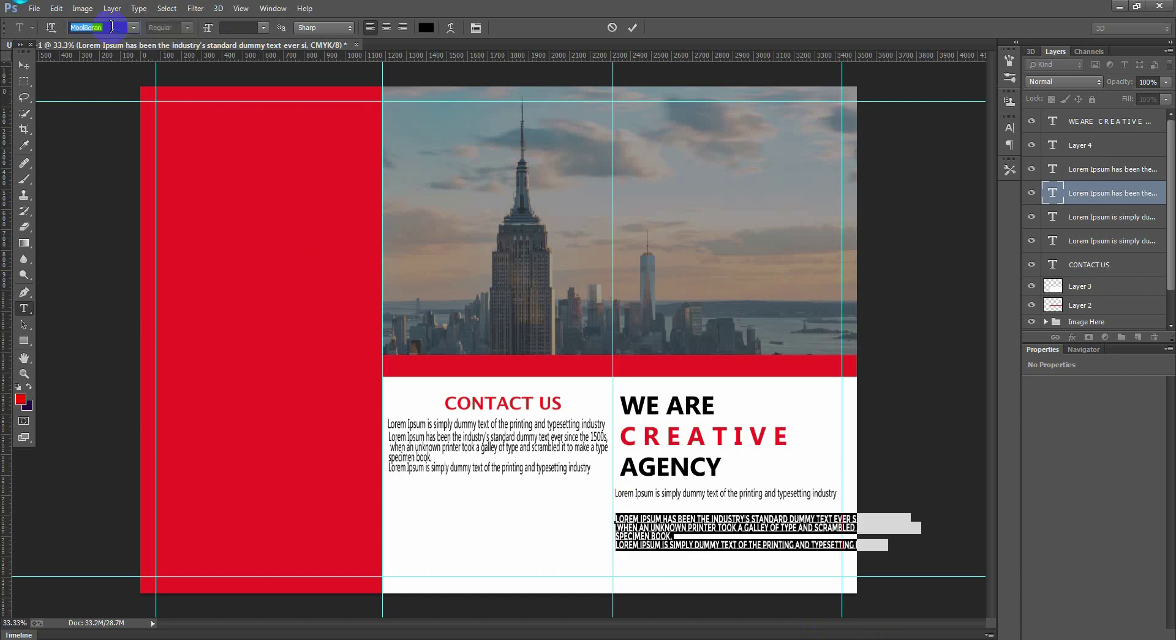
key("Down")
key("Down")
key("Down")
key("Down")
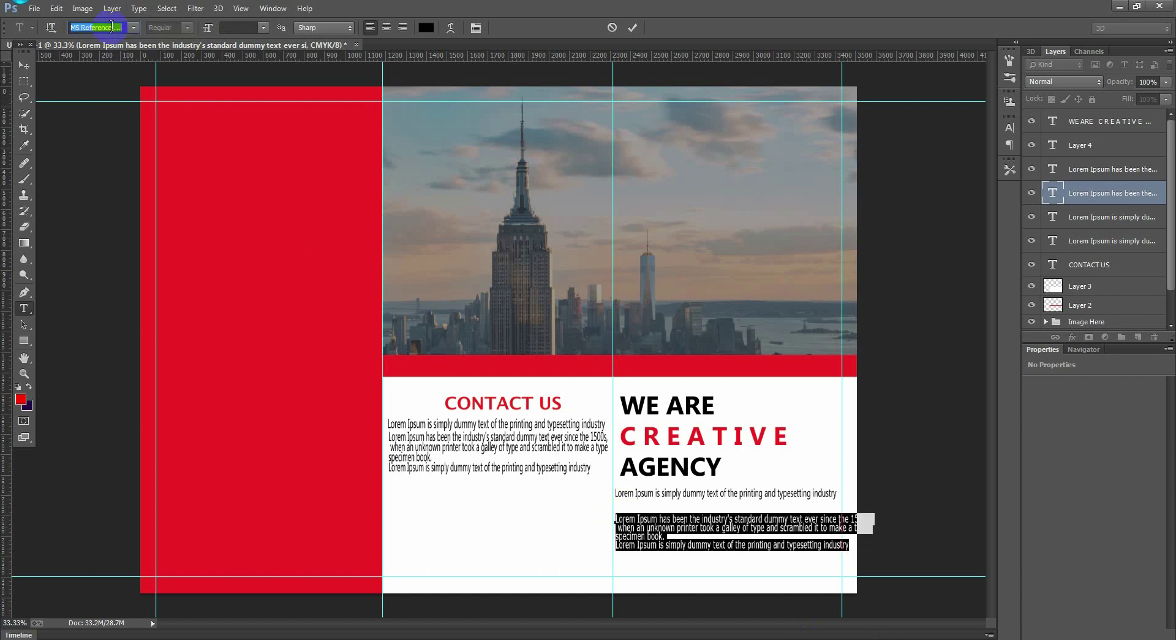
key("Down")
key("Down")
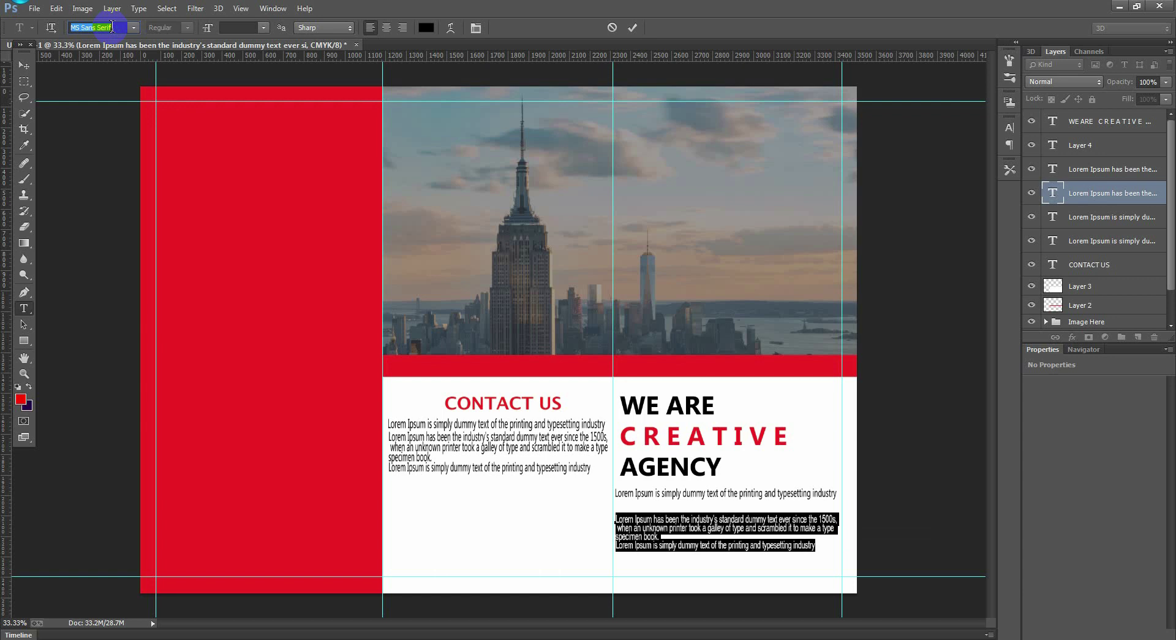
key("Down")
key("Down")
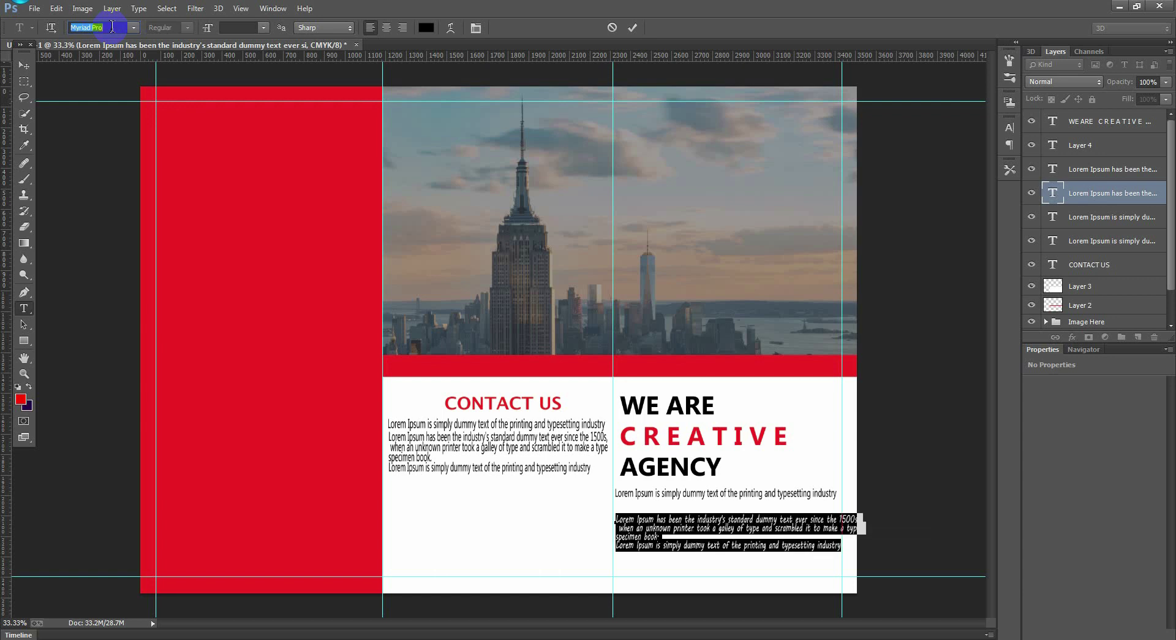
key("Up")
left_click(27, 67)
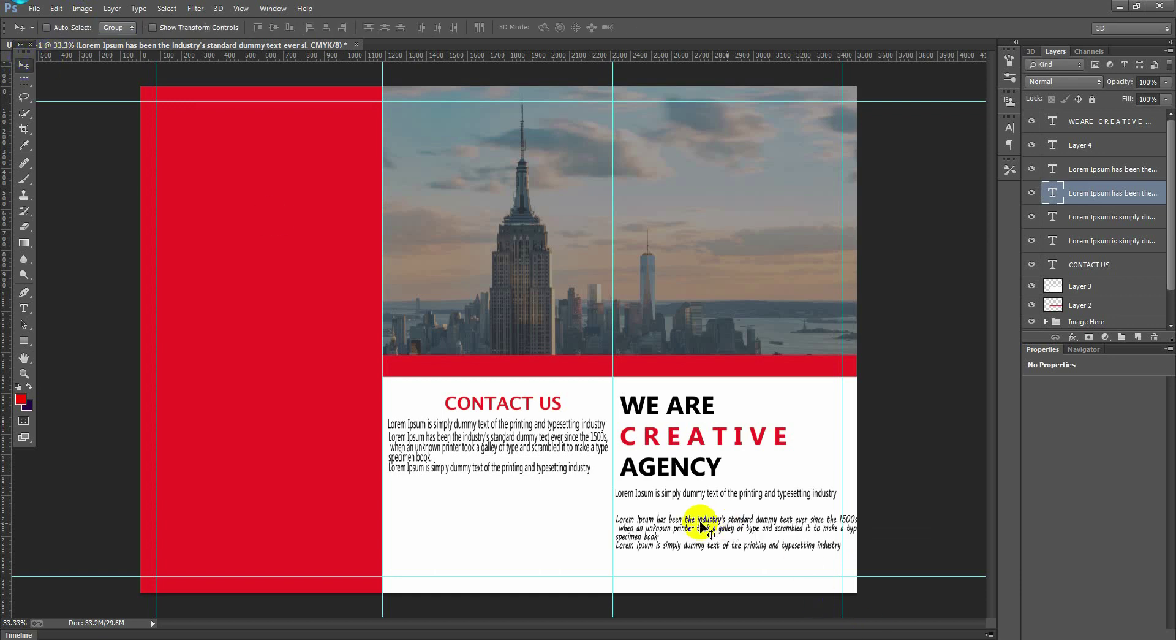
Set the whole paragraph in Myriad Pro Regular
left_click(22, 312)
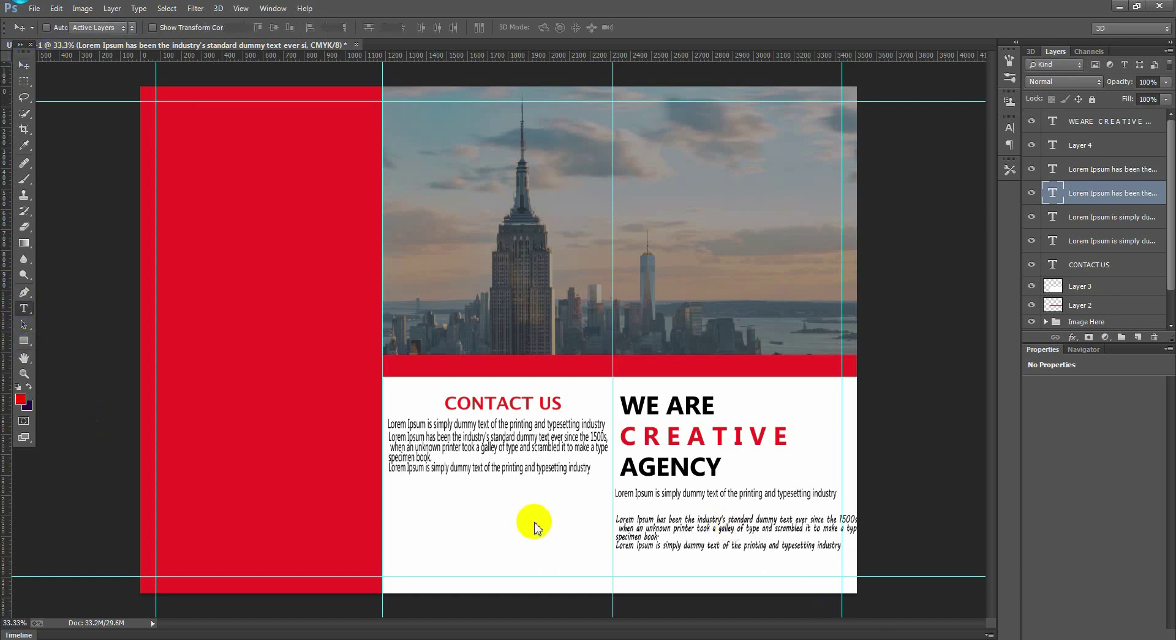
double_click(628, 537)
left_click(24, 296)
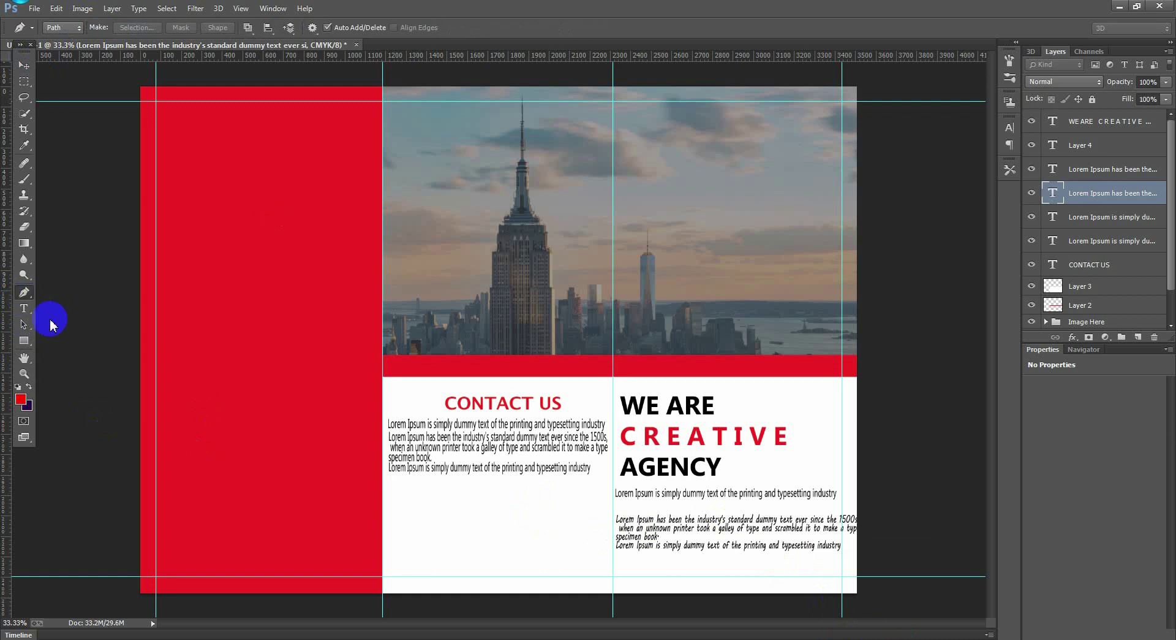
left_click(50, 300)
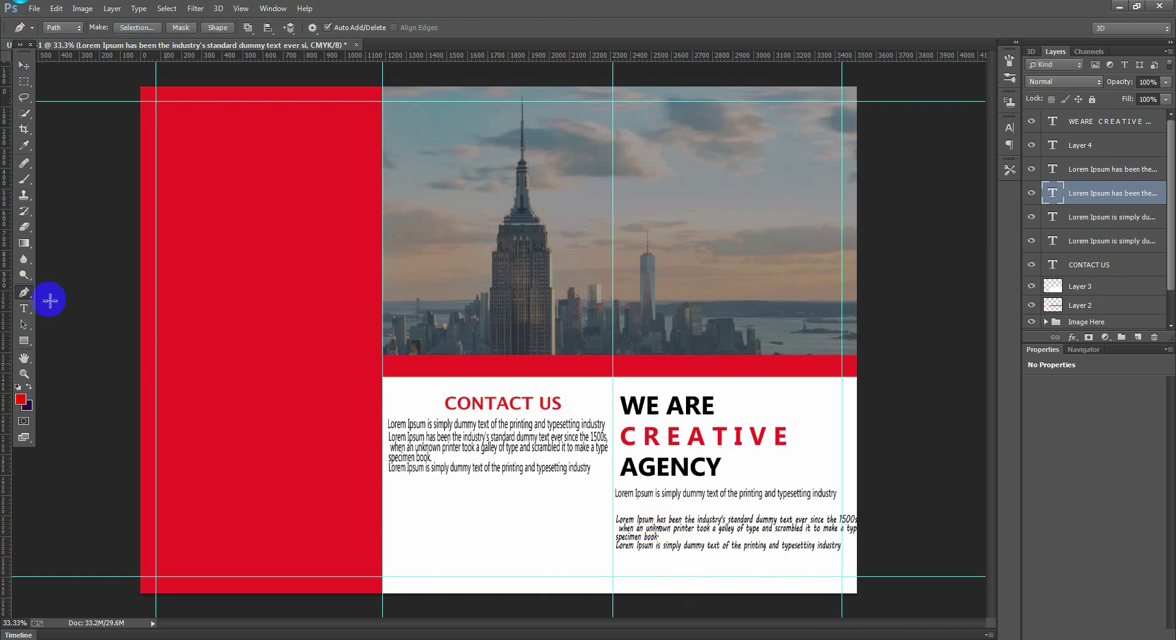
left_click(30, 305)
left_click(683, 534)
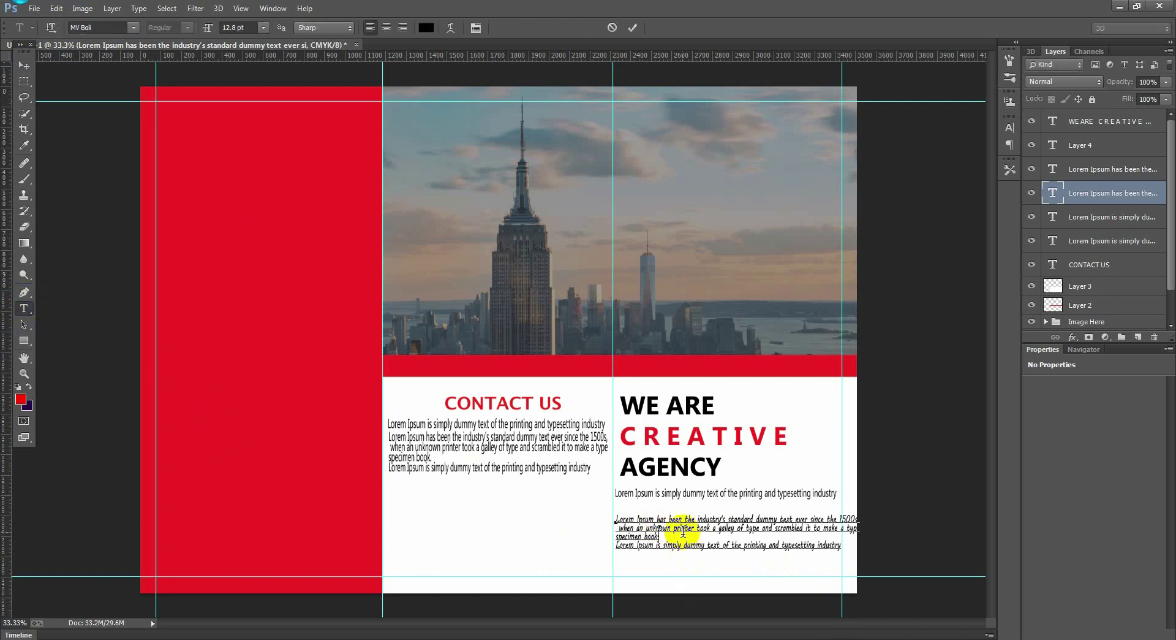
key("ctrl+a")
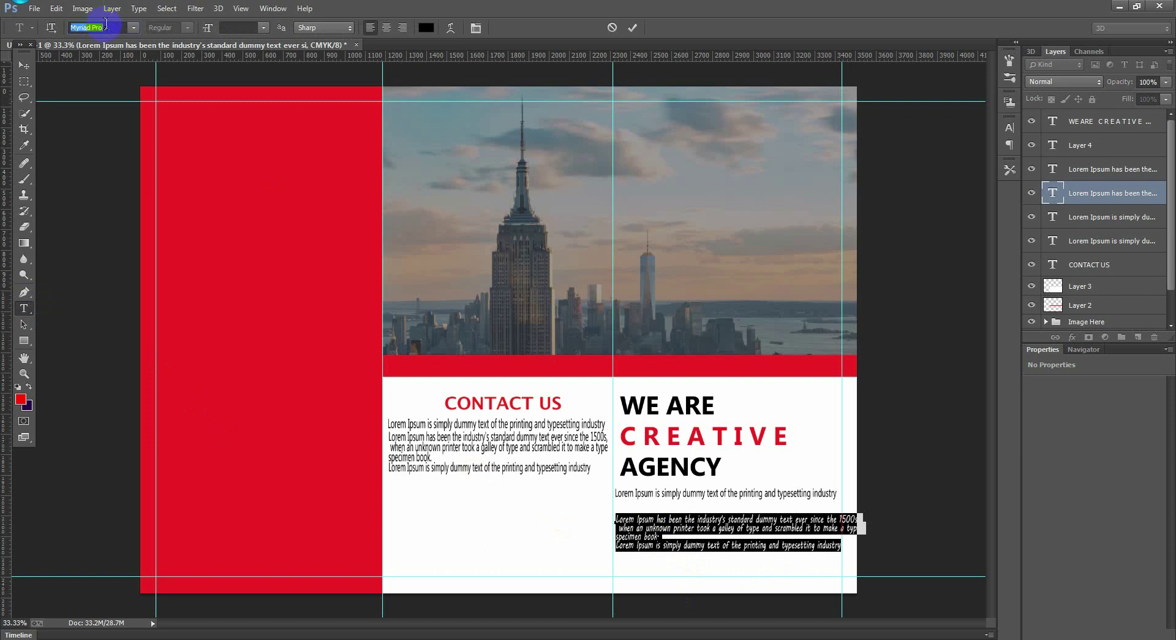
key("Return")
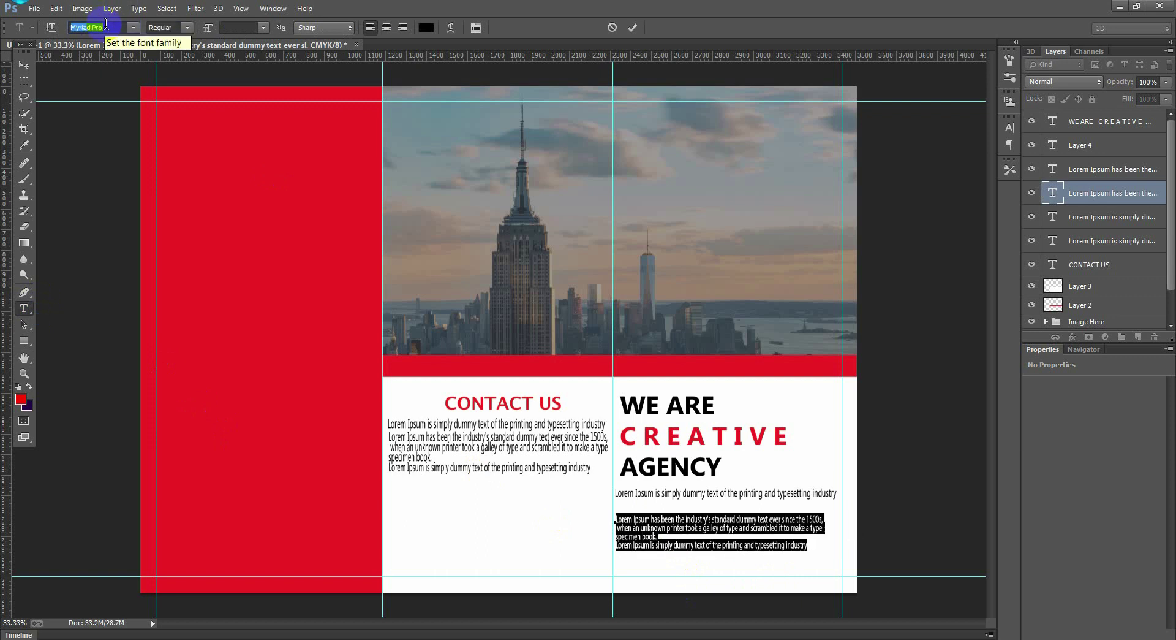
Stretch the paragraph horizontally to about 106% width to fill the panel
left_click(25, 64)
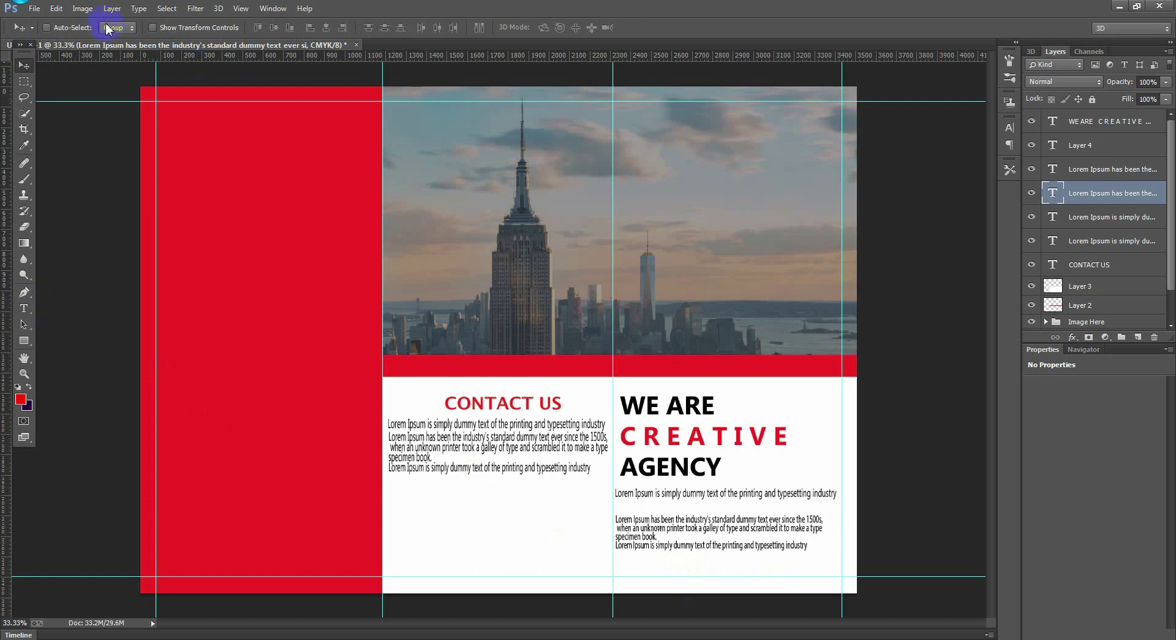
left_click(183, 28)
left_click_drag(824, 538, 838, 539)
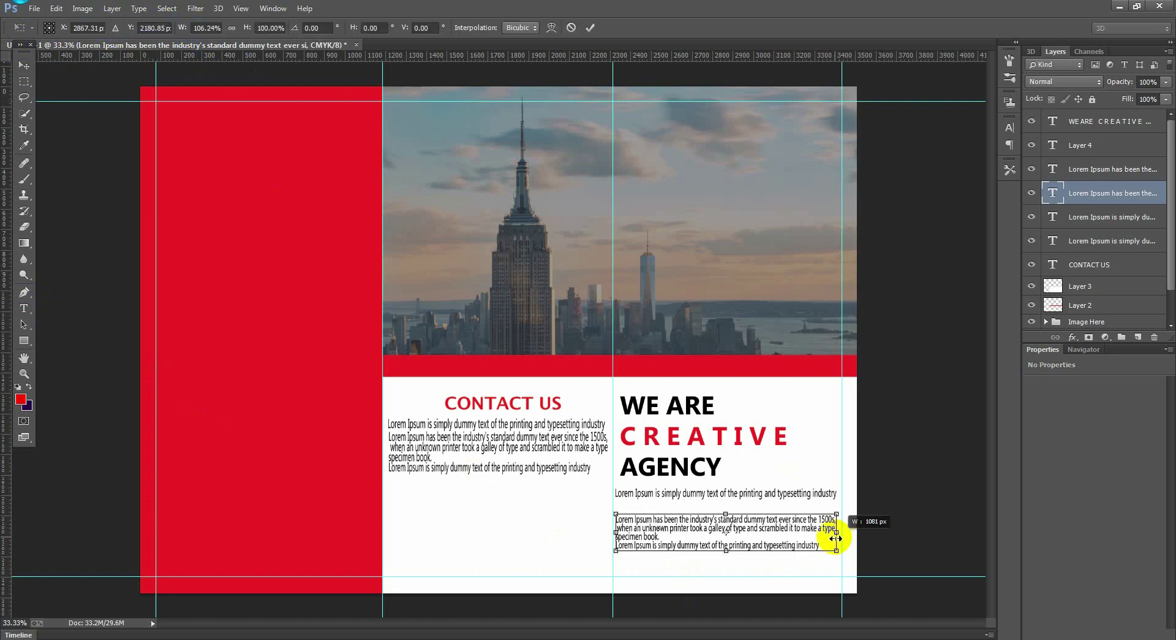
left_click(590, 27)
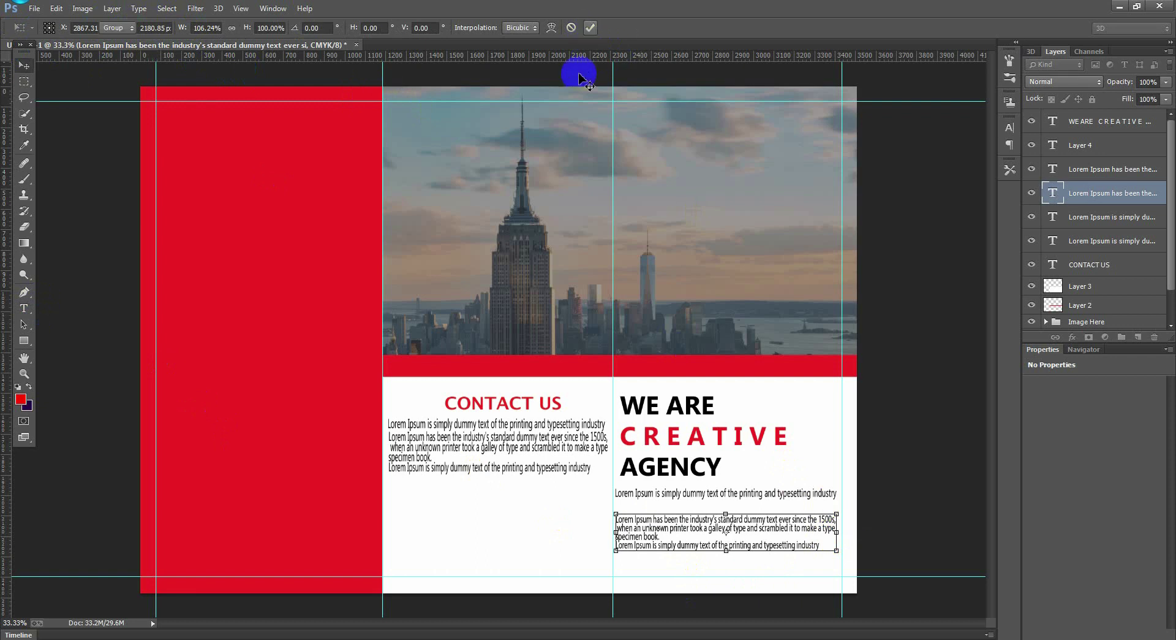
left_click(201, 28)
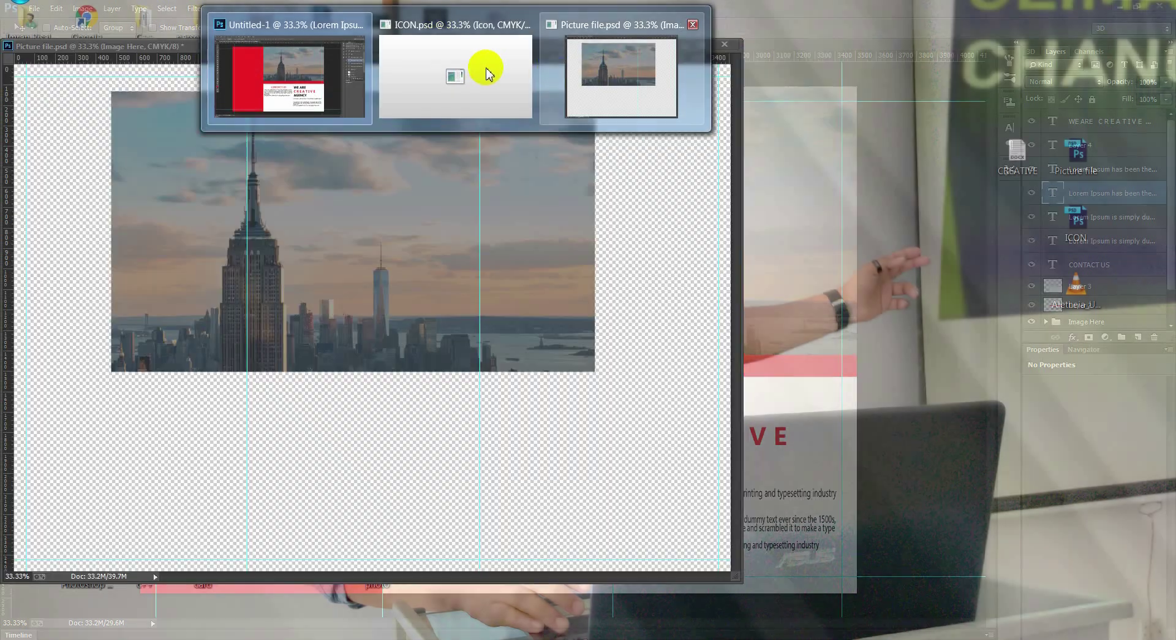
Drag the Logo layer from a floating ICON.psd window onto the skyline photo's top-right corner
left_click(486, 73)
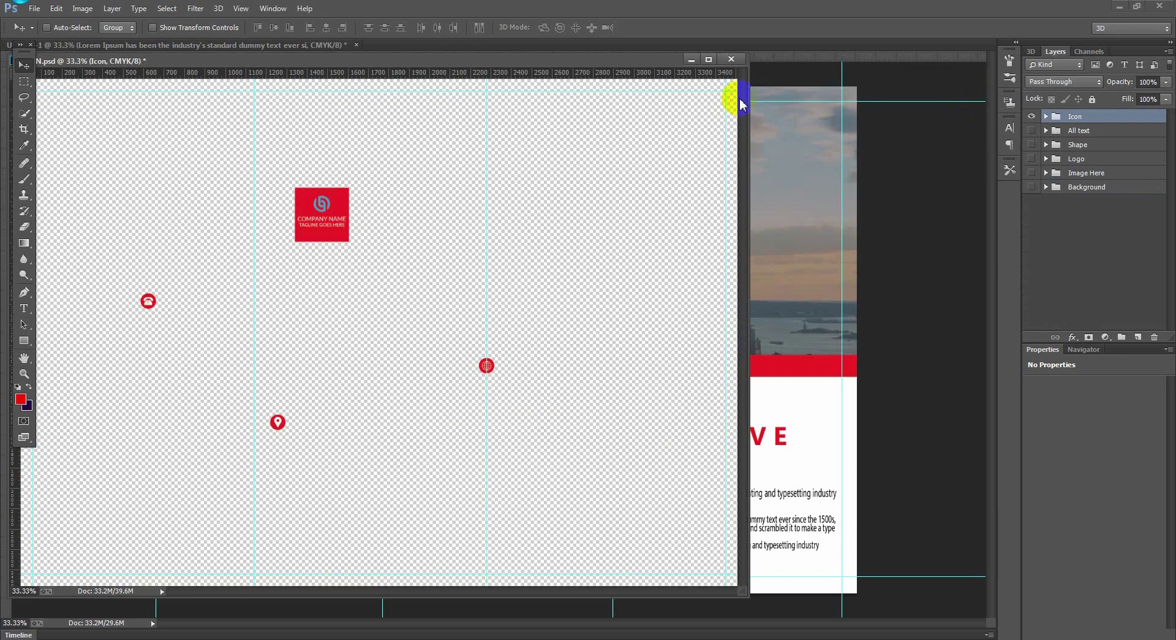
left_click_drag(652, 66, 435, 56)
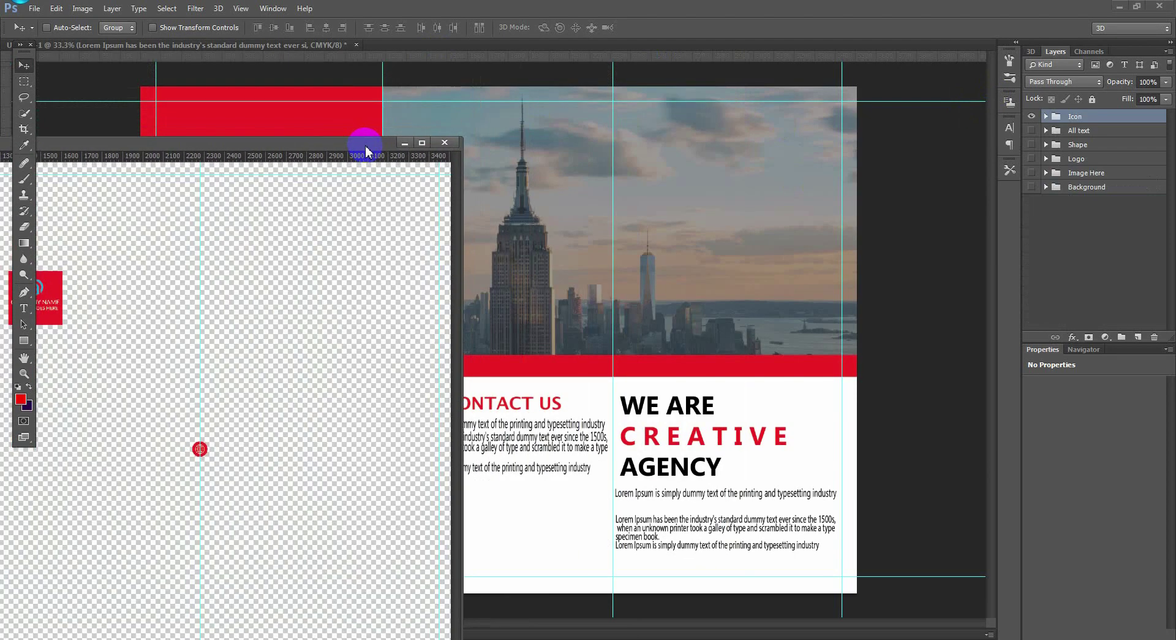
left_click_drag(388, 83, 475, 123)
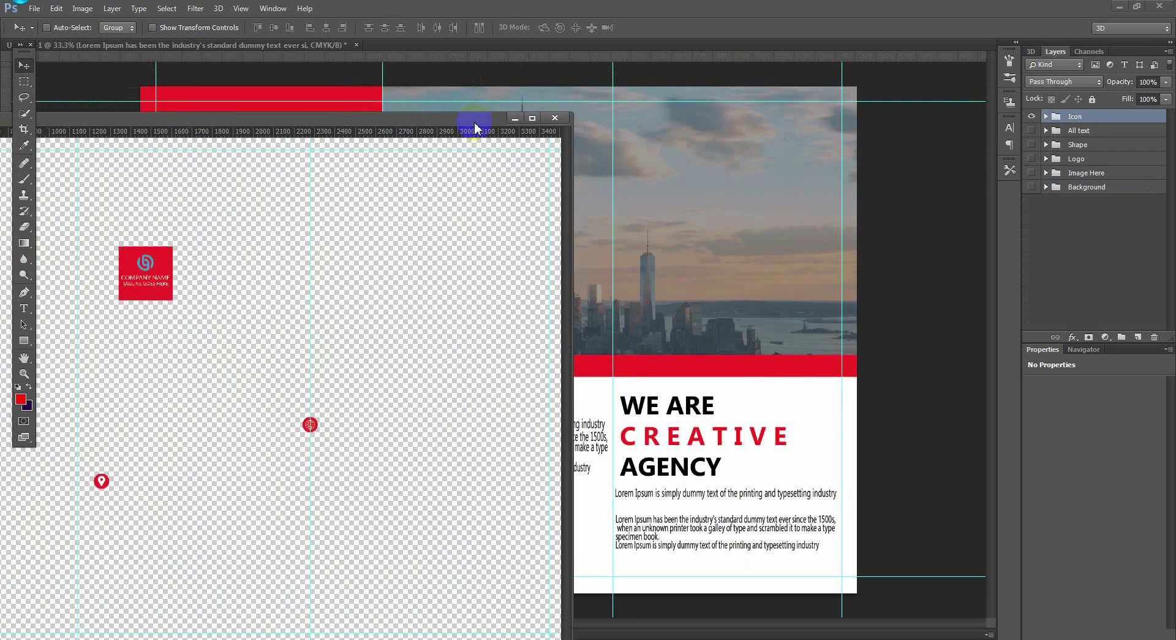
mouse_move(151, 283)
left_mouse_down()
mouse_move(357, 245)
mouse_move(309, 236)
mouse_move(339, 251)
mouse_move(733, 153)
left_mouse_up()
right_click(319, 248)
left_click(322, 248)
right_click(339, 251)
left_click(341, 260)
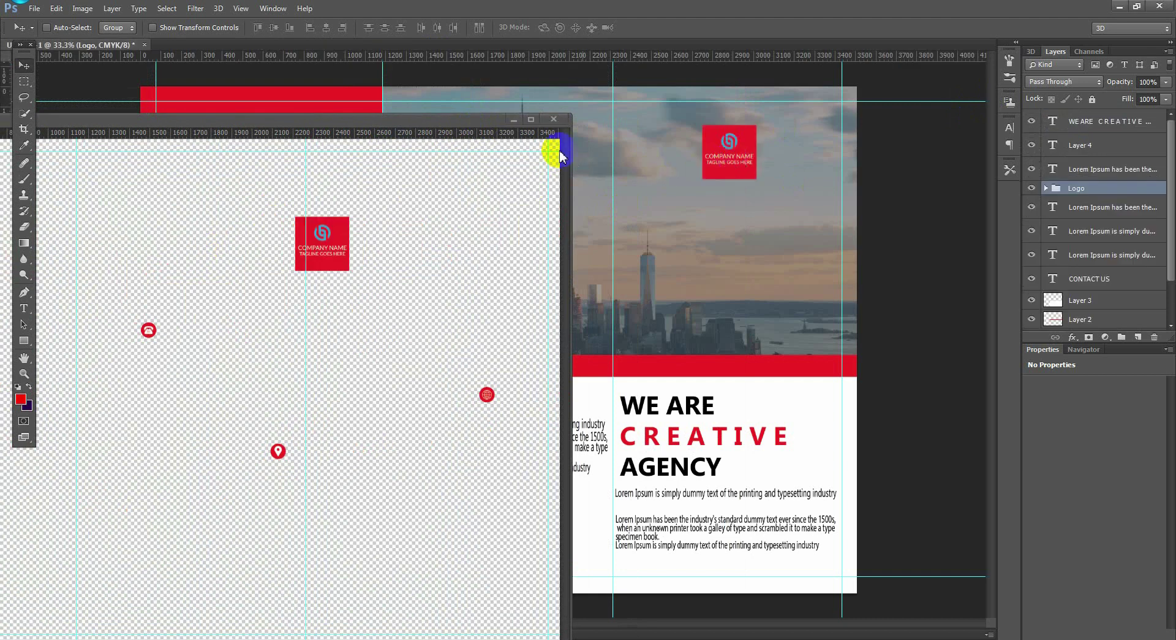
left_click(514, 120)
left_click_drag(727, 156, 804, 134)
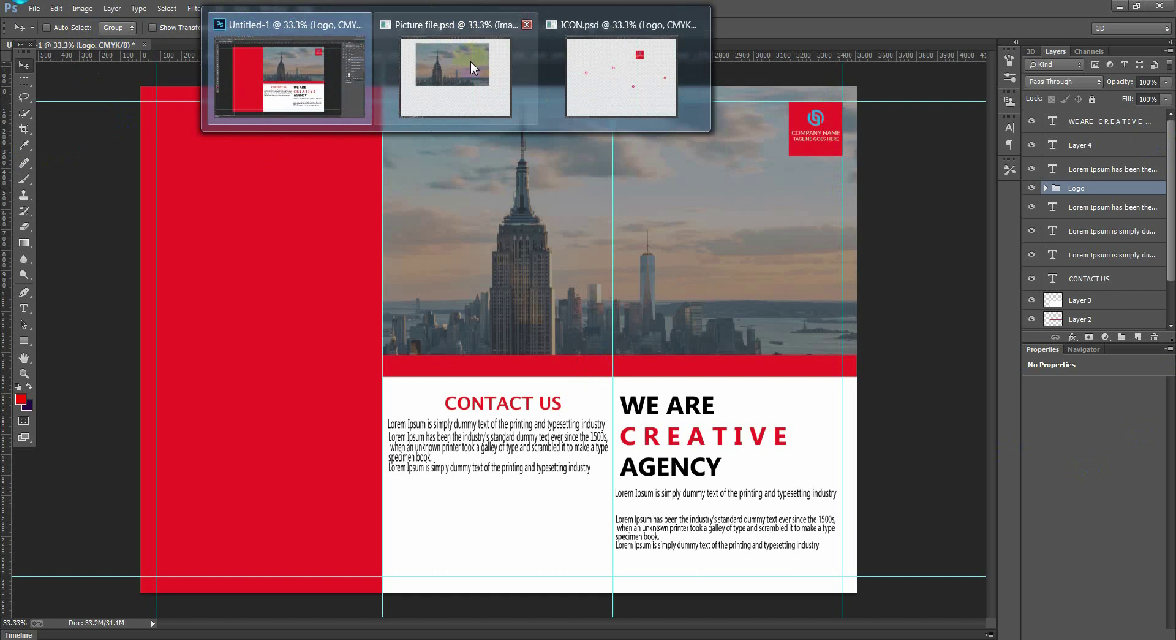
Copy the phone, web and address icons from ICON.psd into the brochure's contact area
left_click(581, 84)
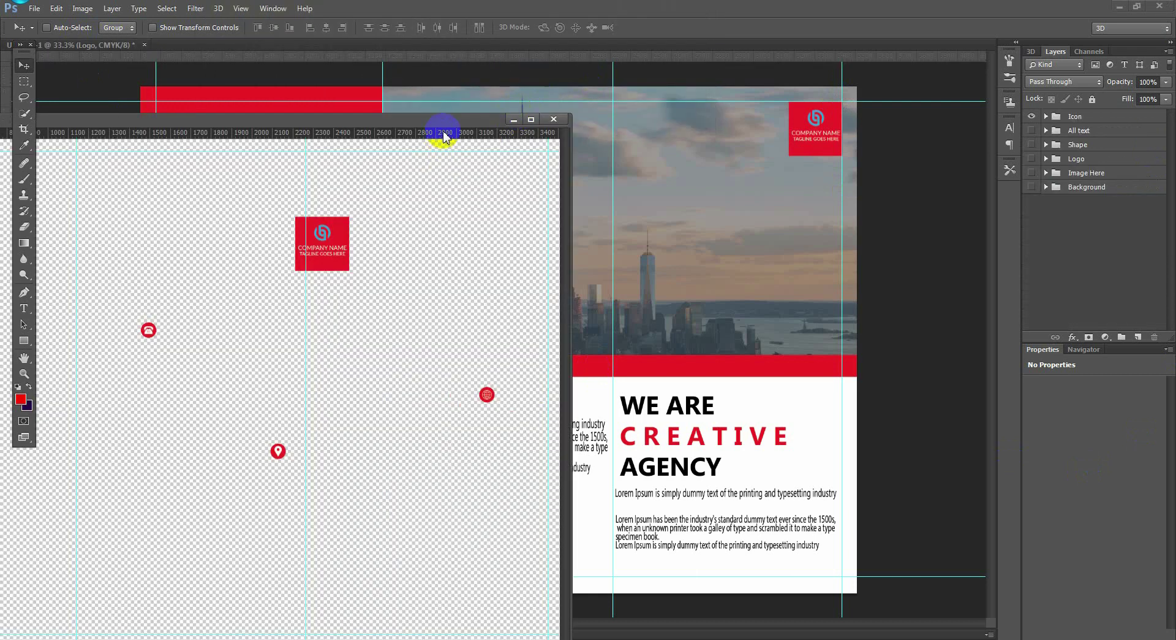
left_click_drag(423, 129, 344, 116)
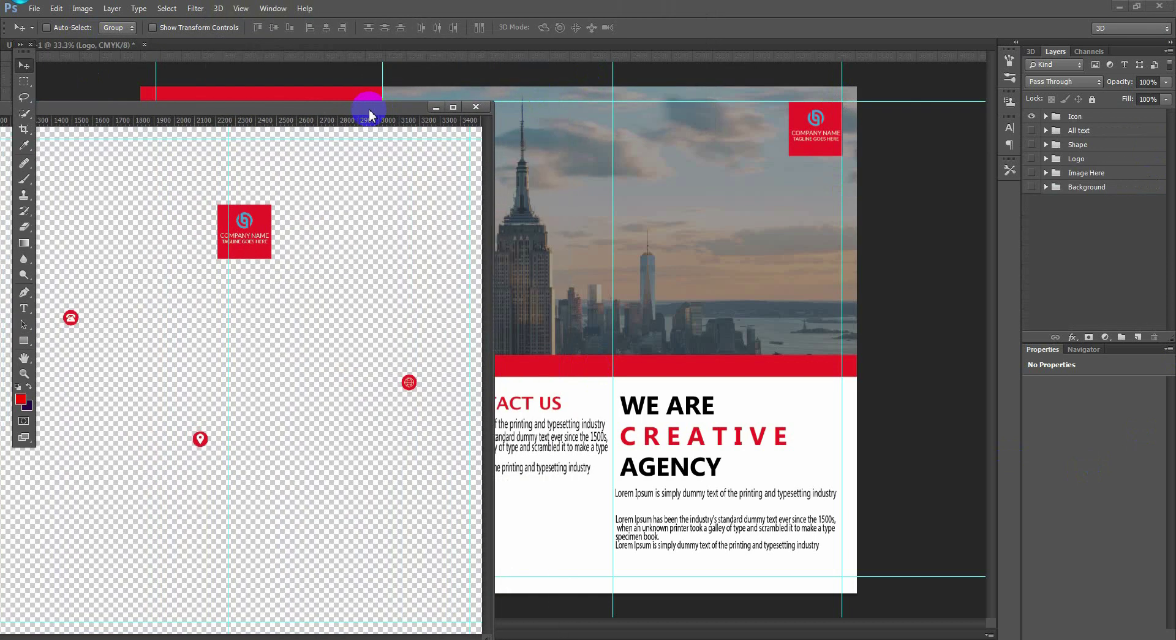
right_click(68, 319)
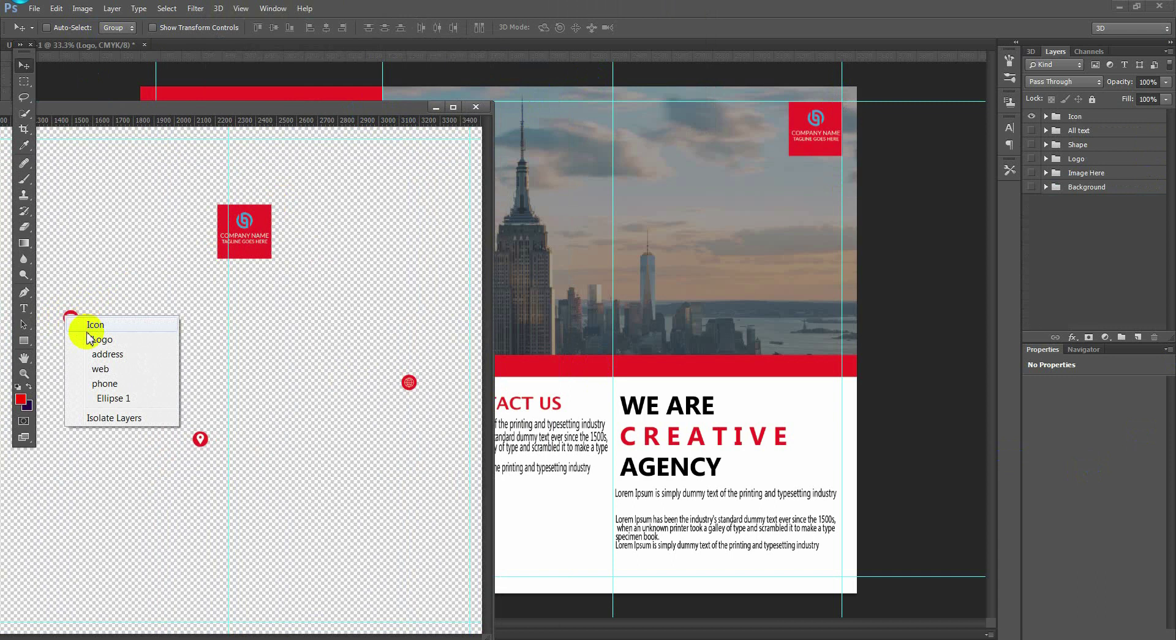
left_click(106, 383)
mouse_move(368, 130)
left_mouse_down()
mouse_move(367, 72)
mouse_move(350, 68)
left_mouse_up()
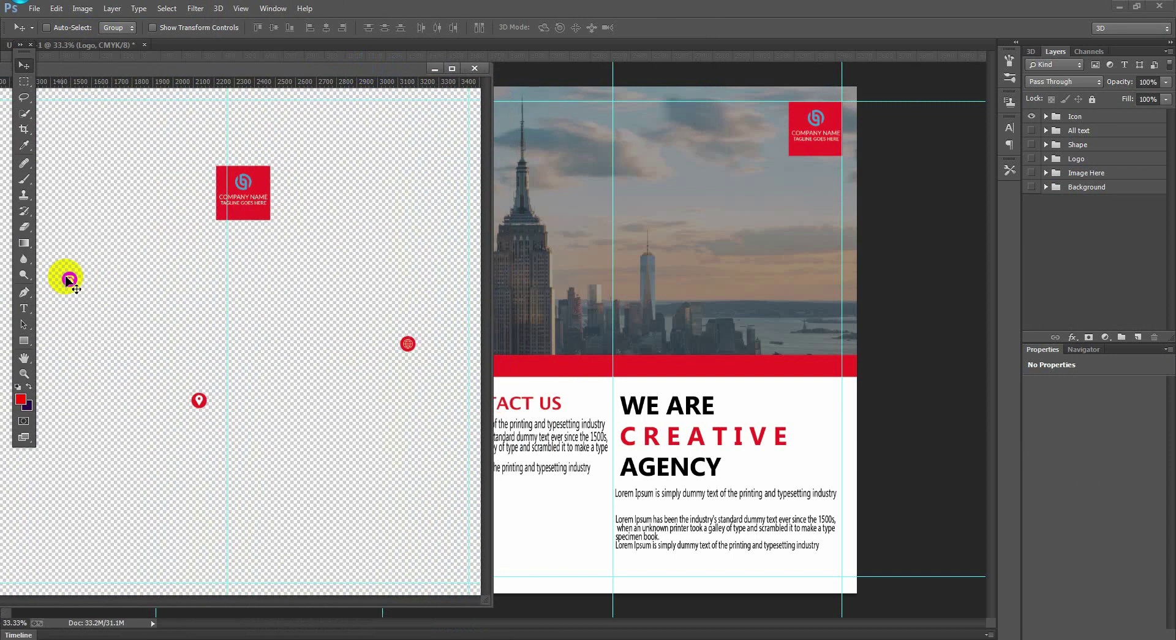
left_click_drag(70, 279, 539, 512)
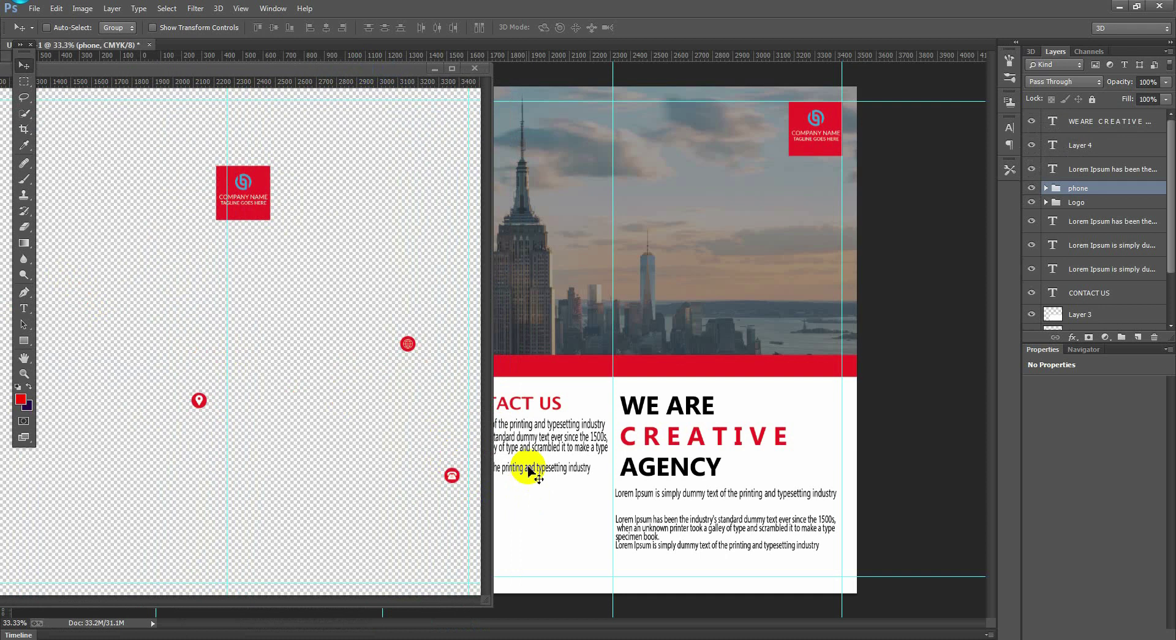
right_click(409, 345)
left_click(427, 369)
left_click_drag(428, 370, 583, 498)
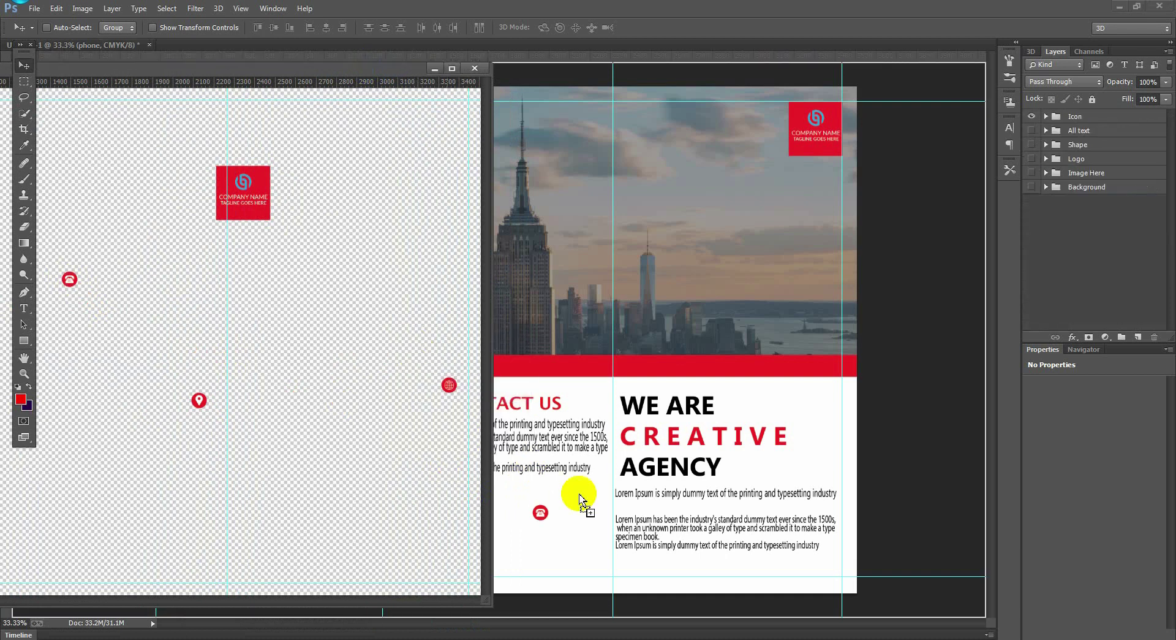
right_click(199, 401)
left_click(243, 440)
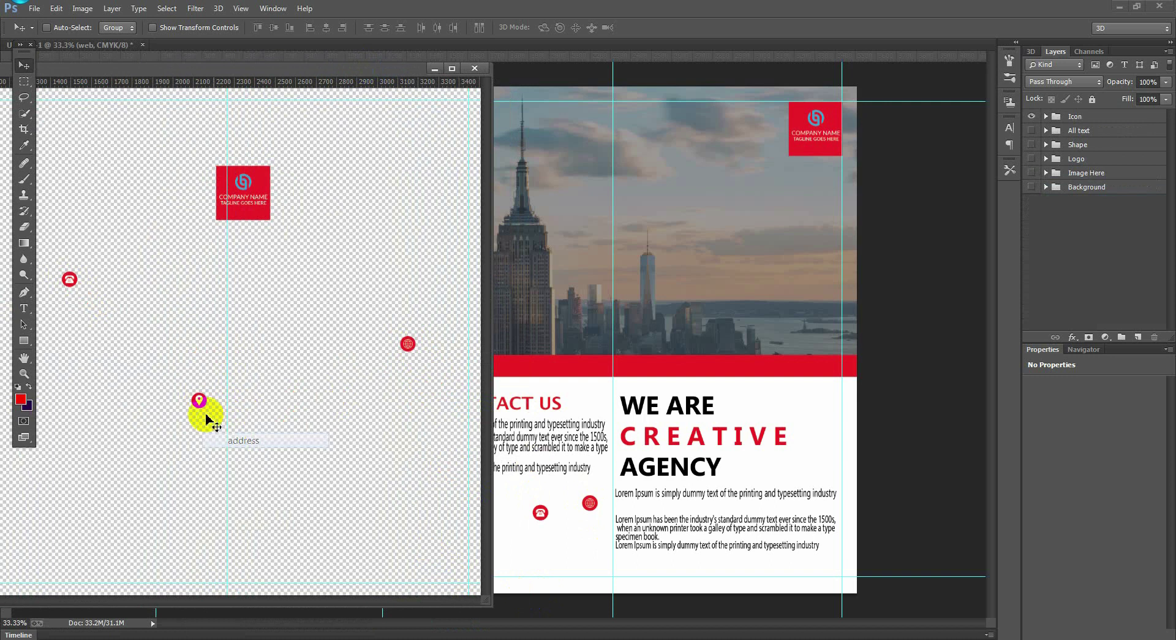
left_click_drag(201, 405, 540, 554)
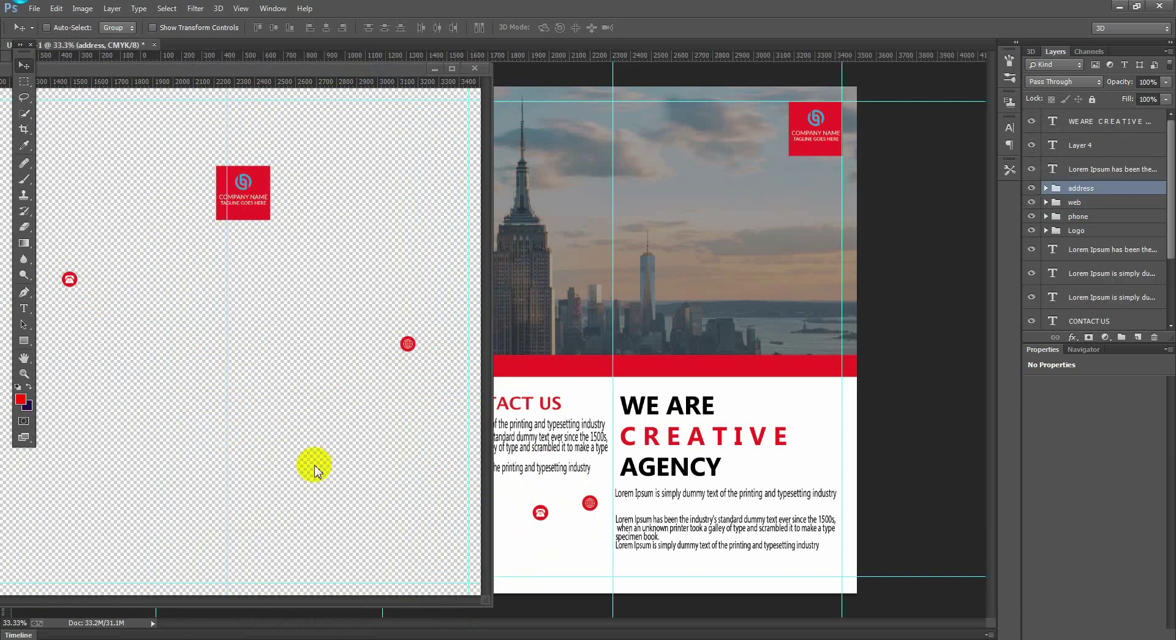
Shift the phone and web icons left beneath the contact text
left_click(515, 530)
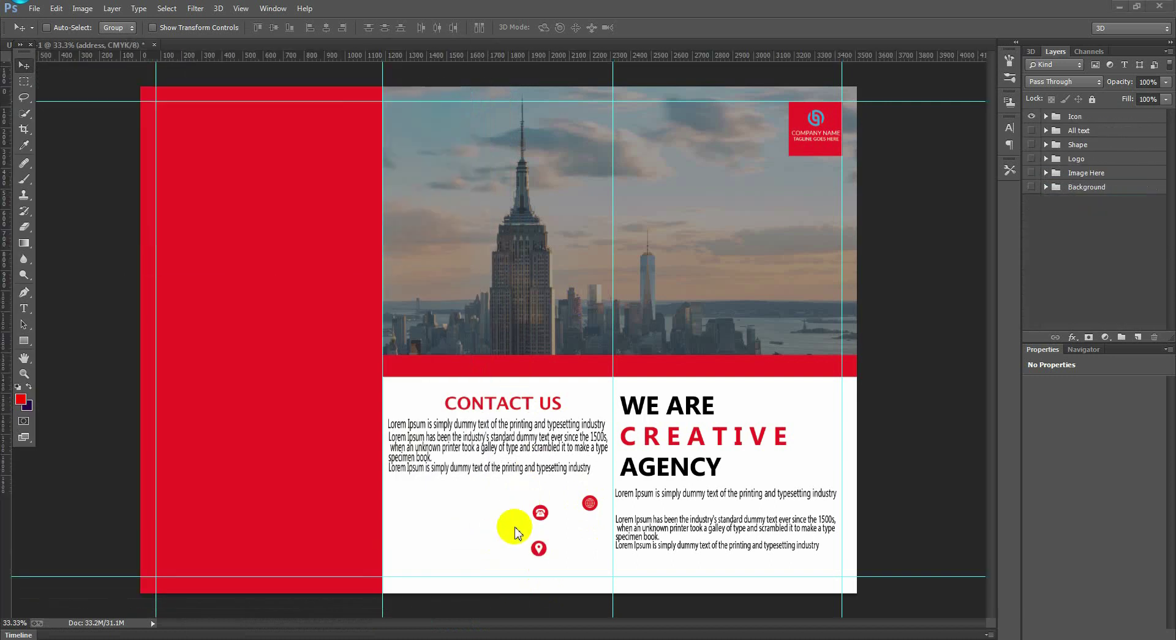
right_click(542, 516)
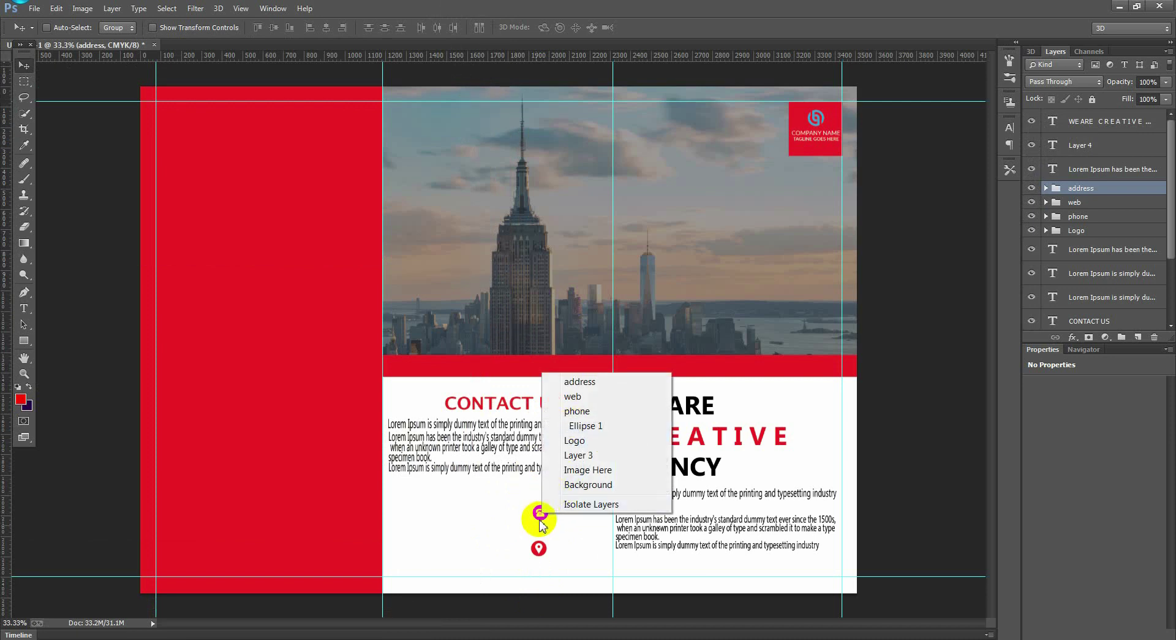
left_click(540, 522)
right_click(540, 522)
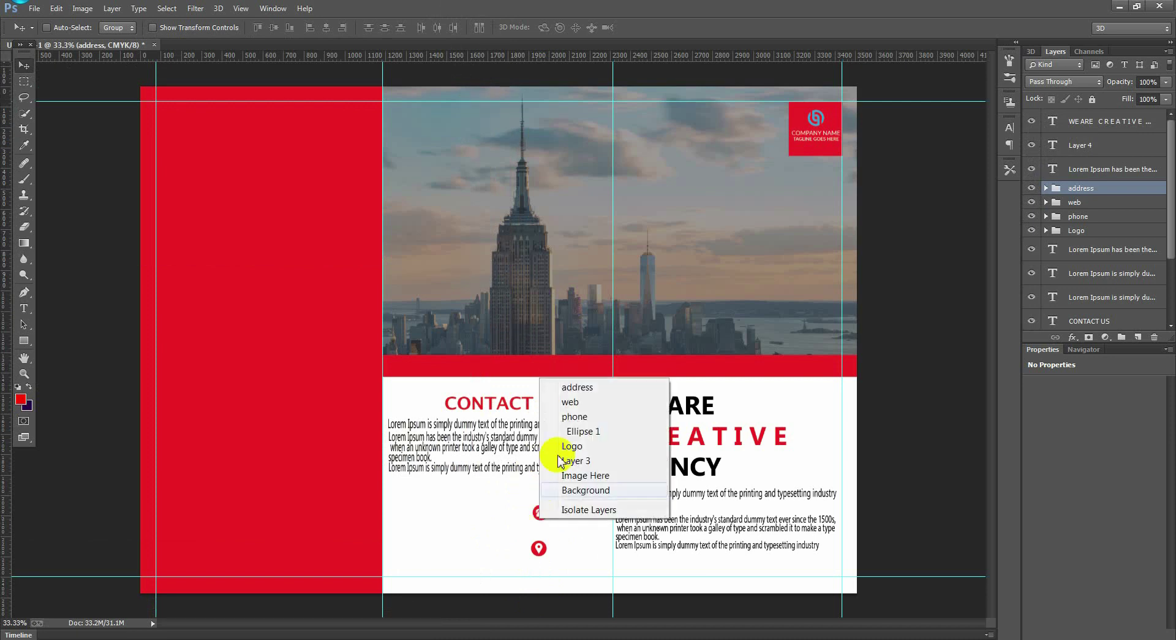
left_click(572, 416)
mouse_move(541, 518)
left_mouse_down()
mouse_move(413, 507)
mouse_move(432, 509)
left_mouse_up()
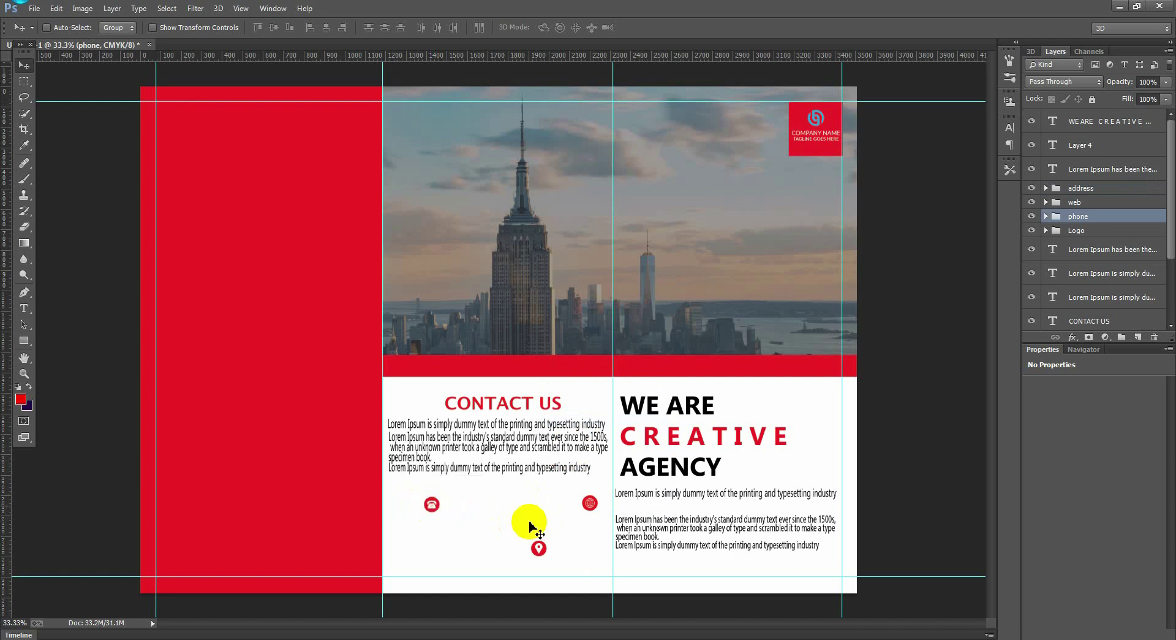
right_click(590, 506)
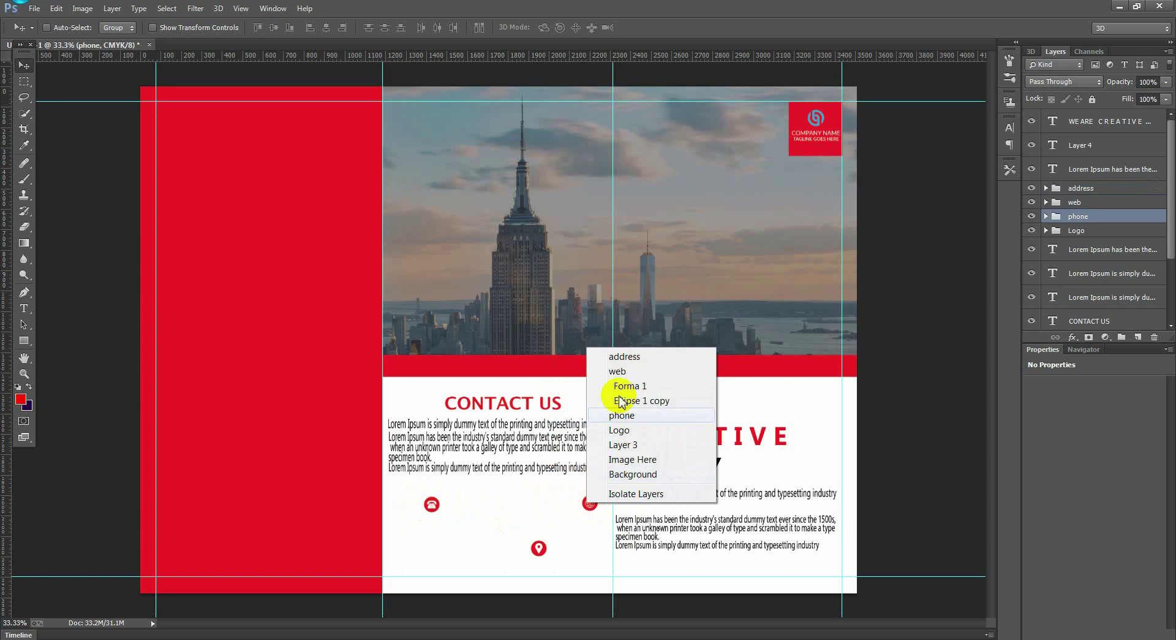
left_click(619, 371)
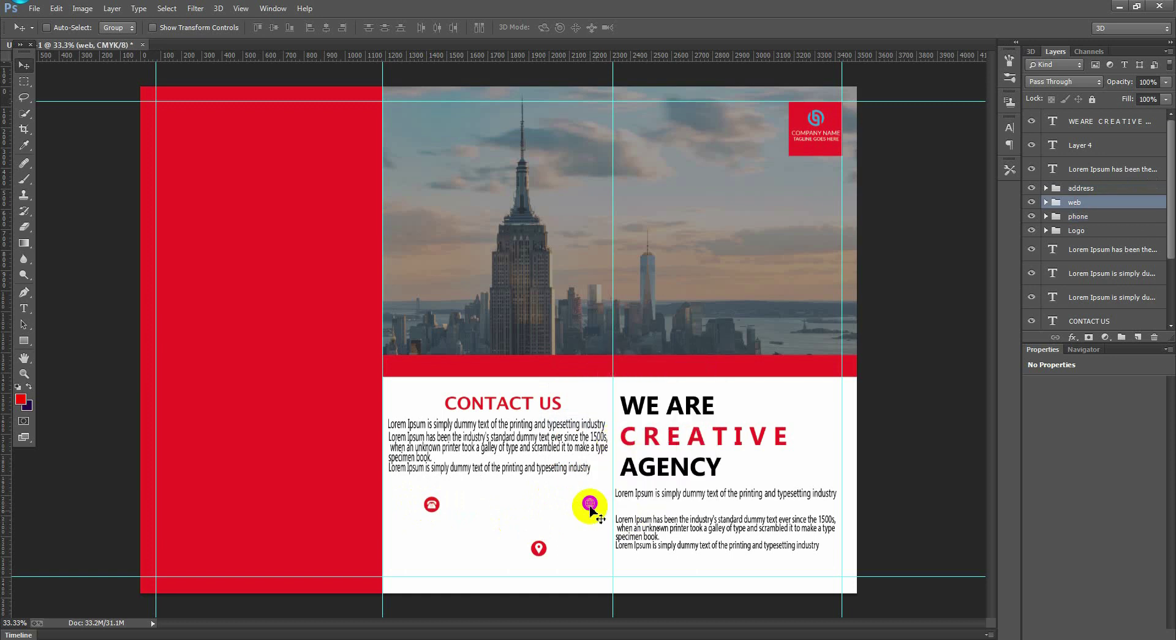
left_click_drag(588, 503, 554, 504)
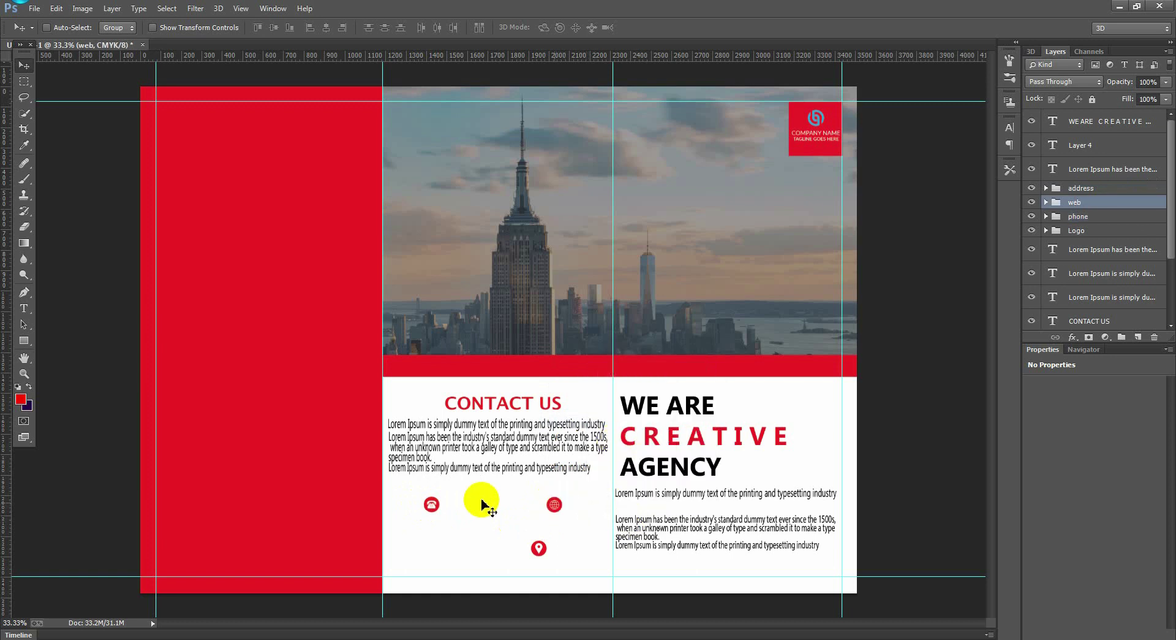
Centre the address icon below the other icons using guides, then remove the spare guide
left_click_drag(465, 55, 525, 496)
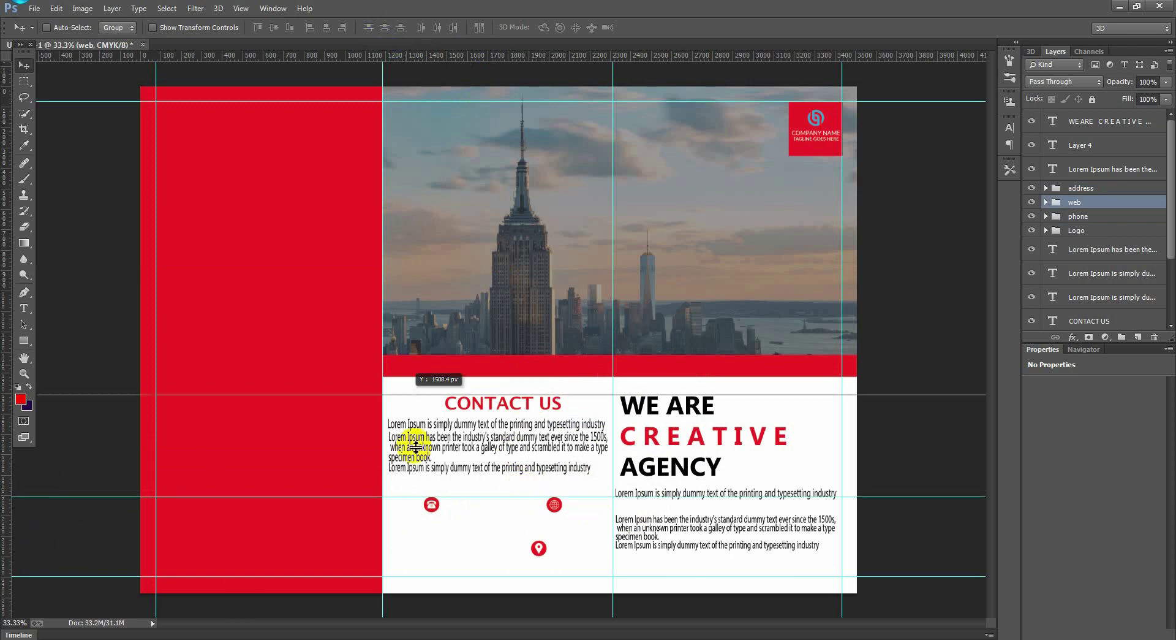
left_click_drag(387, 58, 428, 512)
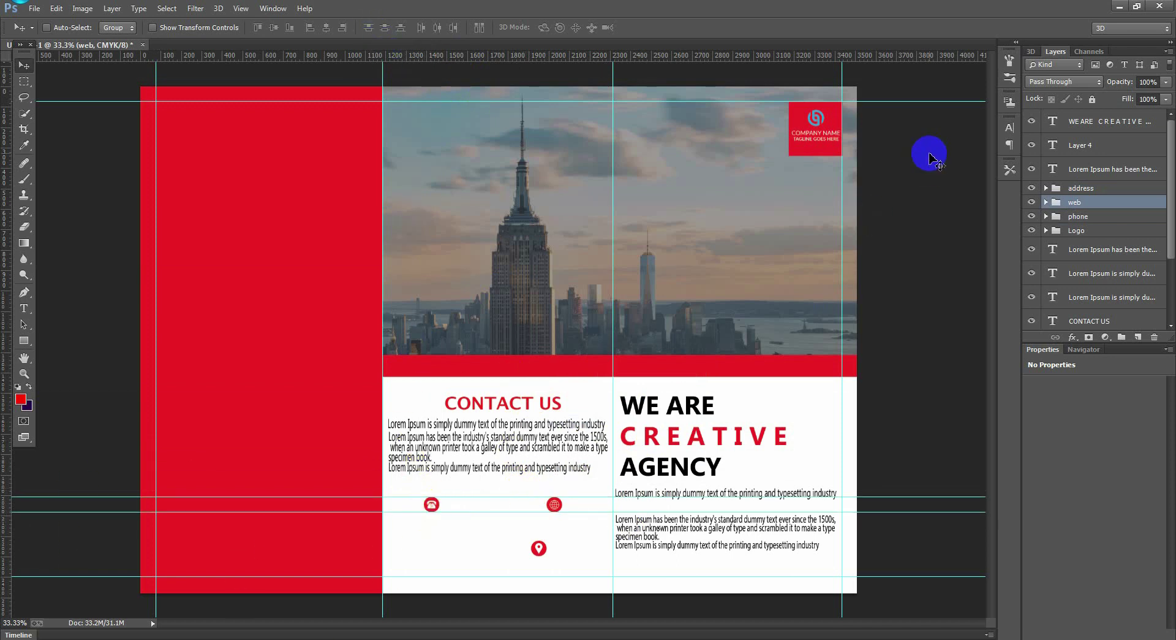
right_click(539, 553)
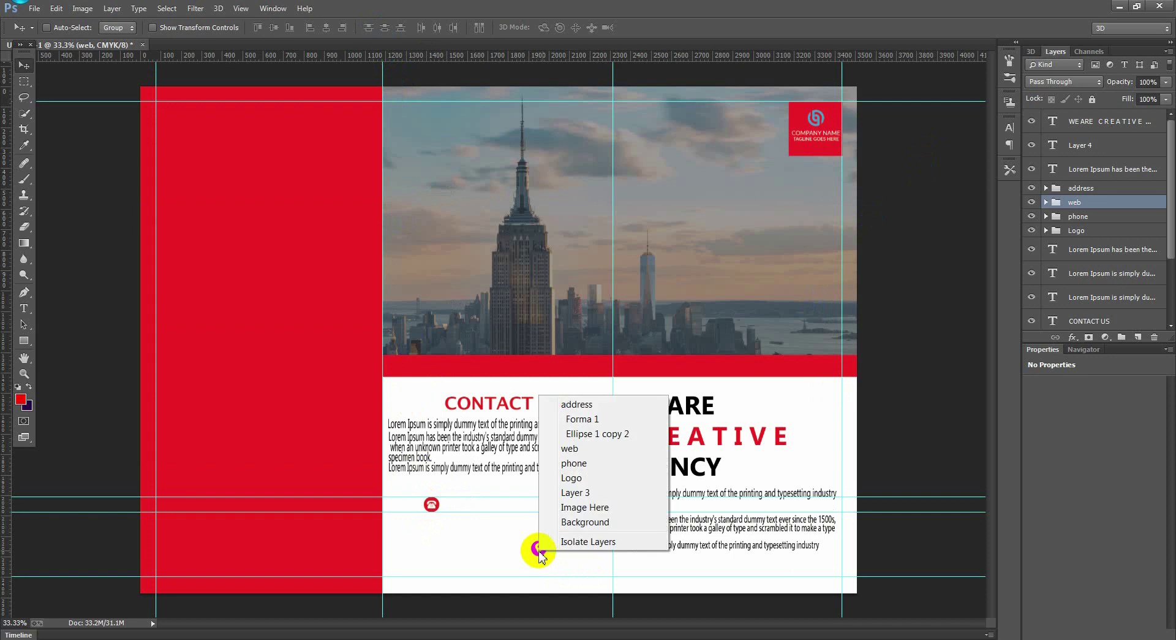
left_click(537, 554)
right_click(537, 553)
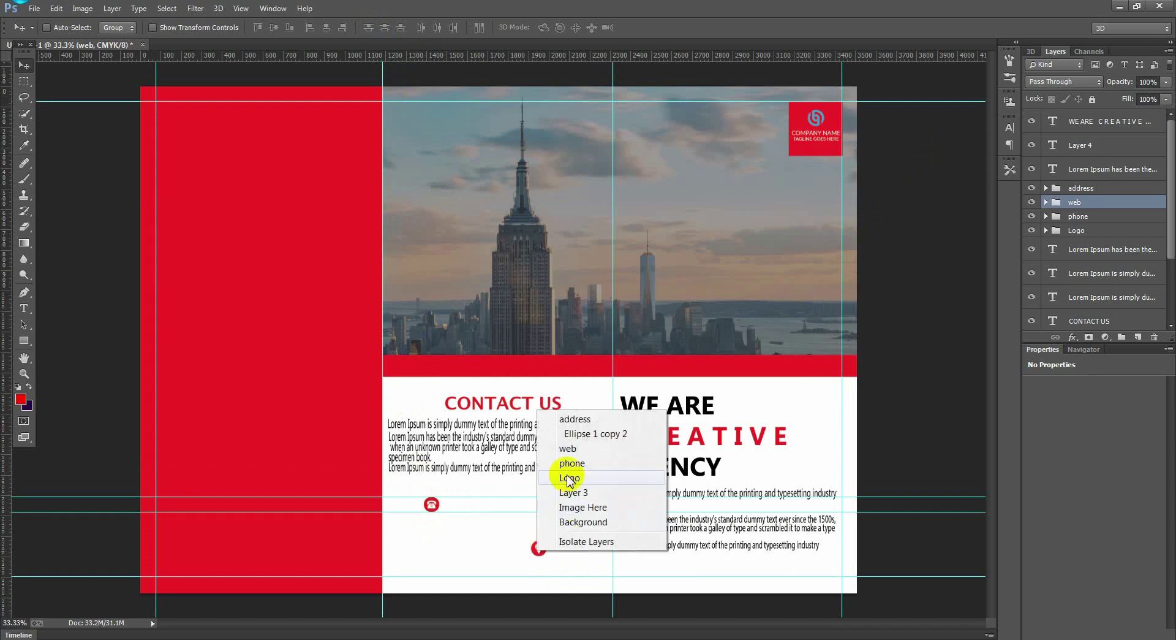
left_click(567, 449)
right_click(544, 550)
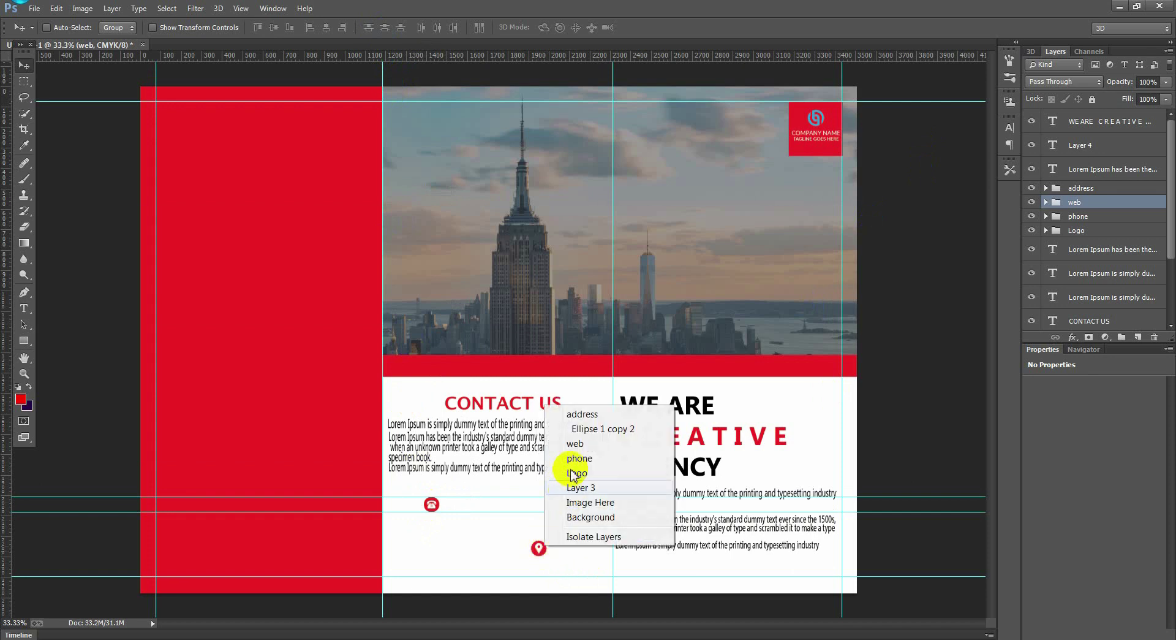
left_click(579, 405)
left_click_drag(532, 551, 495, 547)
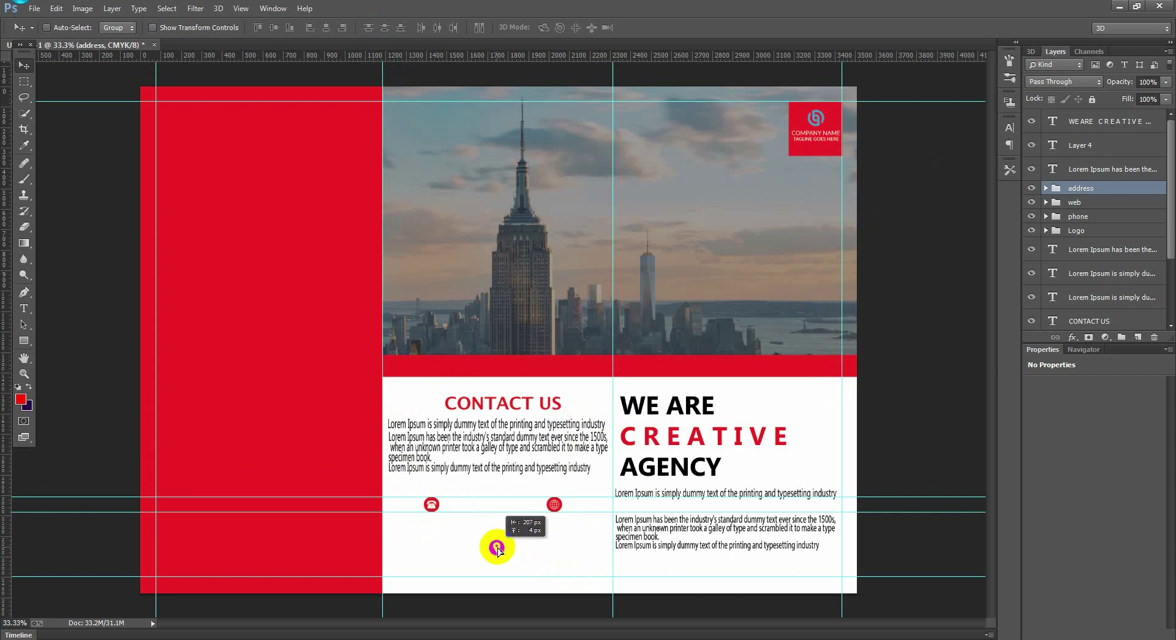
left_click_drag(495, 547, 497, 548)
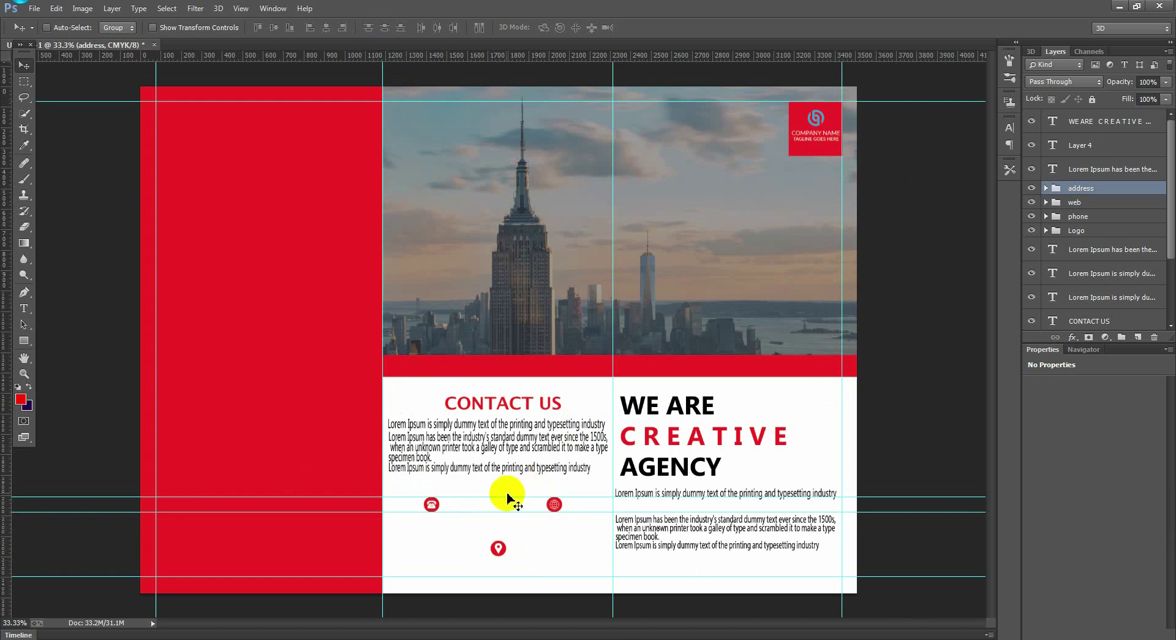
mouse_move(511, 497)
left_mouse_down()
mouse_move(433, 512)
mouse_move(526, 15)
left_mouse_up()
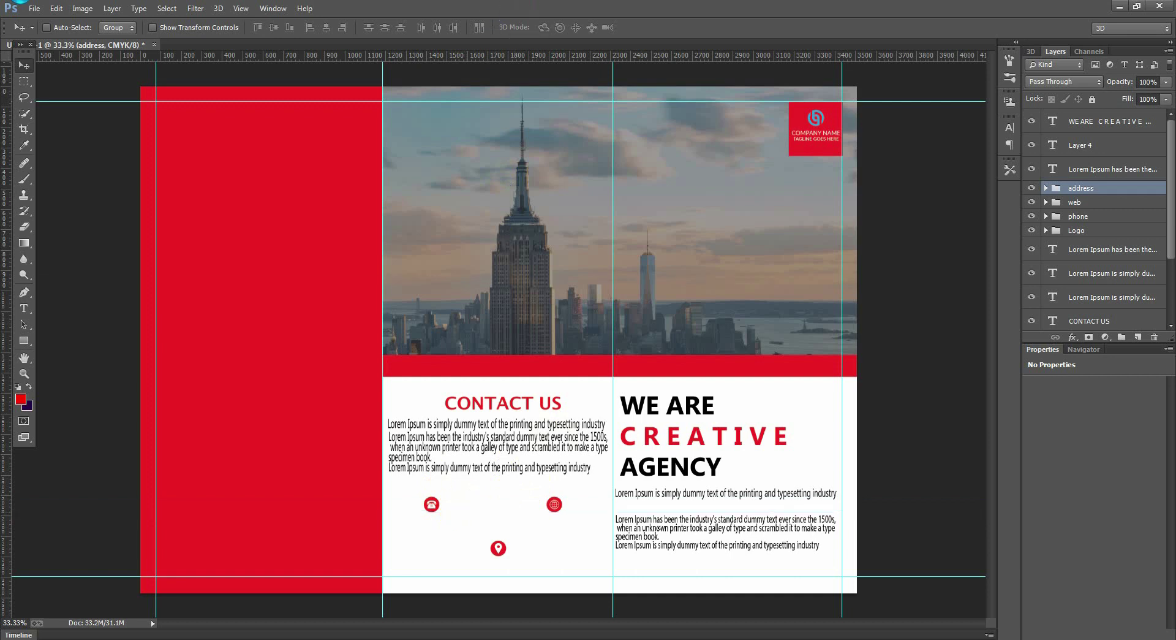
Type the phone number as a new text line below the contact icons
left_click(24, 308)
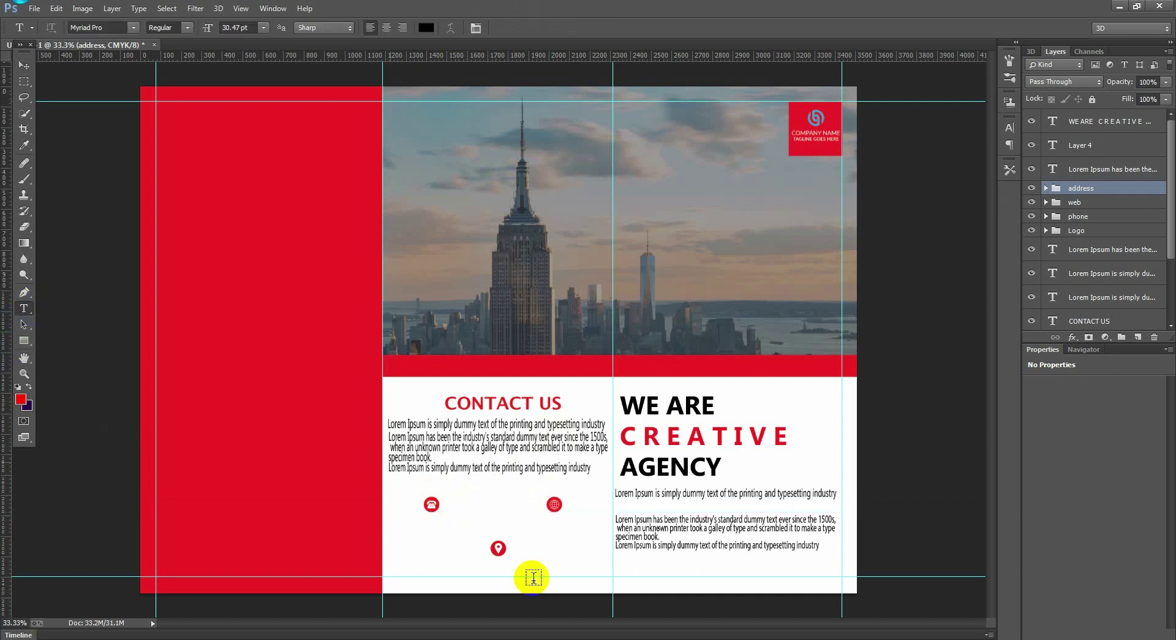
left_click(408, 528)
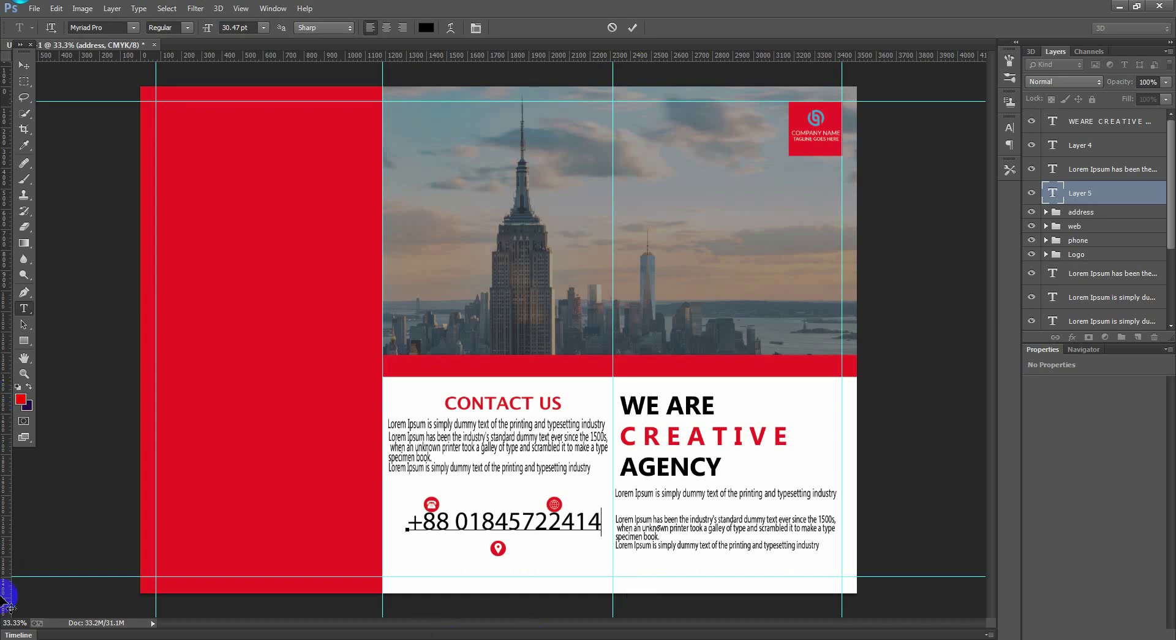
left_click(25, 65)
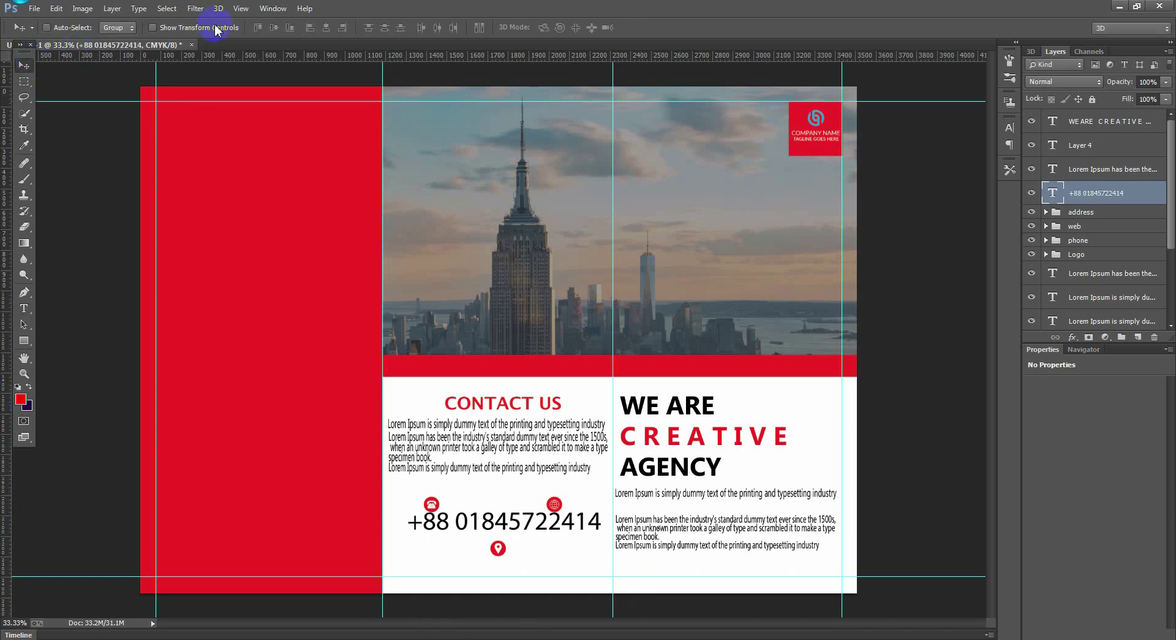
Scale the phone number text down and place it directly under the phone icon
left_click_drag(603, 532, 532, 528)
left_click(589, 30)
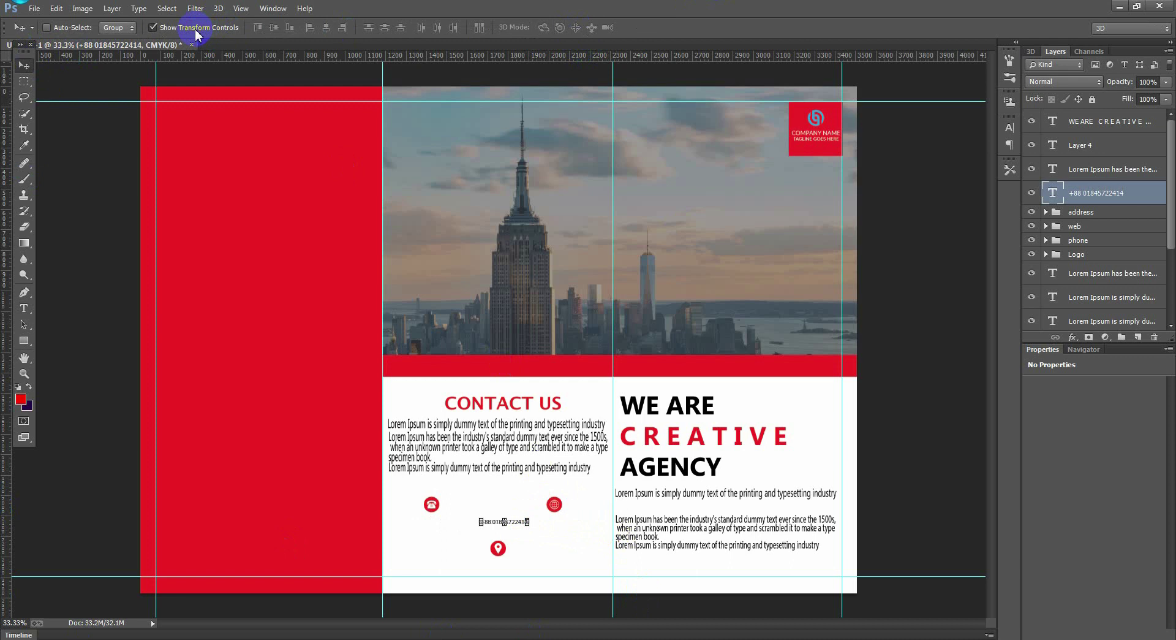
left_click_drag(506, 534, 439, 533)
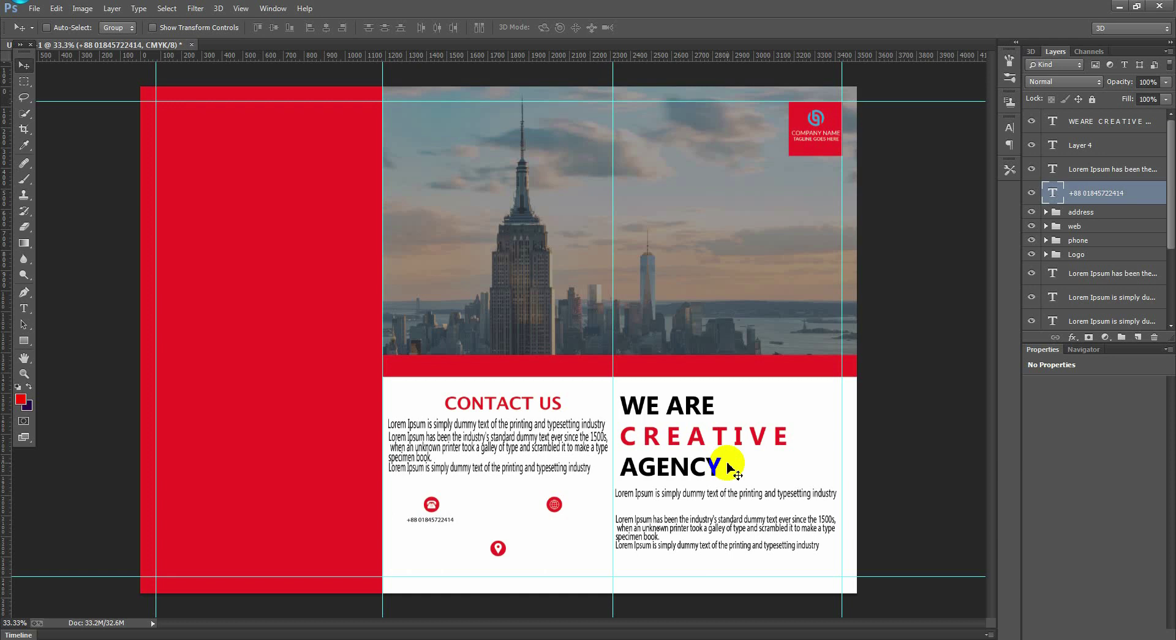
Add a 3 to the phone number and widen the About Us paragraph box
left_click(24, 309)
left_click(445, 518)
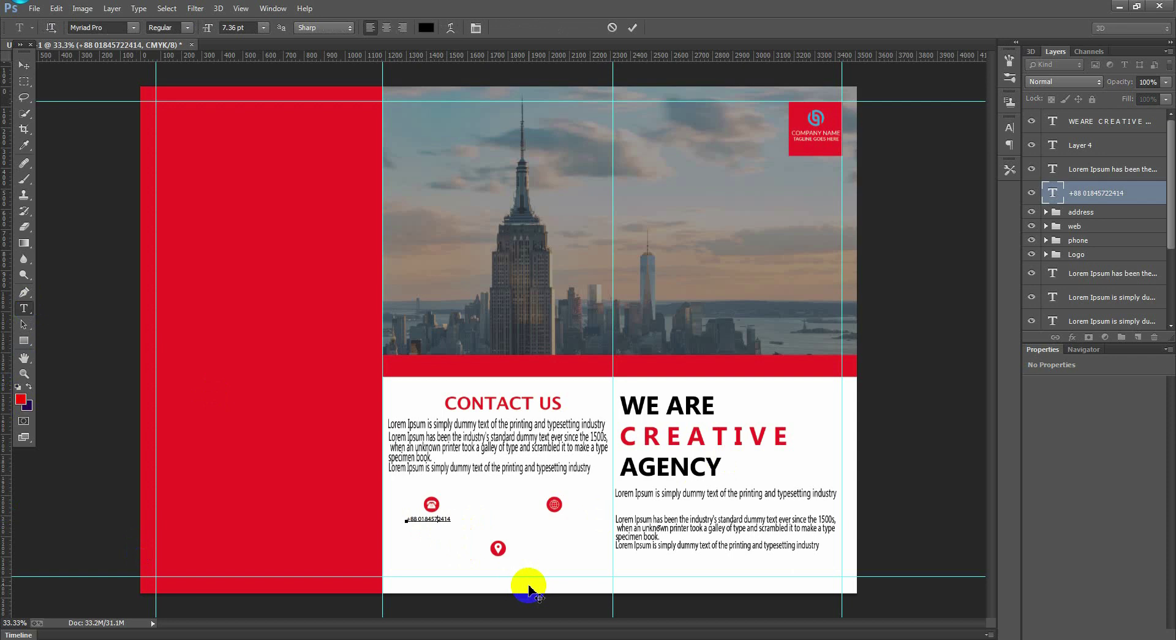
type("33")
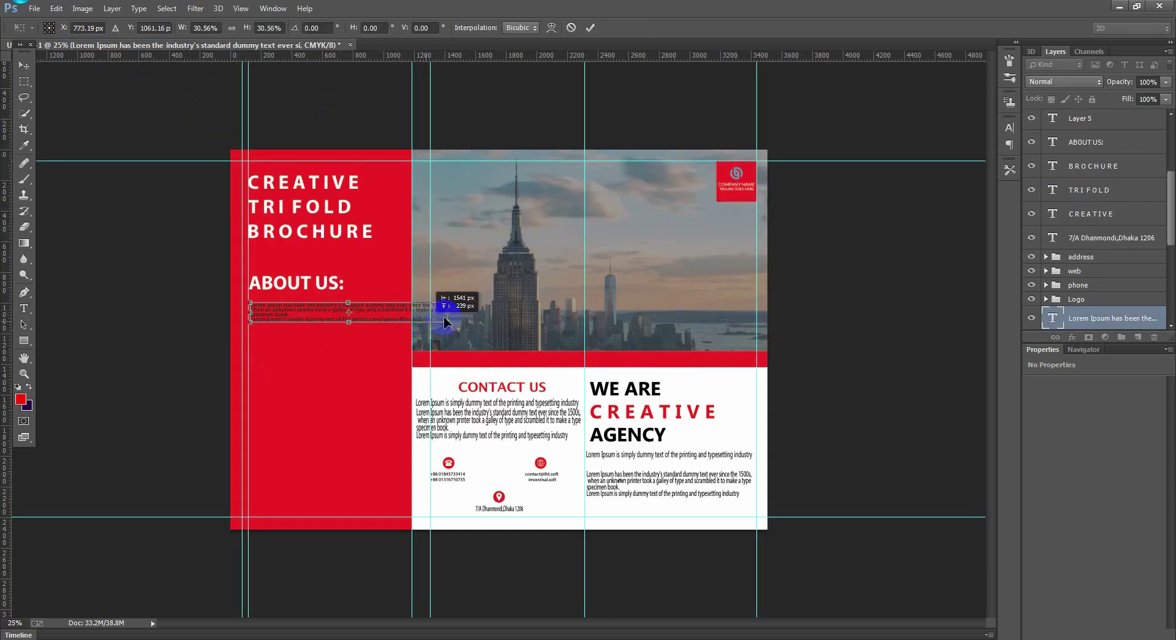
left_click_drag(446, 321, 405, 312)
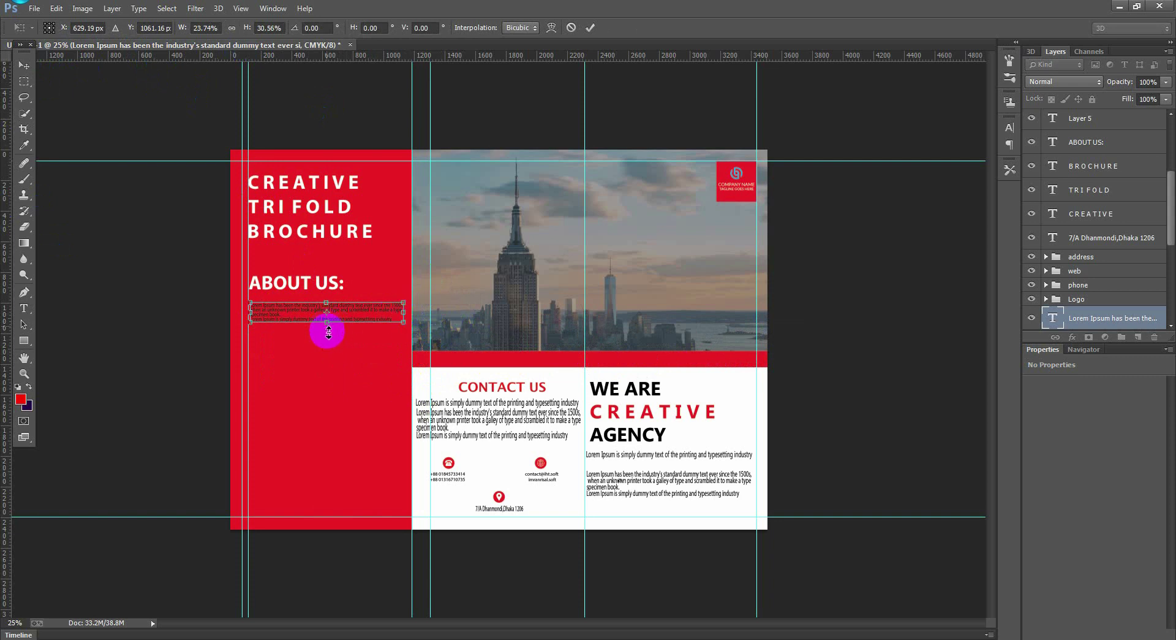
Make the About Us paragraph box slightly taller and wider
left_click_drag(329, 331, 328, 333)
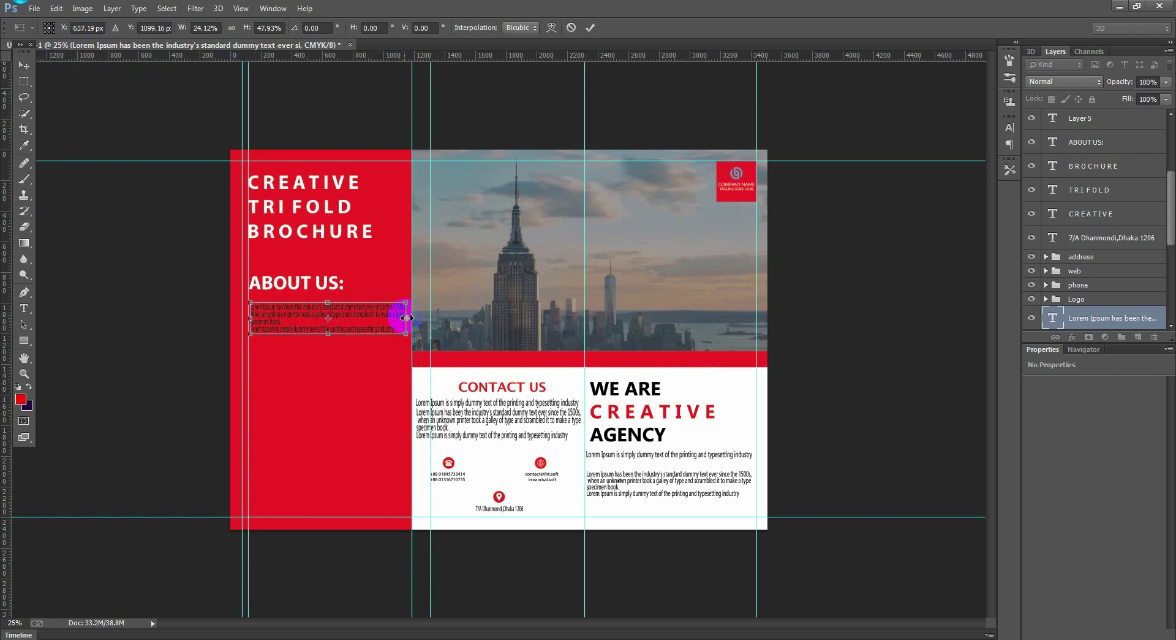
left_click_drag(407, 317, 411, 317)
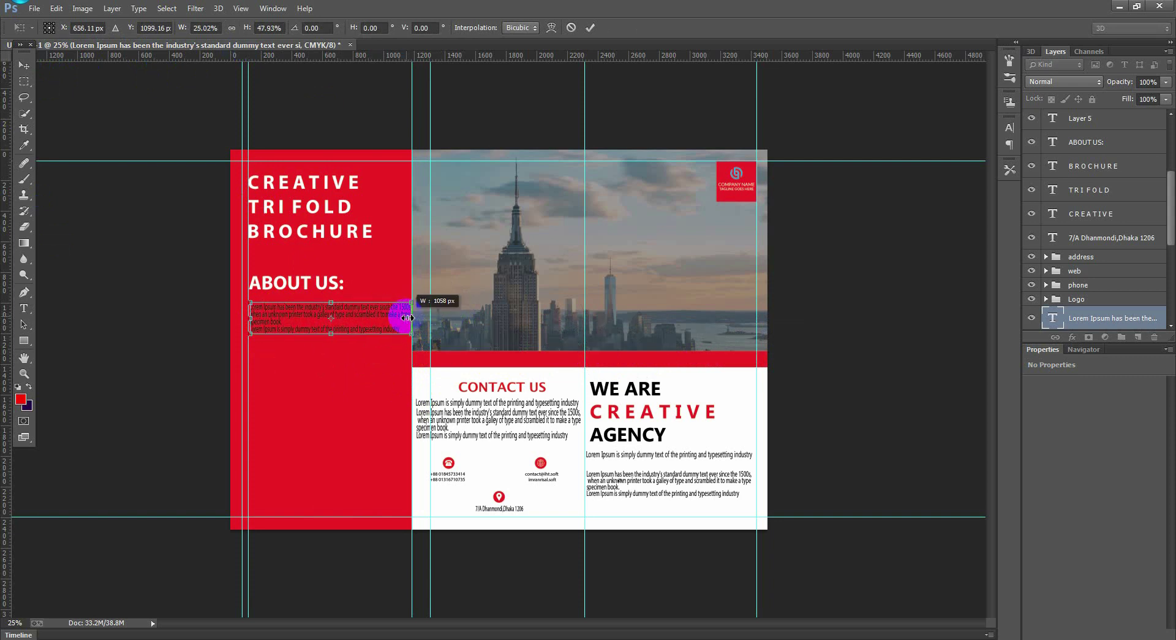
left_click(591, 28)
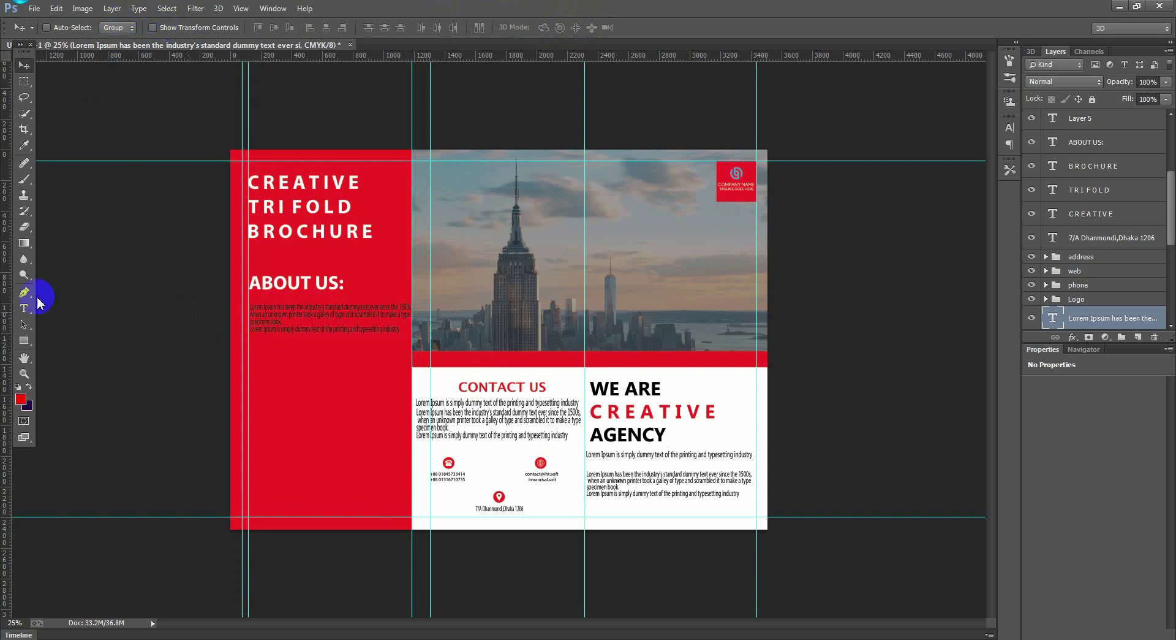
Make all the About Us body text white (#ffffff)
double_click(305, 312)
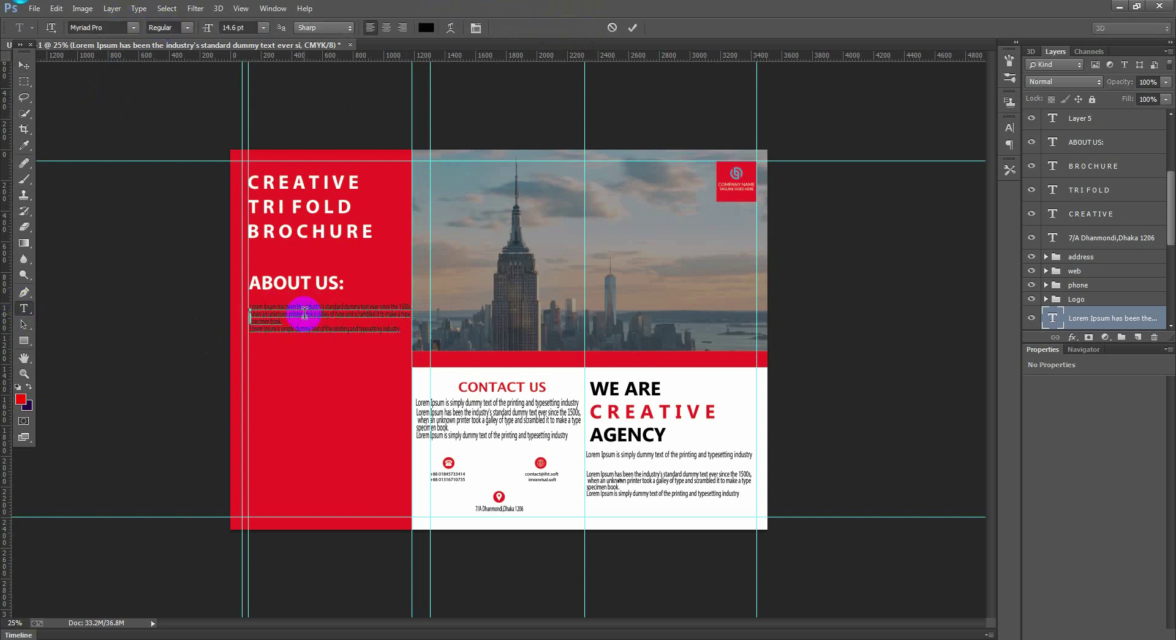
key("ctrl+a")
left_click(426, 28)
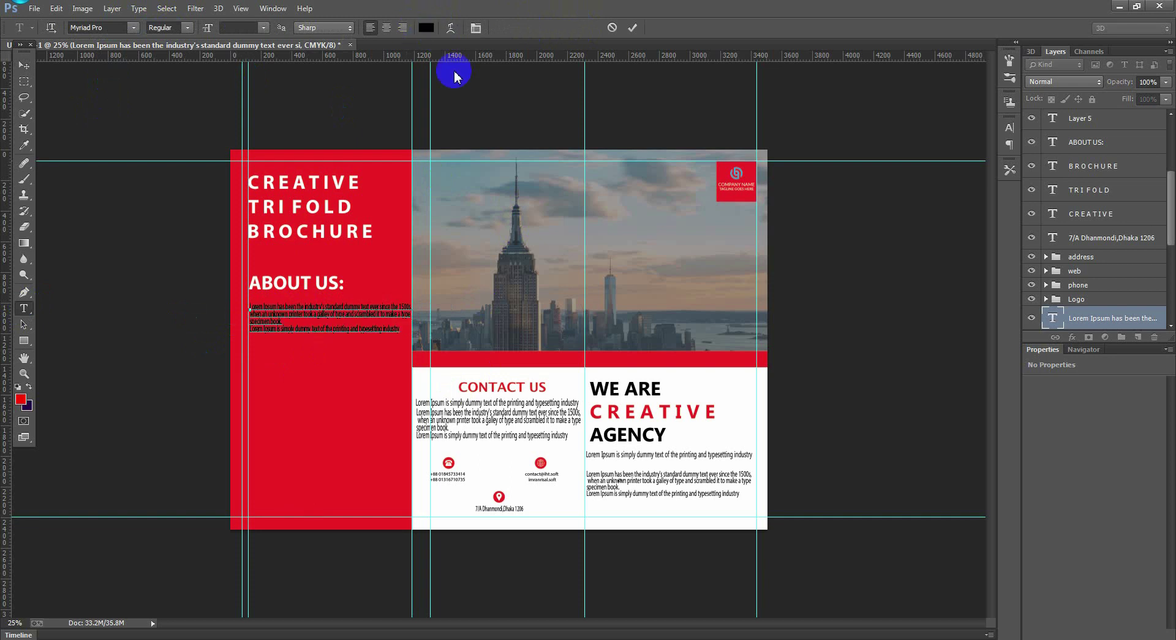
left_click_drag(751, 439, 541, 230)
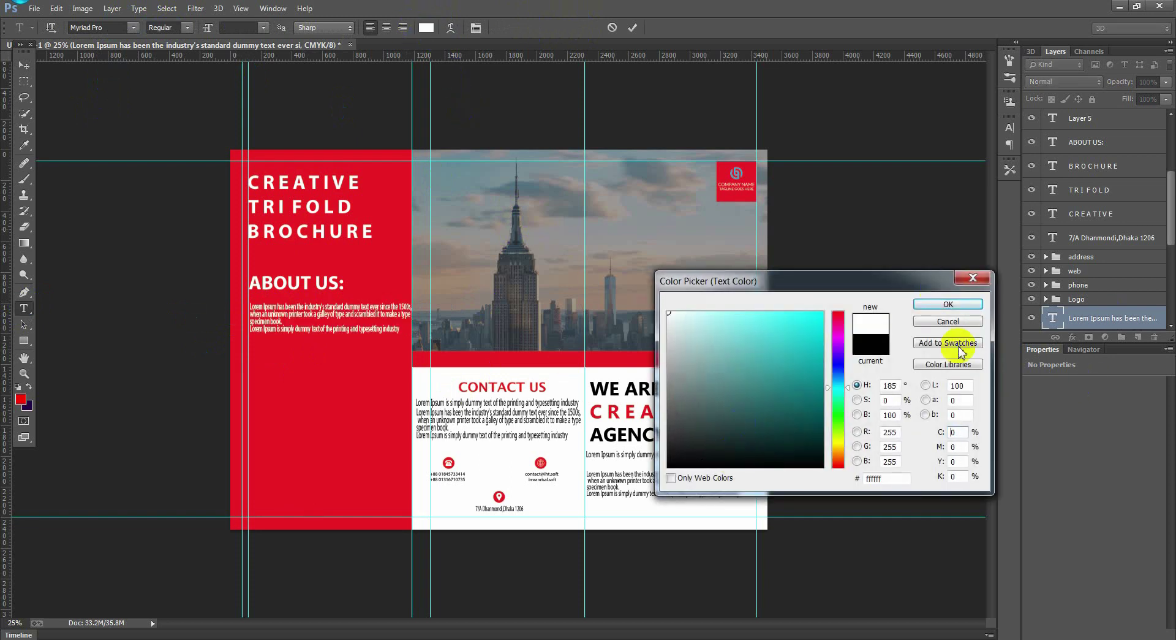
left_click(949, 304)
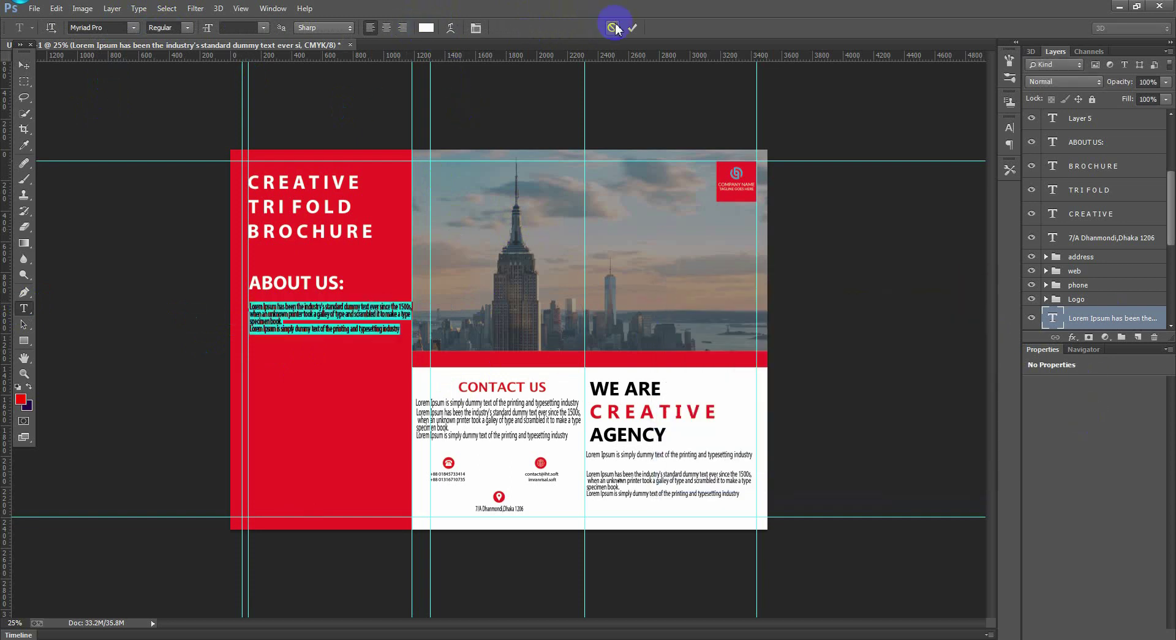
left_click(634, 28)
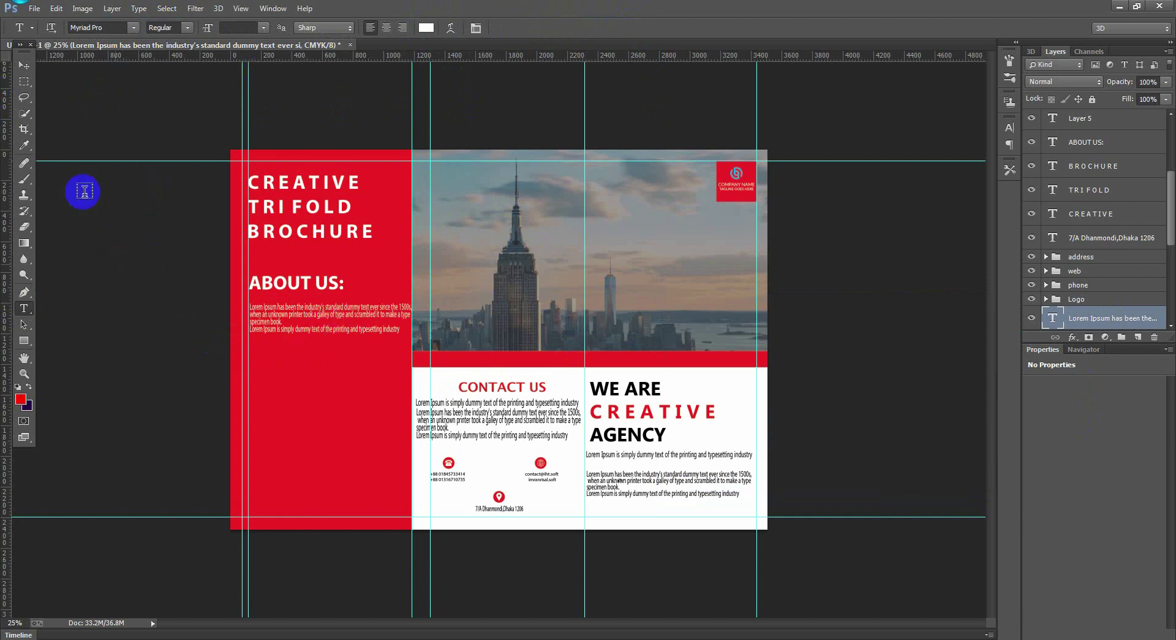
Stretch the body paragraph taller with Free Transform to fill the panel
left_click(24, 65)
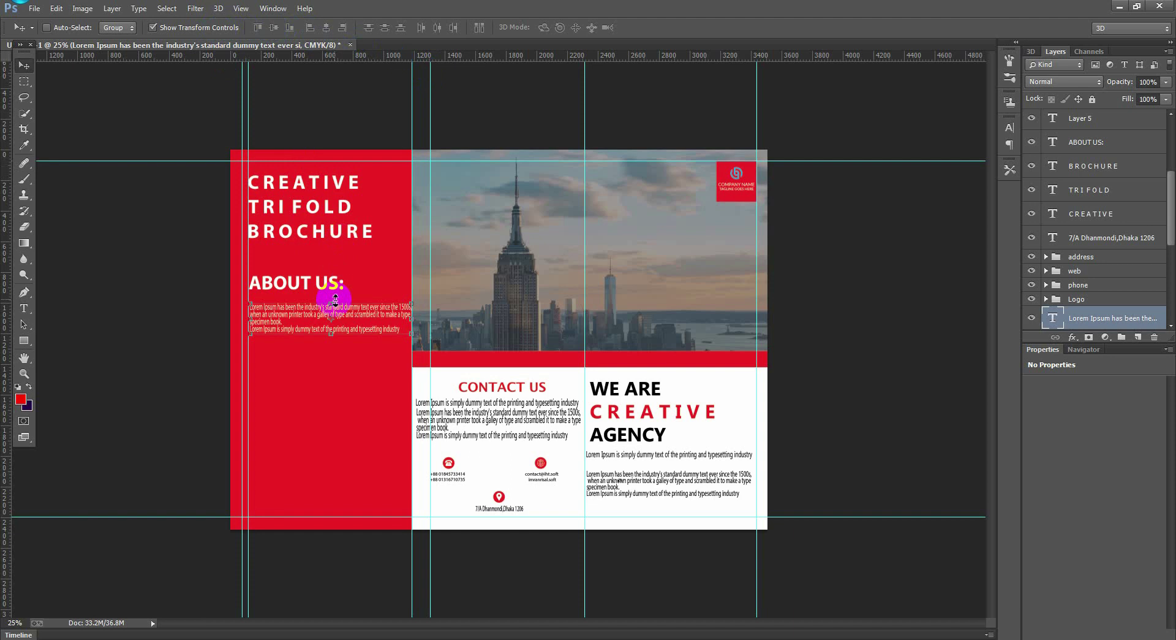
key("ctrl+t")
left_click_drag(331, 301, 336, 338)
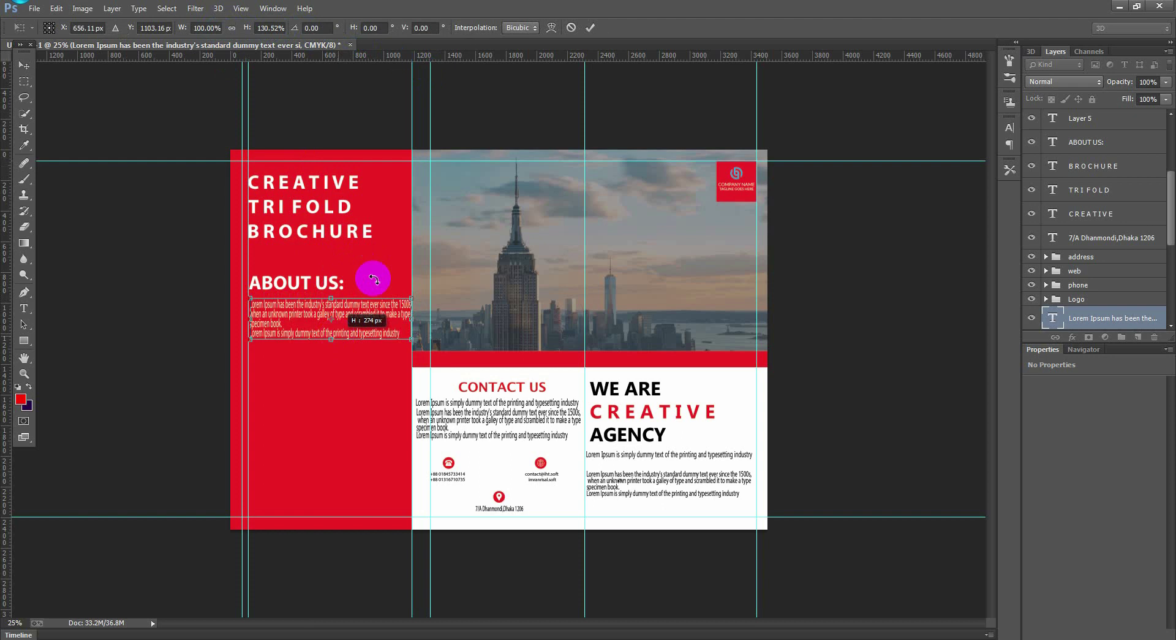
left_click(590, 27)
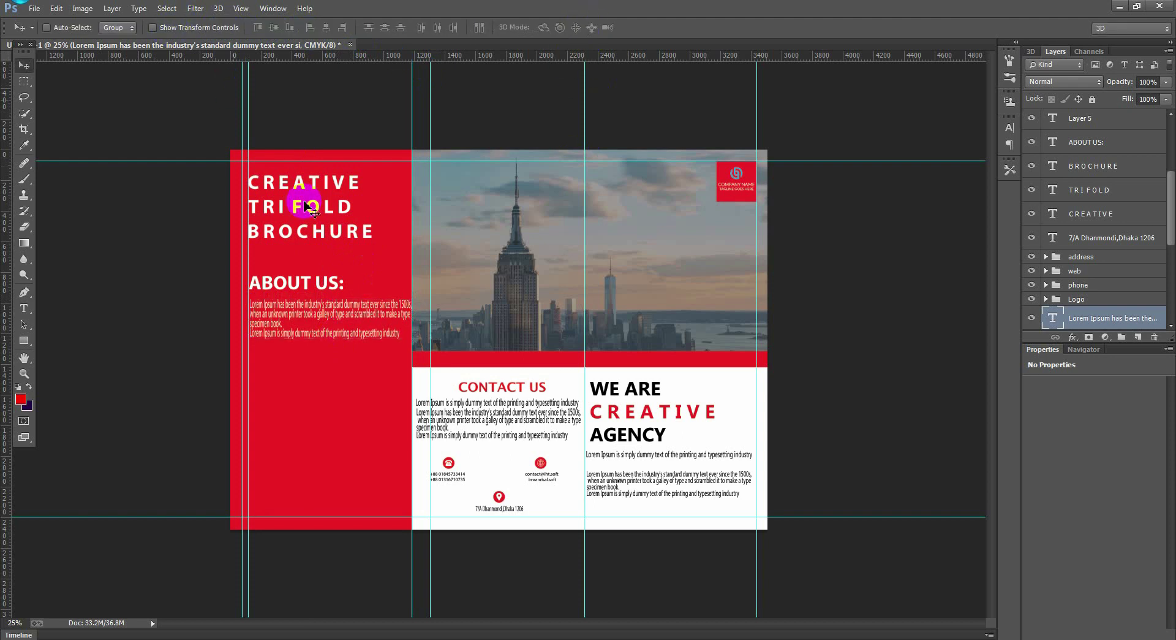
Duplicate the paragraph twice further down the red panel
left_click_drag(300, 317, 309, 407)
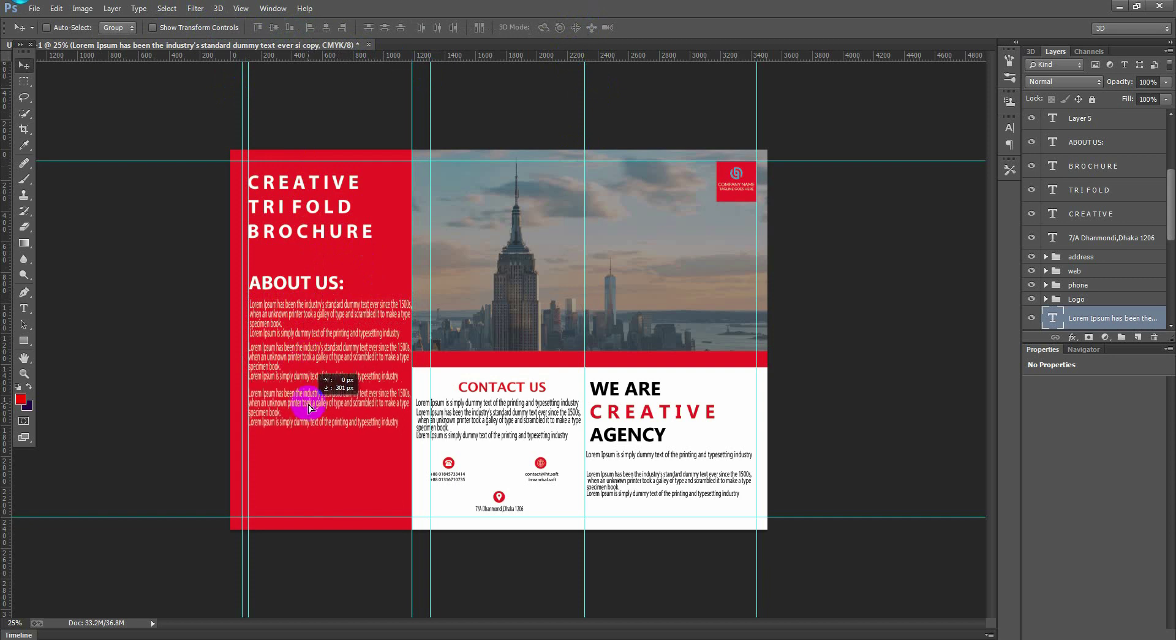
left_click_drag(308, 406, 307, 403)
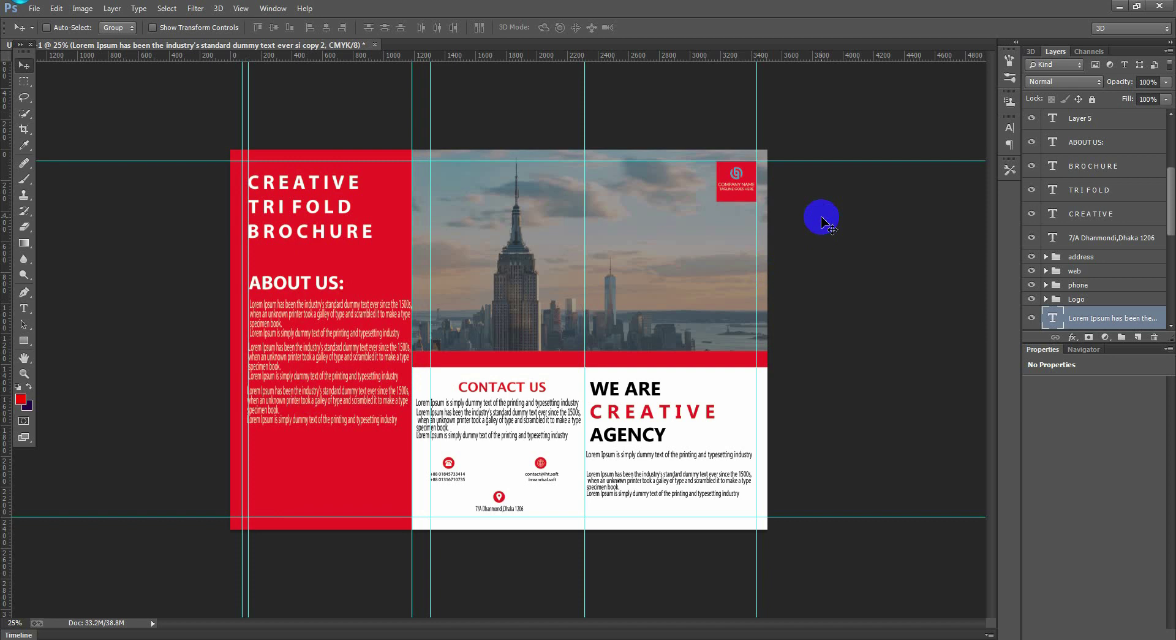
left_click(20, 309)
Add the YOUR BUSINESS TITLE line and scale it to fit the red panel
left_click(261, 459)
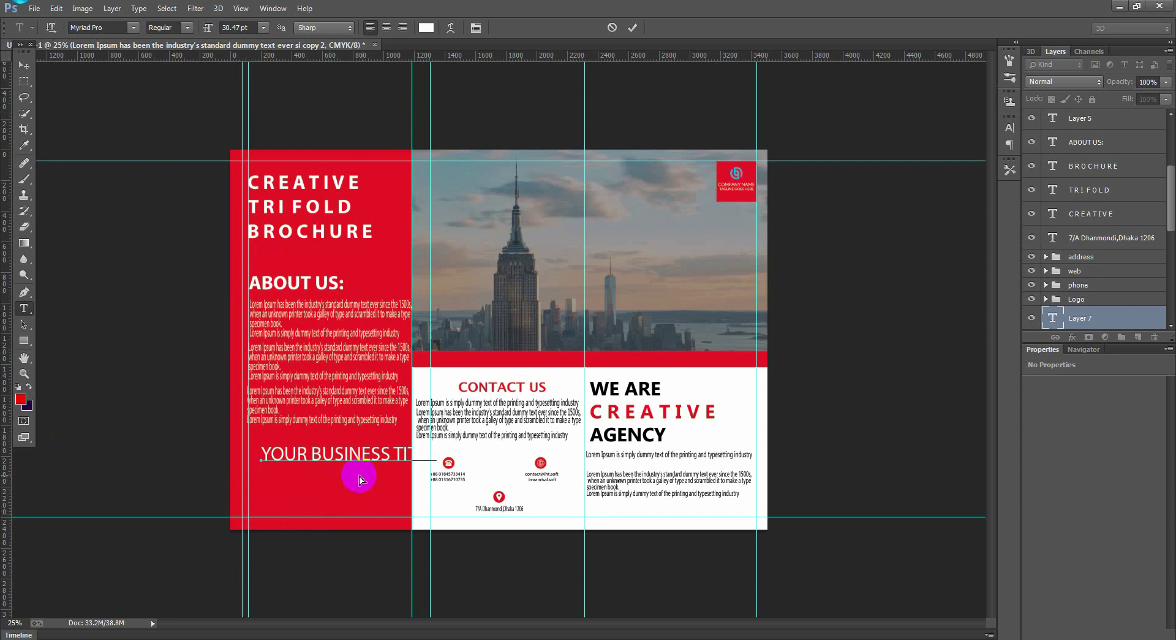
mouse_move(359, 477)
left_mouse_down()
mouse_move(277, 476)
mouse_move(334, 473)
left_mouse_up()
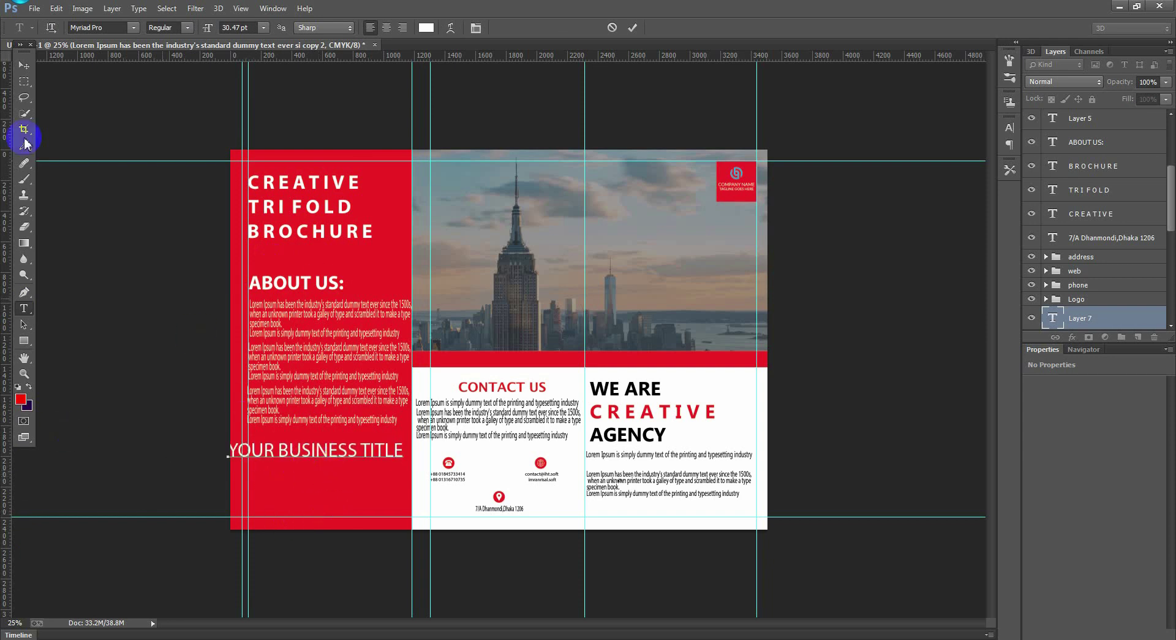
left_click(22, 66)
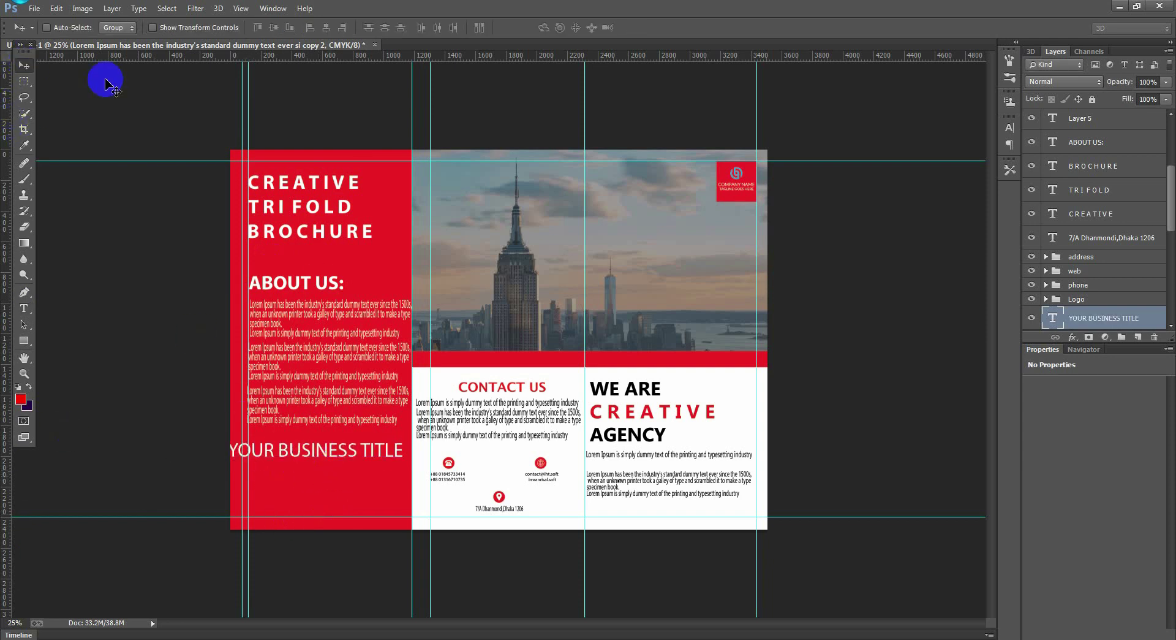
left_click(174, 29)
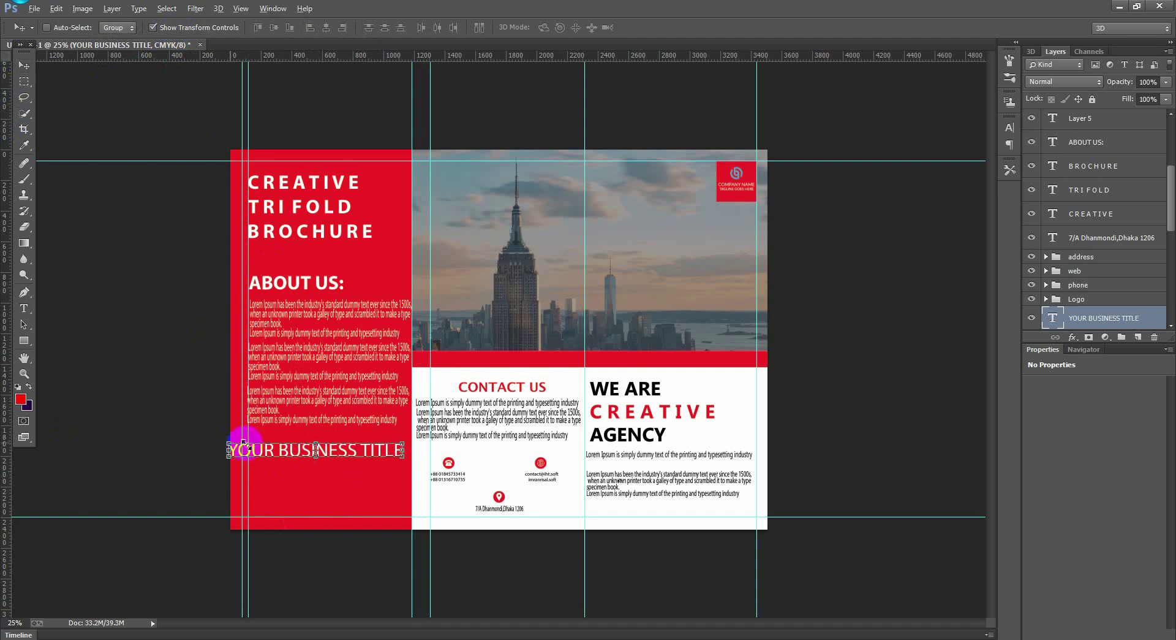
left_click_drag(244, 445, 249, 448)
left_click_drag(381, 450, 383, 451)
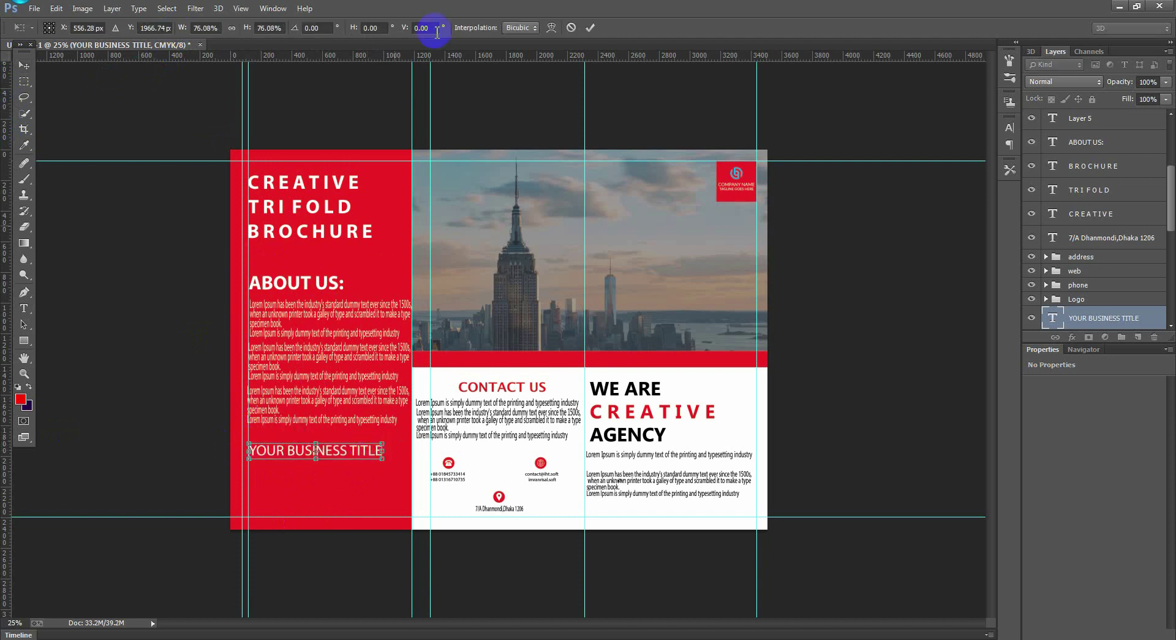
left_click(594, 28)
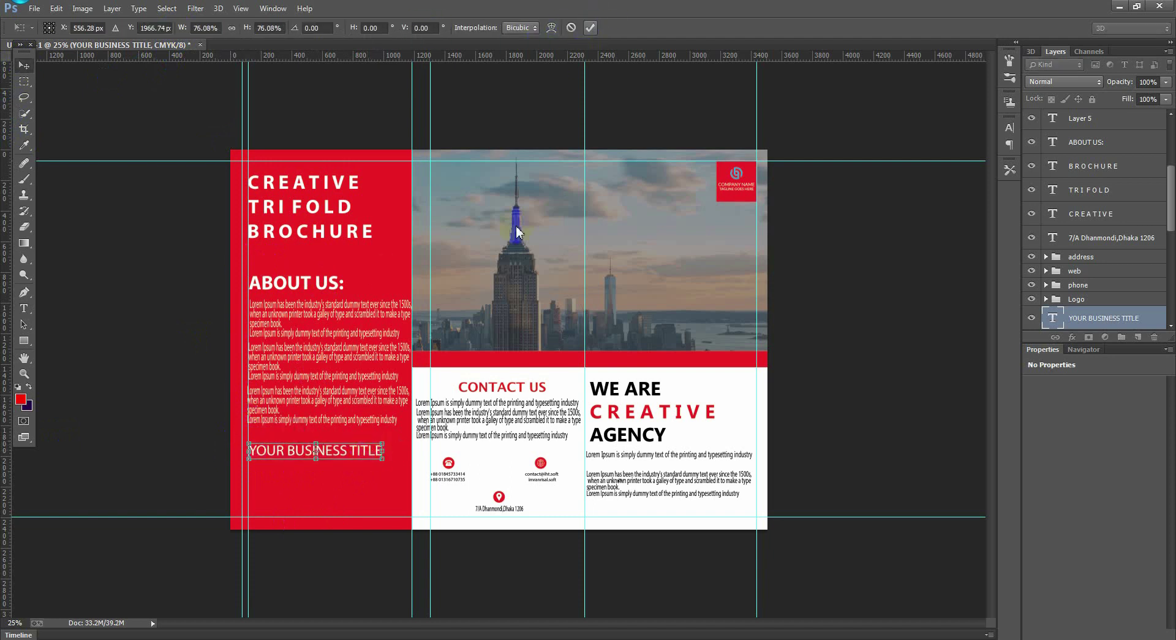
Make the business title Bold and nudge it up slightly
left_click(25, 309)
triple_click(286, 449)
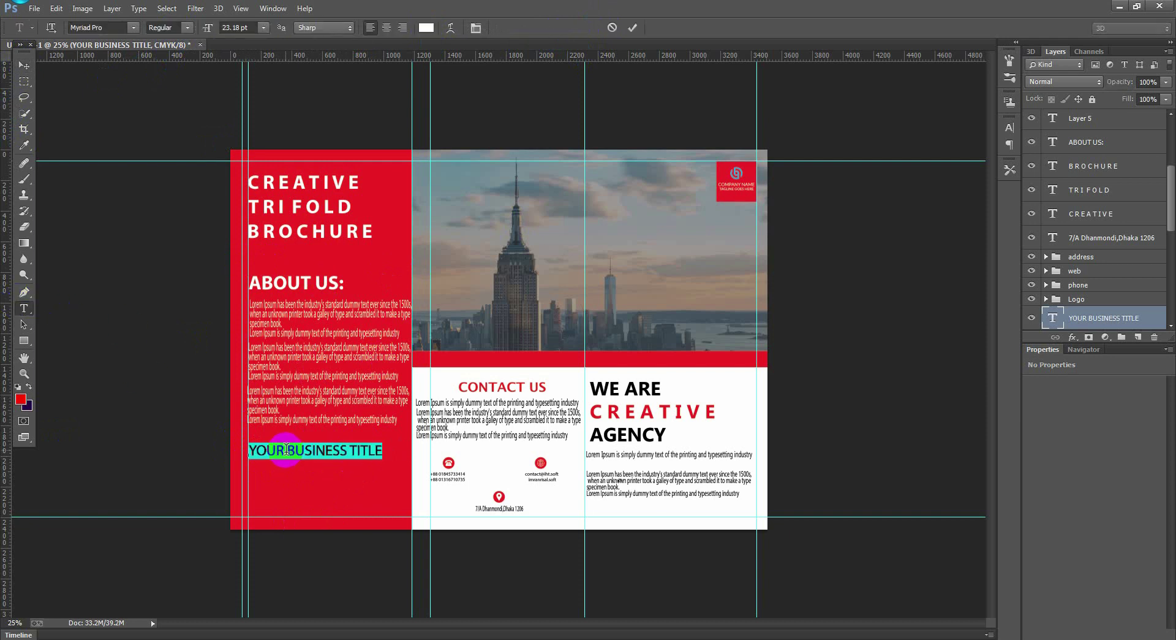
left_click(186, 28)
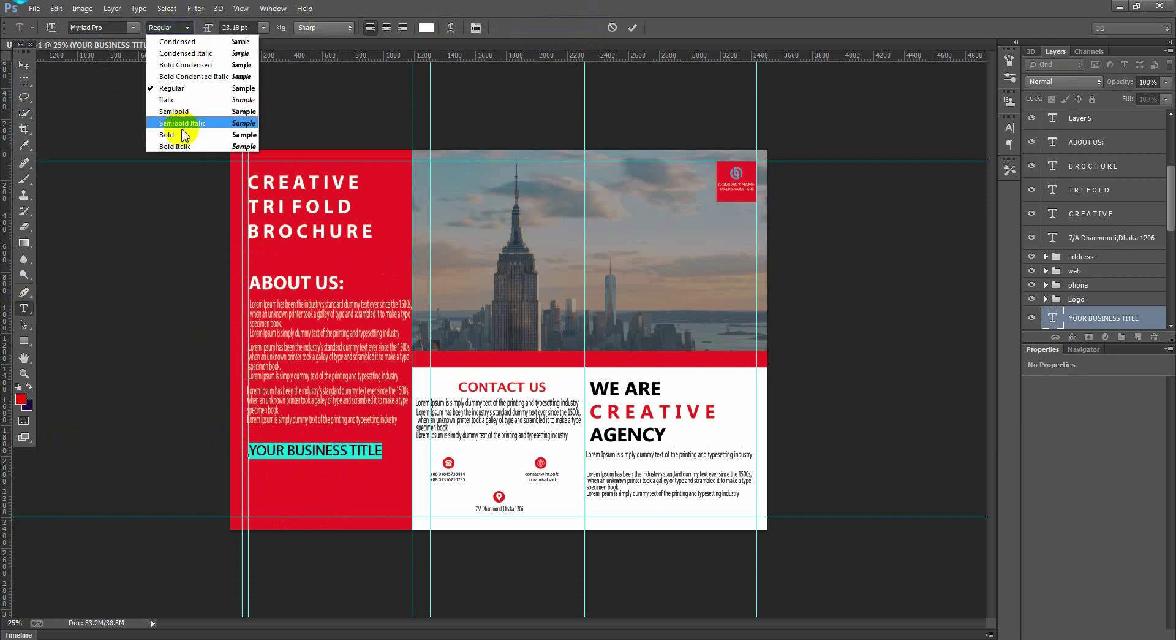
left_click(177, 126)
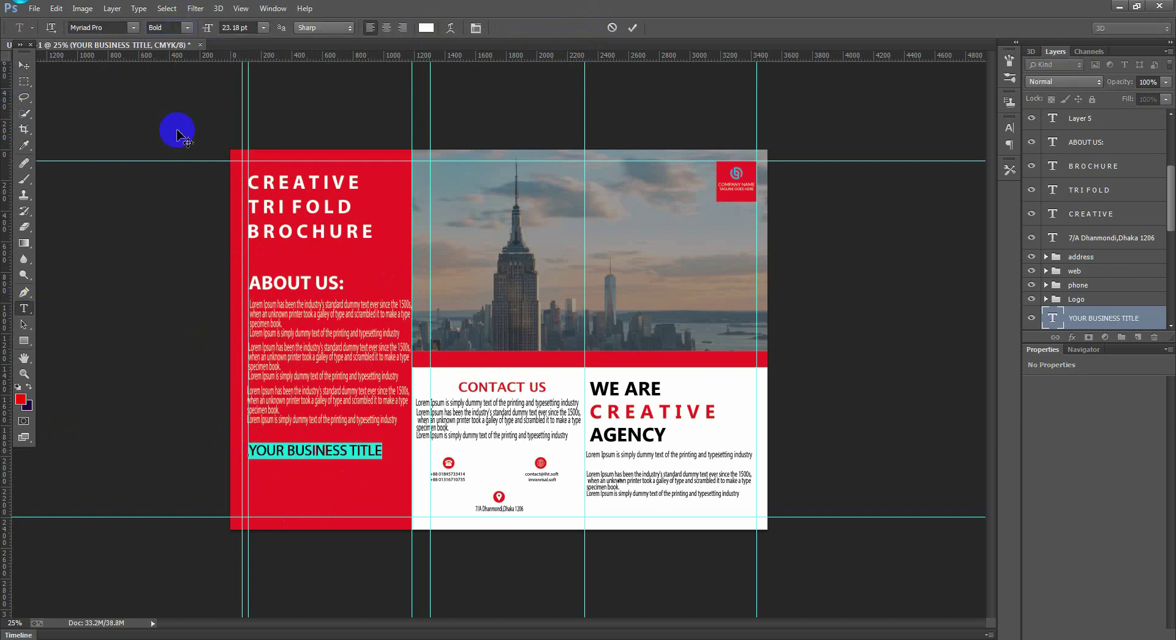
left_click(25, 65)
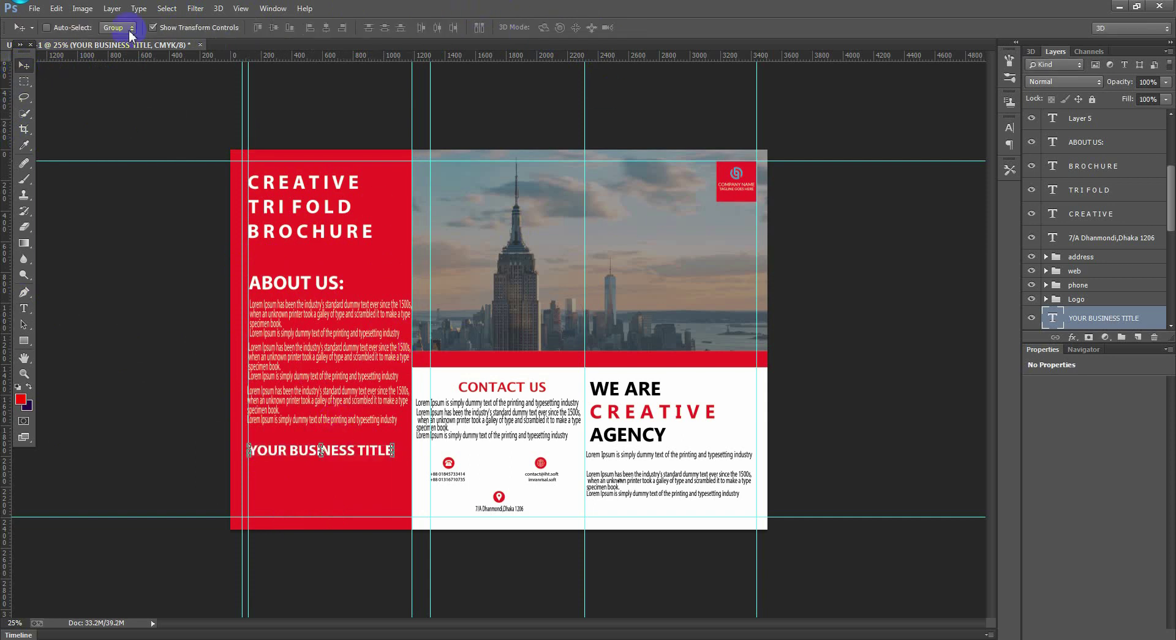
left_click(153, 27)
key("shift+Up")
key("shift+Up")
key("shift+Up")
key("shift+Up")
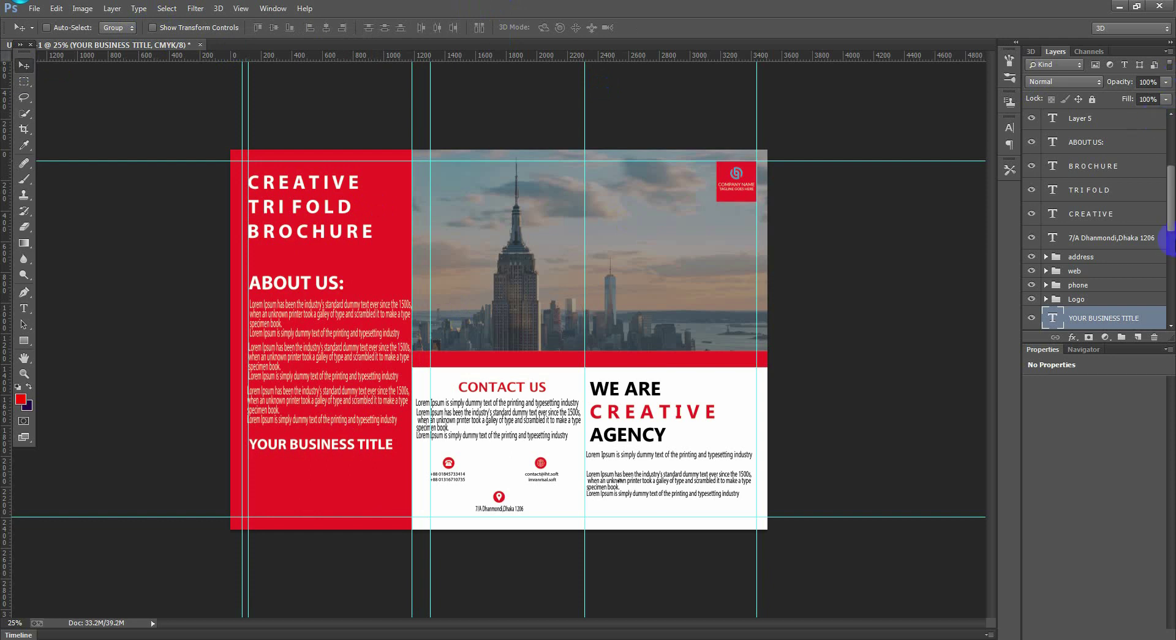
Select the text of the third Lorem Ipsum paragraph
left_click(24, 308)
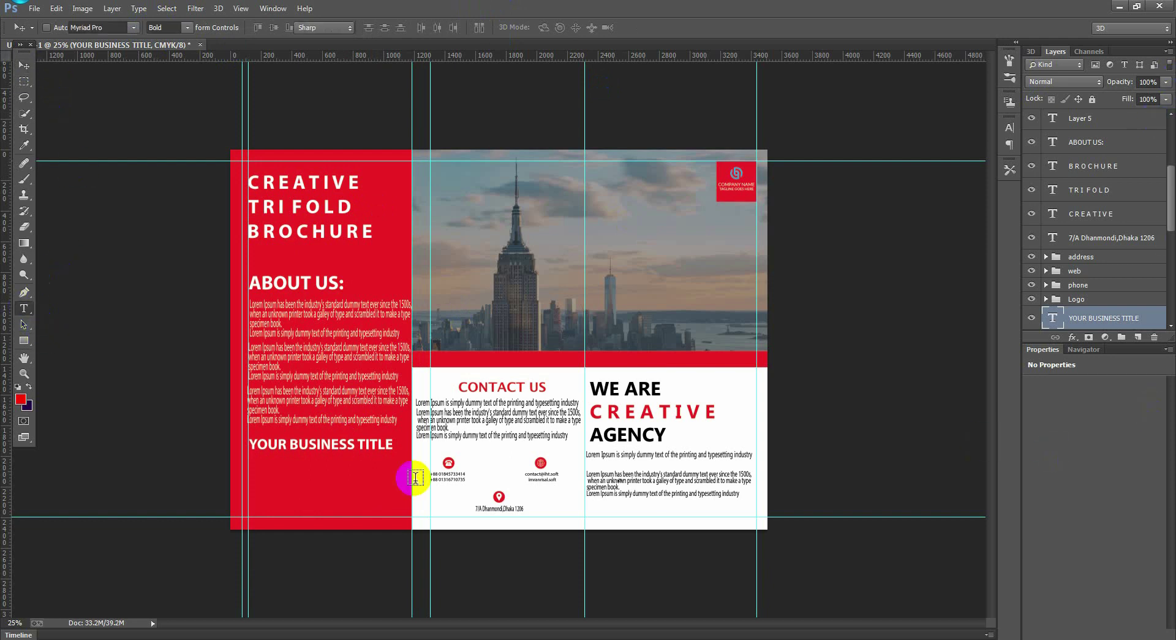
left_click(317, 404)
triple_click(320, 399)
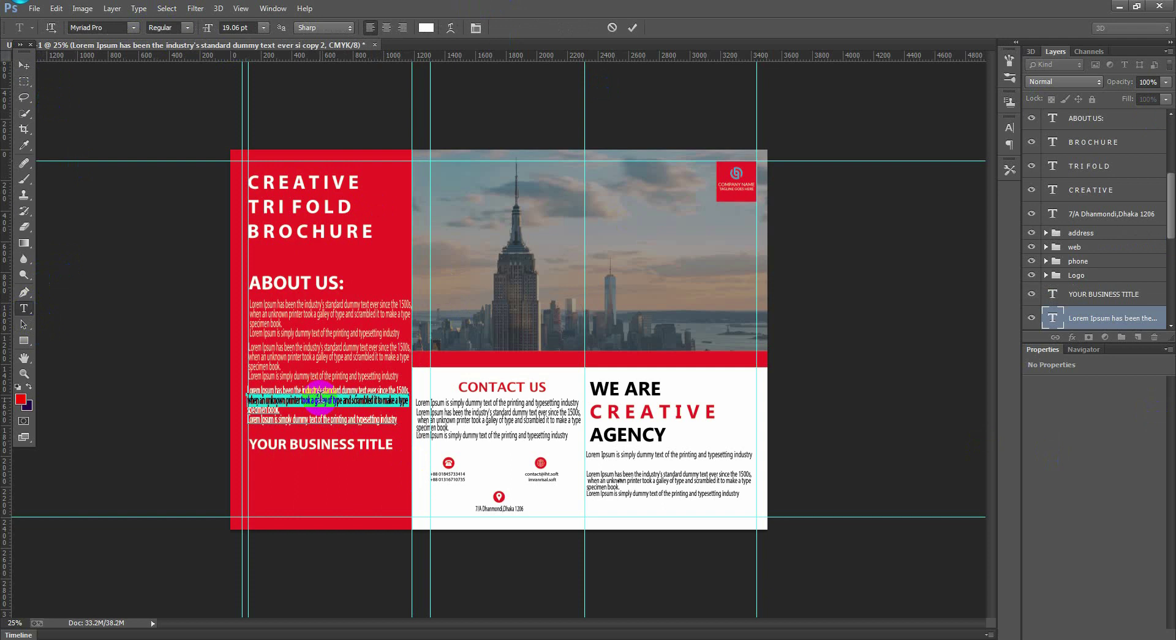
left_click(317, 390)
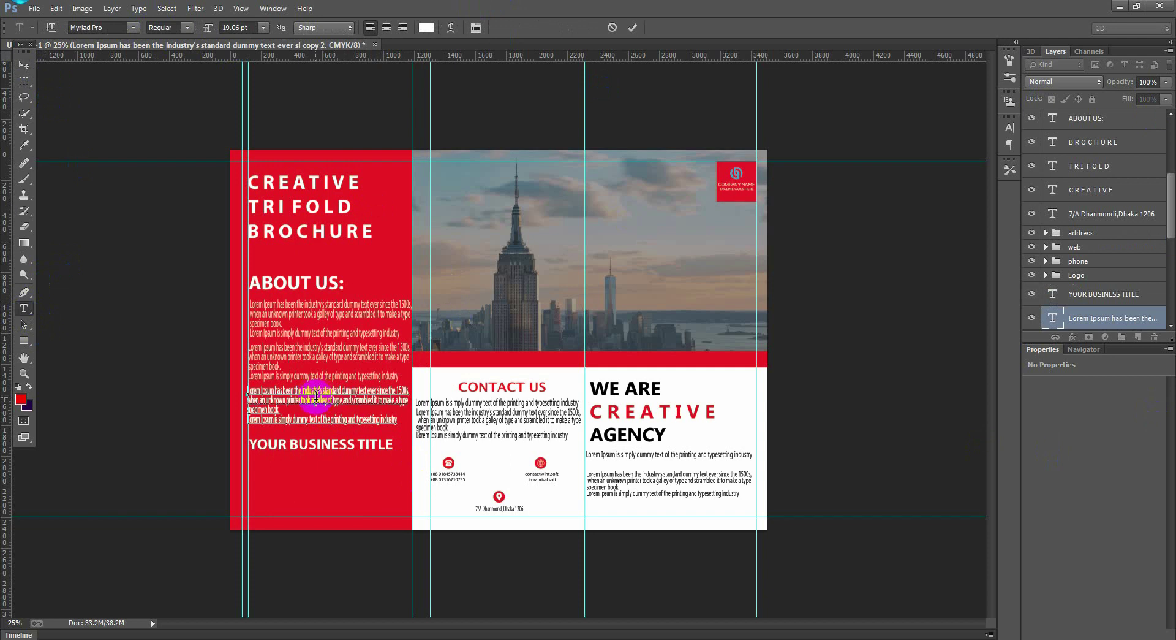
triple_click(316, 398)
left_click(256, 302)
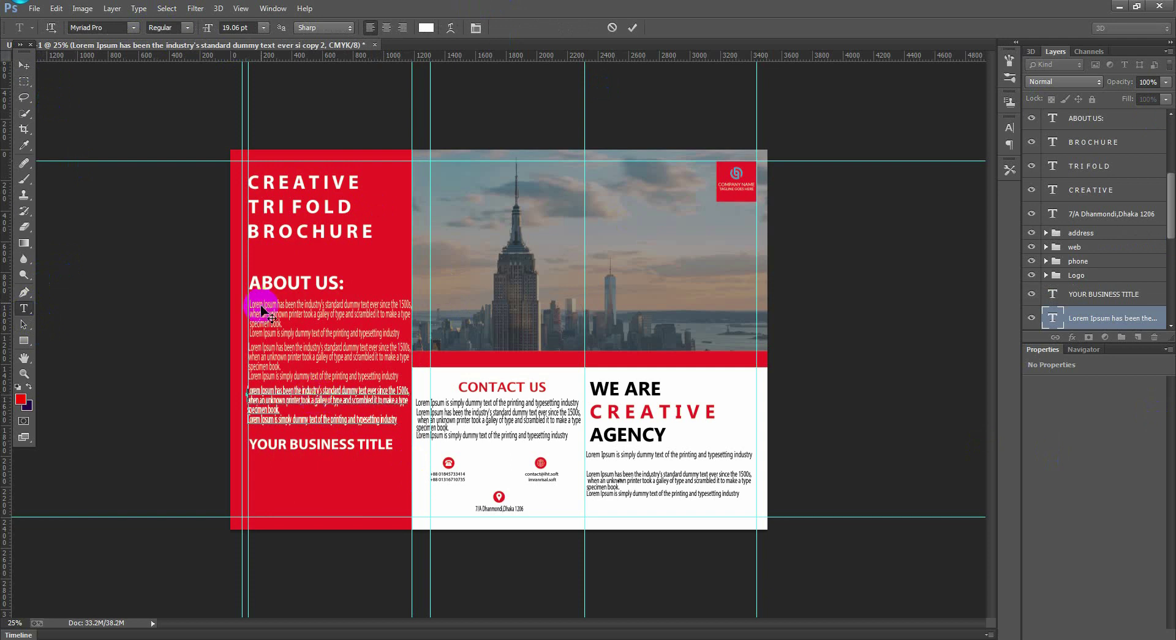
left_click(297, 418)
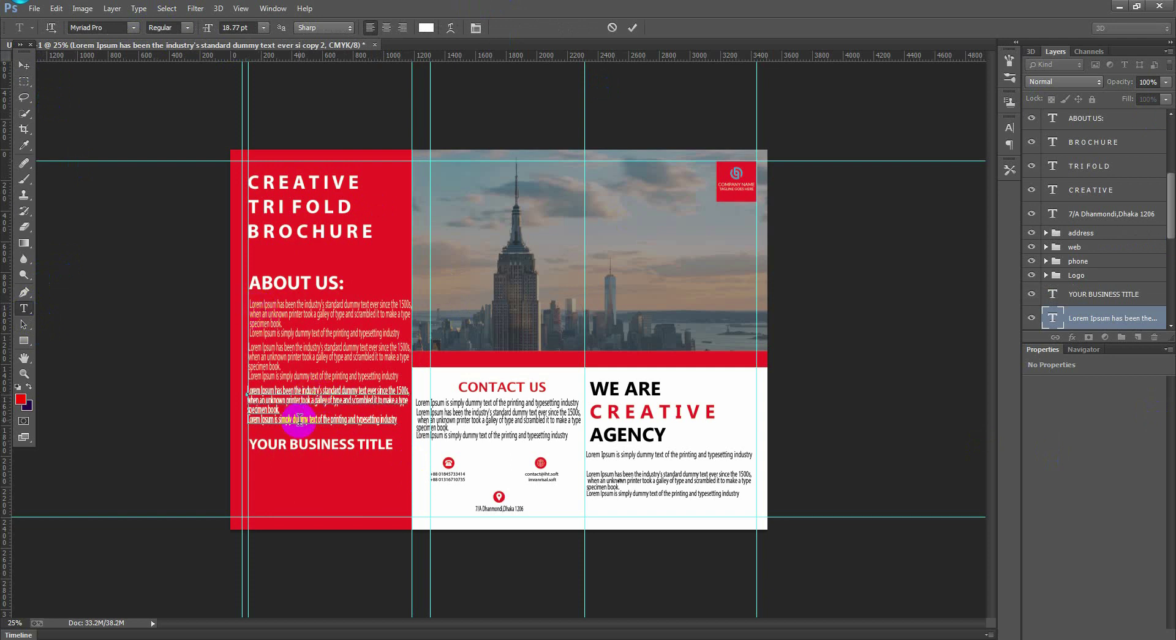
triple_click(299, 418)
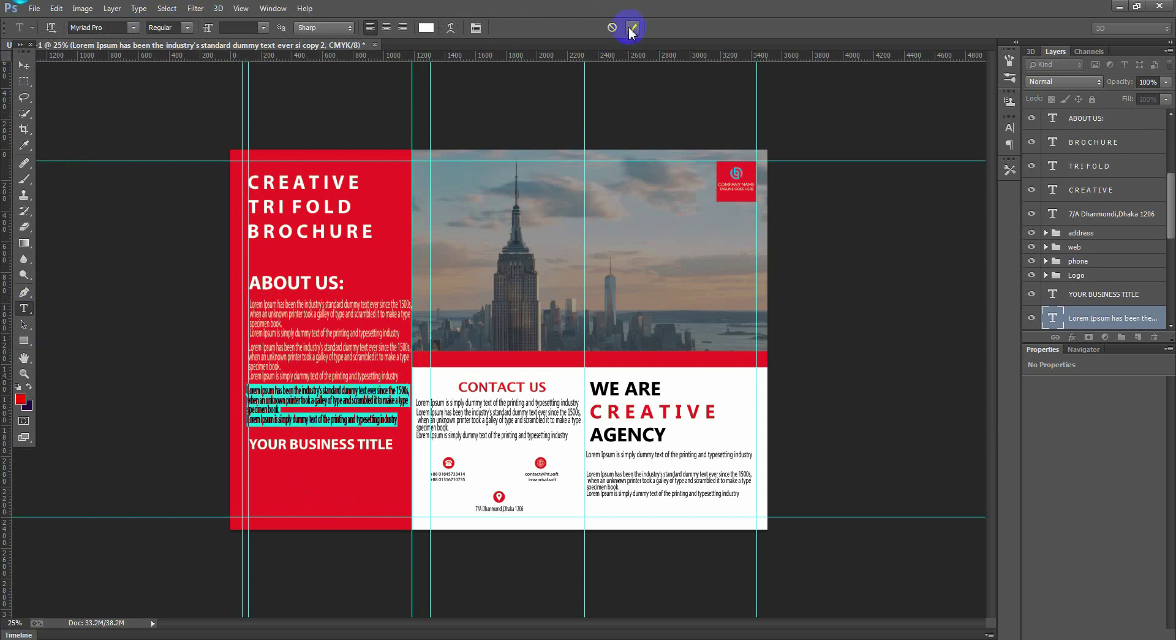
left_click(24, 65)
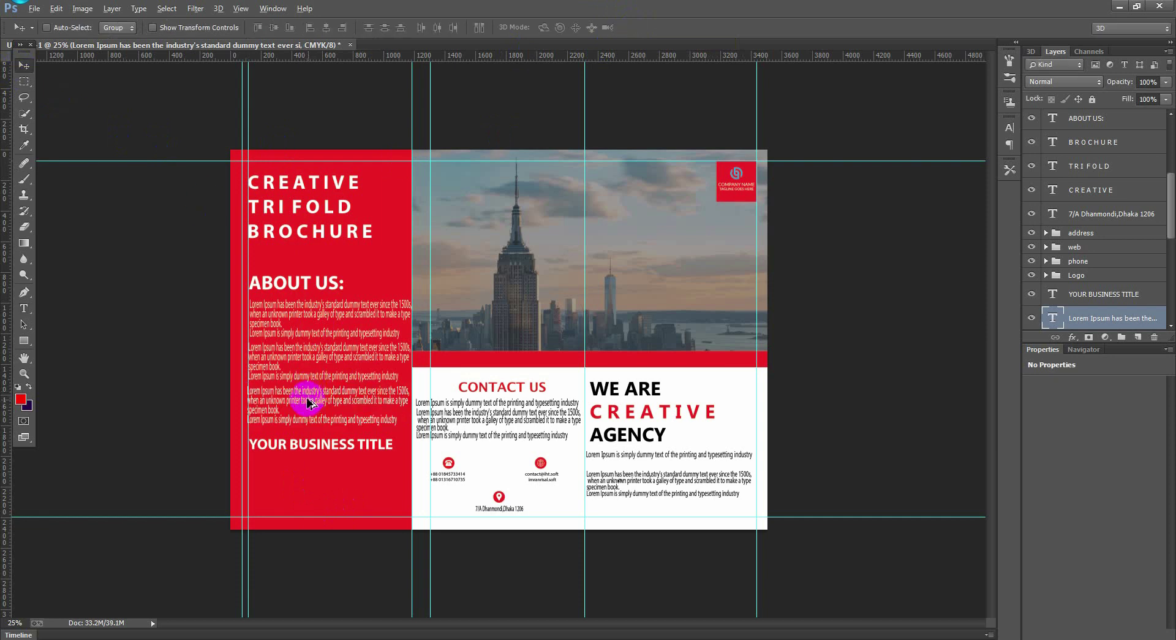
Alt-drag a copy of the third paragraph below YOUR BUSINESS TITLE
left_click_drag(308, 401, 309, 473)
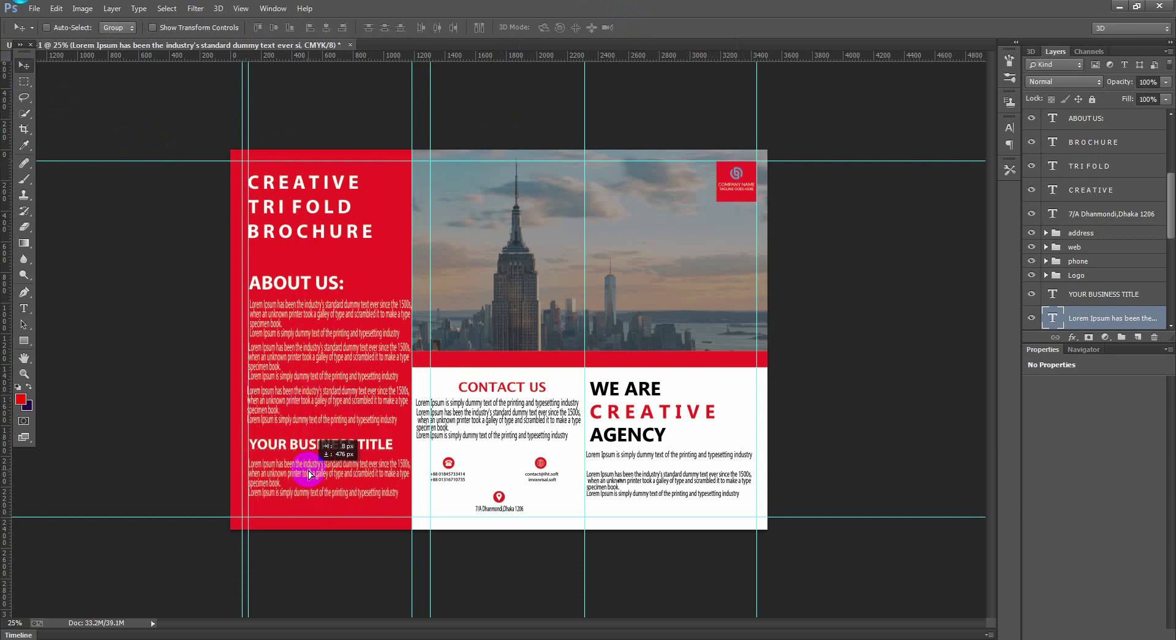
left_click_drag(309, 473, 310, 473)
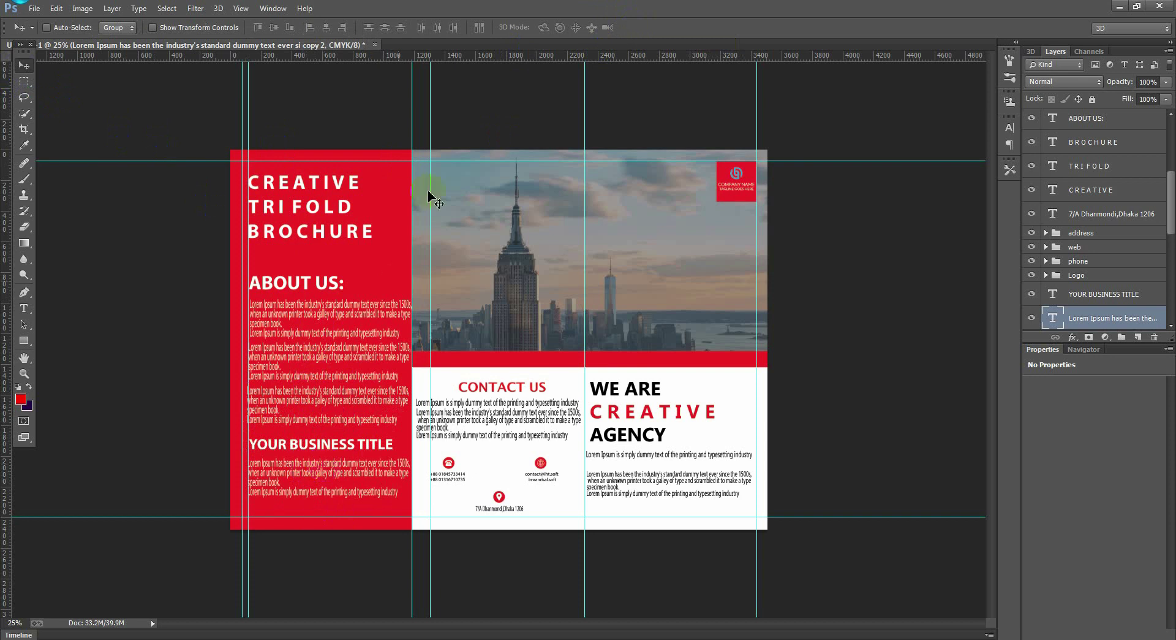
left_click_drag(432, 167, 396, 141)
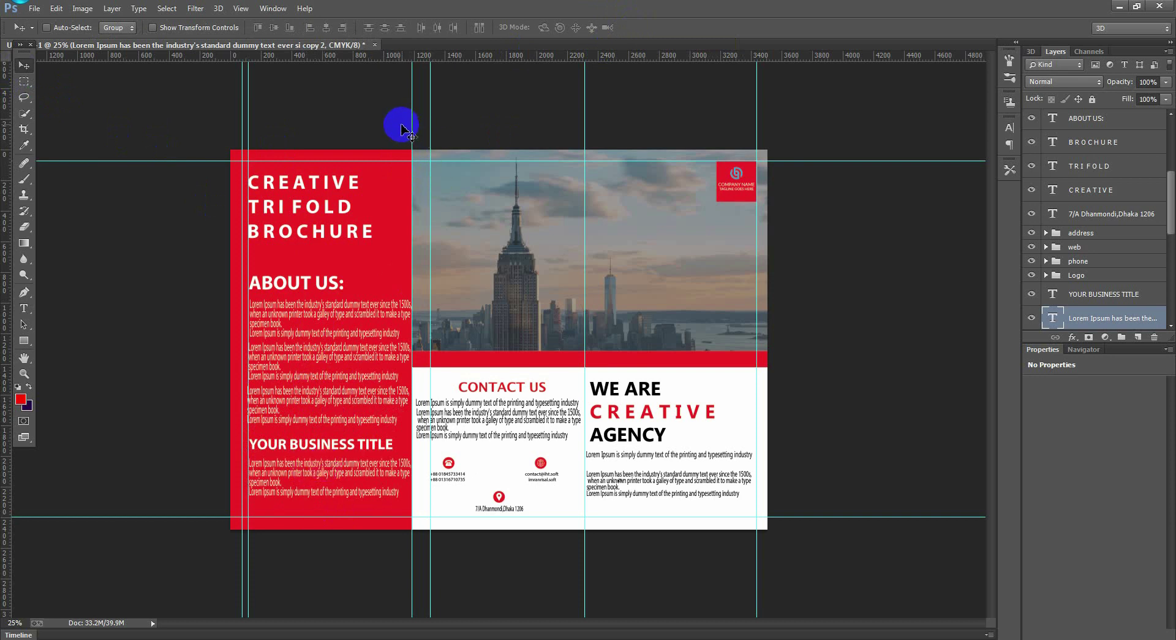
Pick overlapping layers, ending with the copied Lorem Ipsum paragraph layer selected
left_click(275, 407)
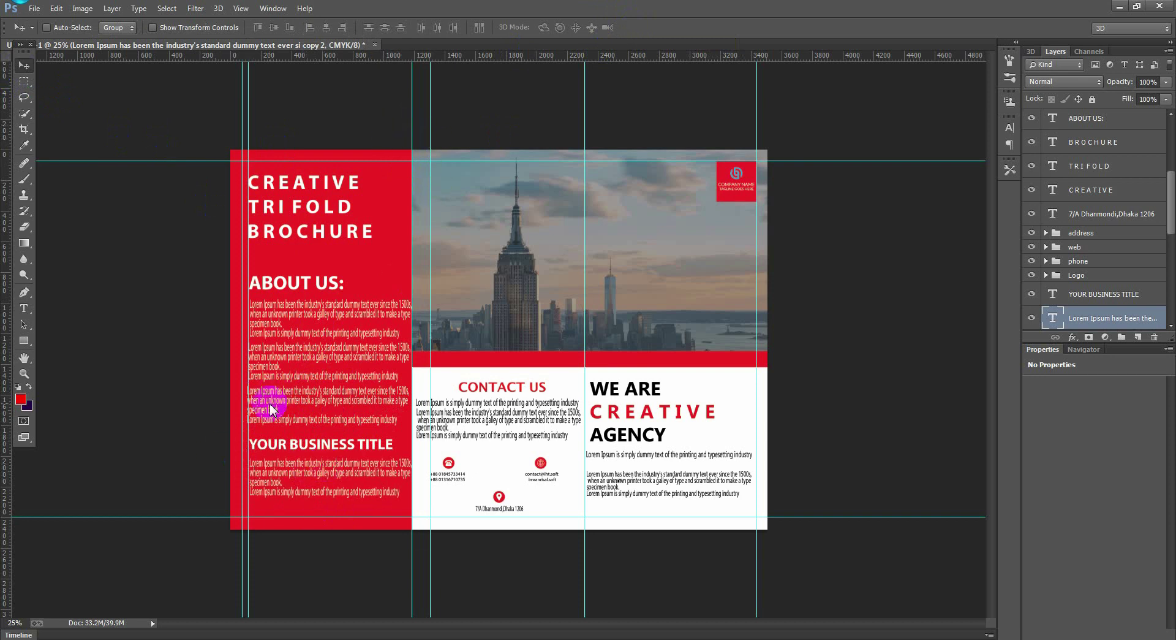
right_click(272, 409)
left_click(334, 415)
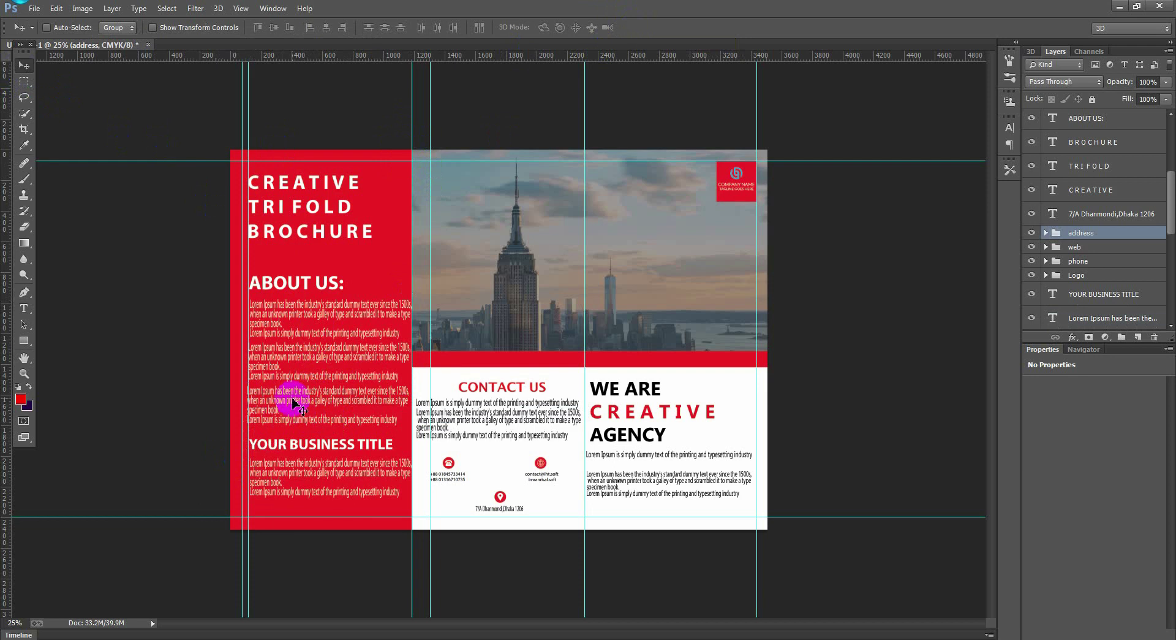
right_click(315, 403)
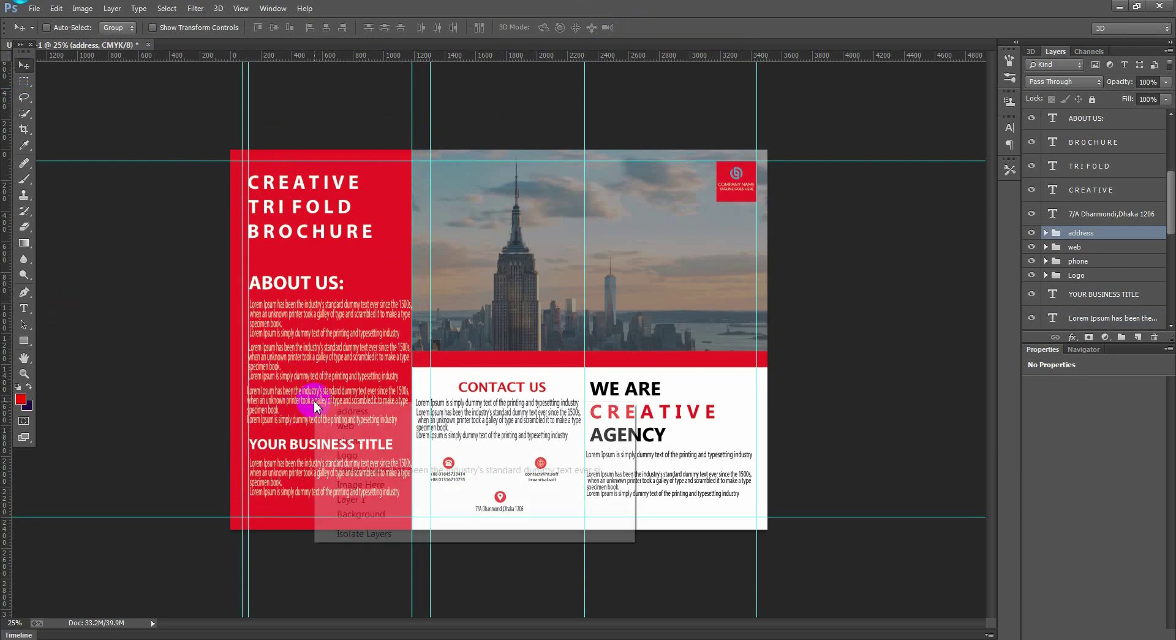
left_click(341, 470)
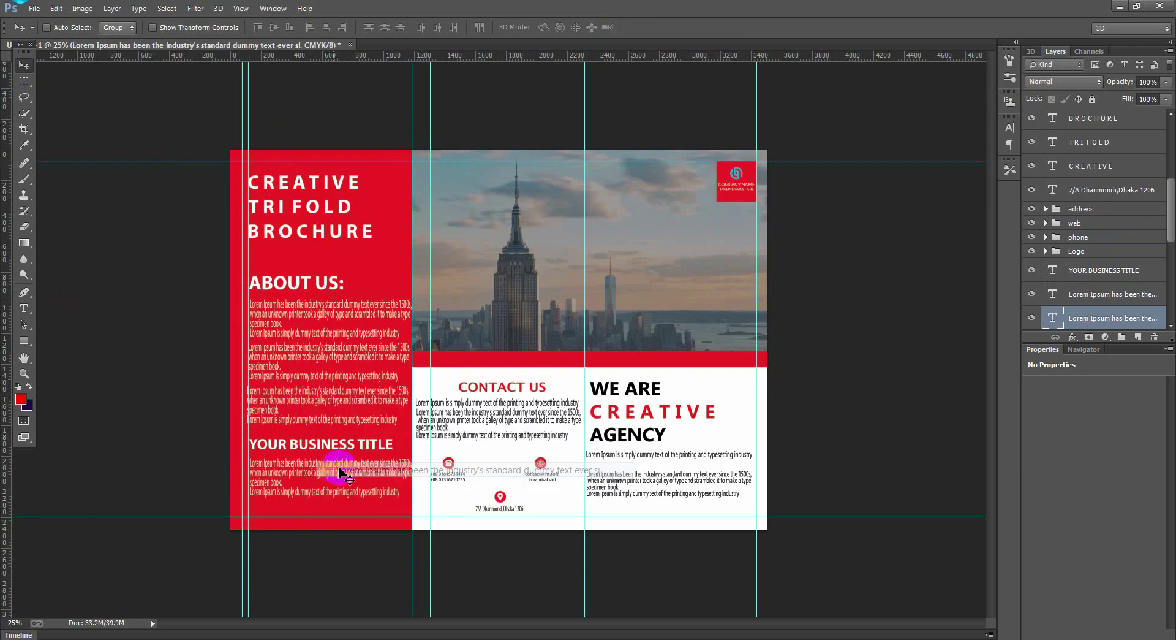